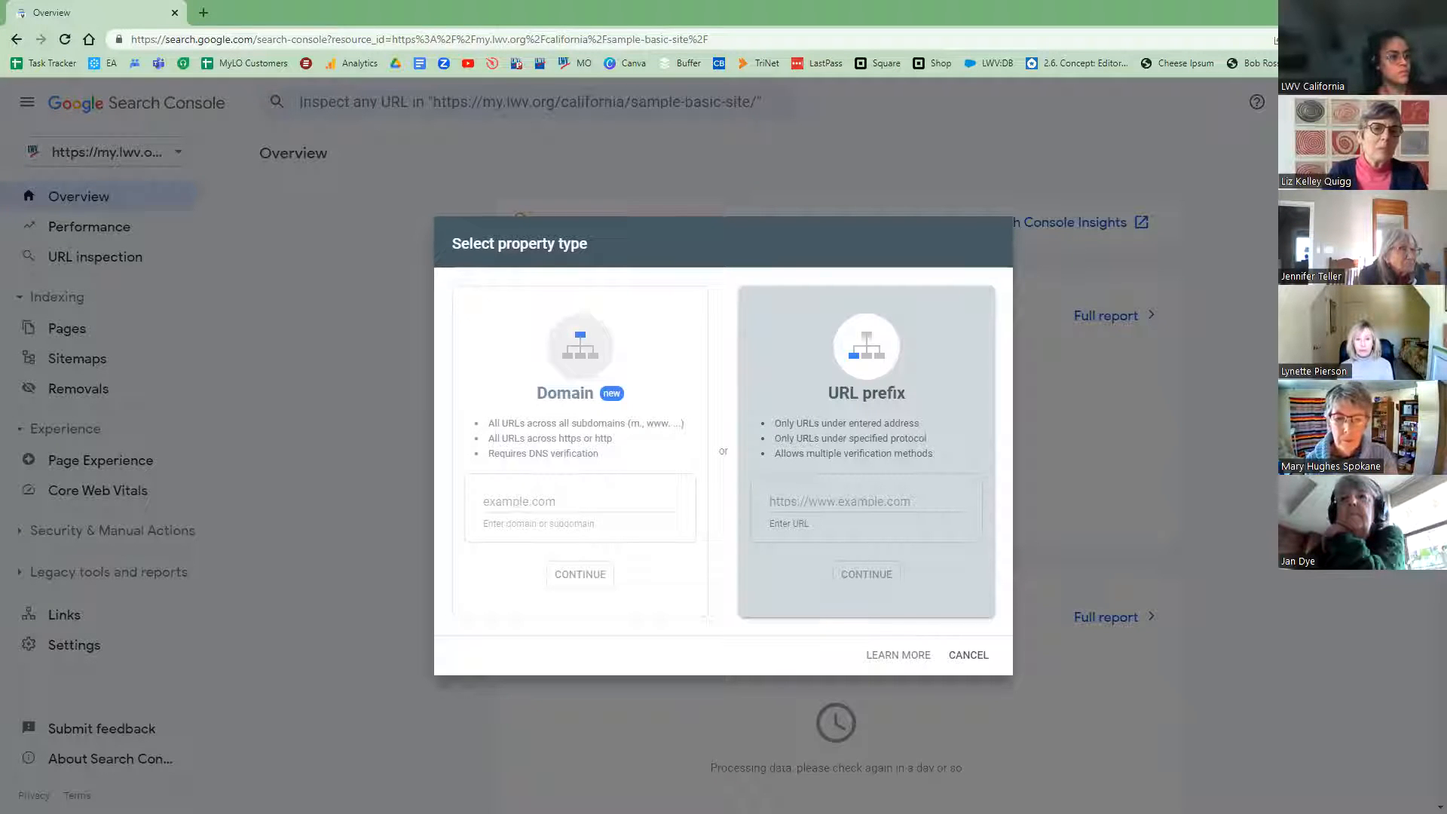
Step: Paste the lwv.org/oregon/clackamas-county URL as a URL-prefix property and continue
{"action": "left_click", "coordinate": [806, 500]}
{"action": "key", "text": "ctrl+v"}
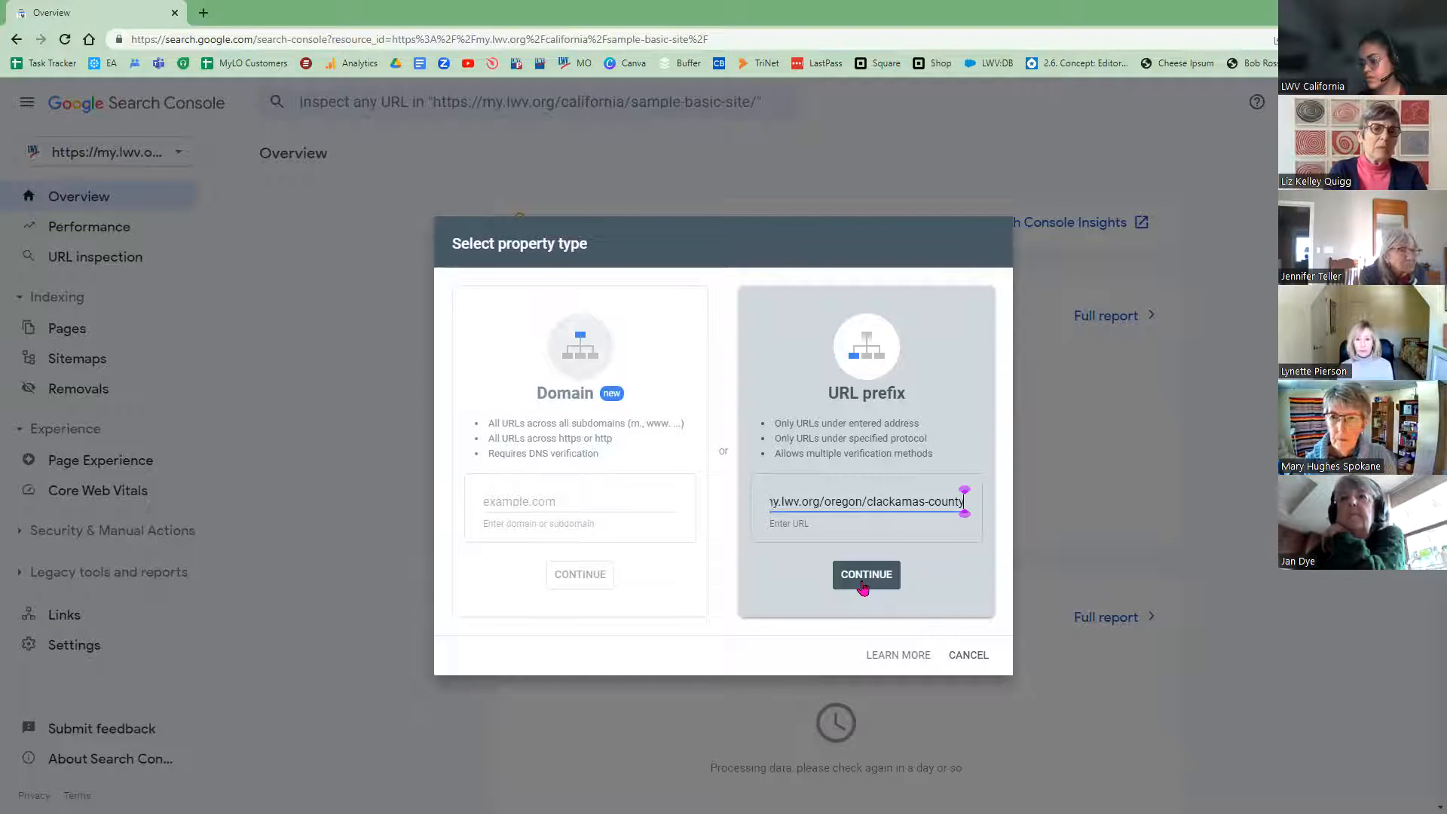
{"action": "left_click", "coordinate": [863, 588]}
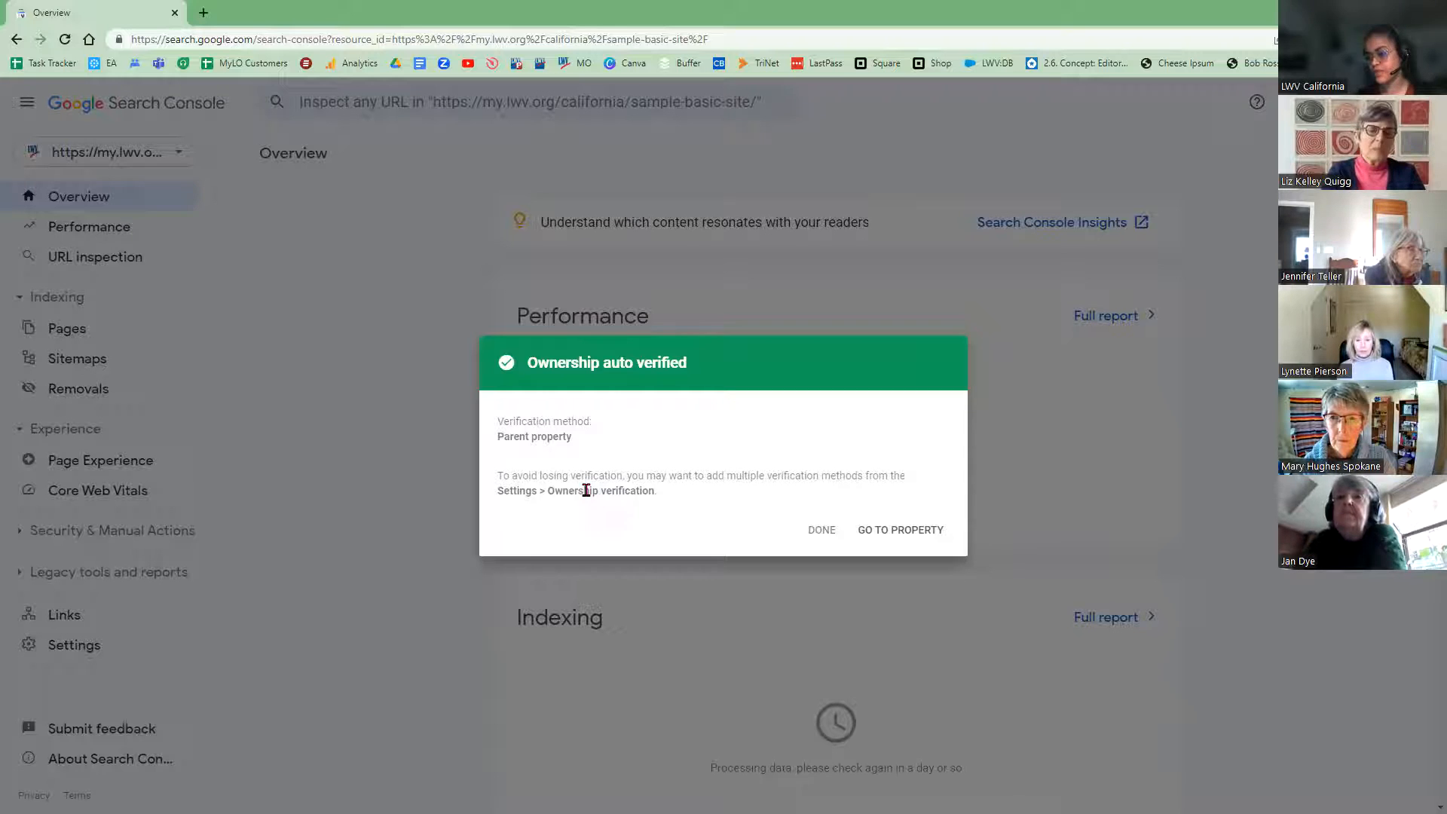
Step: Go to the clackamas-county property, then switch to ventura-conty and then greater-green-bay
{"action": "left_click", "coordinate": [899, 531]}
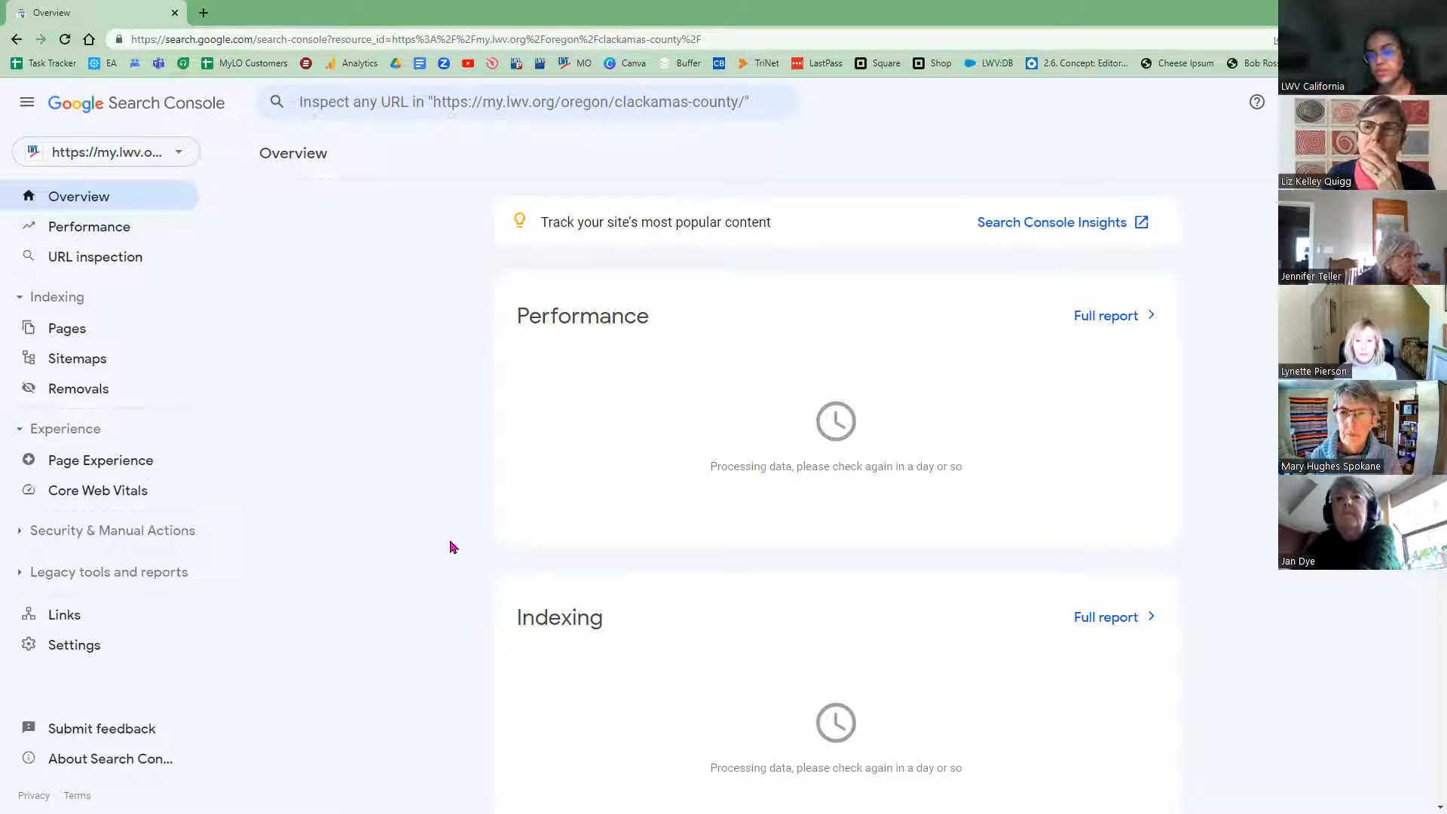
{"action": "left_click", "coordinate": [119, 153]}
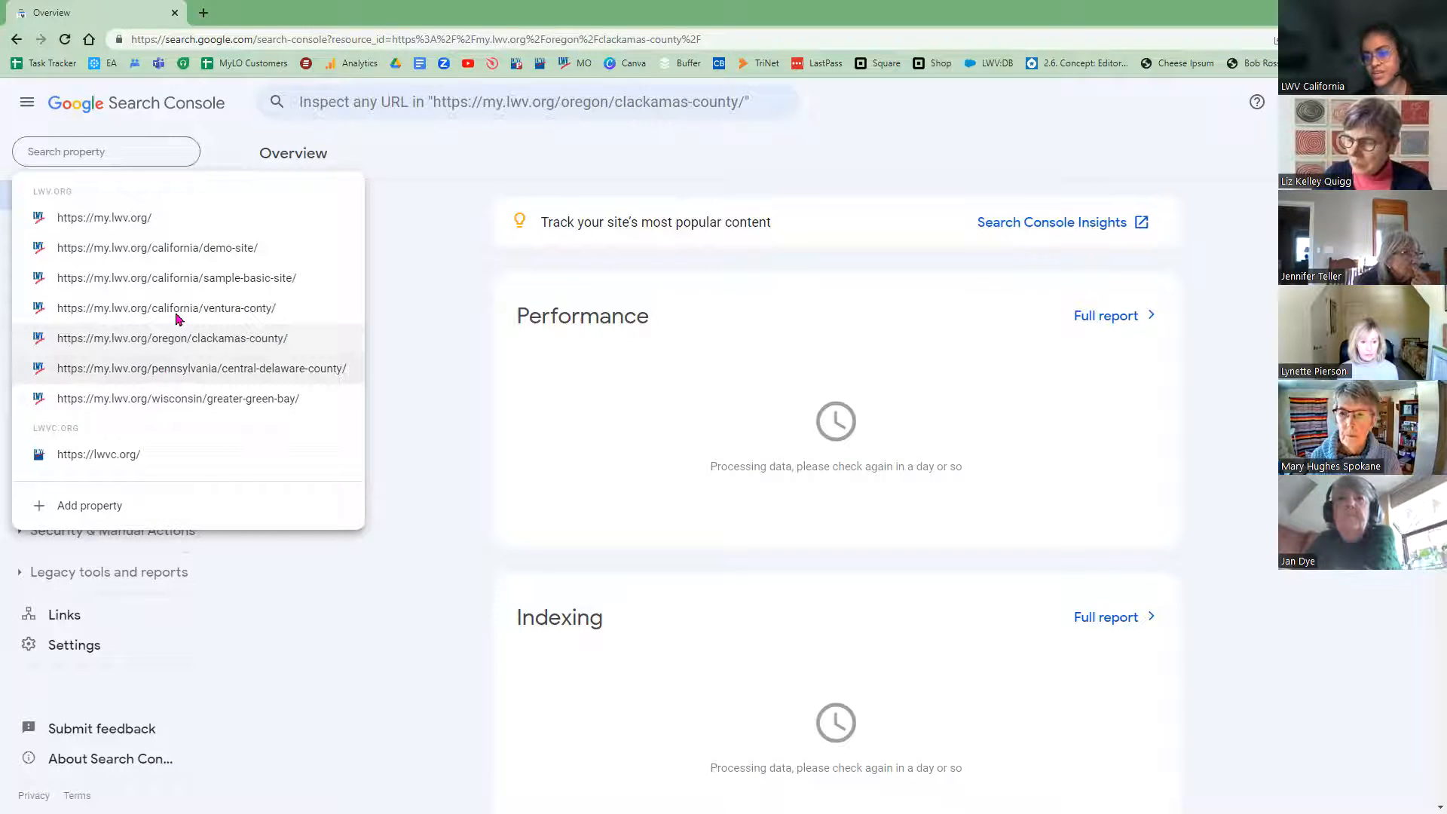
{"action": "left_click", "coordinate": [174, 308]}
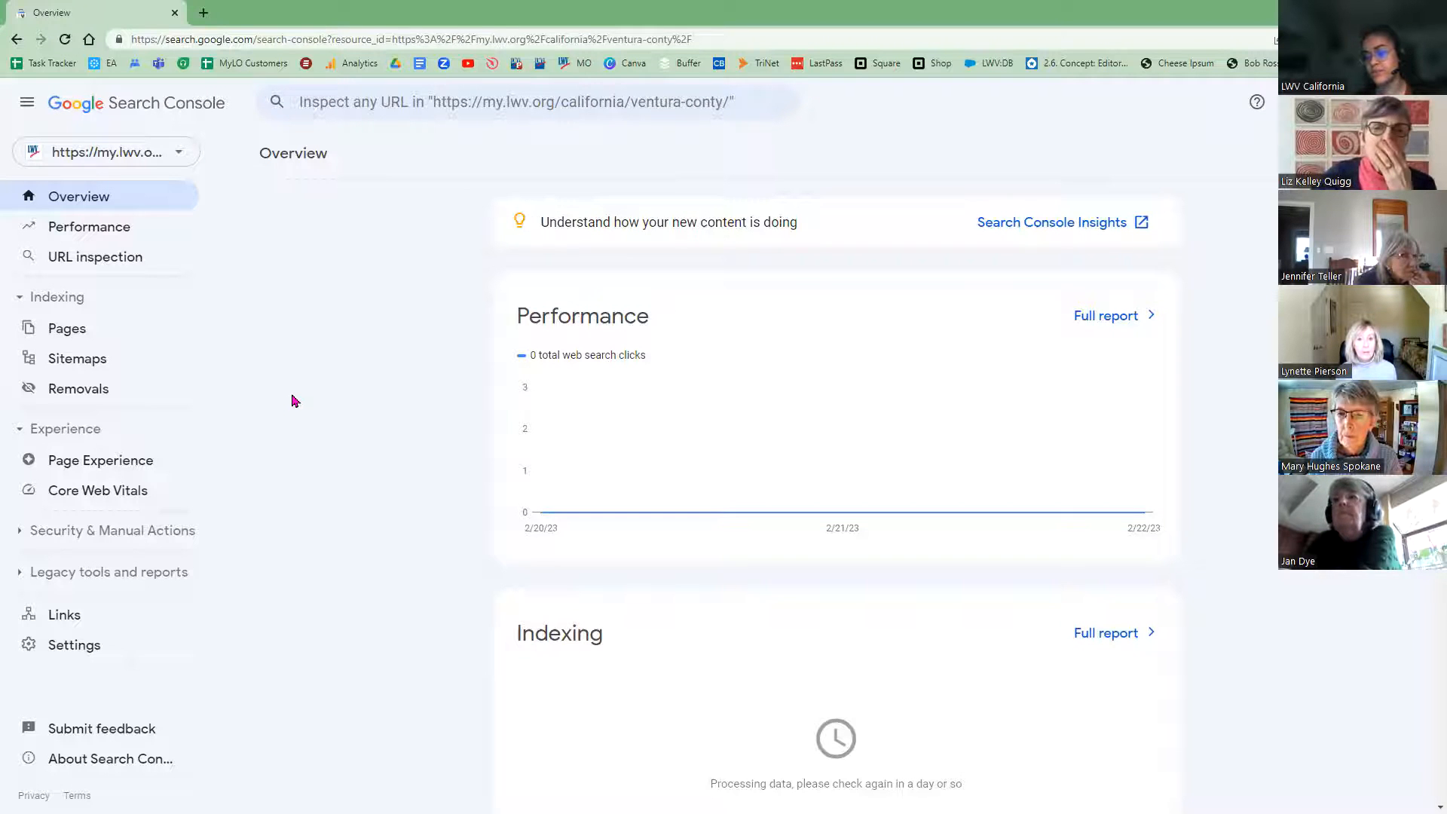
{"action": "left_click", "coordinate": [130, 151]}
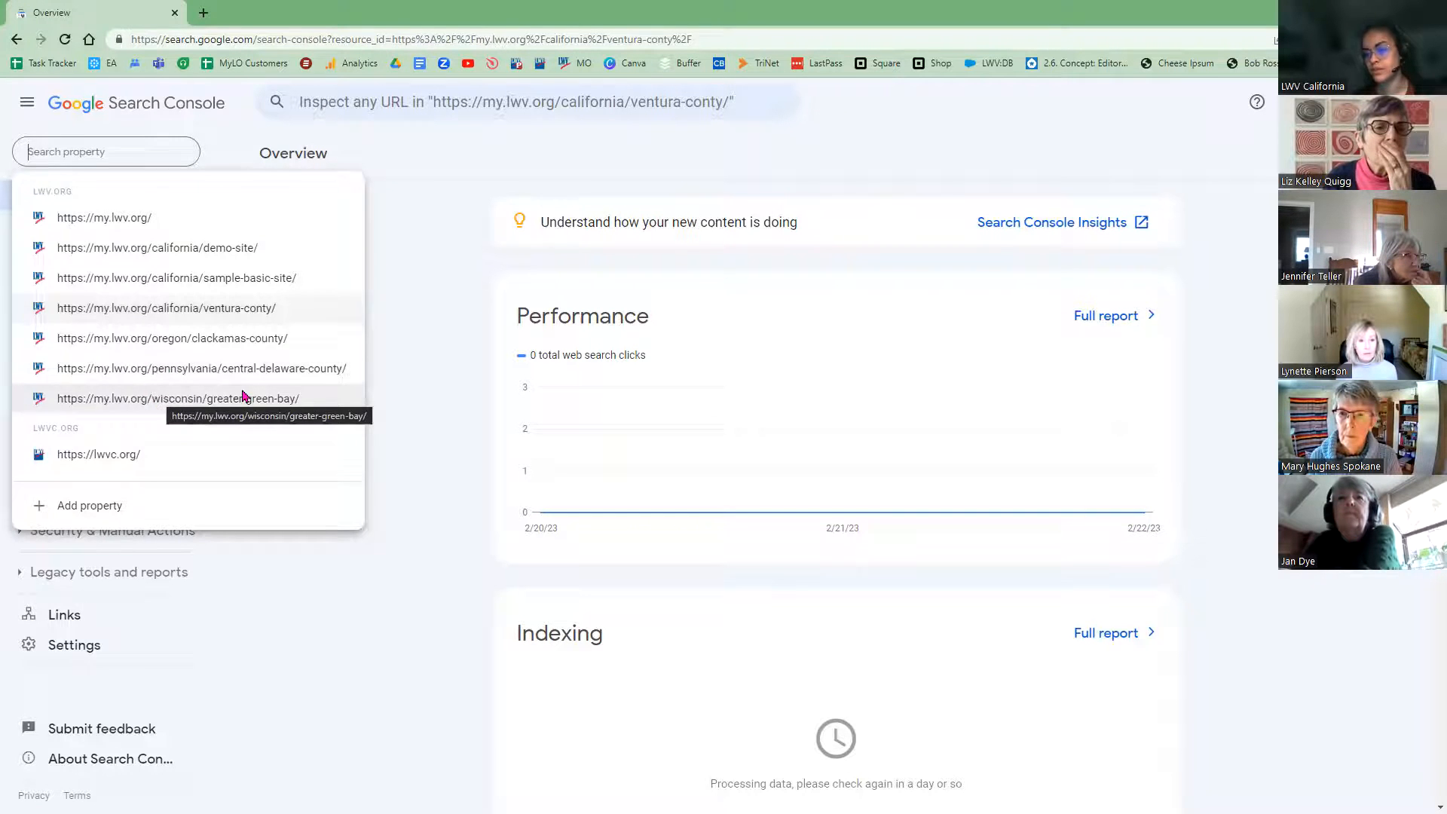
{"action": "left_click", "coordinate": [242, 398]}
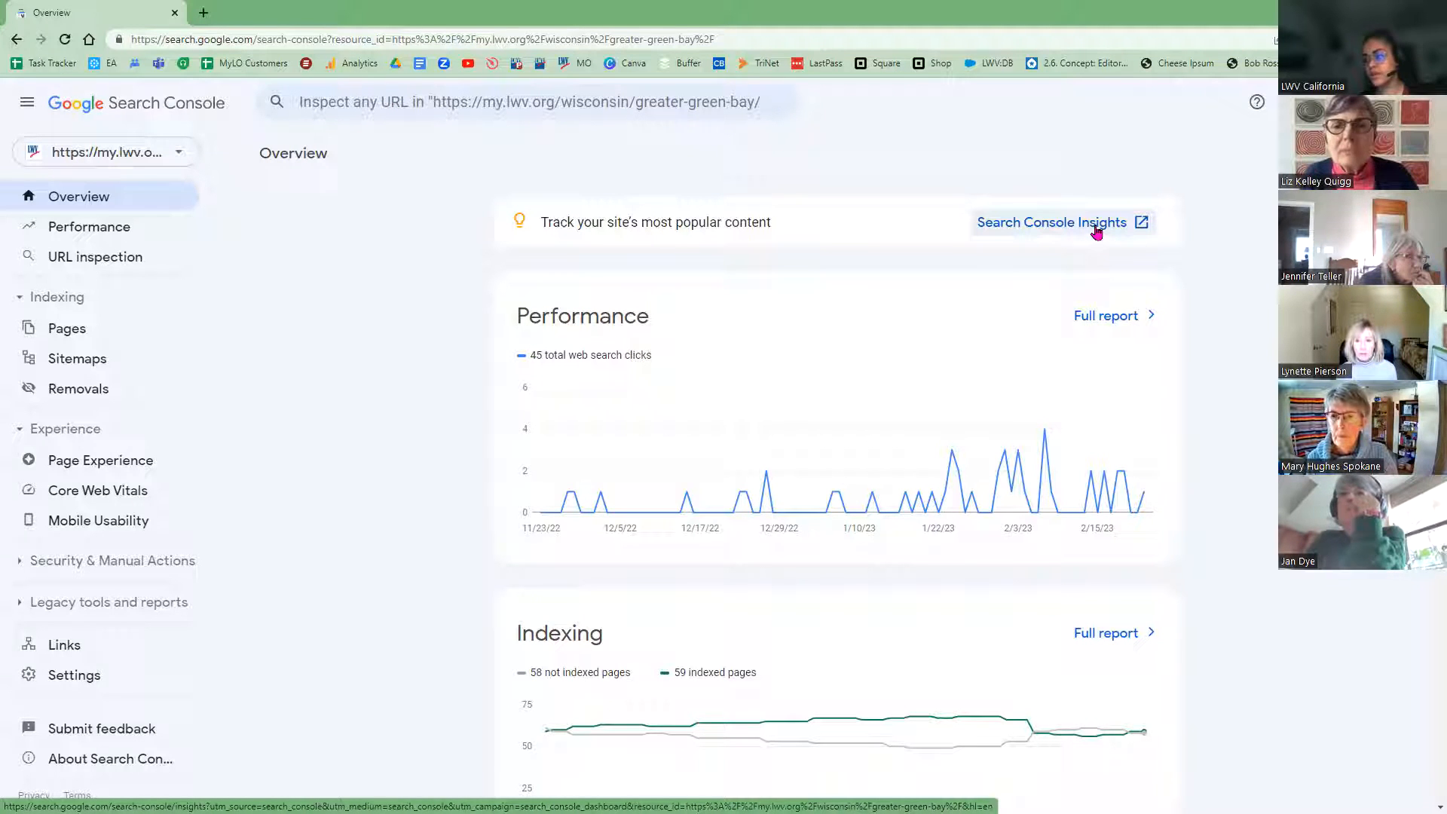
Step: Open Search Console Insights for greater-green-bay and scroll through its Site overview
{"action": "left_click", "coordinate": [1097, 230]}
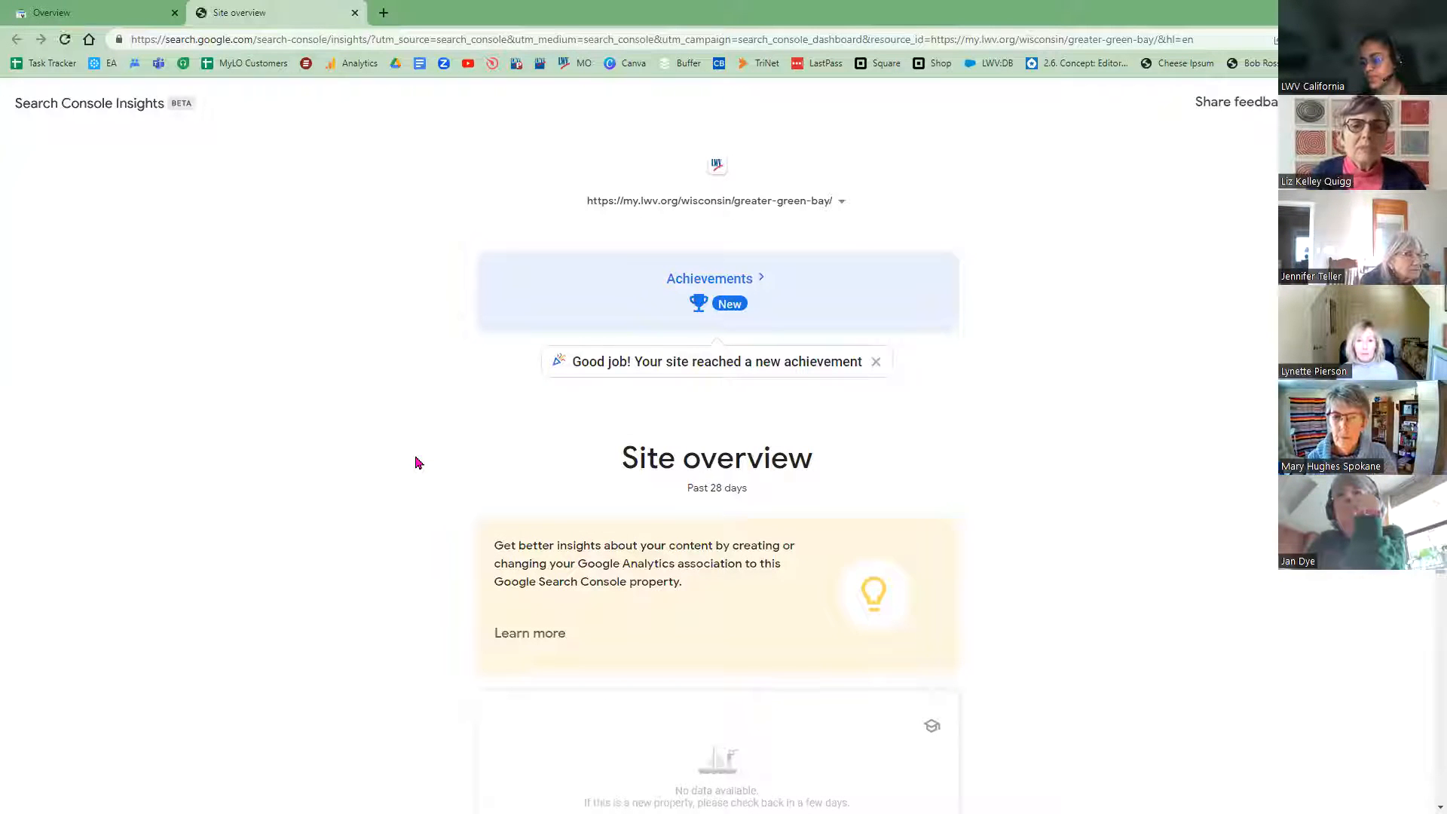
{"action": "scroll", "coordinate": [415, 468], "scroll_direction": "down", "scroll_amount": 1}
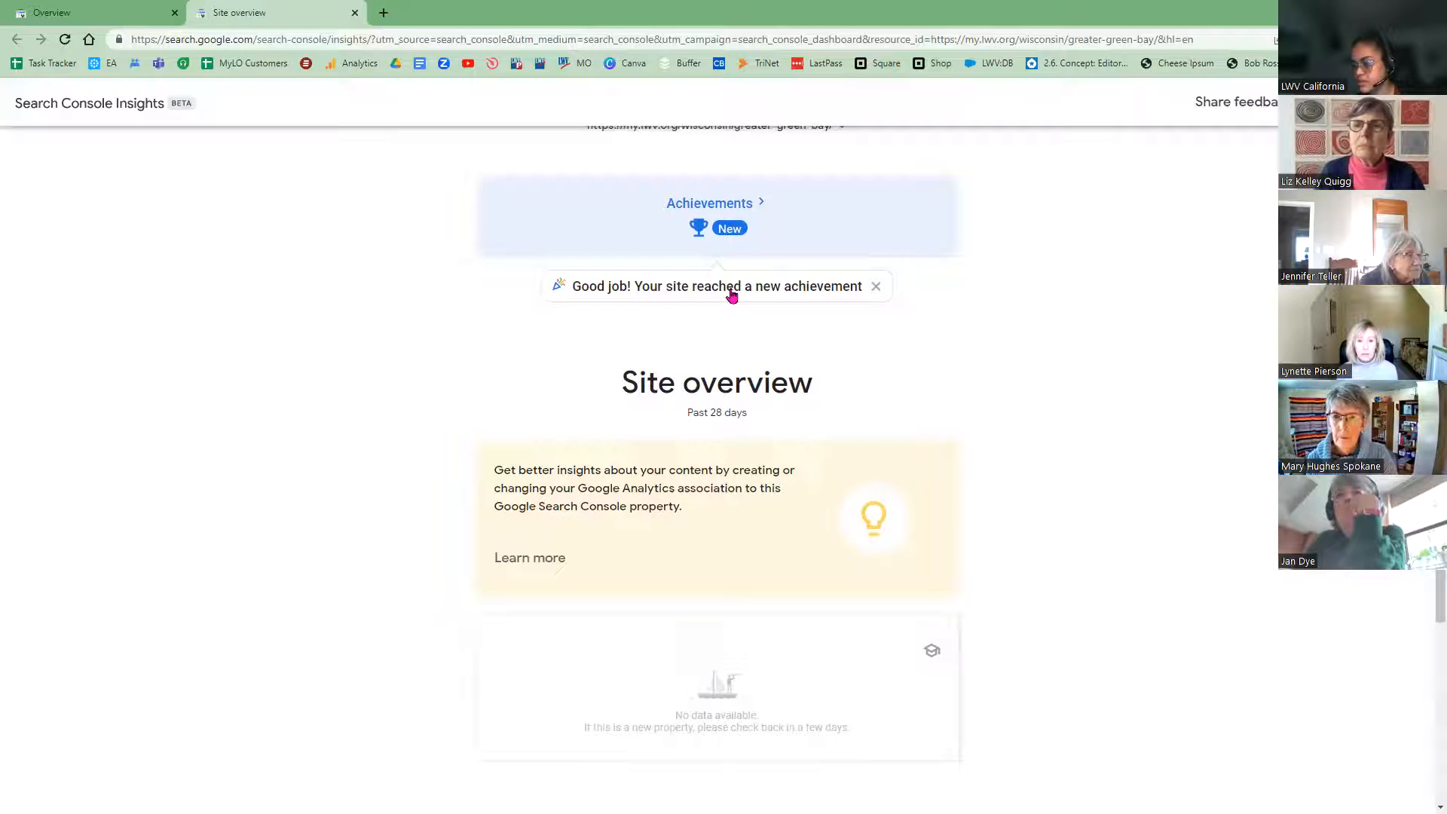
{"action": "scroll", "coordinate": [451, 386], "scroll_direction": "up", "scroll_amount": 1}
{"action": "scroll", "coordinate": [416, 415], "scroll_direction": "down", "scroll_amount": 5}
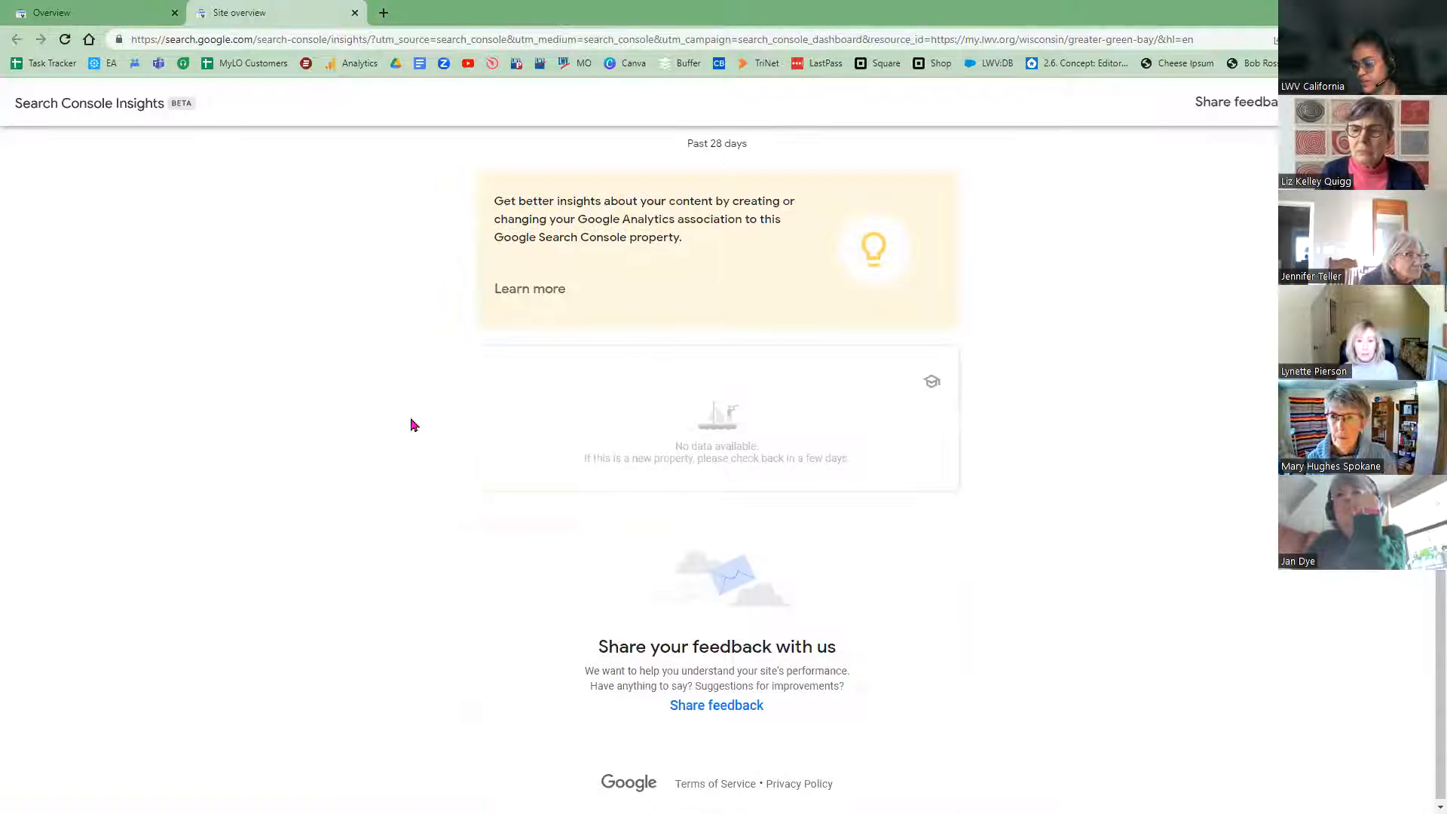
{"action": "scroll", "coordinate": [393, 463], "scroll_direction": "up", "scroll_amount": 5}
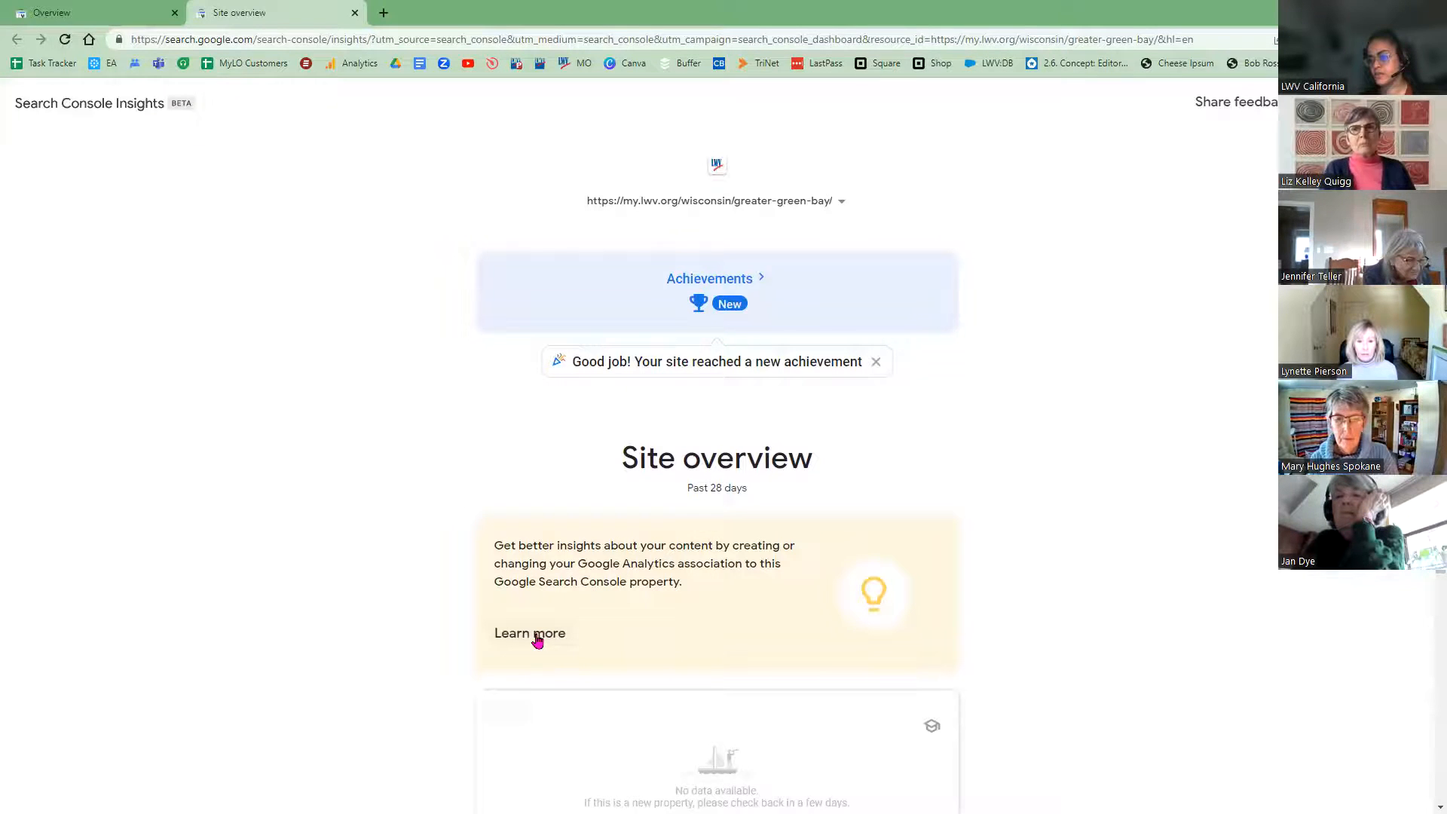
Step: Open the Google Analytics linking help from Insights, close it, and flip between tabs
{"action": "left_click", "coordinate": [535, 640]}
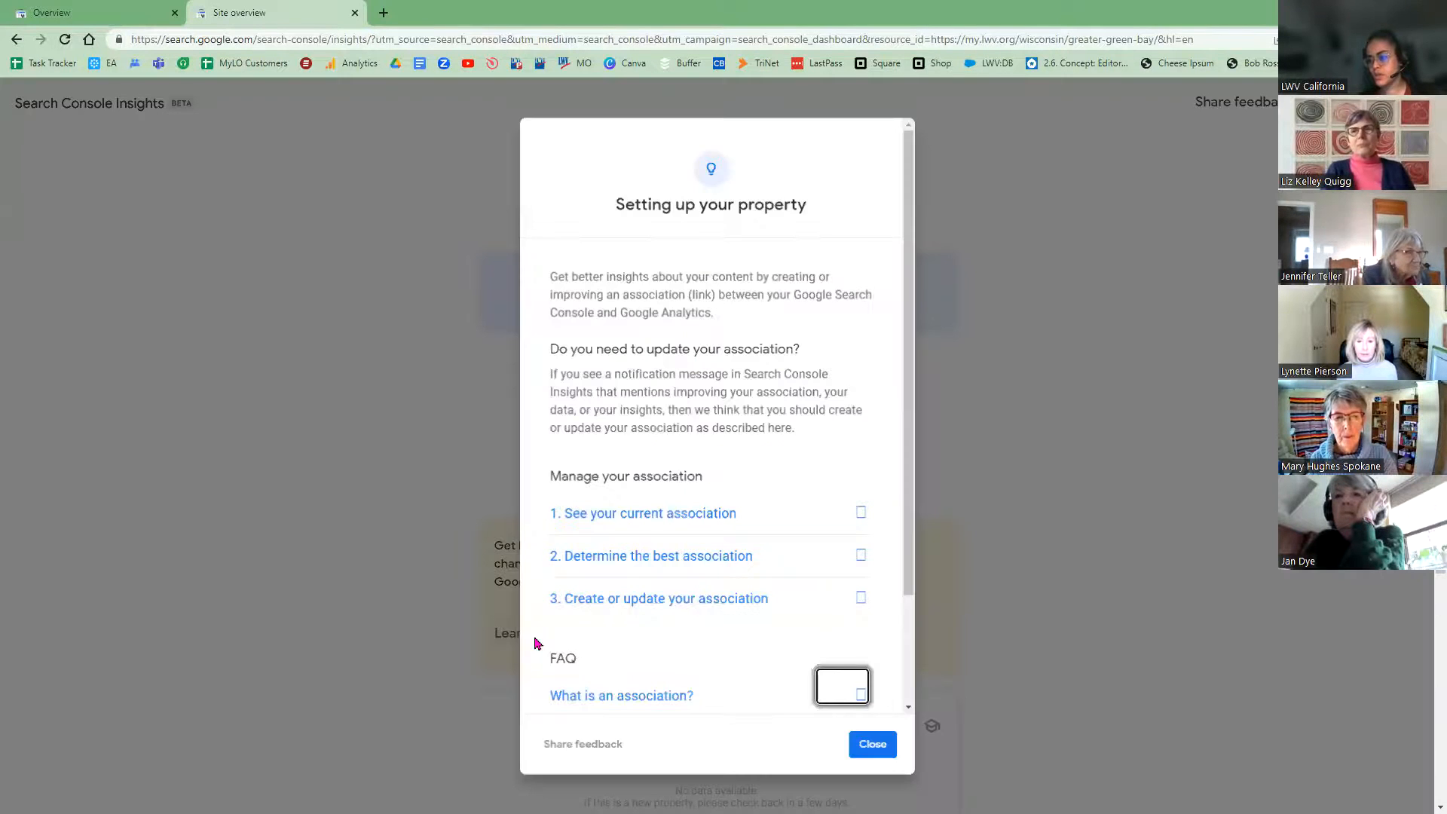
{"action": "left_click", "coordinate": [873, 746]}
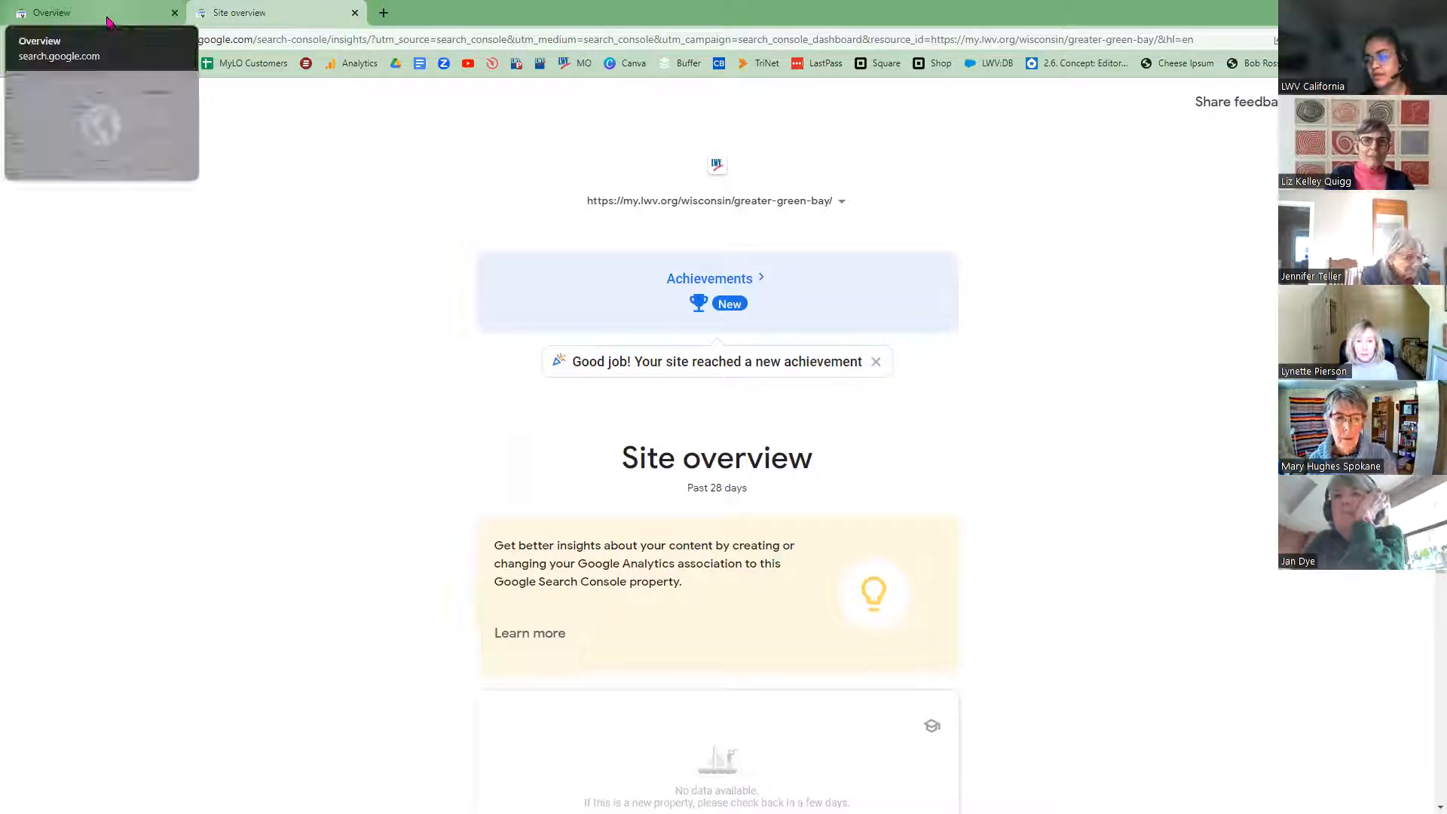
{"action": "key", "text": "ctrl+shift+Tab"}
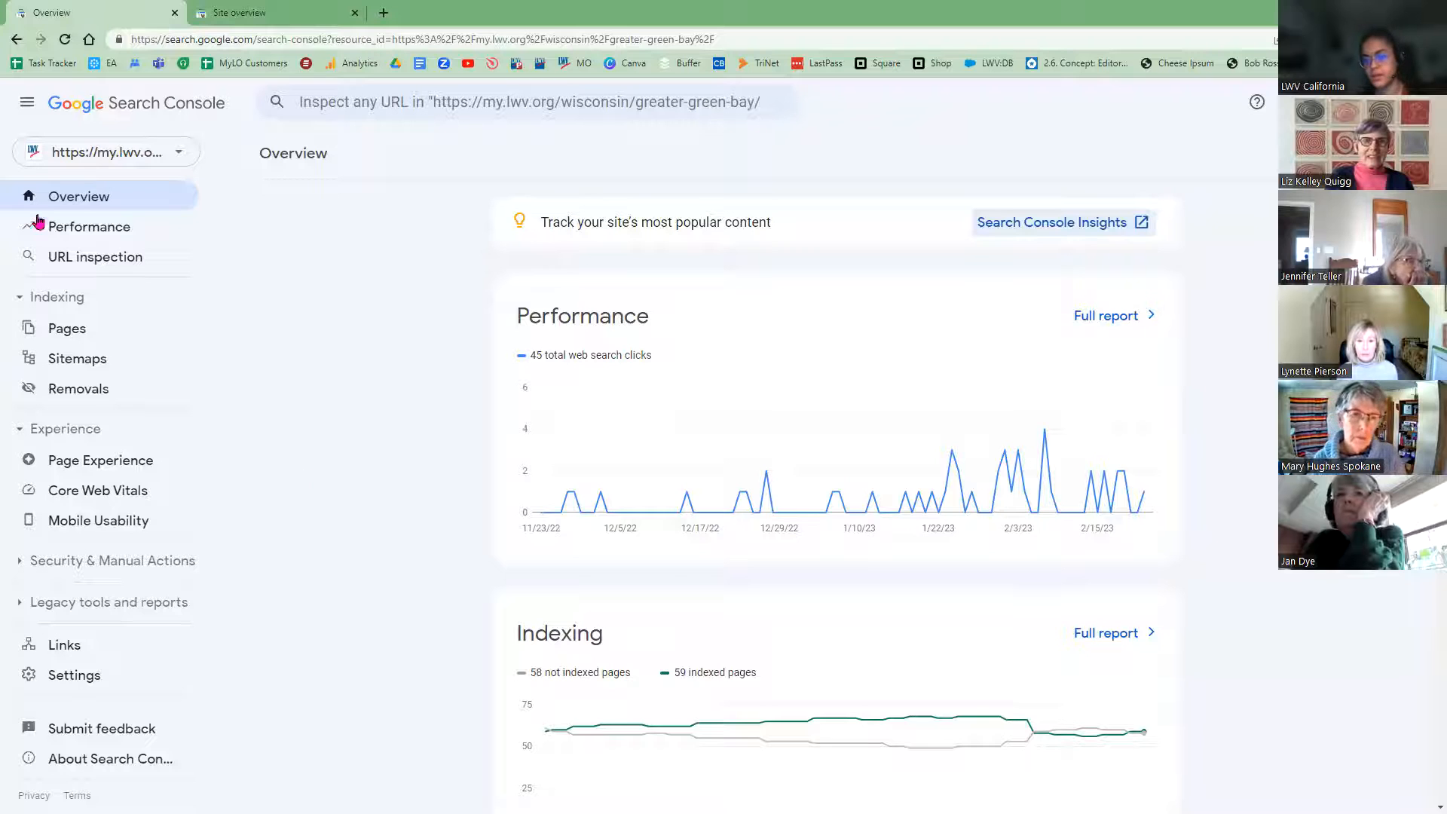
{"action": "left_click", "coordinate": [285, 6]}
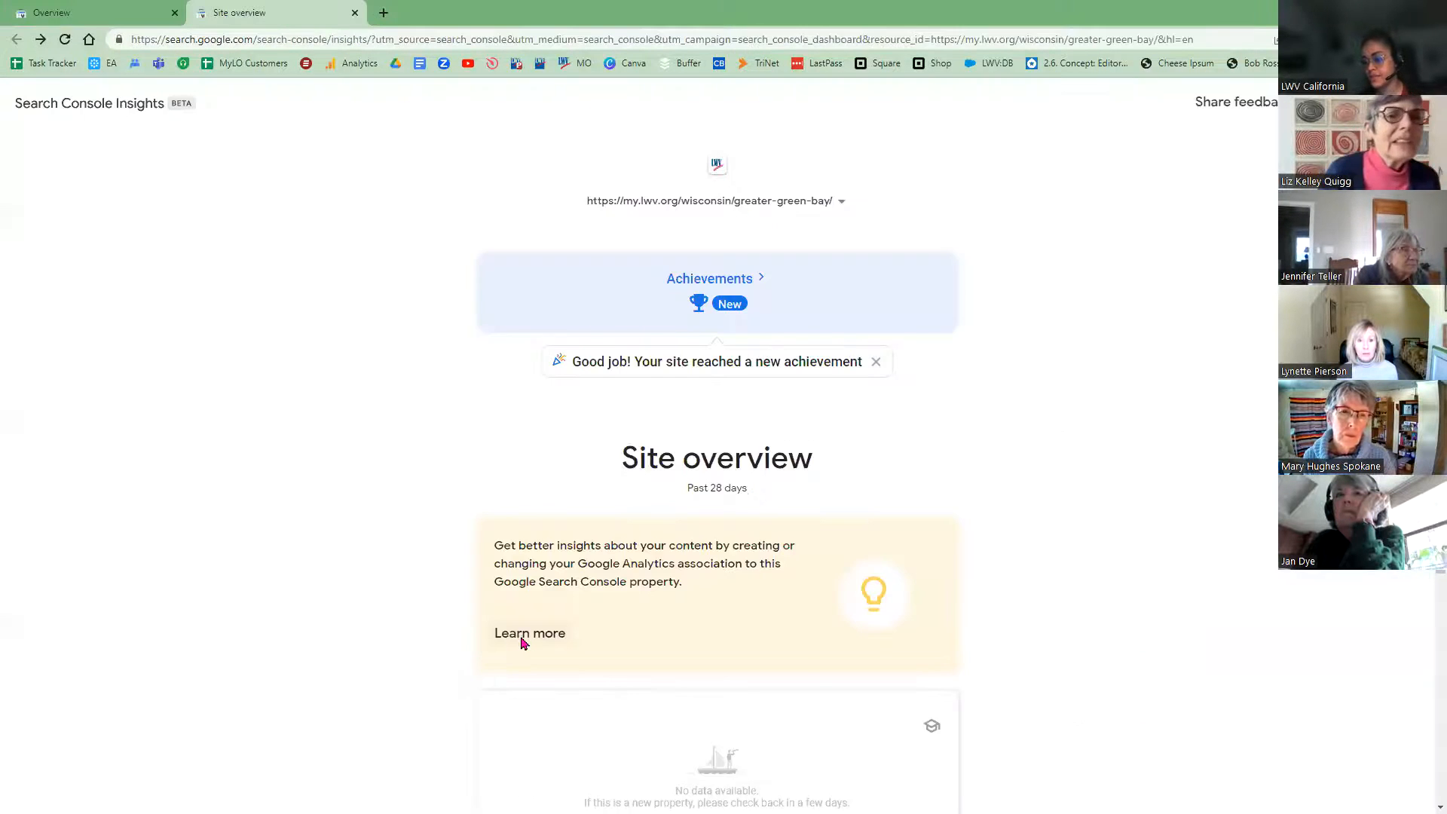
Step: Reopen the help, read '3. Create or update your association', close it, and return to Overview
{"action": "left_click", "coordinate": [524, 641]}
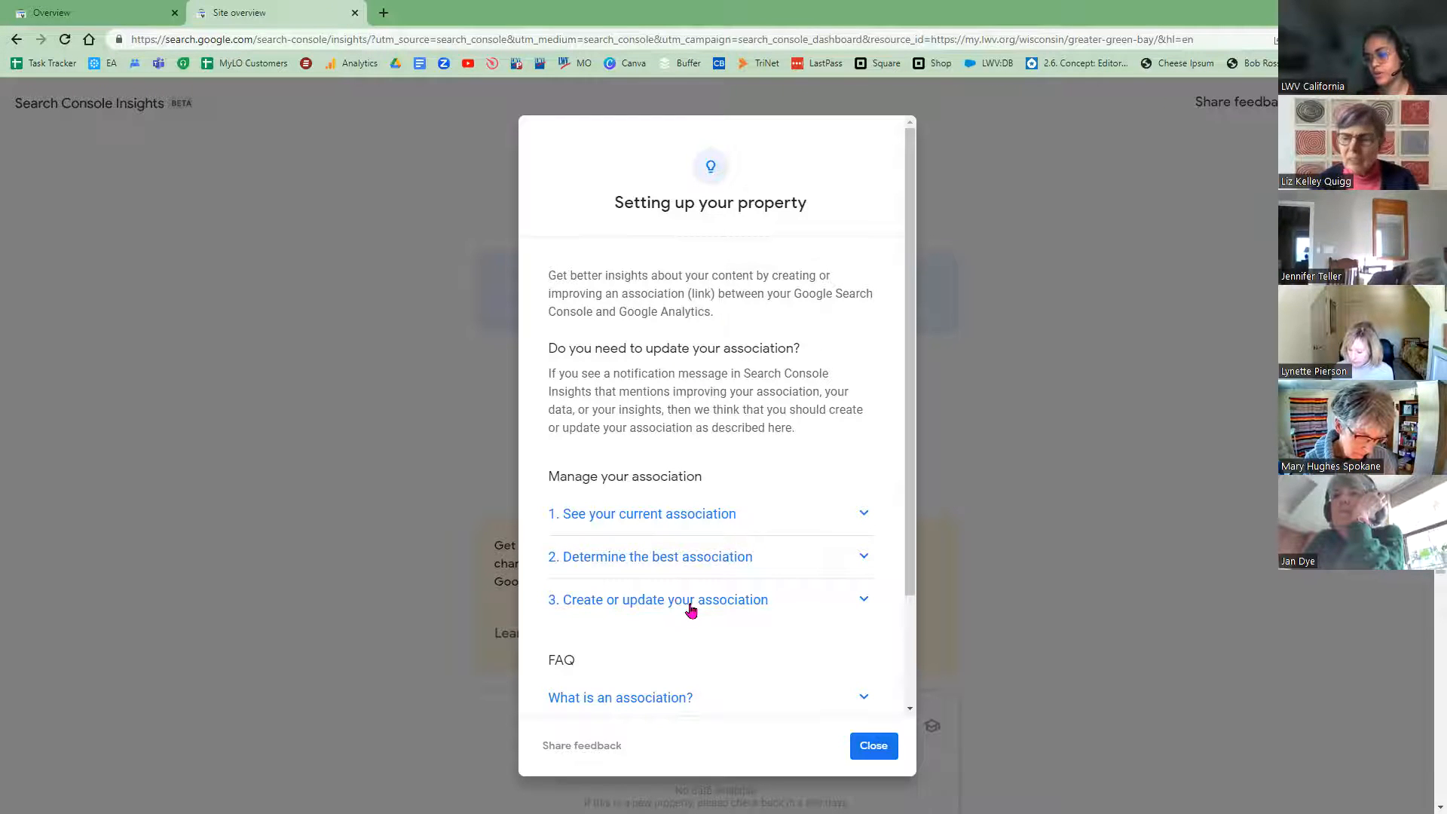
{"action": "left_click", "coordinate": [691, 611]}
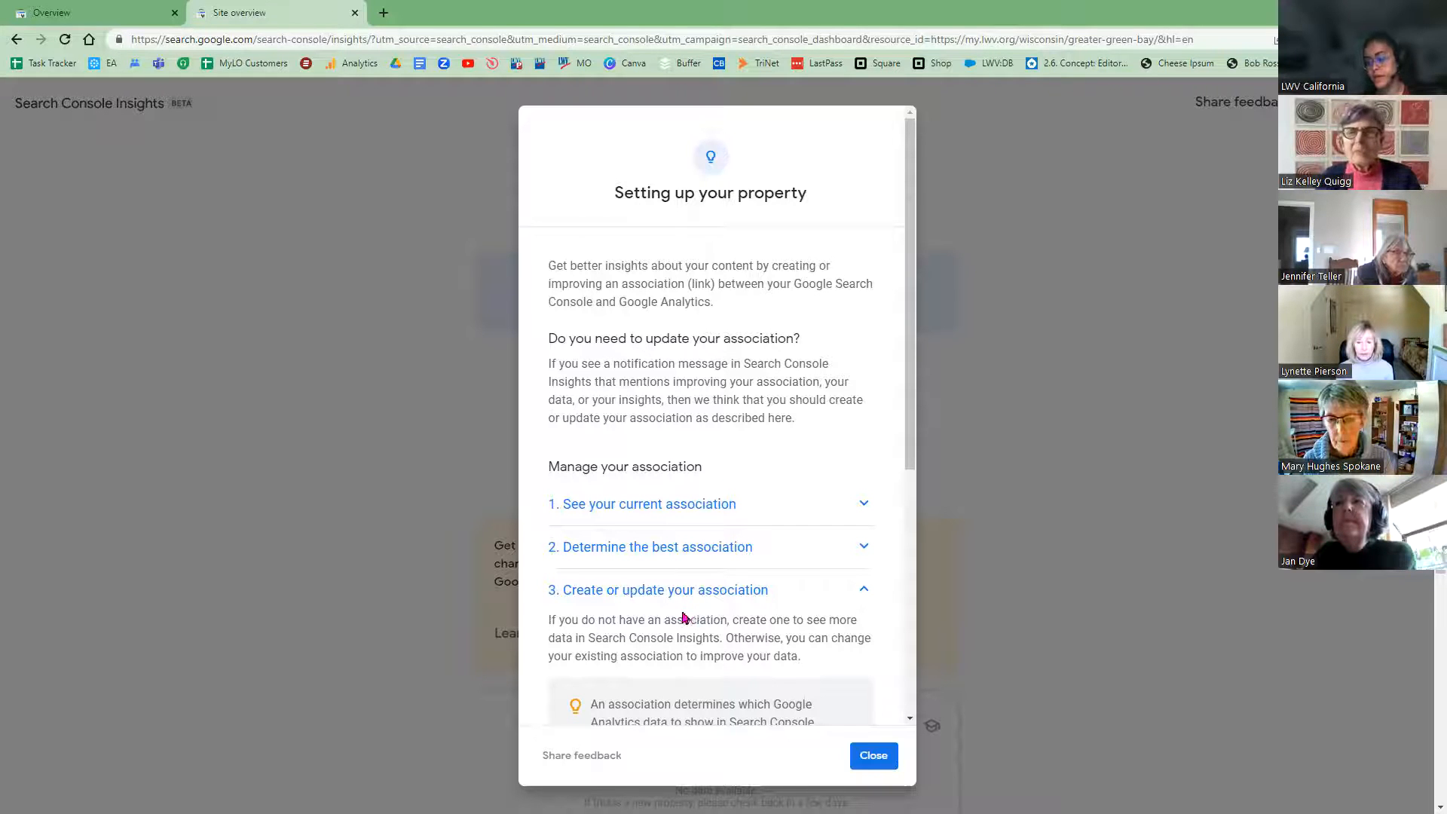
{"action": "scroll", "coordinate": [678, 611], "scroll_direction": "down", "scroll_amount": 2}
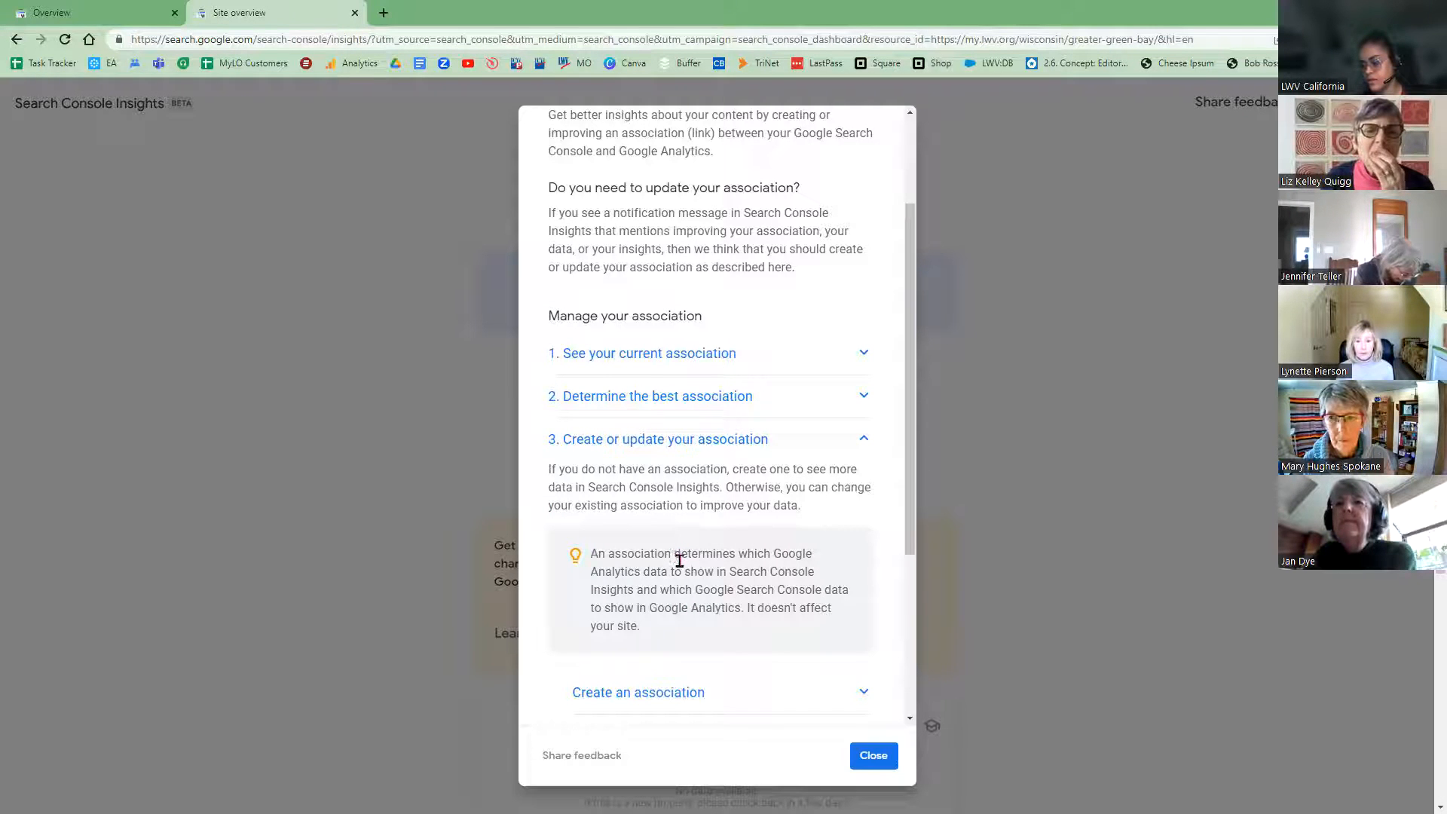
{"action": "left_click", "coordinate": [874, 758]}
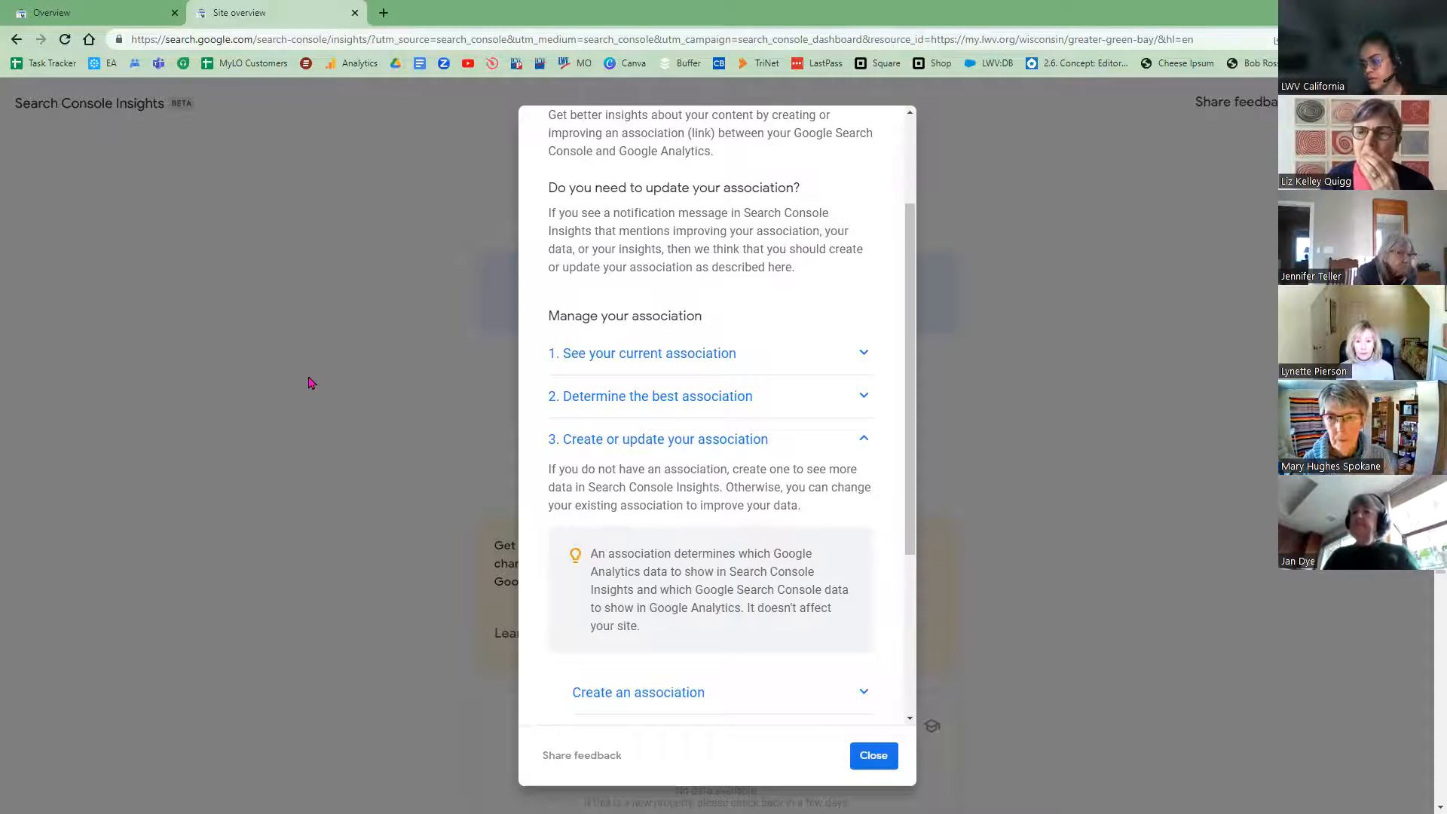
{"action": "left_click", "coordinate": [49, 14]}
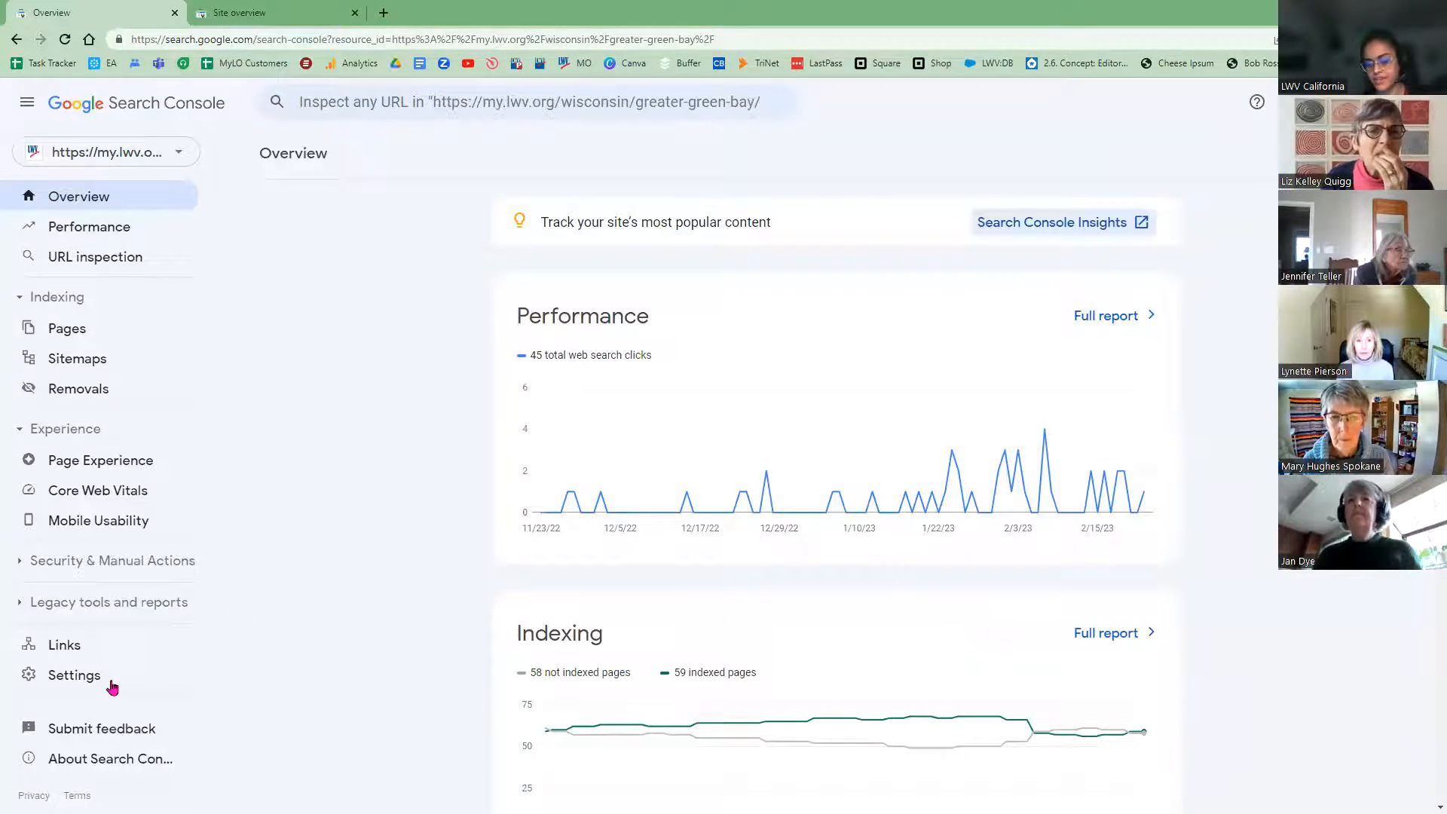
Step: Open Settings > Associations for the greater-green-bay property
{"action": "left_click", "coordinate": [78, 683]}
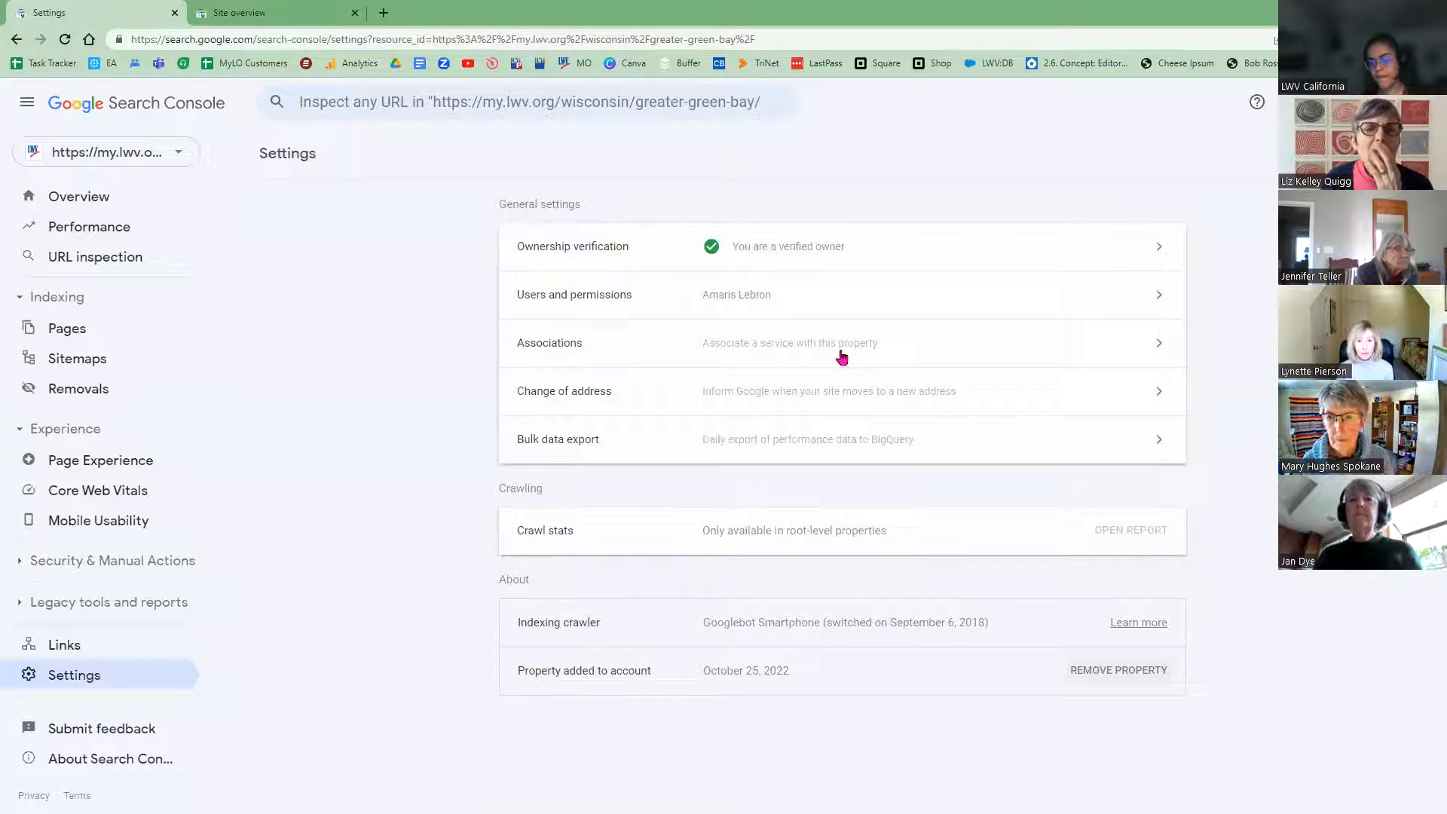
{"action": "left_click", "coordinate": [779, 353]}
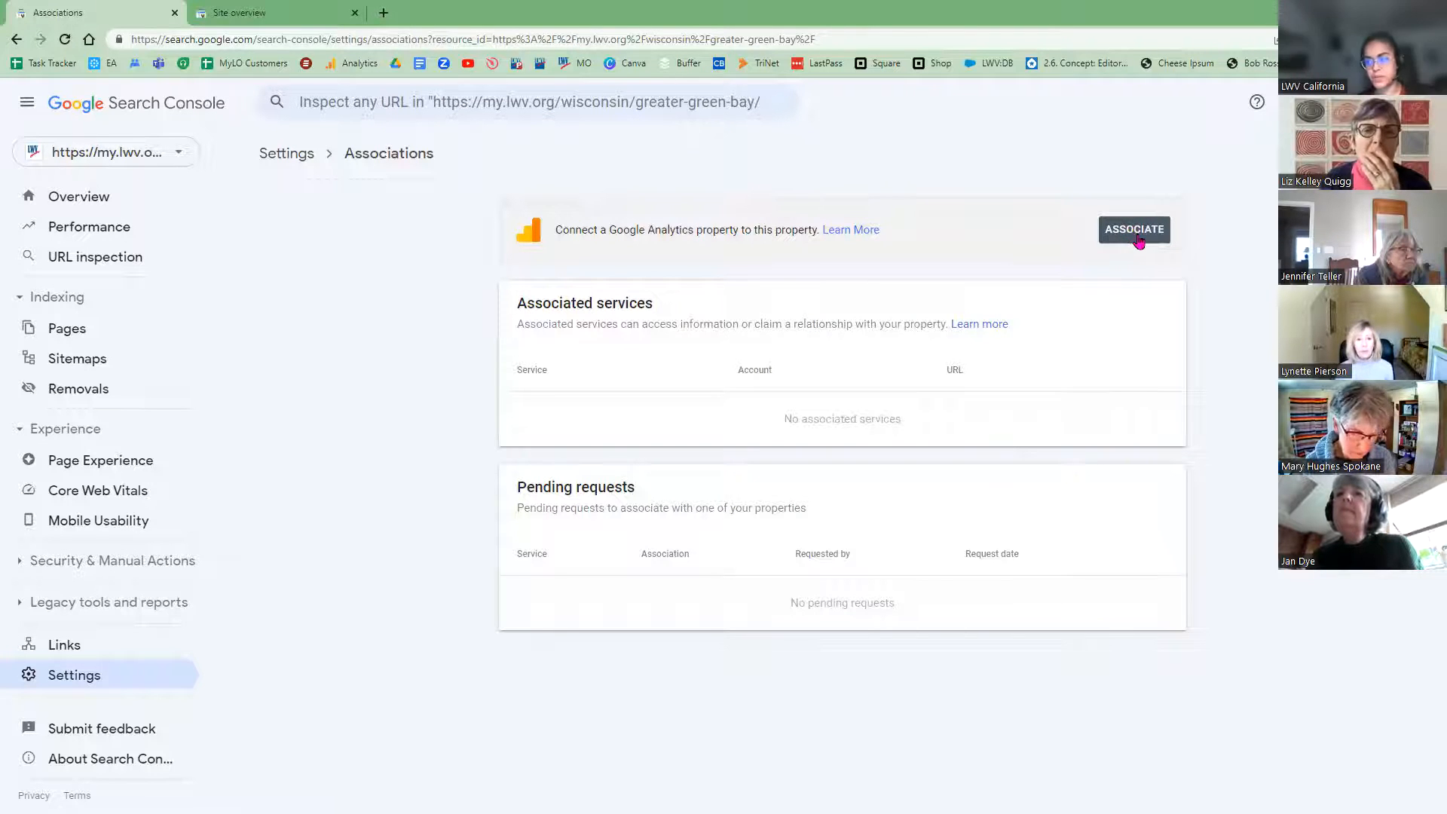
Step: Start associating the MyLO (UA-3210650-4) Analytics property, then back out of changing the view
{"action": "left_click", "coordinate": [1144, 245]}
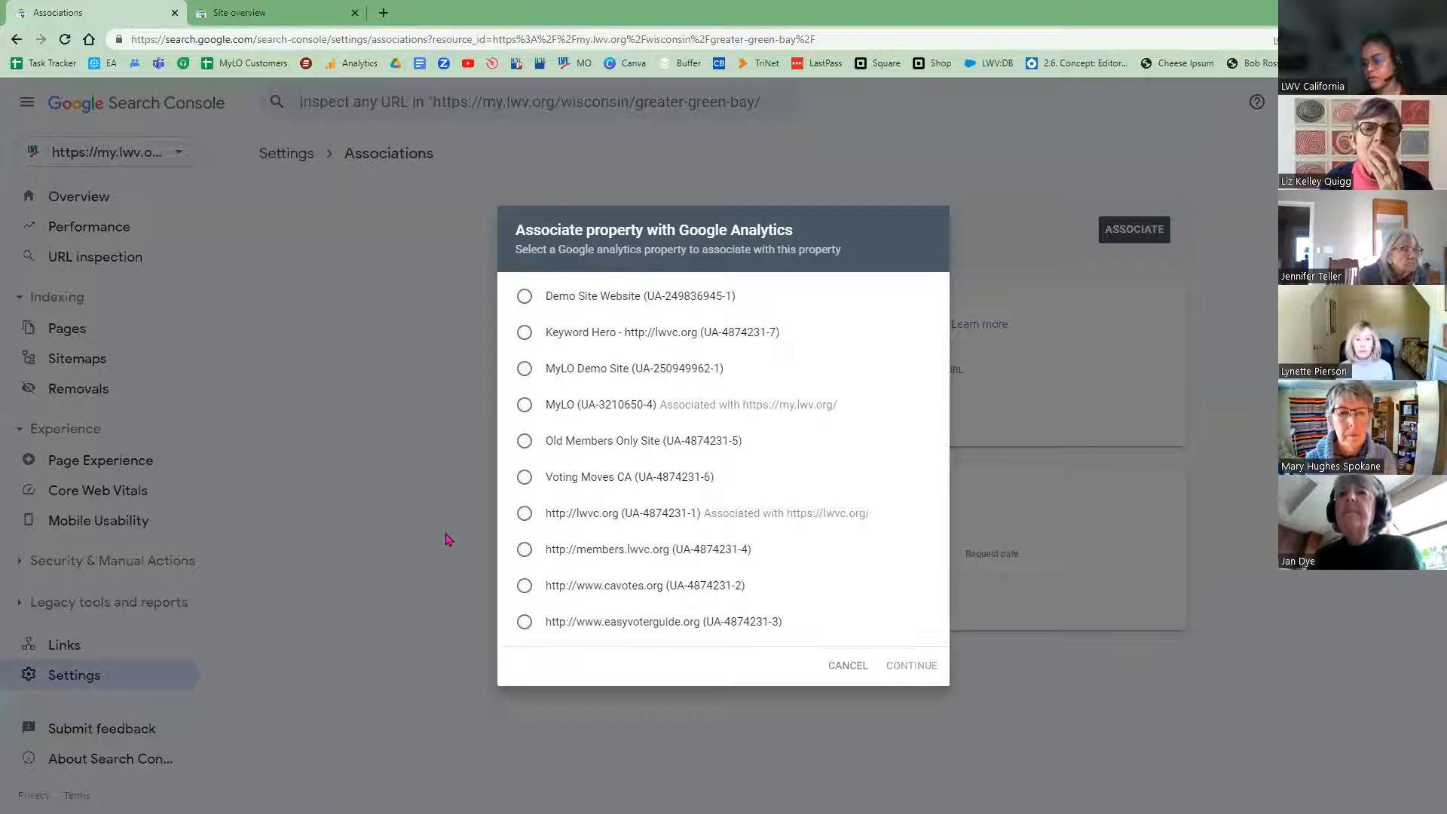
{"action": "left_click", "coordinate": [524, 407]}
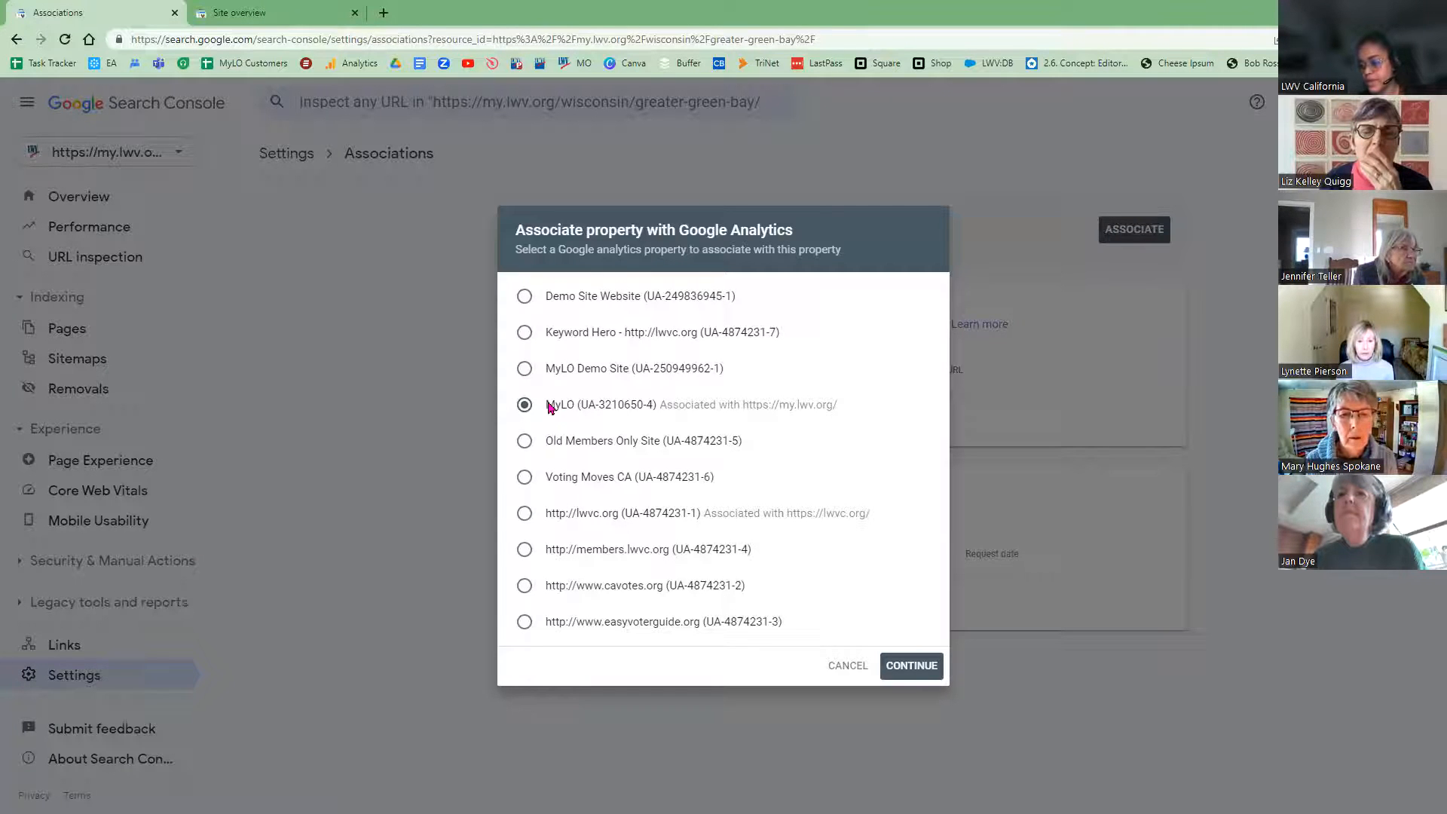
{"action": "left_click_drag", "start_coordinate": [547, 407], "coordinate": [572, 413]}
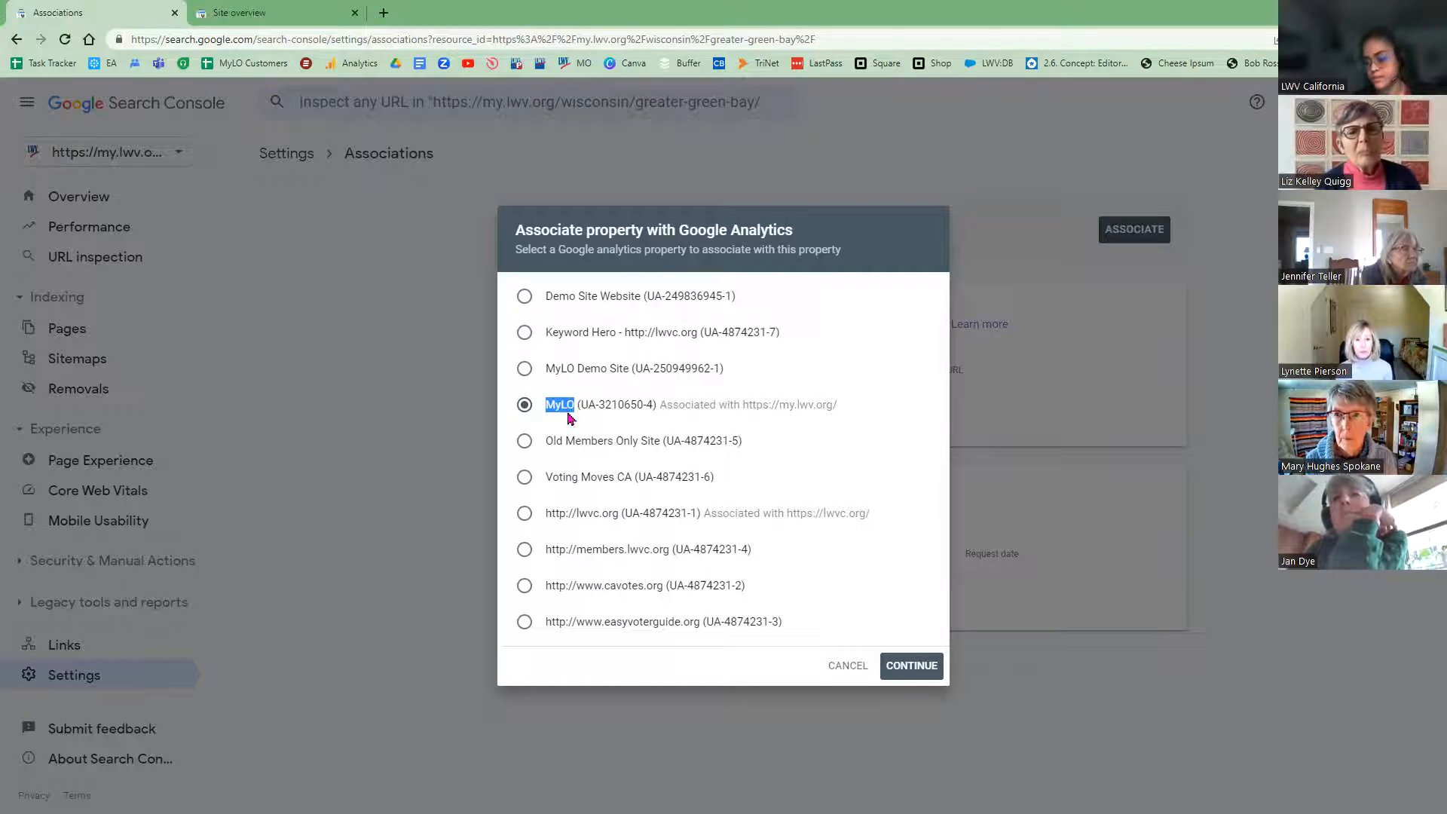
{"action": "left_click", "coordinate": [907, 667]}
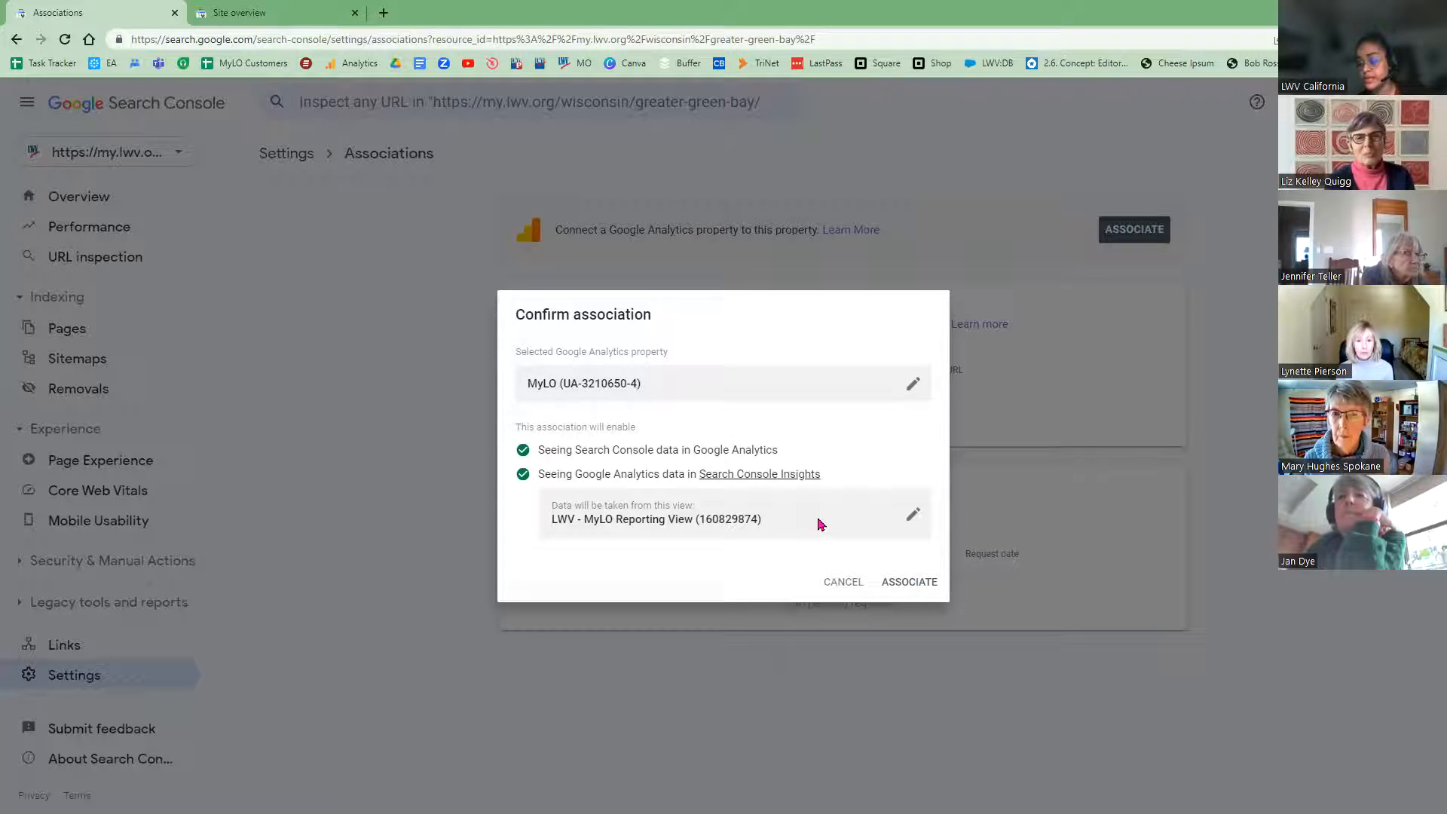
{"action": "left_click", "coordinate": [913, 514]}
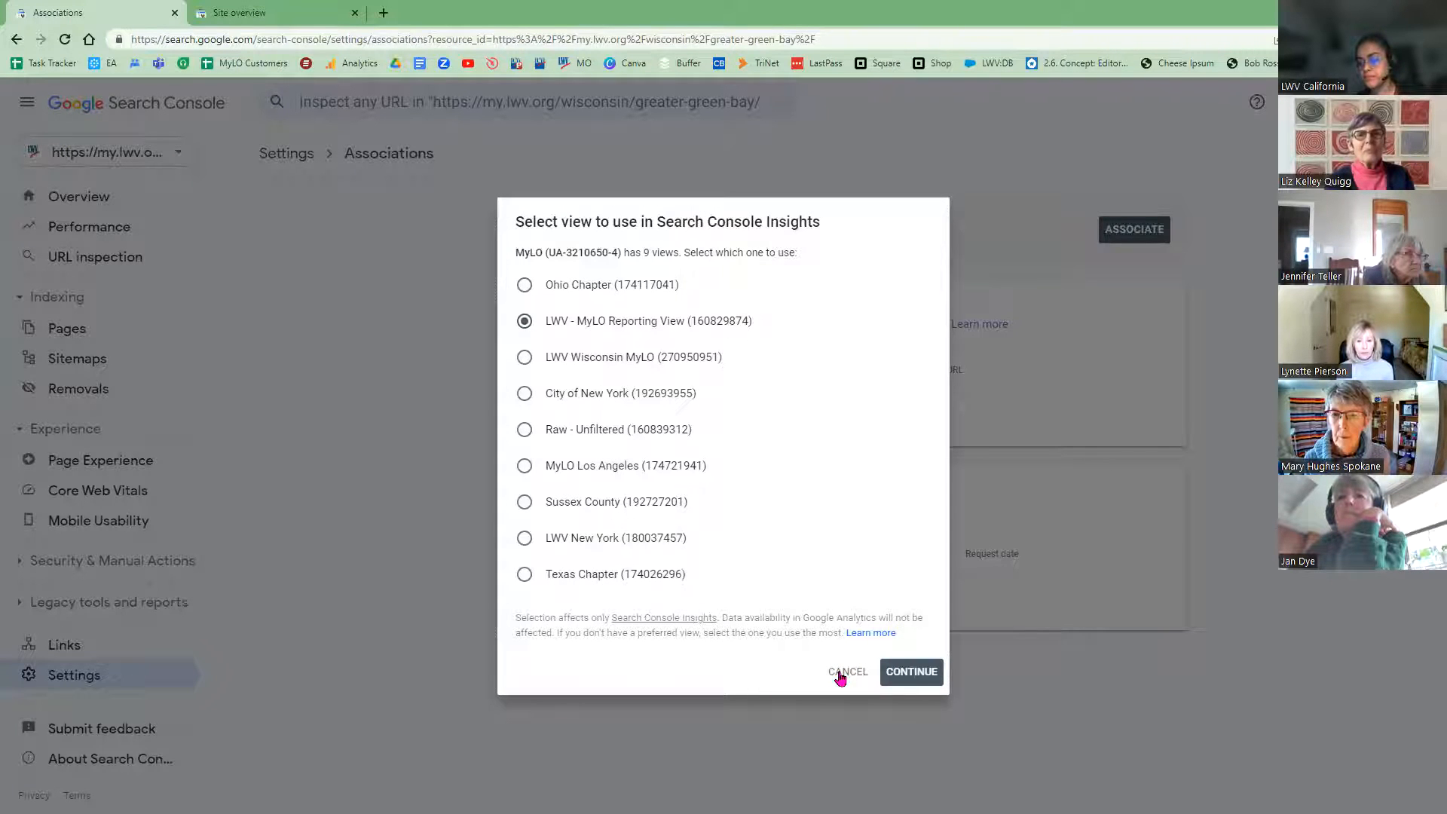
{"action": "left_click", "coordinate": [840, 678]}
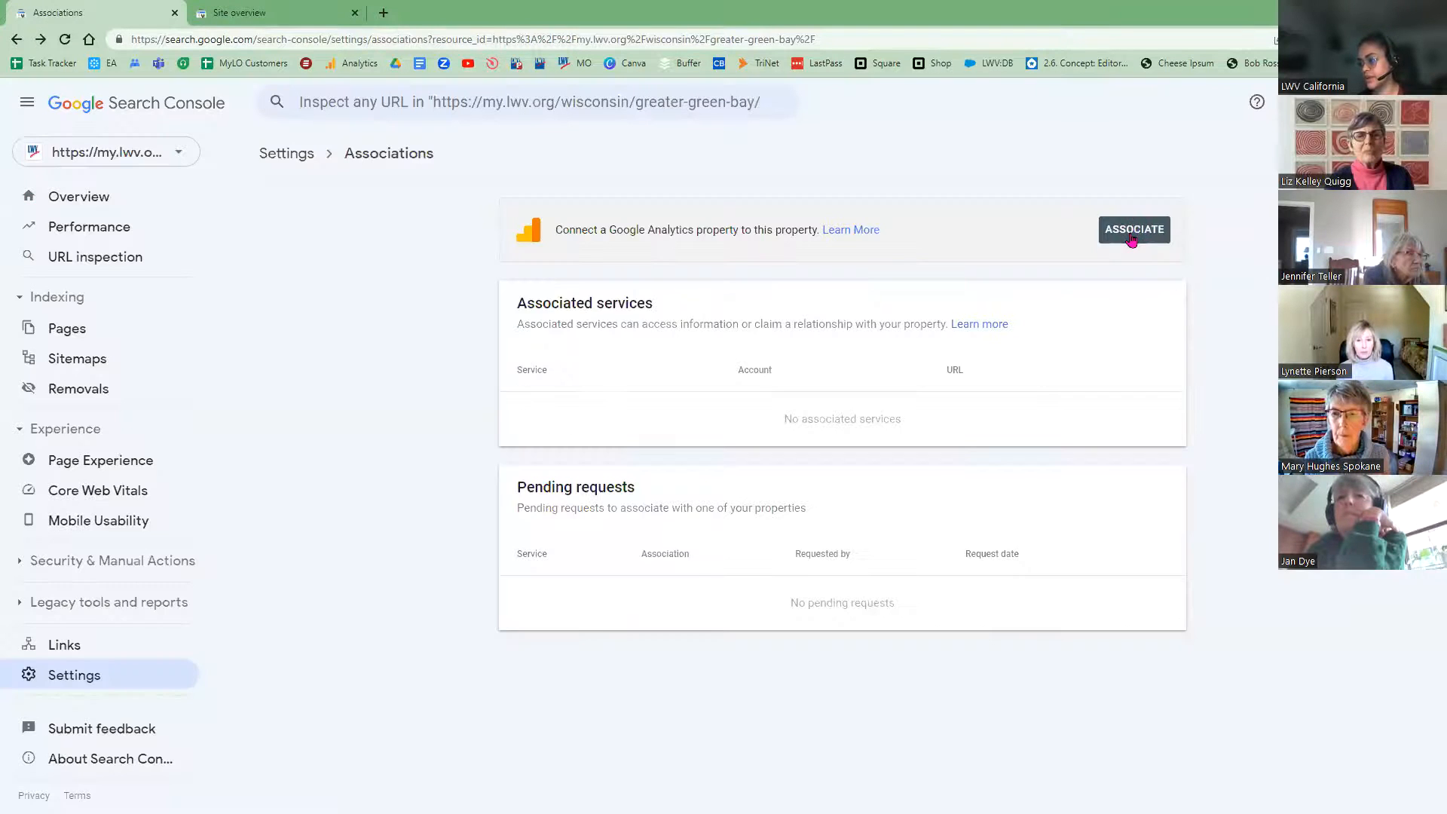
Step: Associate MyLO (UA-3210650-4) again and confirm replacing the existing association
{"action": "left_click", "coordinate": [1132, 235]}
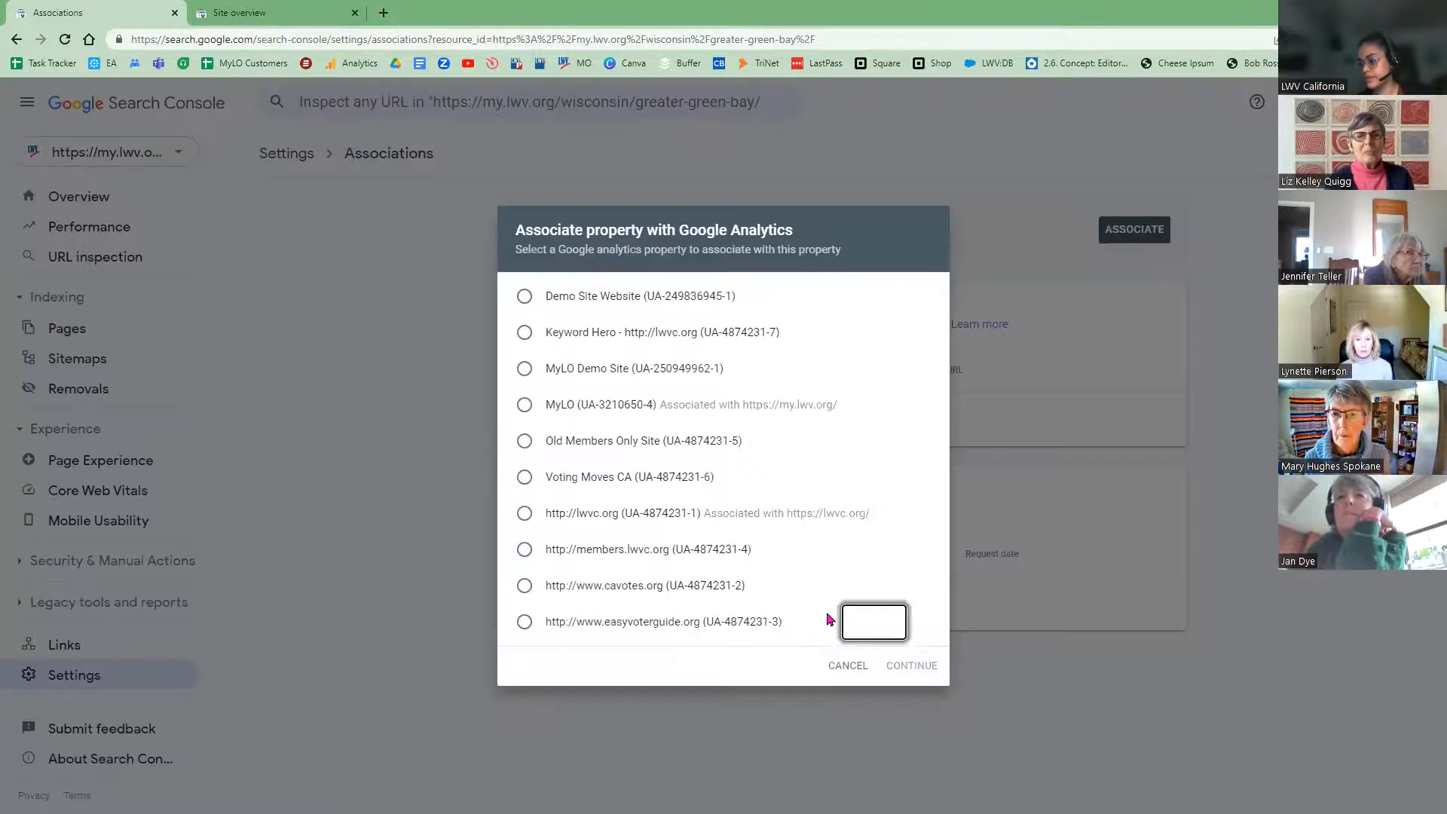
{"action": "left_click", "coordinate": [524, 405]}
{"action": "left_click", "coordinate": [912, 665]}
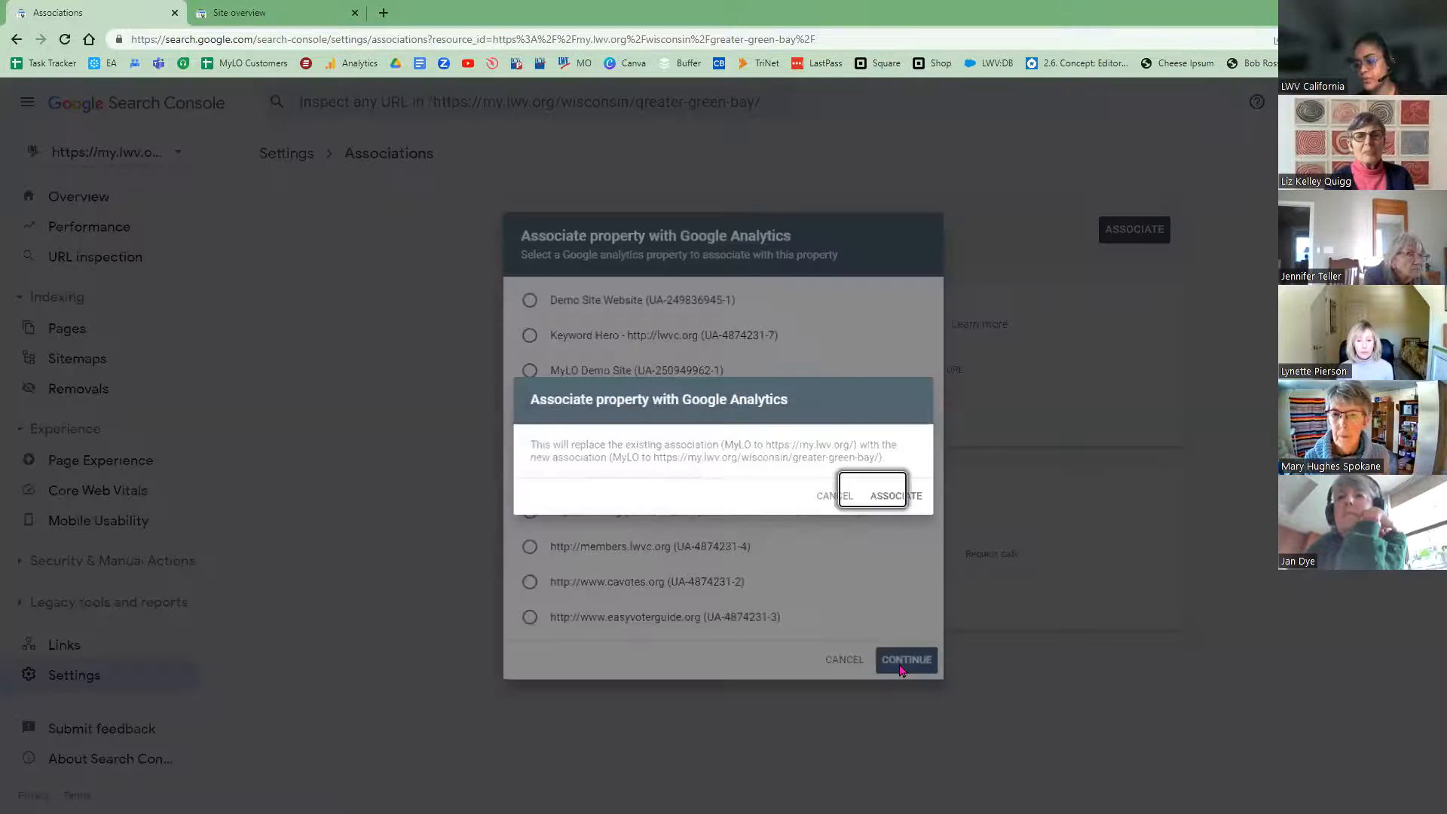
{"action": "left_click", "coordinate": [898, 498]}
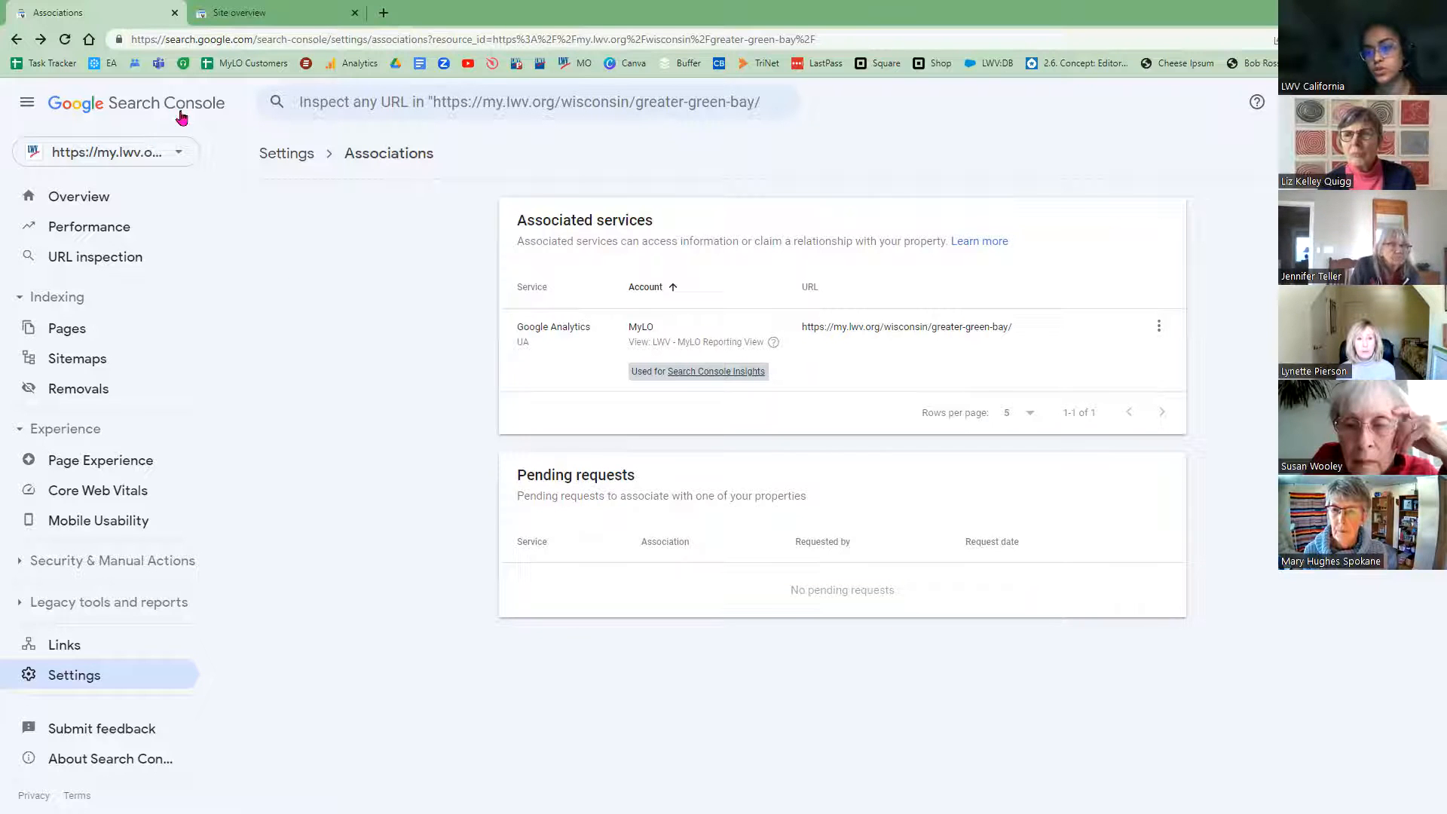
{"action": "left_click", "coordinate": [168, 163]}
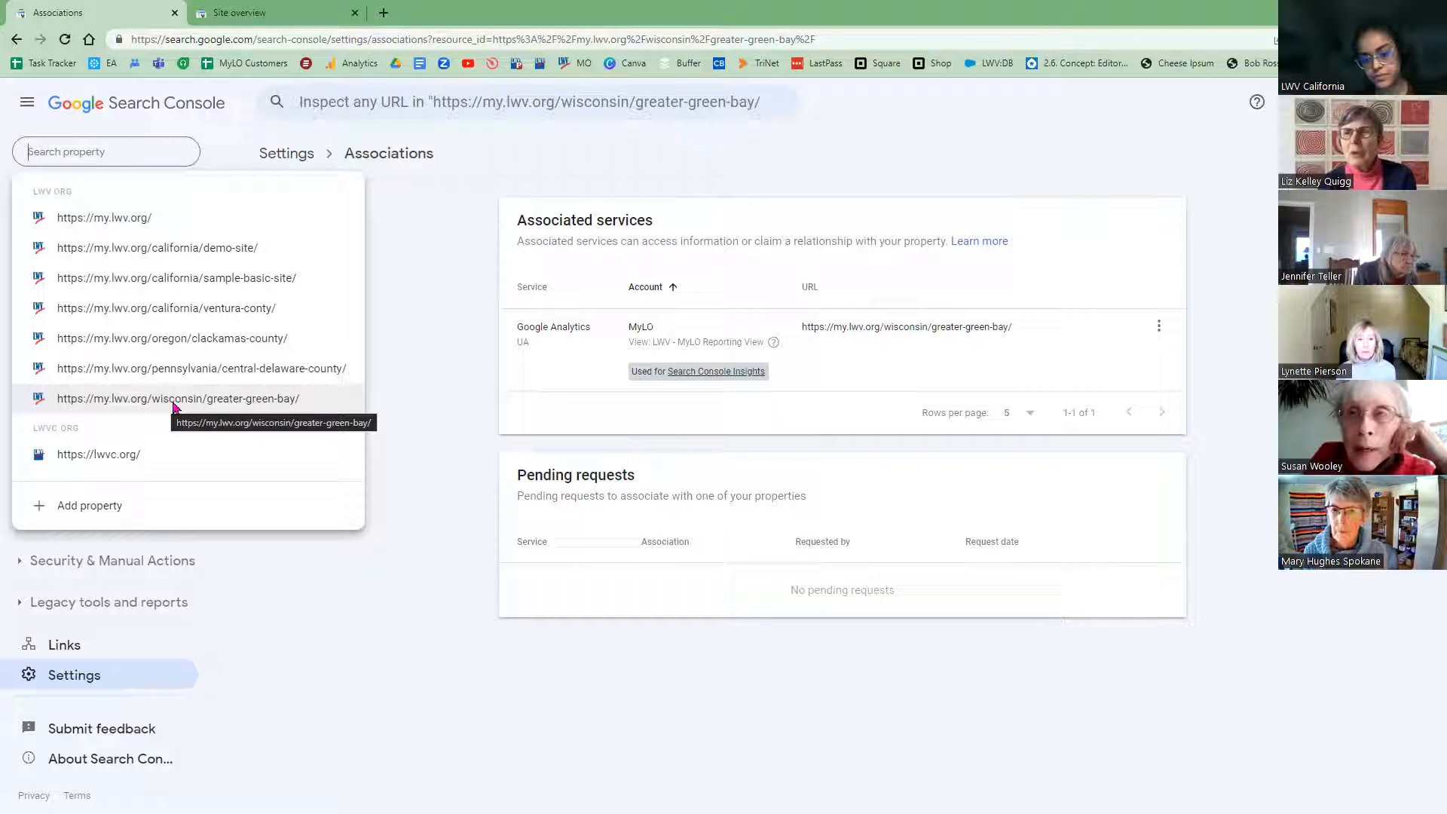
{"action": "left_click", "coordinate": [423, 467]}
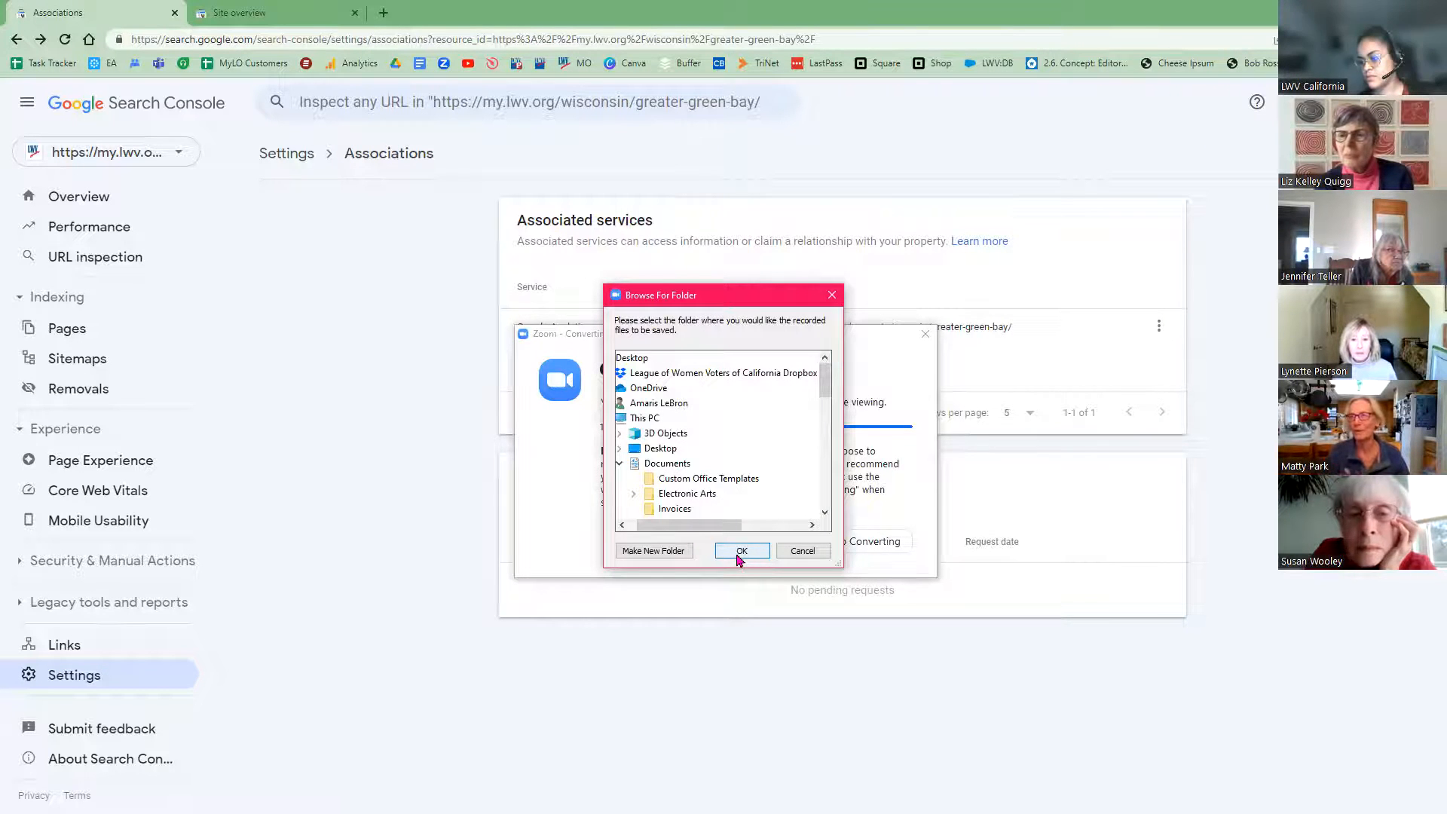
Step: Keep the chosen save folder for the converted Zoom recording and confirm with OK
{"action": "left_click", "coordinate": [741, 551]}
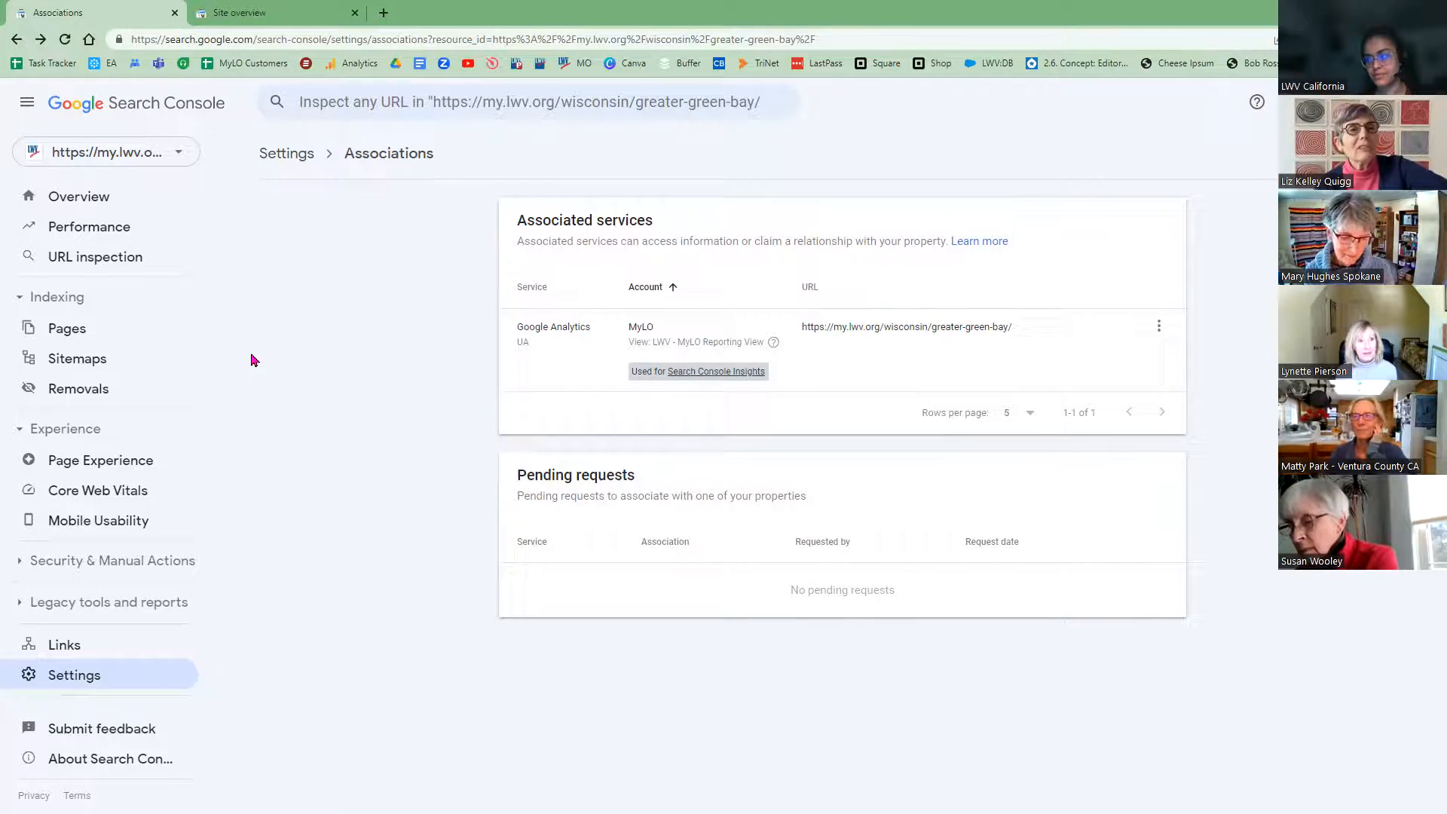
Step: Zoom in the browser page to enlarge the Associations settings
{"action": "key", "text": "ctrl+plus"}
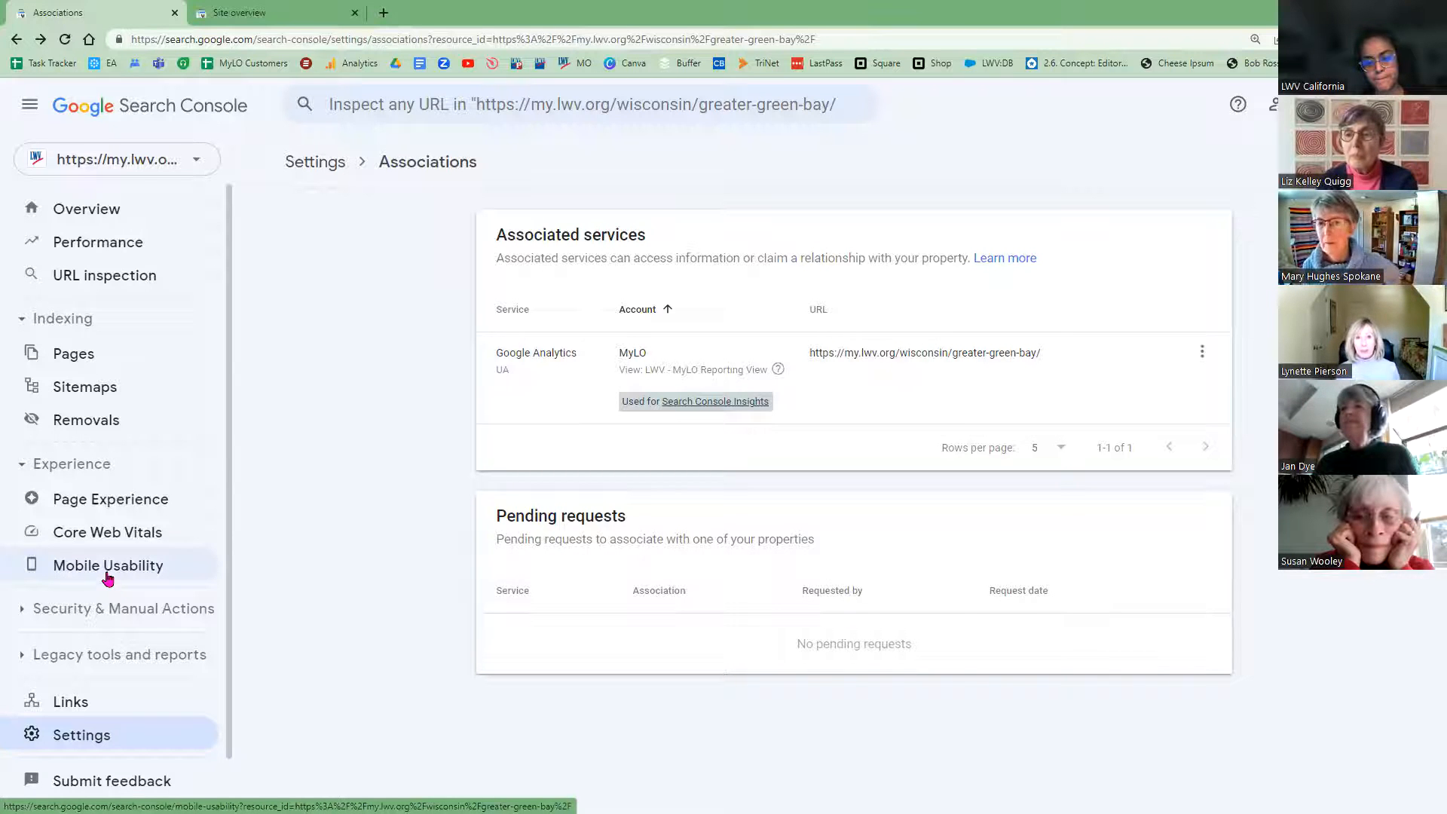
{"action": "left_click", "coordinate": [108, 577]}
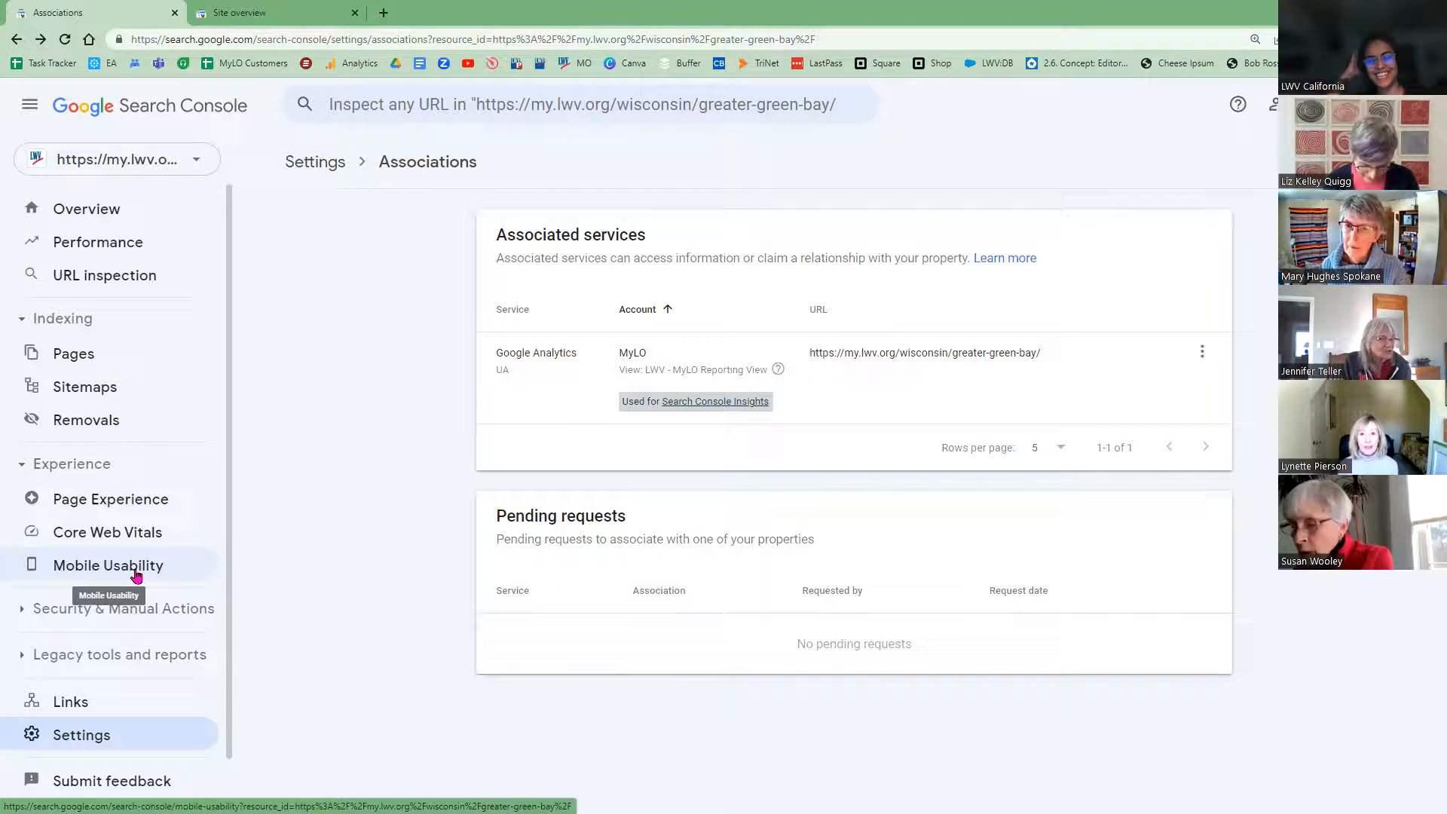
Step: Open the Mobile Usability report for greater-green-bay and scroll to its issues table
{"action": "left_click", "coordinate": [136, 576]}
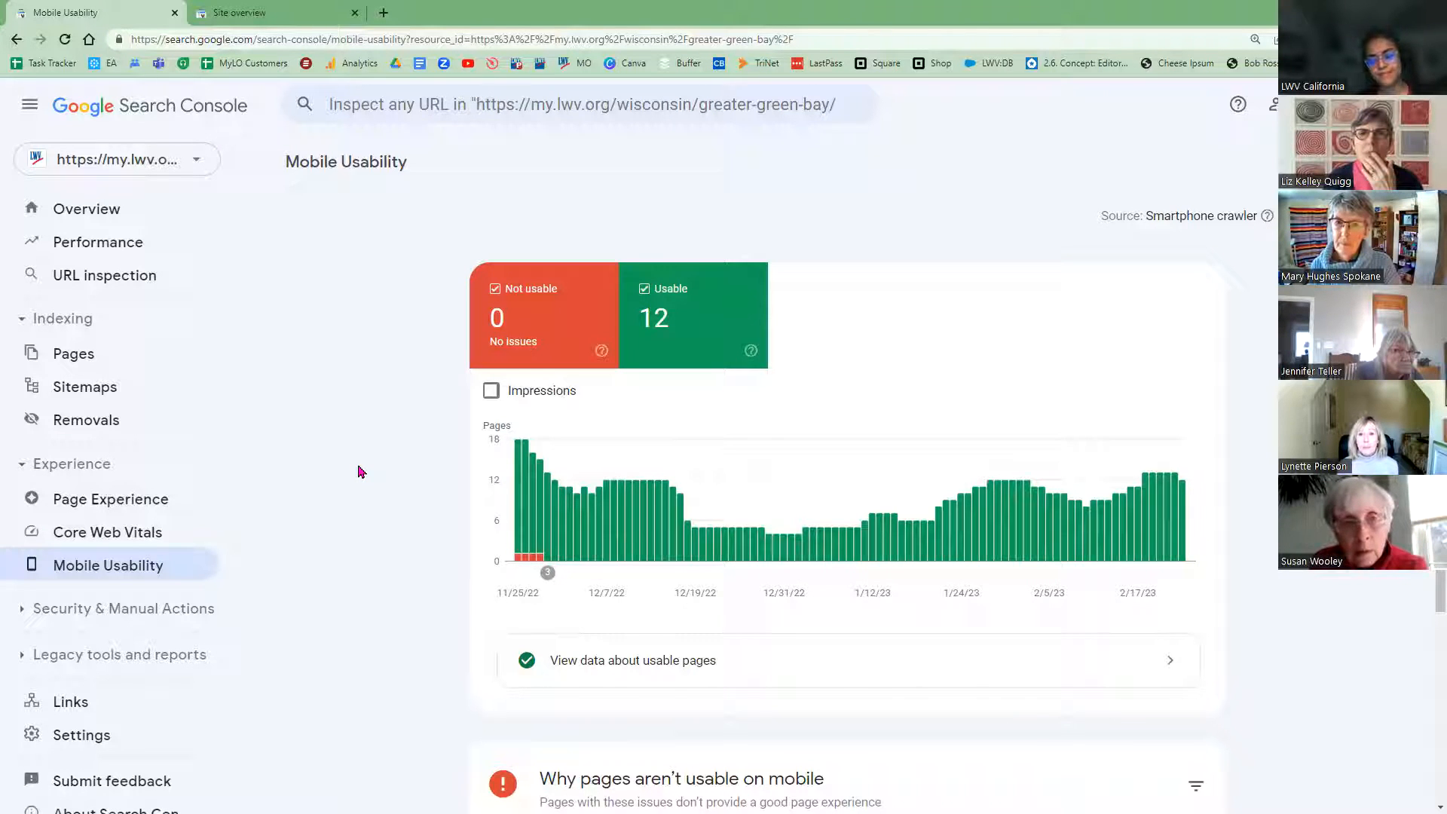
{"action": "scroll", "coordinate": [387, 498], "scroll_direction": "down", "scroll_amount": 1}
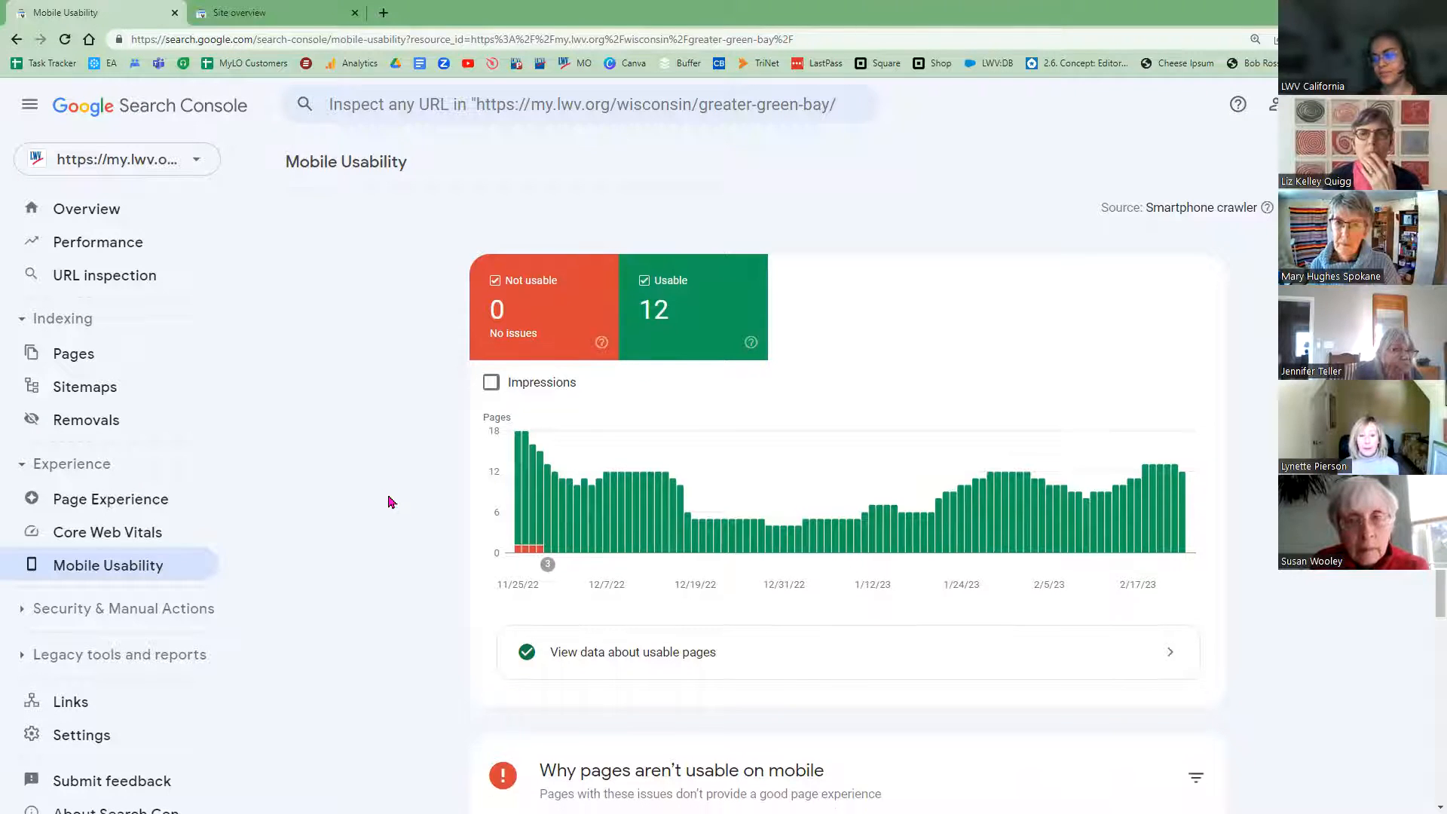
{"action": "scroll", "coordinate": [369, 535], "scroll_direction": "up", "scroll_amount": 1}
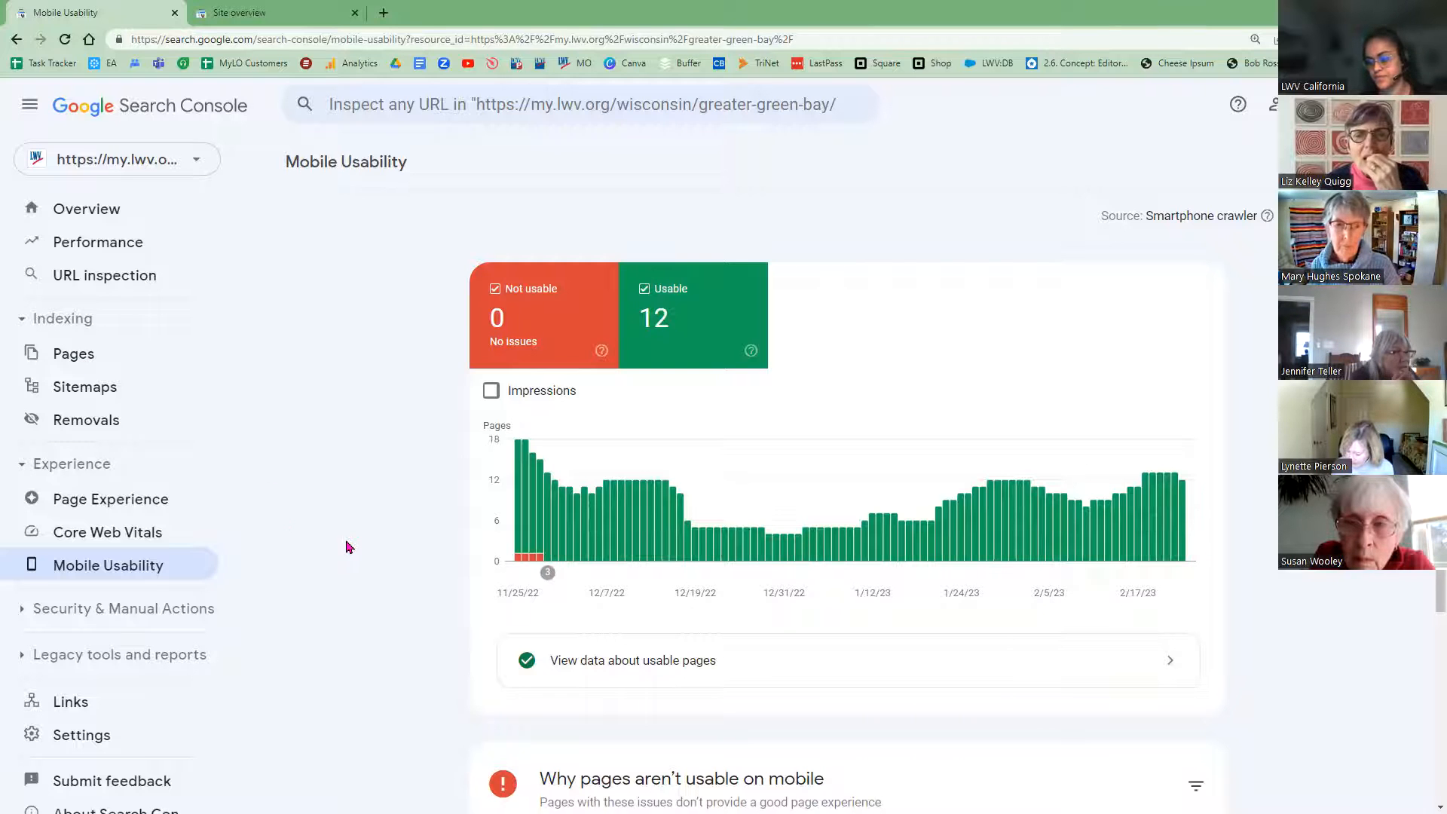
Step: Scroll to the 'Why pages aren't usable on mobile' table showing three issues at 0 pages
{"action": "scroll", "coordinate": [441, 539], "scroll_direction": "down", "scroll_amount": 3}
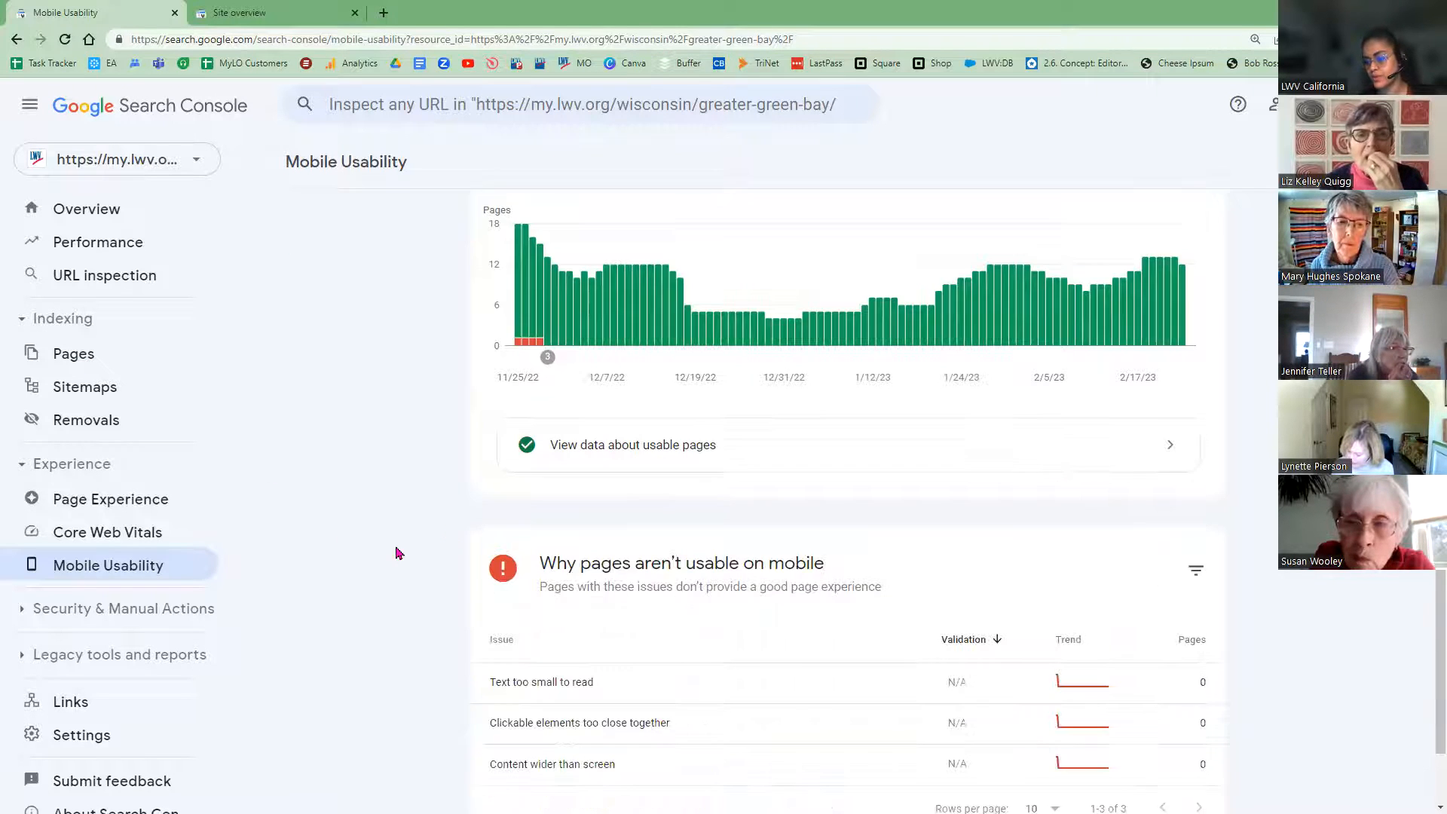
{"action": "scroll", "coordinate": [399, 558], "scroll_direction": "up", "scroll_amount": 1}
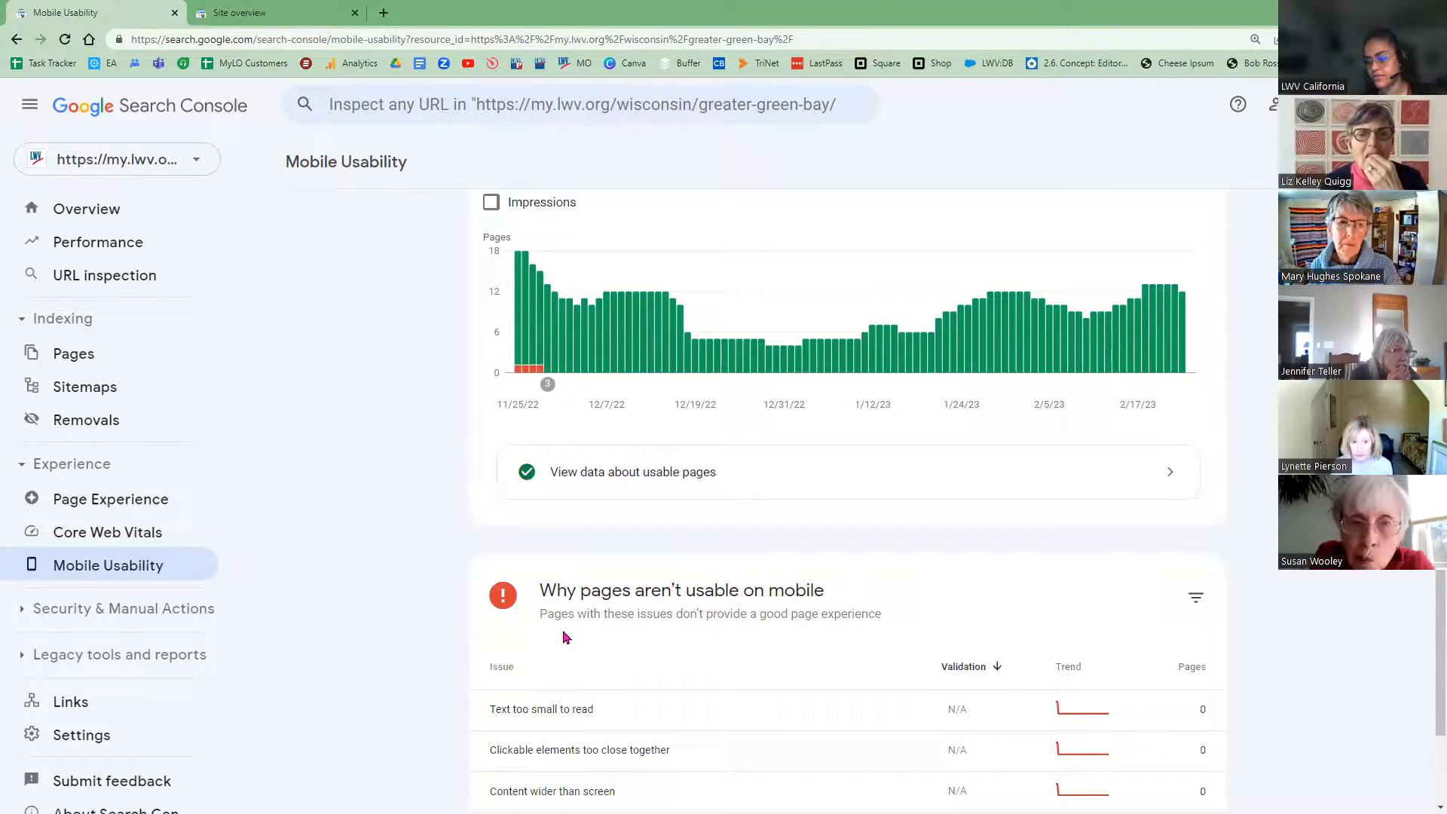
{"action": "scroll", "coordinate": [584, 633], "scroll_direction": "down", "scroll_amount": 1}
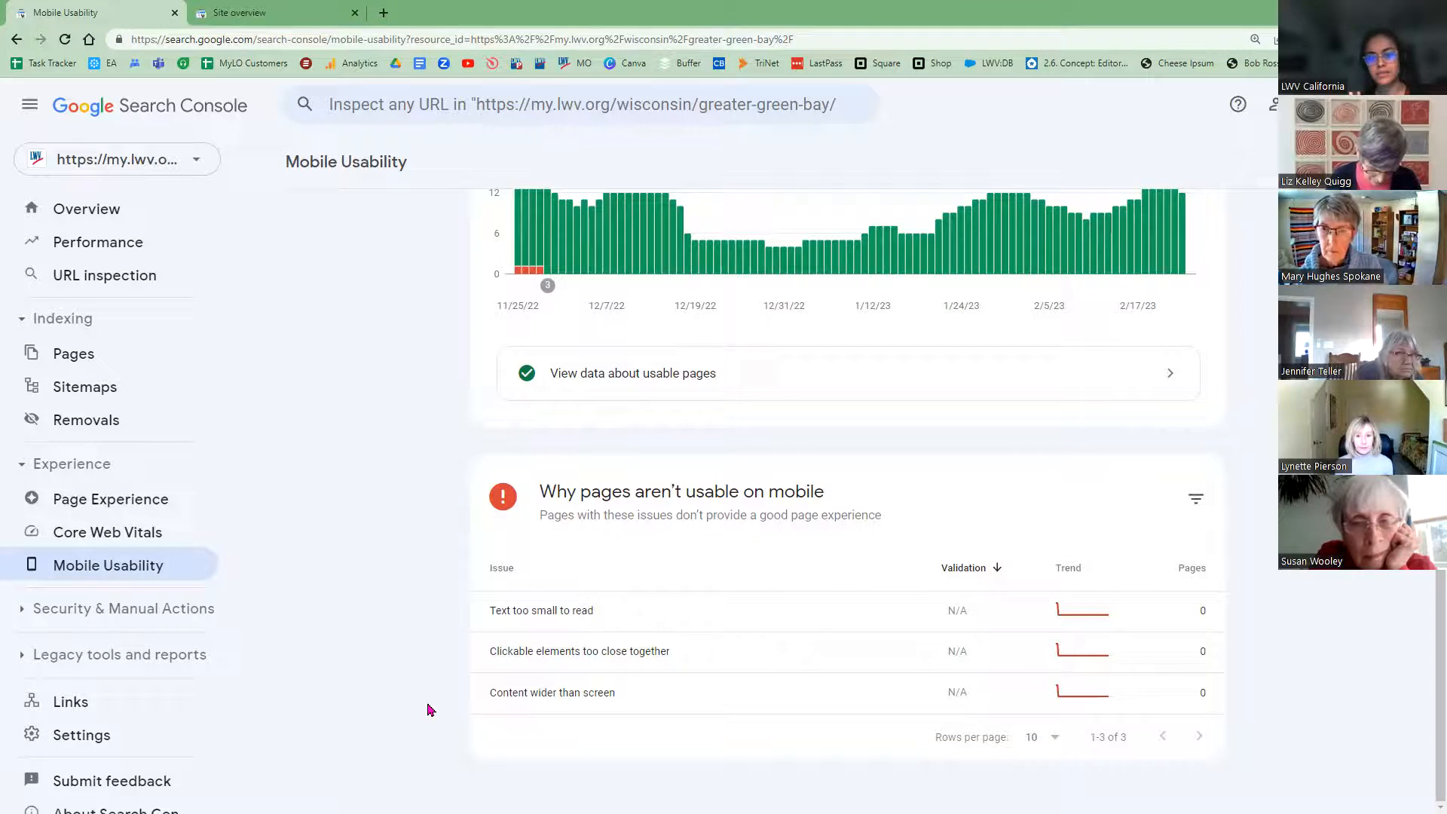
Step: Show Mobile Usability for pennsylvania/central-delaware-county (0 not usable, 29 usable), then reopen the property list
{"action": "left_click", "coordinate": [164, 162]}
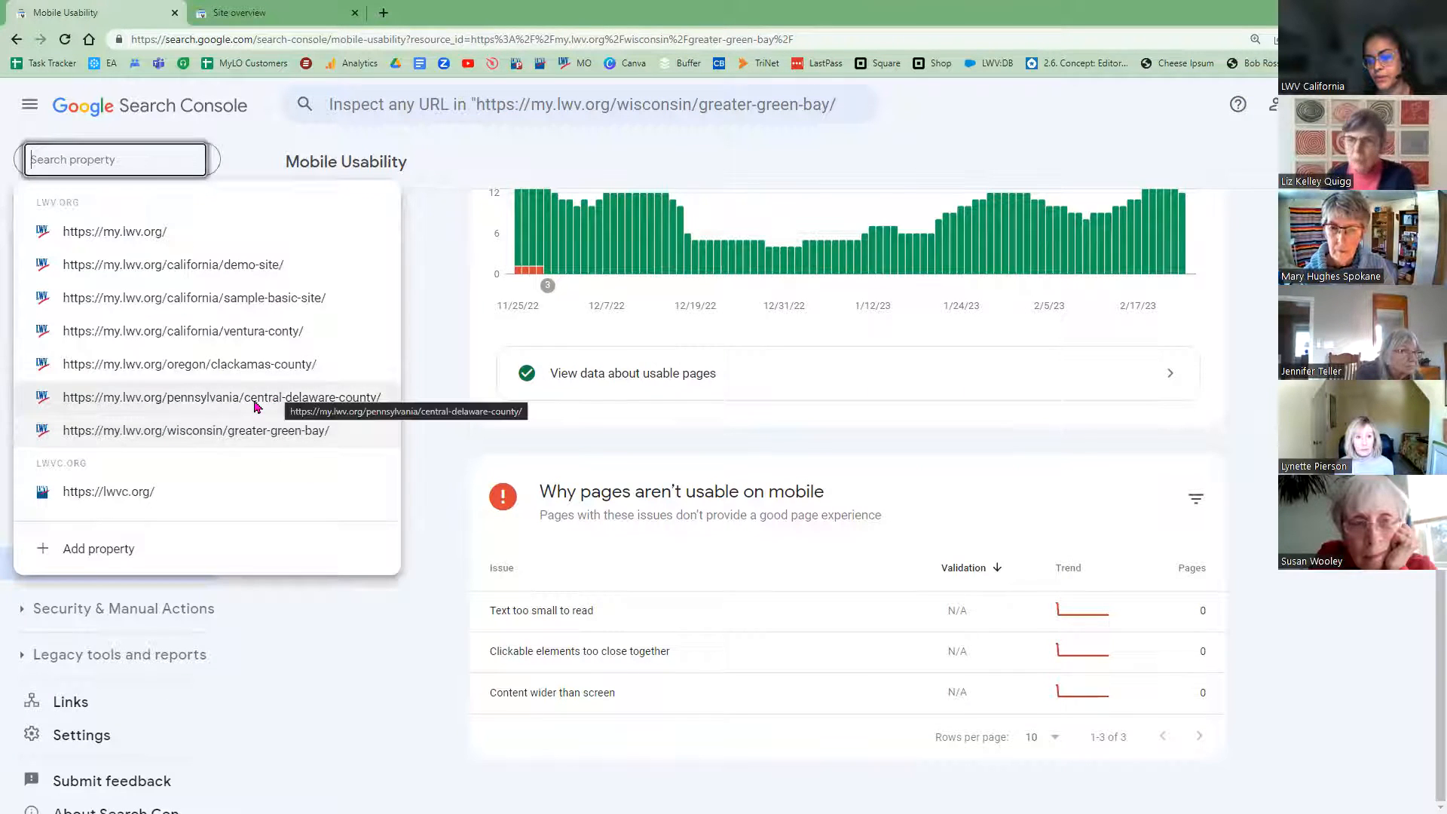
{"action": "key", "text": "Return"}
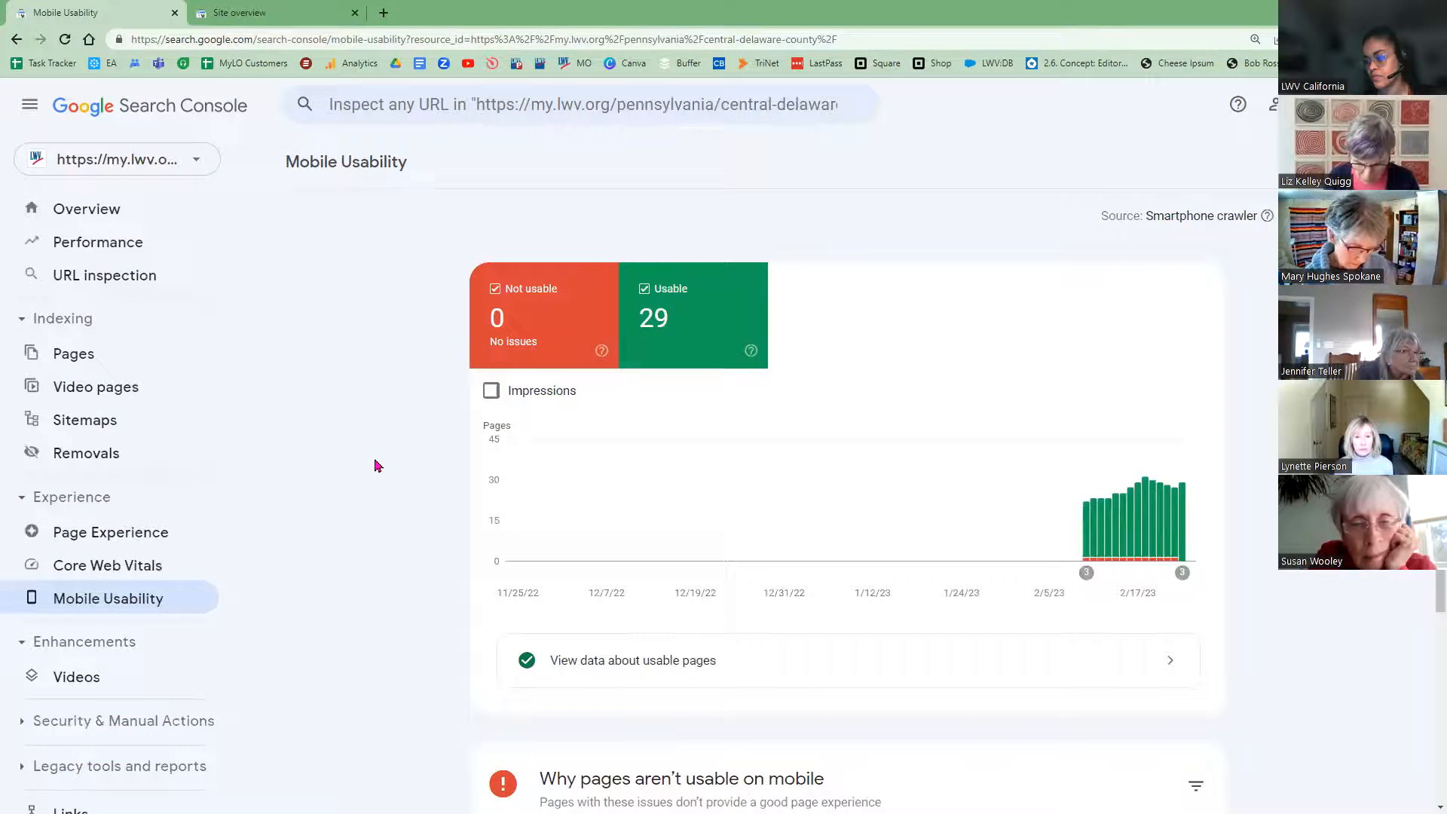
{"action": "scroll", "coordinate": [375, 471], "scroll_direction": "down", "scroll_amount": 4}
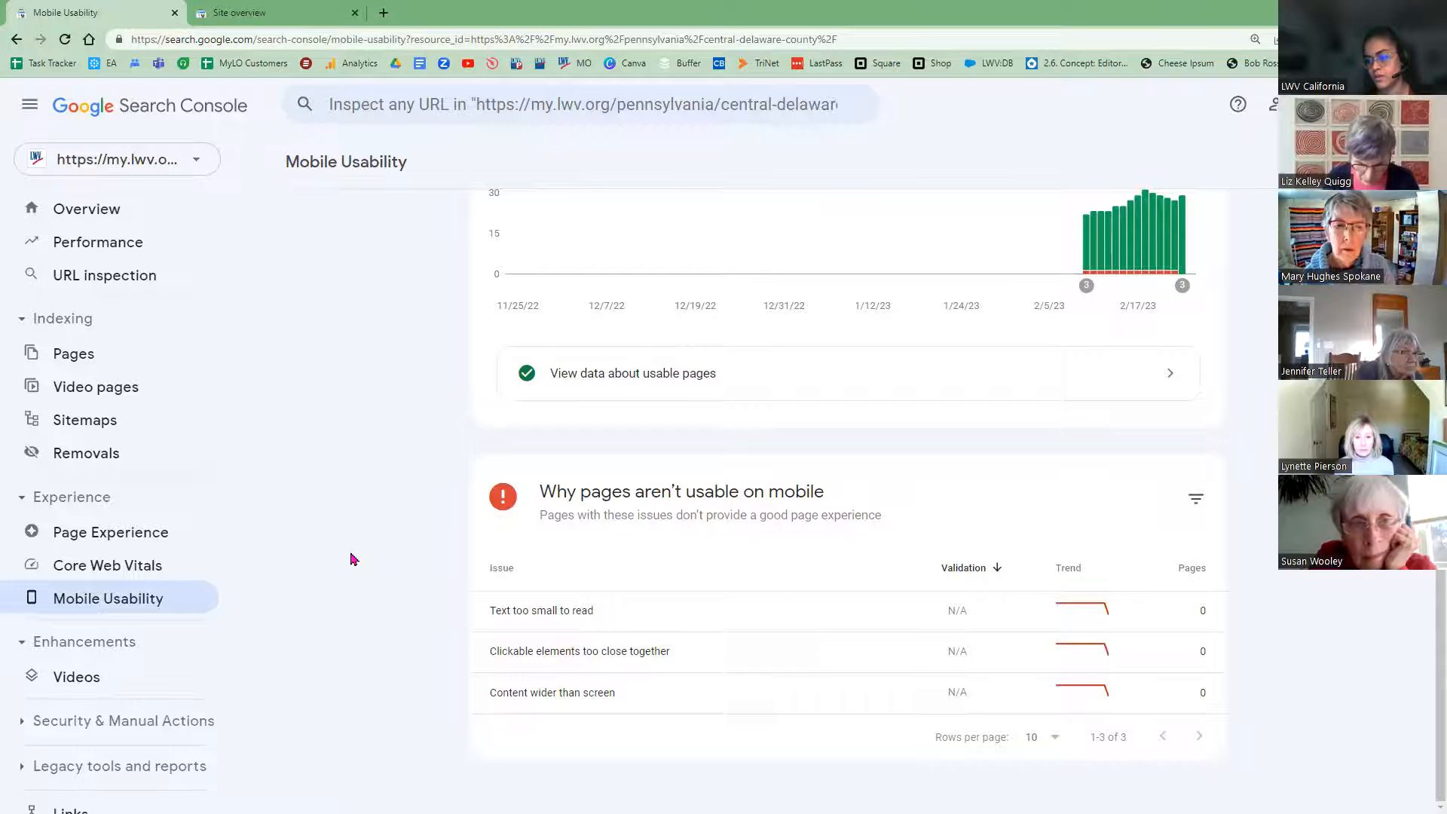
{"action": "scroll", "coordinate": [162, 169], "scroll_direction": "up", "scroll_amount": 4}
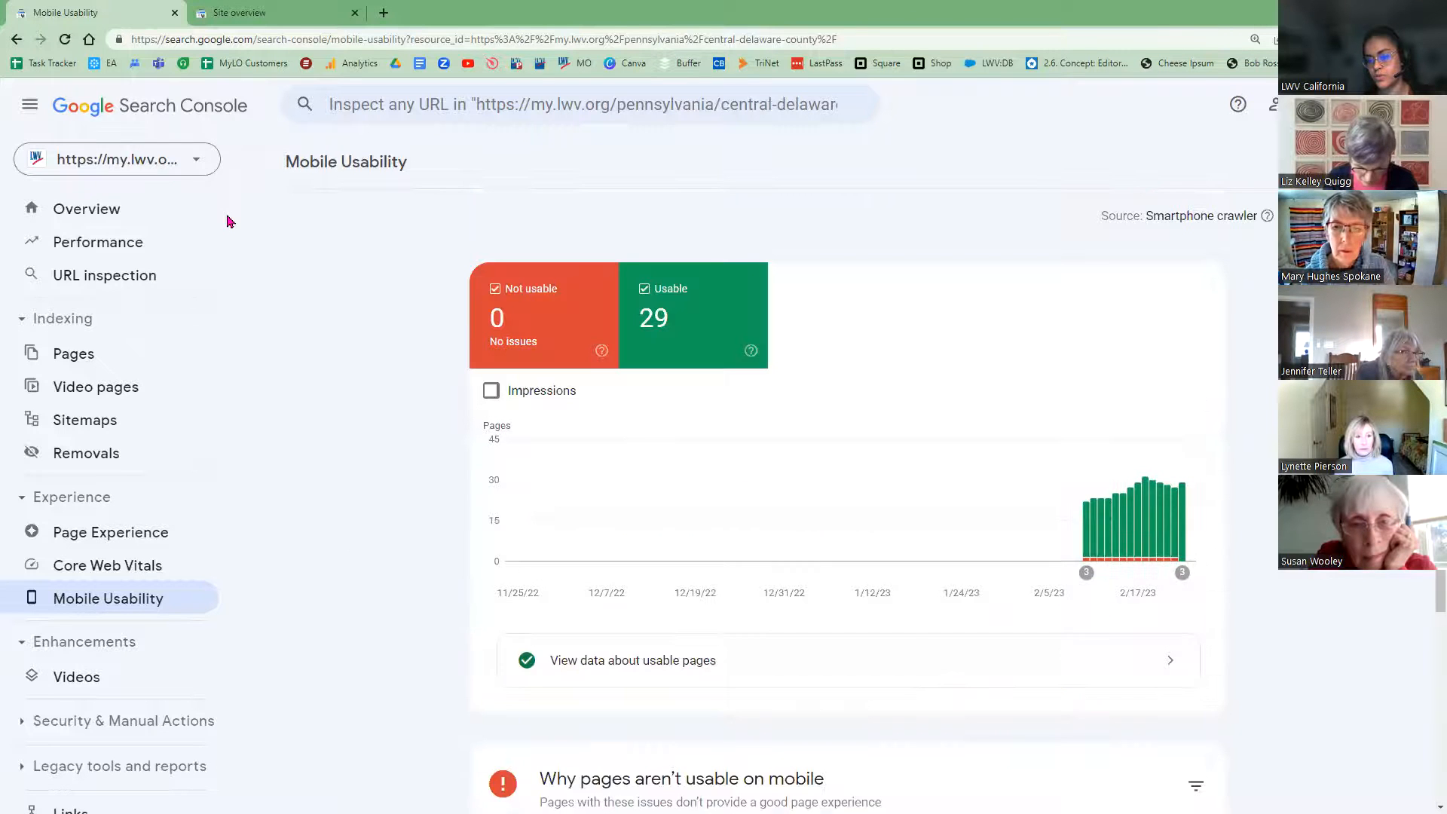
{"action": "left_click", "coordinate": [168, 160]}
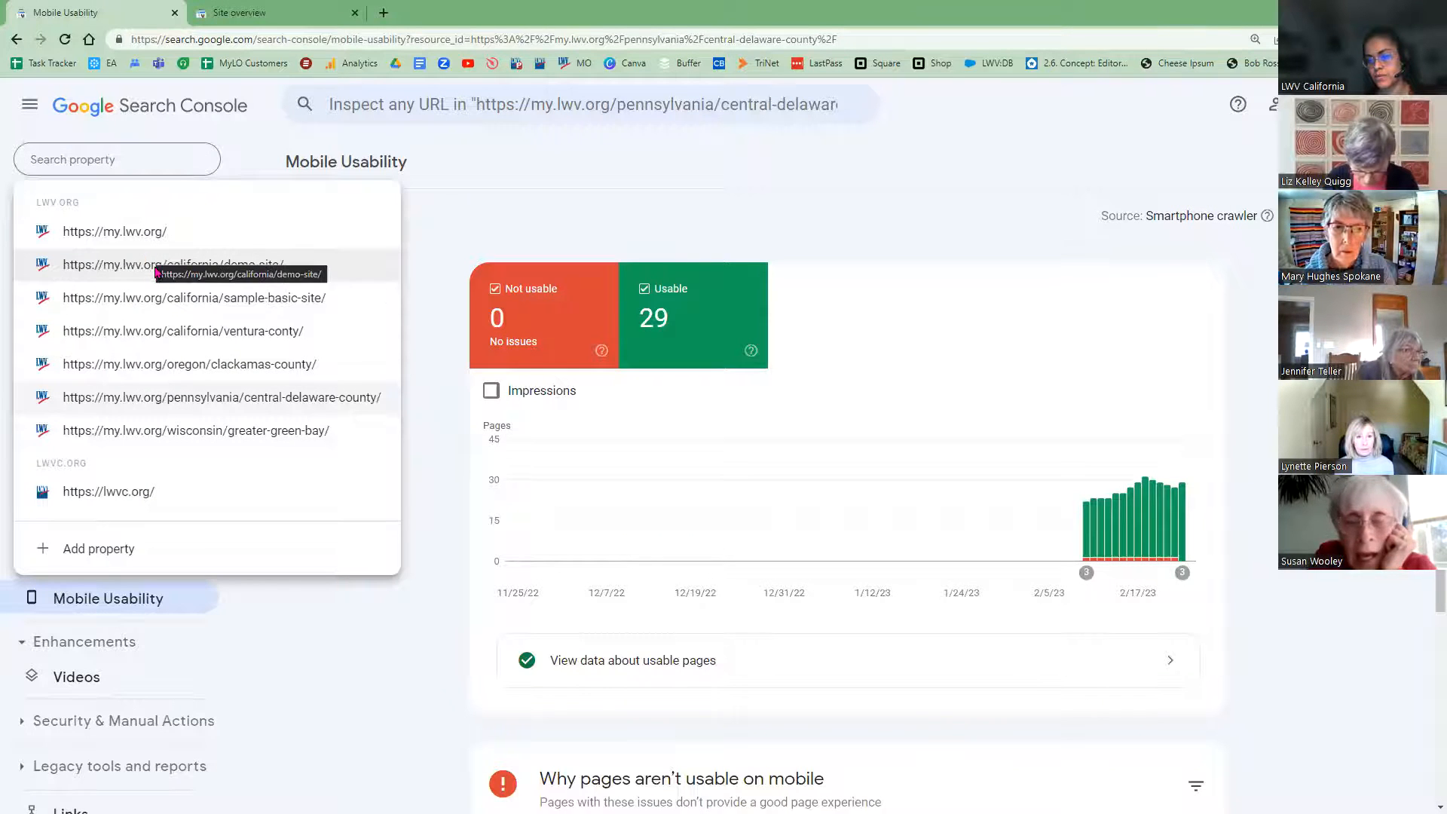
{"action": "left_click", "coordinate": [124, 233]}
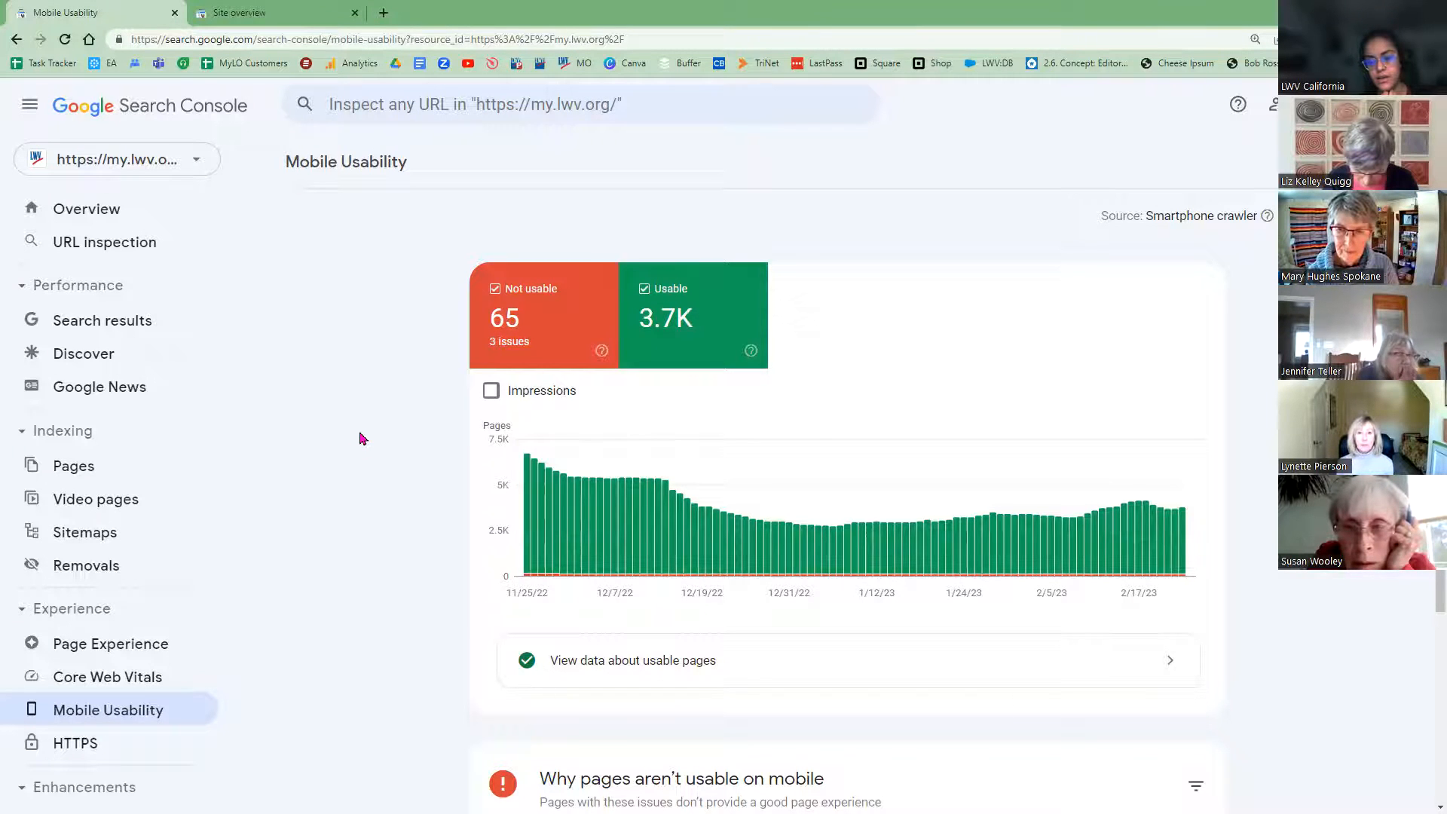
{"action": "scroll", "coordinate": [376, 446], "scroll_direction": "down", "scroll_amount": 1}
{"action": "scroll", "coordinate": [507, 671], "scroll_direction": "down", "scroll_amount": 3}
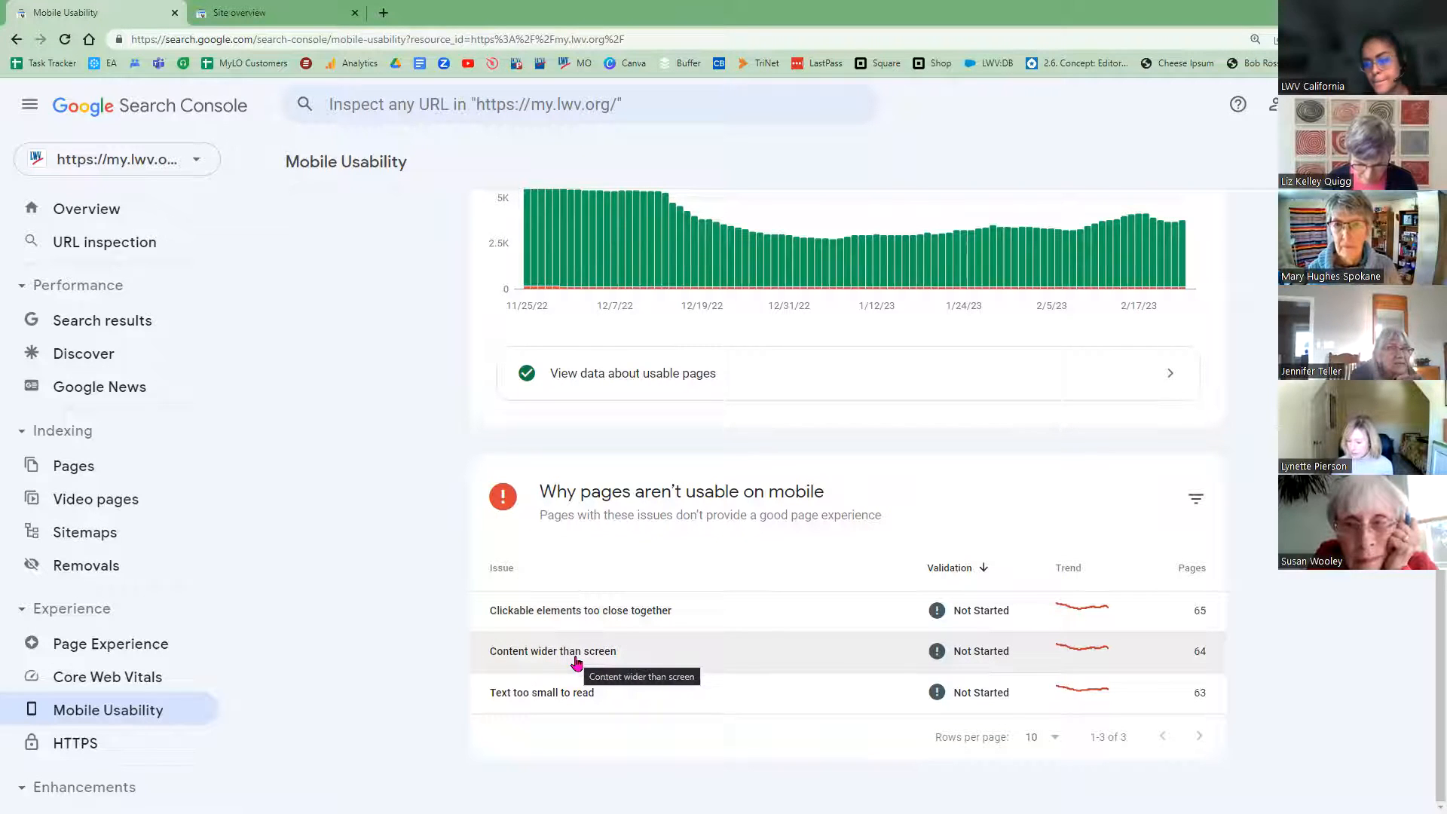
{"action": "scroll", "coordinate": [424, 656], "scroll_direction": "up", "scroll_amount": 2}
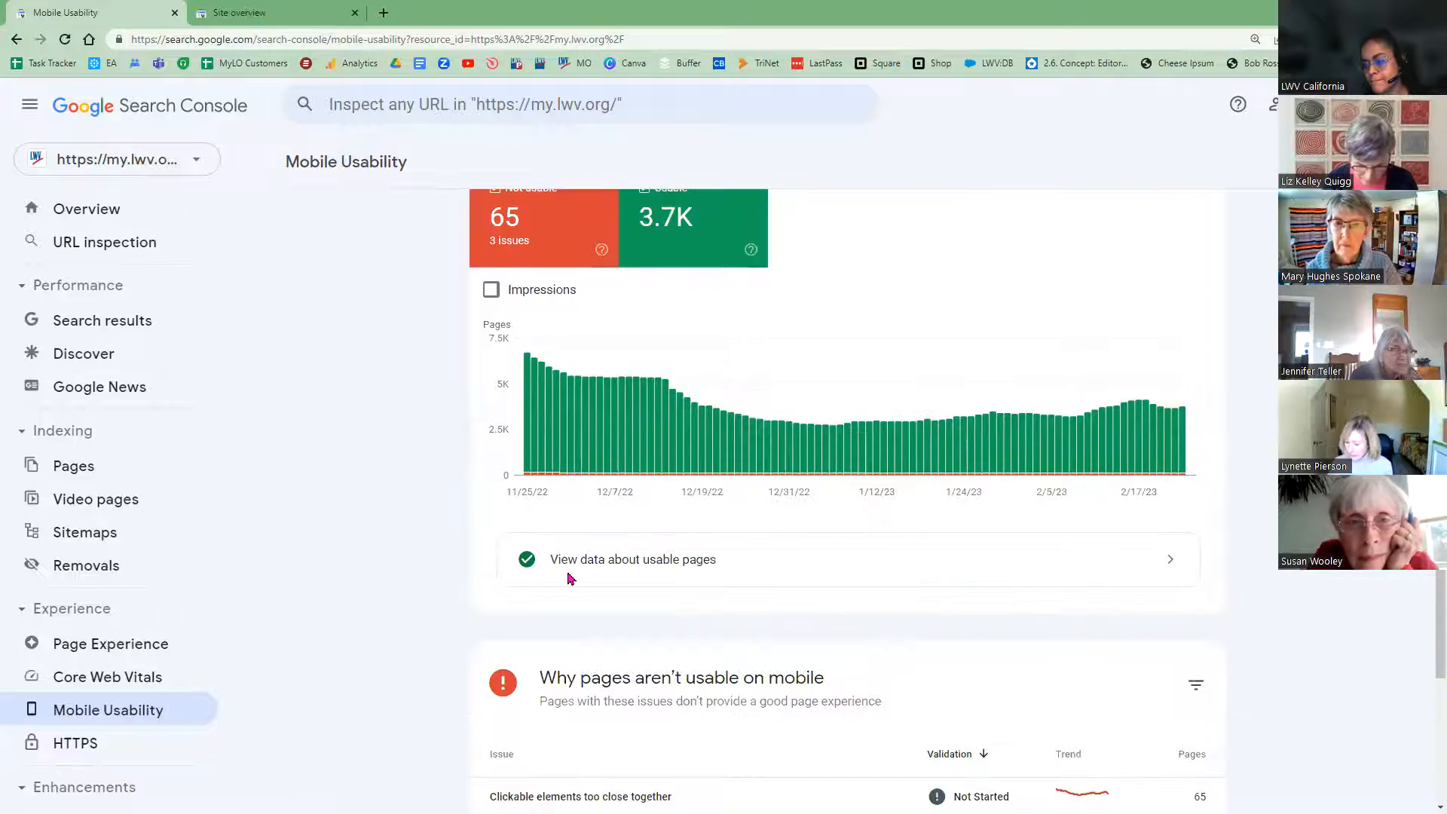
{"action": "scroll", "coordinate": [561, 580], "scroll_direction": "up", "scroll_amount": 1}
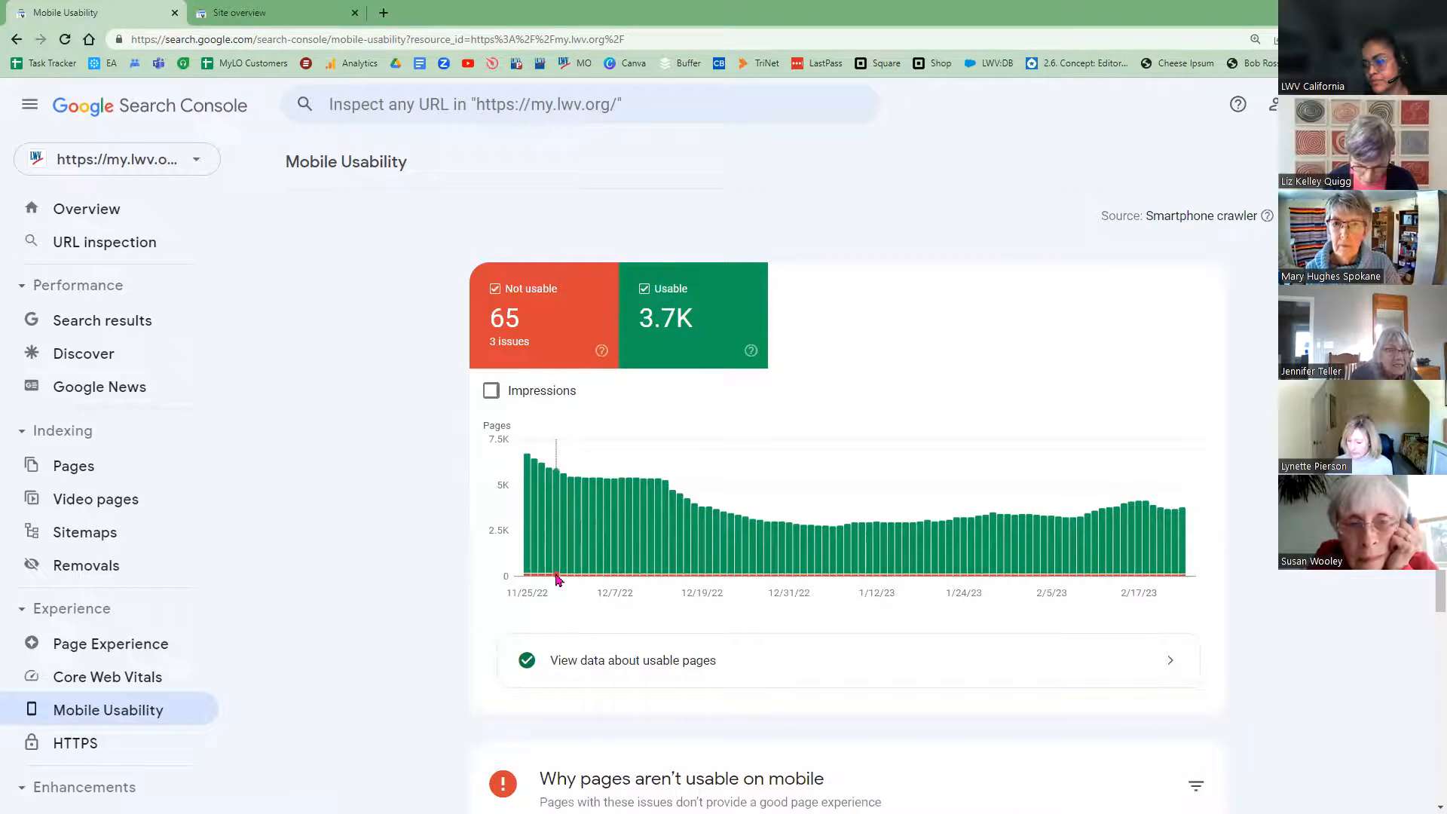
{"action": "mouse_move", "coordinate": [558, 579]}
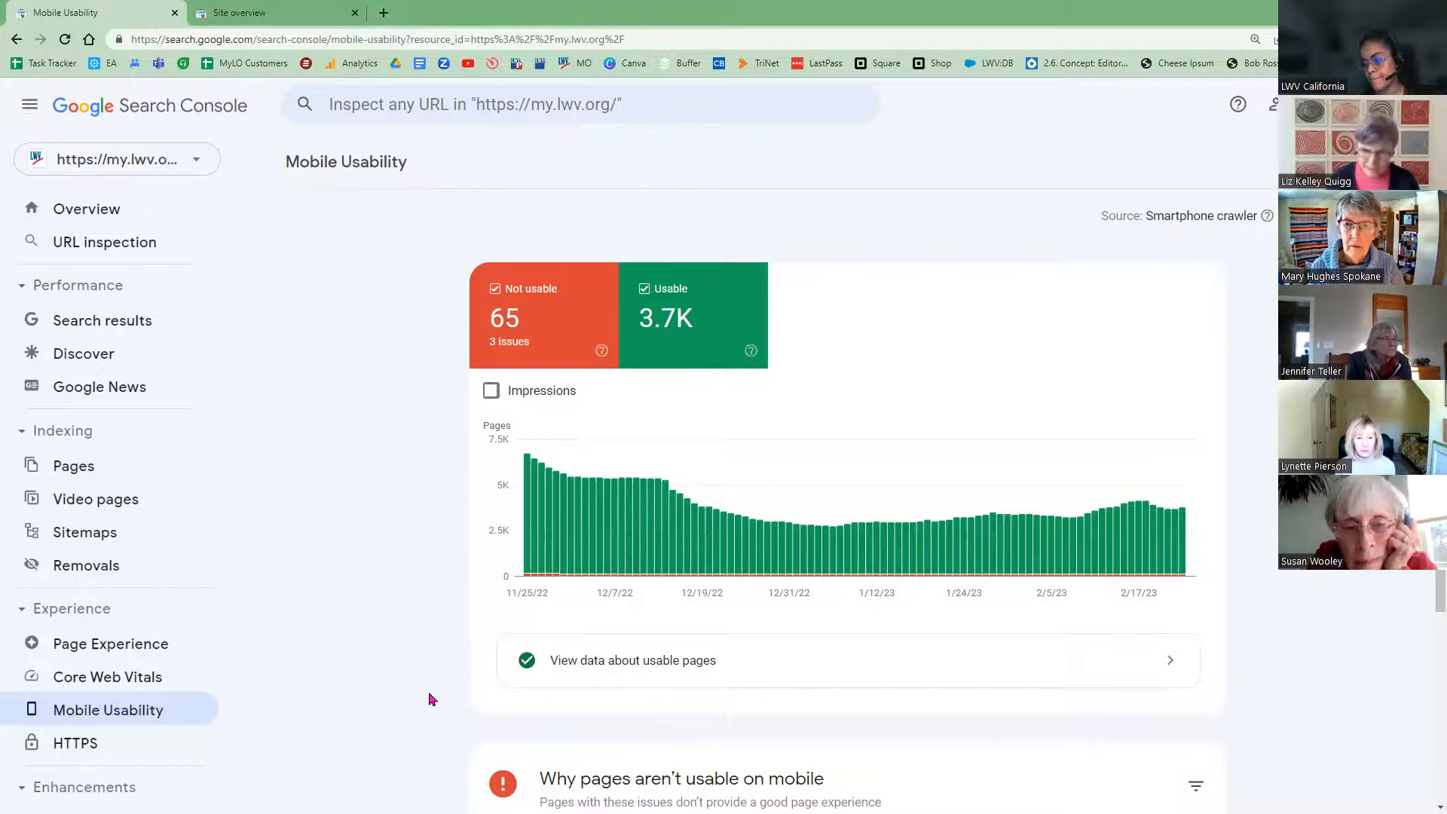
{"action": "scroll", "coordinate": [431, 703], "scroll_direction": "down", "scroll_amount": 3}
{"action": "scroll", "coordinate": [434, 705], "scroll_direction": "down", "scroll_amount": 1}
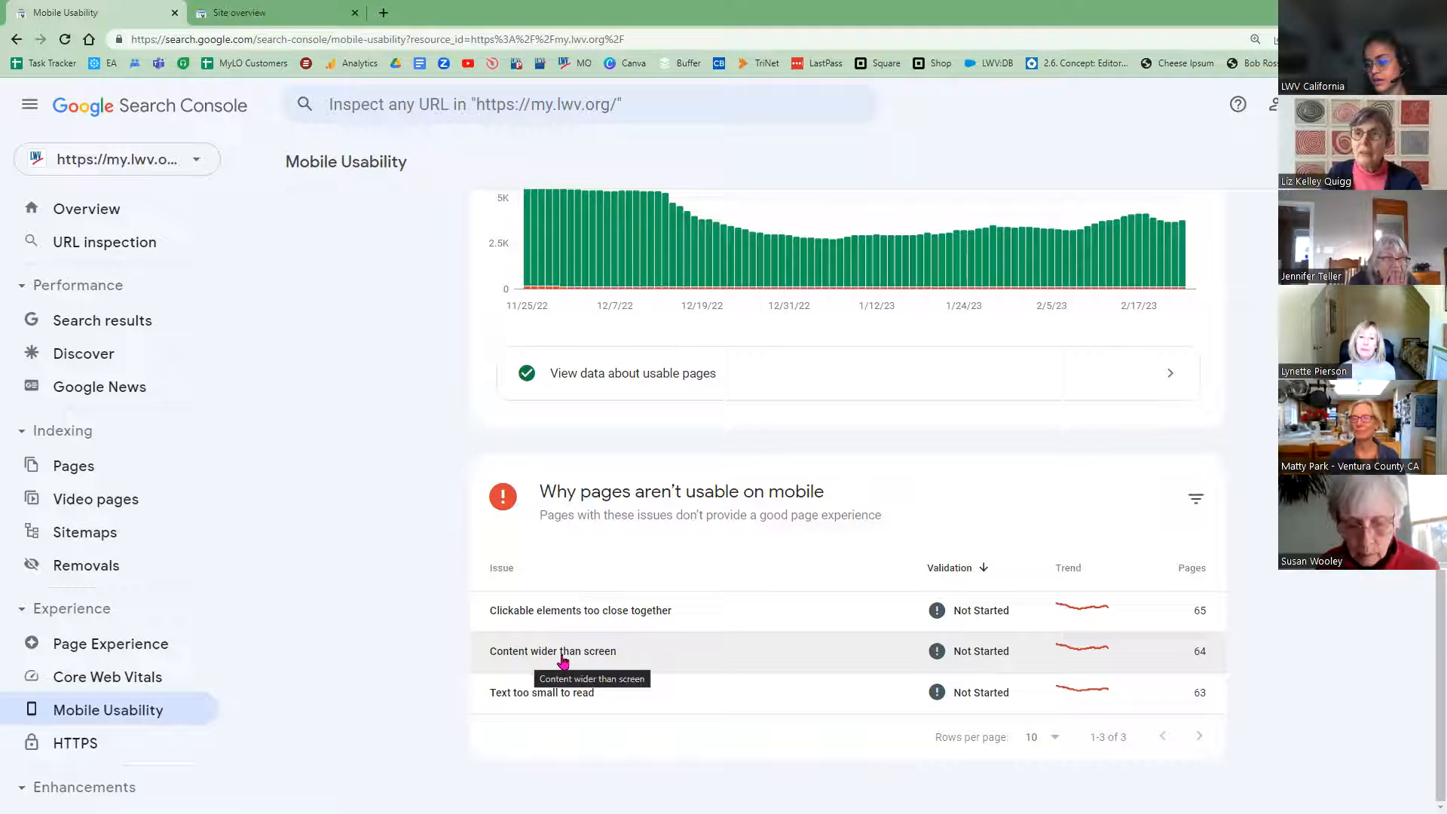
Step: Open the Content wider than screen issue and review its 64 affected pages' example URLs
{"action": "left_click", "coordinate": [565, 658]}
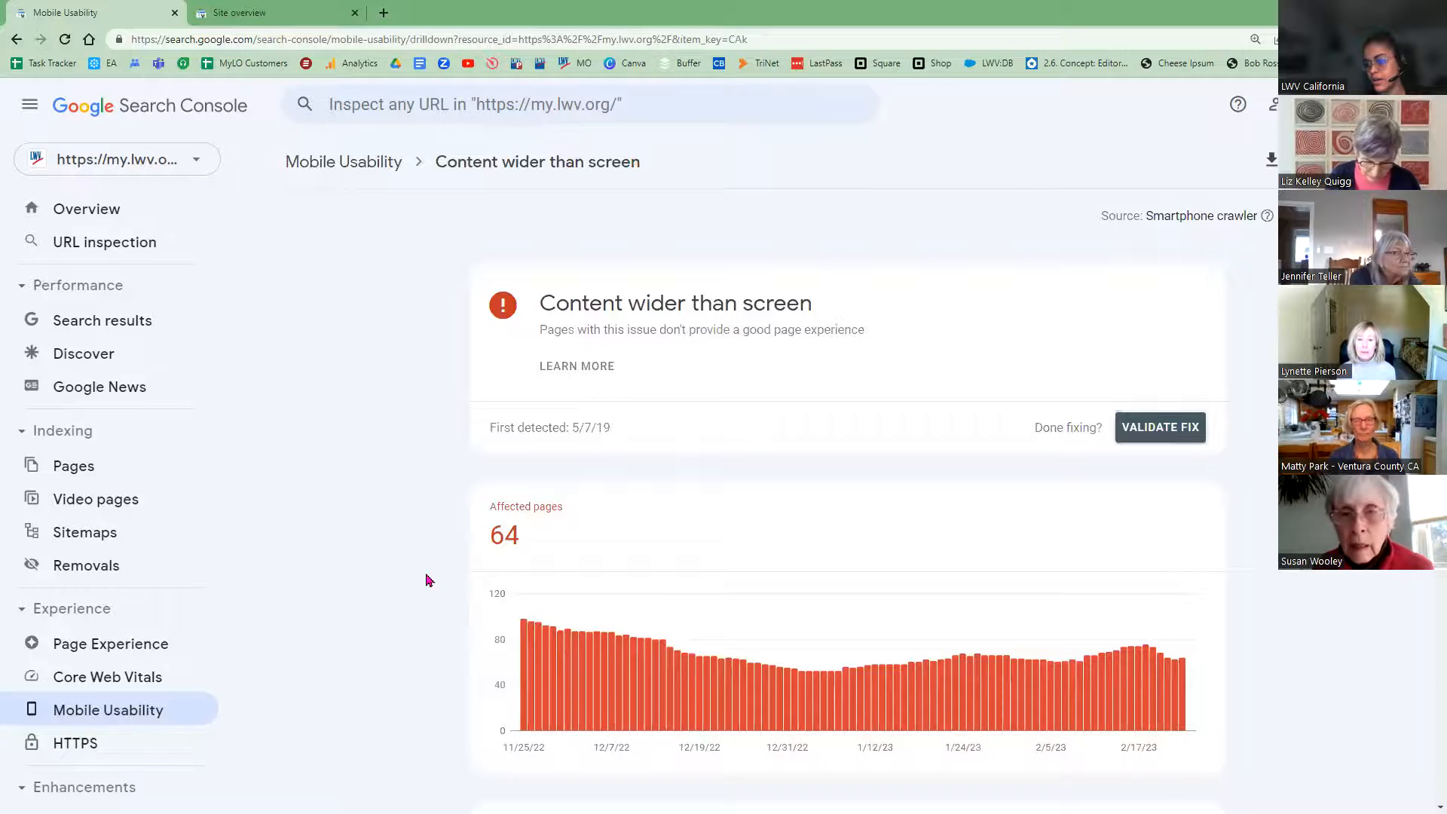
{"action": "scroll", "coordinate": [426, 581], "scroll_direction": "down", "scroll_amount": 3}
{"action": "scroll", "coordinate": [423, 601], "scroll_direction": "up", "scroll_amount": 2}
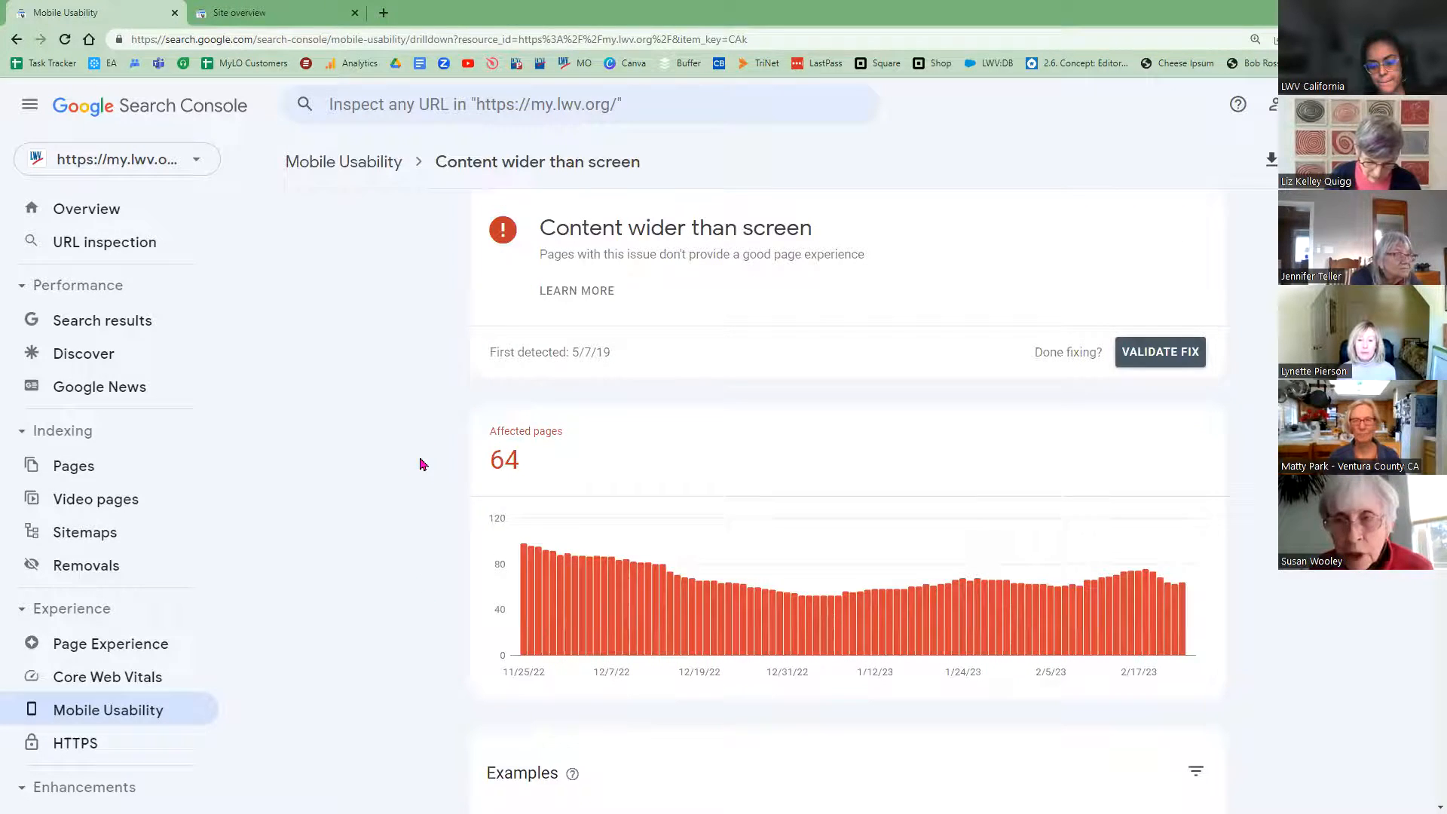
{"action": "scroll", "coordinate": [420, 472], "scroll_direction": "down", "scroll_amount": 2}
{"action": "scroll", "coordinate": [423, 479], "scroll_direction": "down", "scroll_amount": 1}
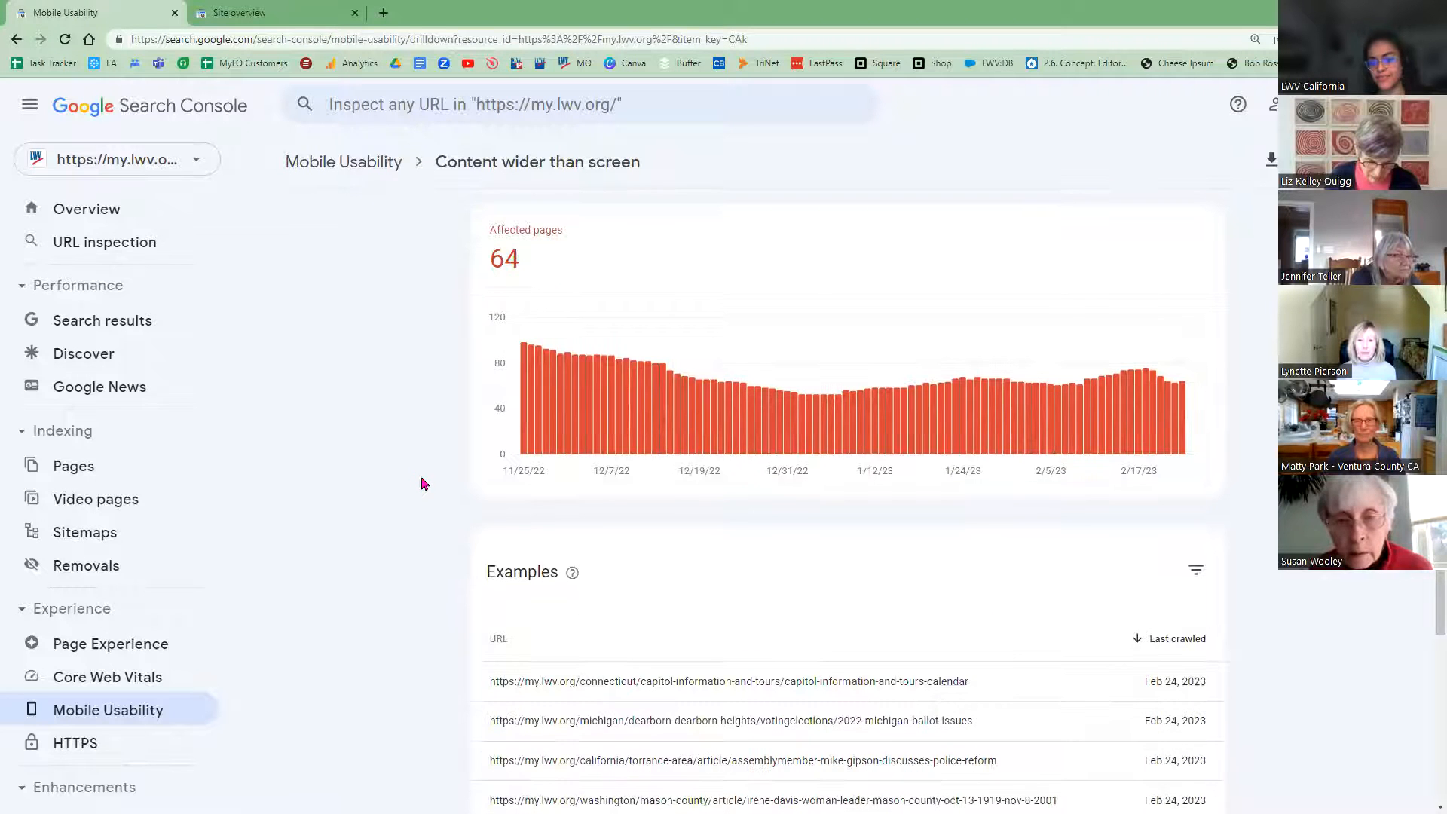
{"action": "scroll", "coordinate": [467, 590], "scroll_direction": "down", "scroll_amount": 2}
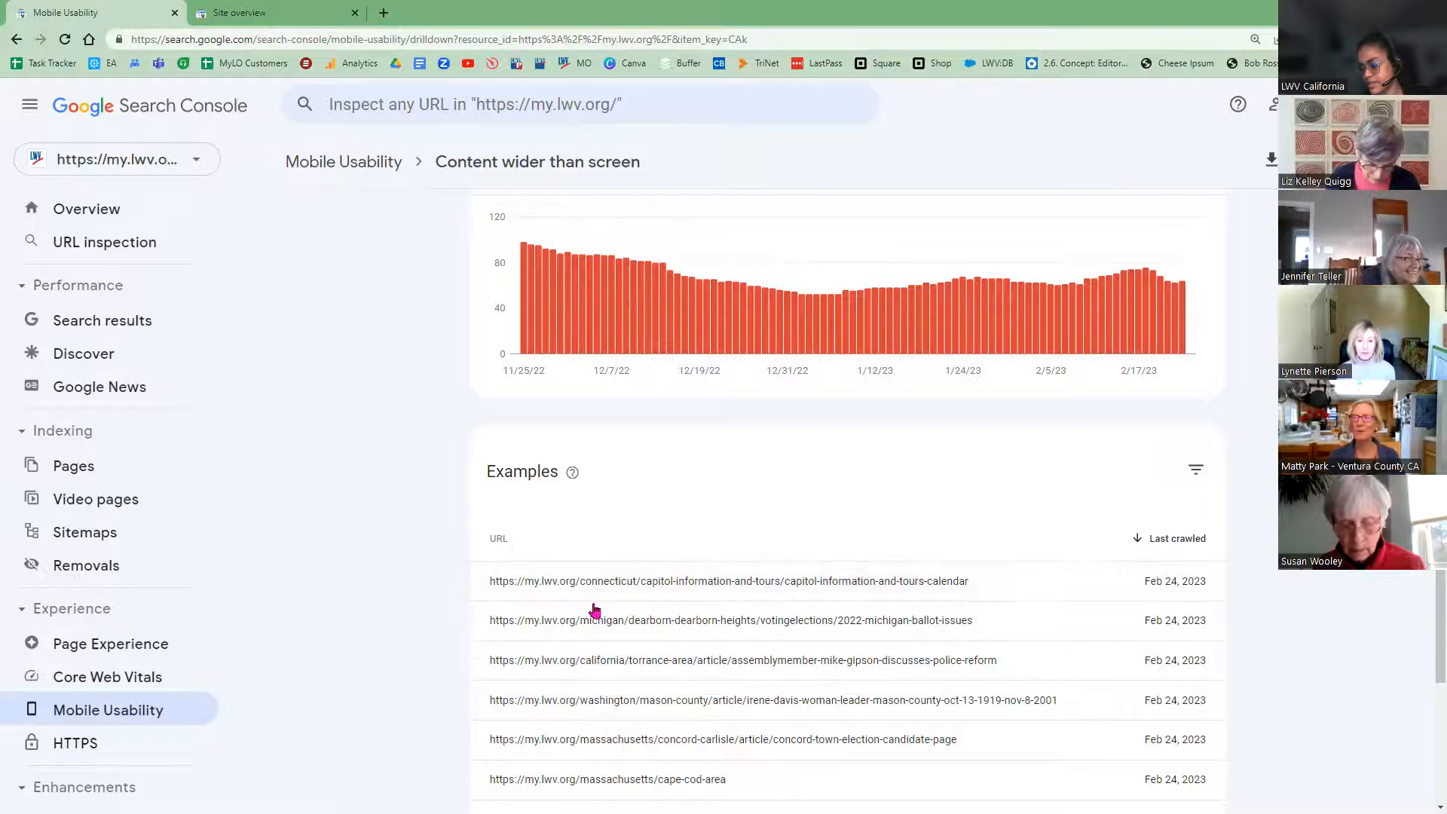
Step: Open the 2022 Michigan ballot issues example page in a new tab and start inspecting its URL
{"action": "left_click", "coordinate": [668, 629]}
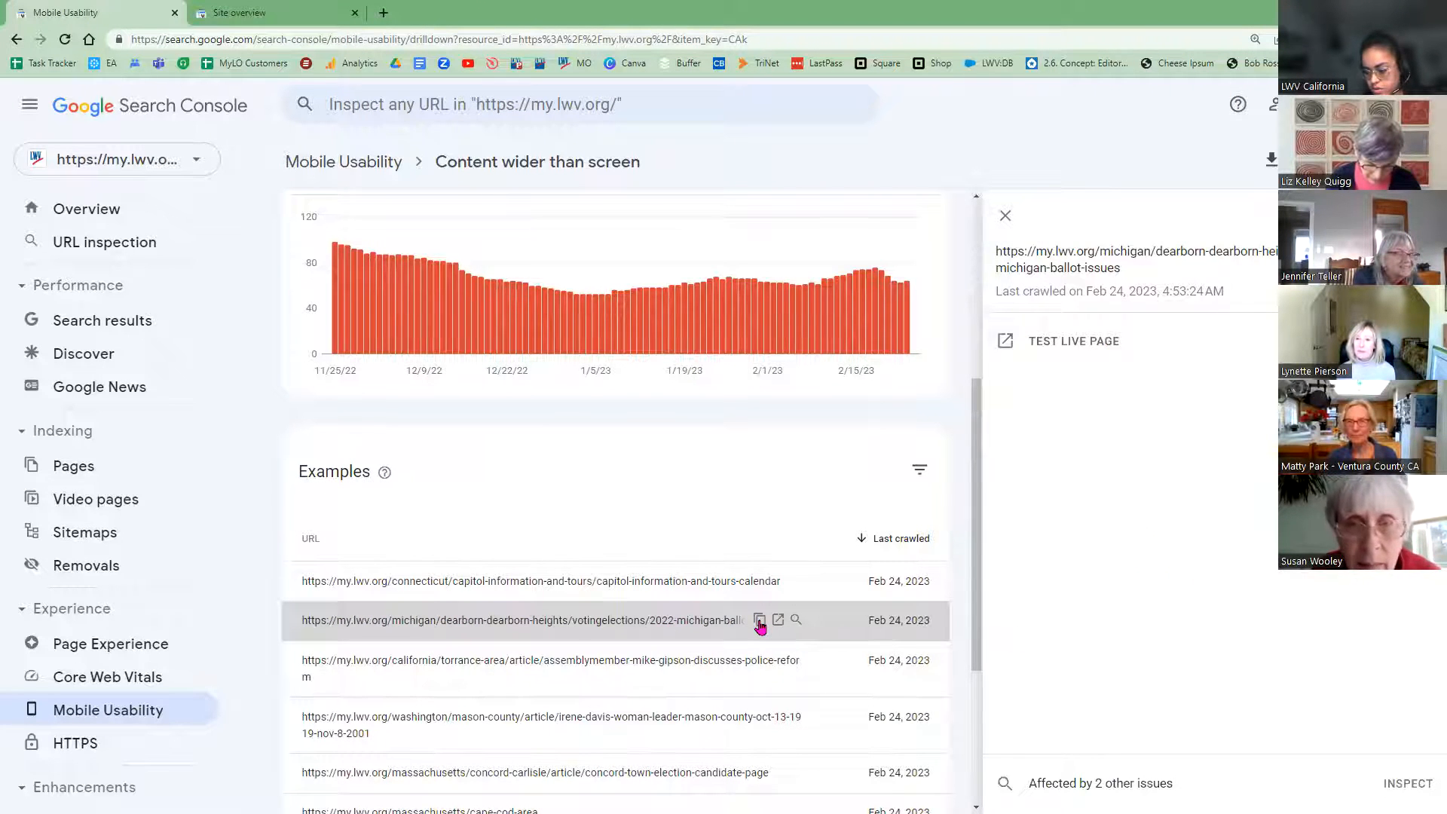
{"action": "key", "text": "ctrl+plus"}
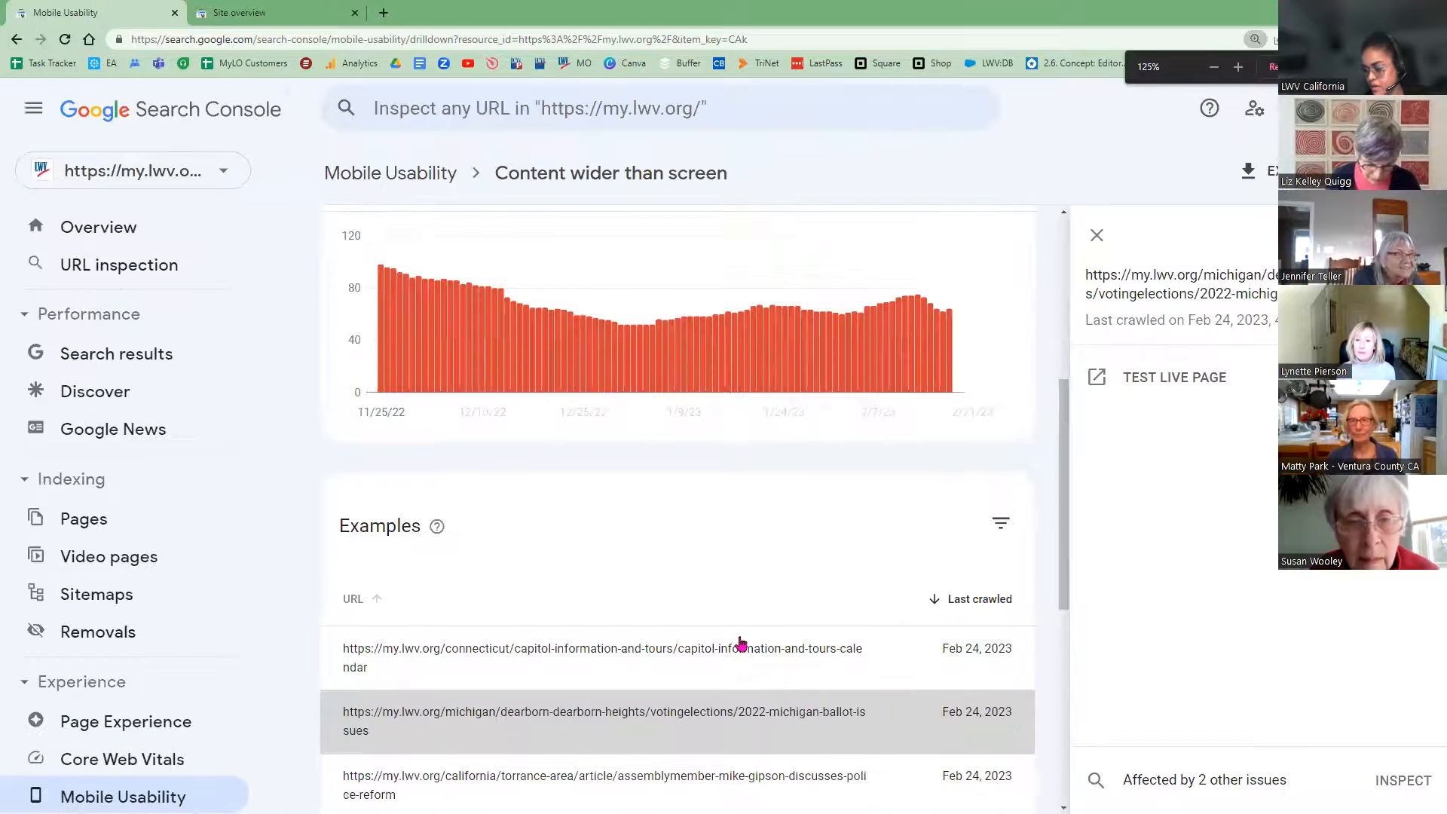
{"action": "left_click", "coordinate": [1097, 236]}
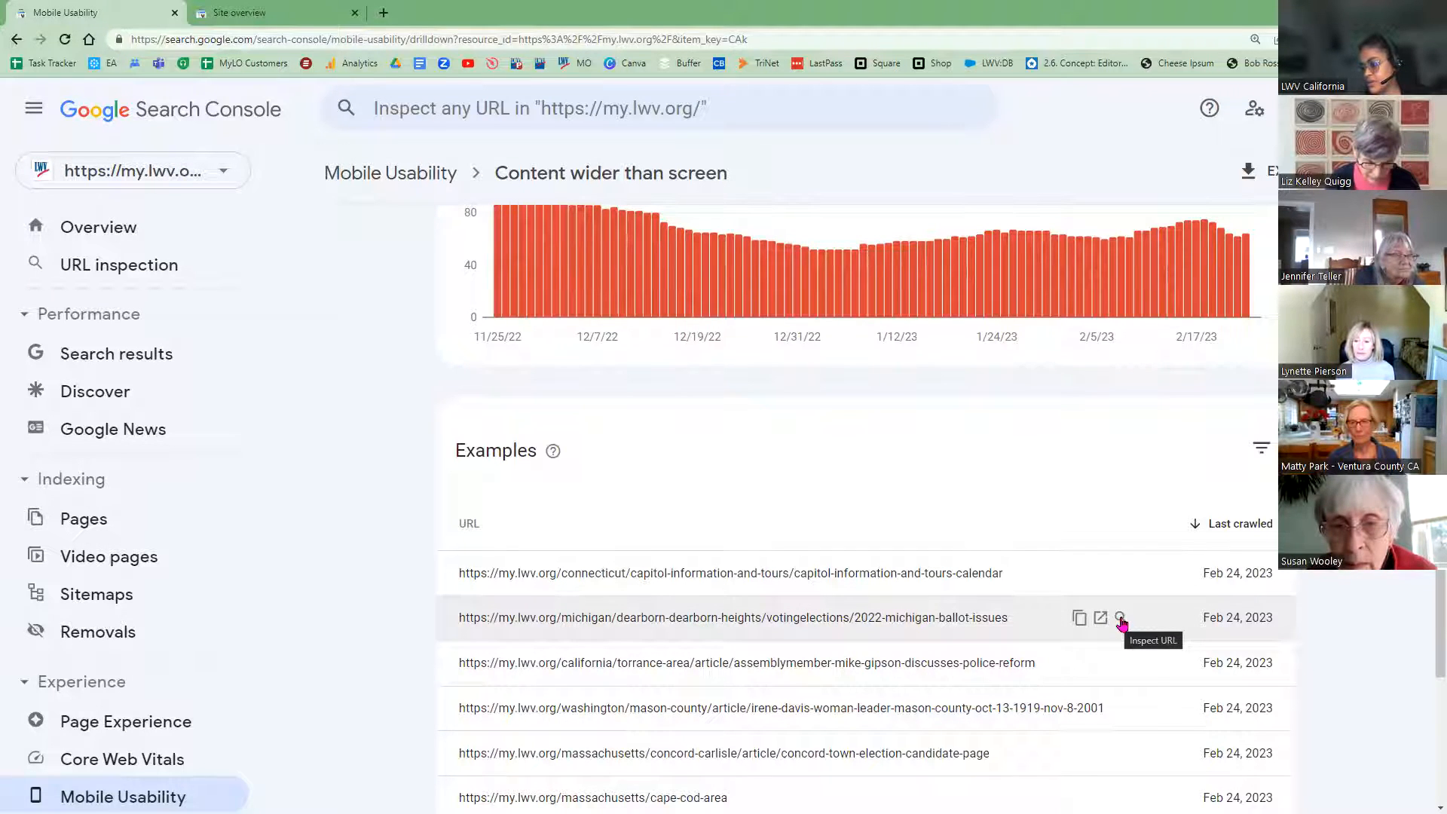
{"action": "left_click", "coordinate": [1101, 618]}
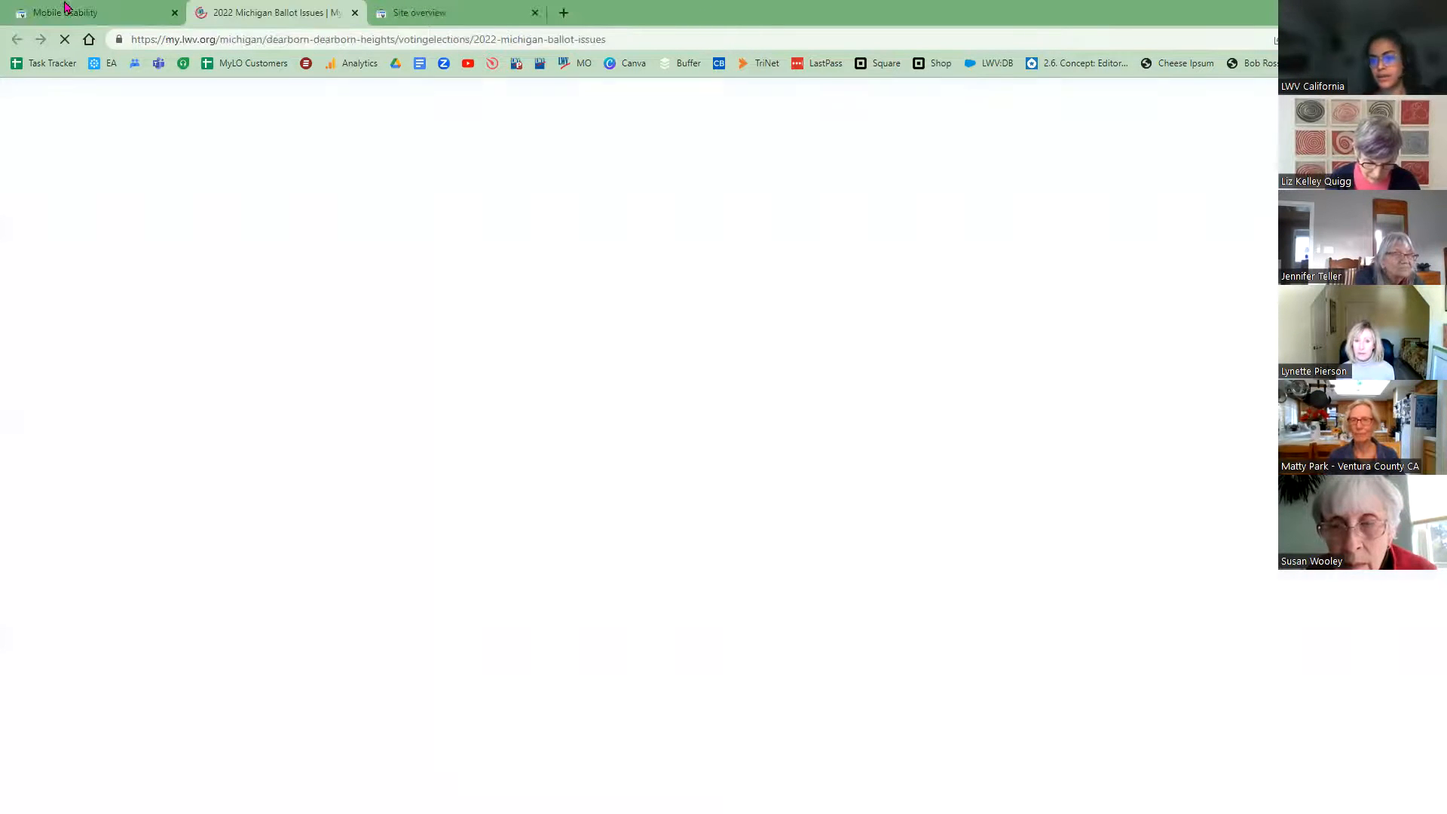
{"action": "left_click", "coordinate": [65, 10]}
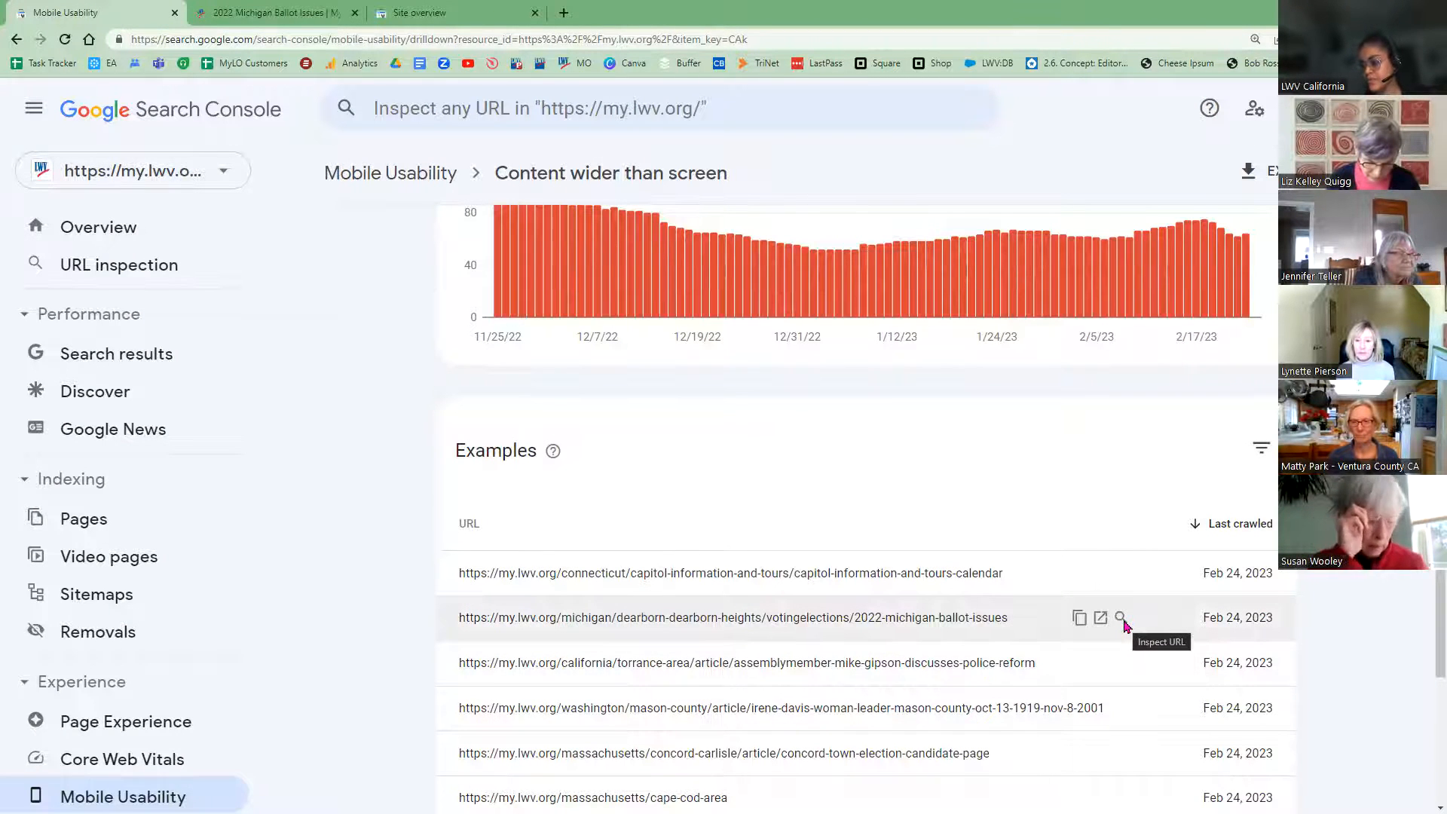
{"action": "left_click", "coordinate": [1122, 619]}
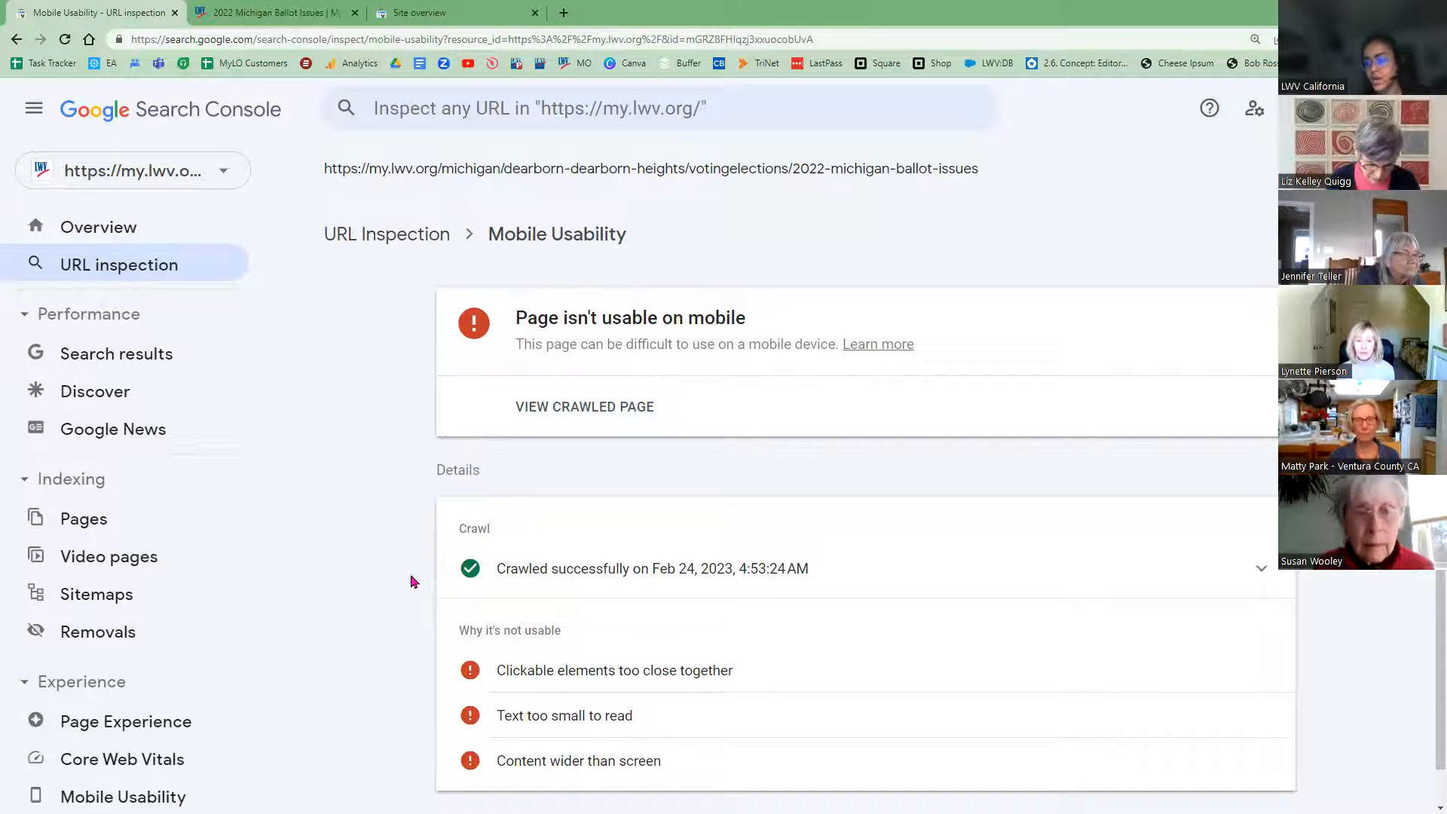
Step: Review the inspection result that the Michigan page isn't usable on mobile, then go to the page
{"action": "scroll", "coordinate": [488, 669], "scroll_direction": "down", "scroll_amount": 1}
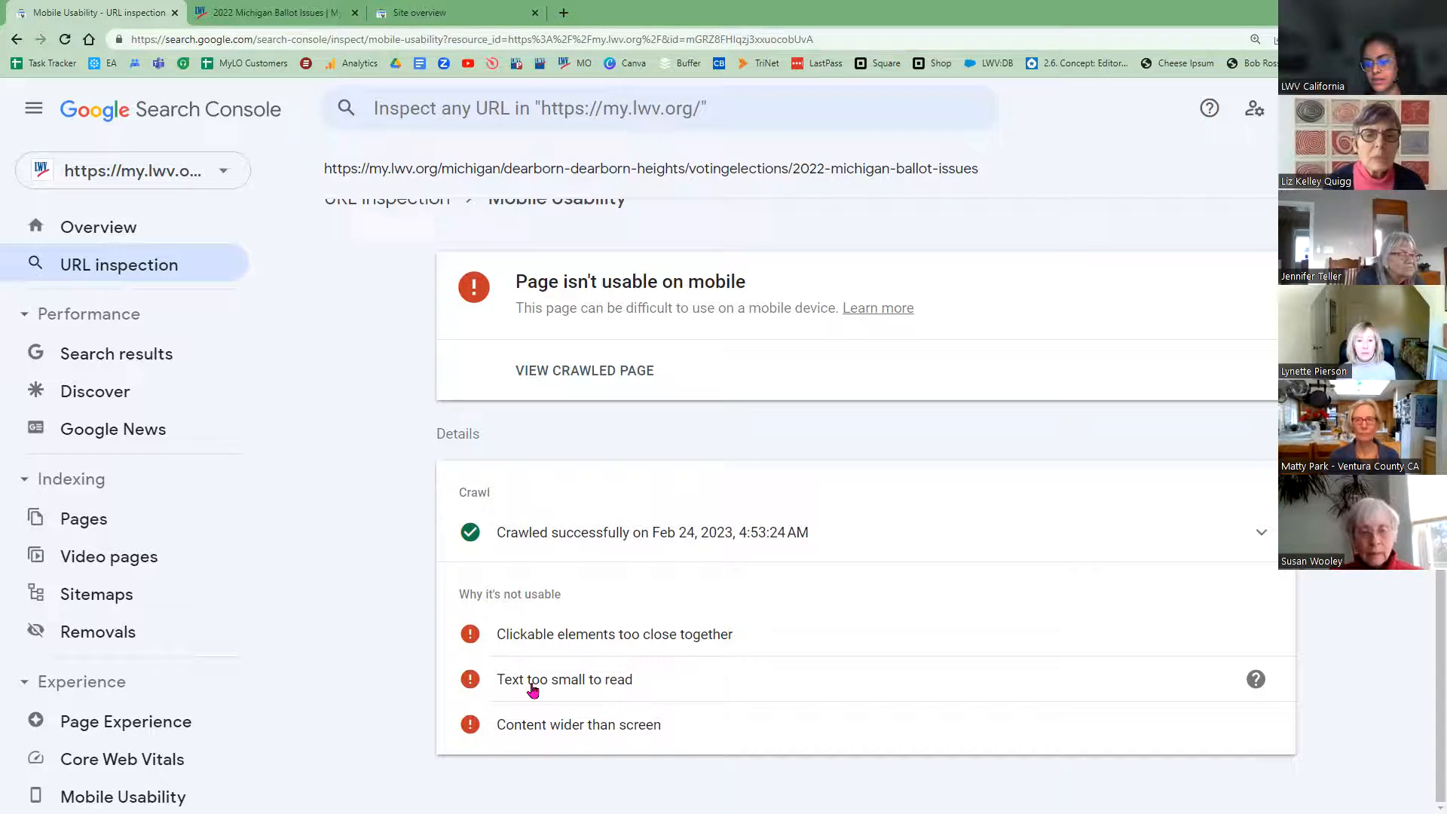
{"action": "left_click", "coordinate": [275, 10]}
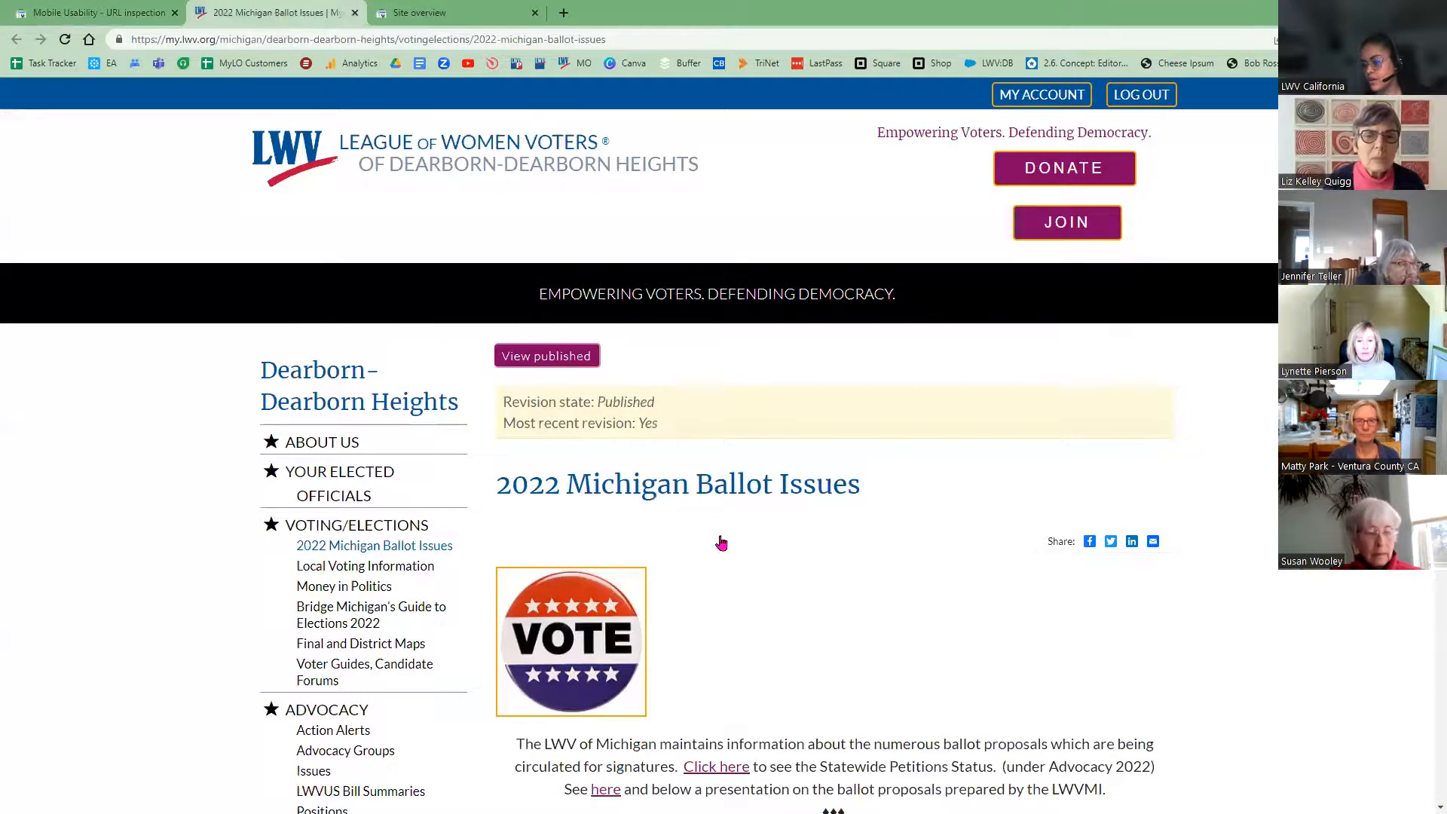
Step: Scroll the Michigan Ballot Issues page down to the YouTube video and back, then bring up the Inspect context menu
{"action": "scroll", "coordinate": [722, 542], "scroll_direction": "down", "scroll_amount": 10}
{"action": "scroll", "coordinate": [747, 554], "scroll_direction": "down", "scroll_amount": 10}
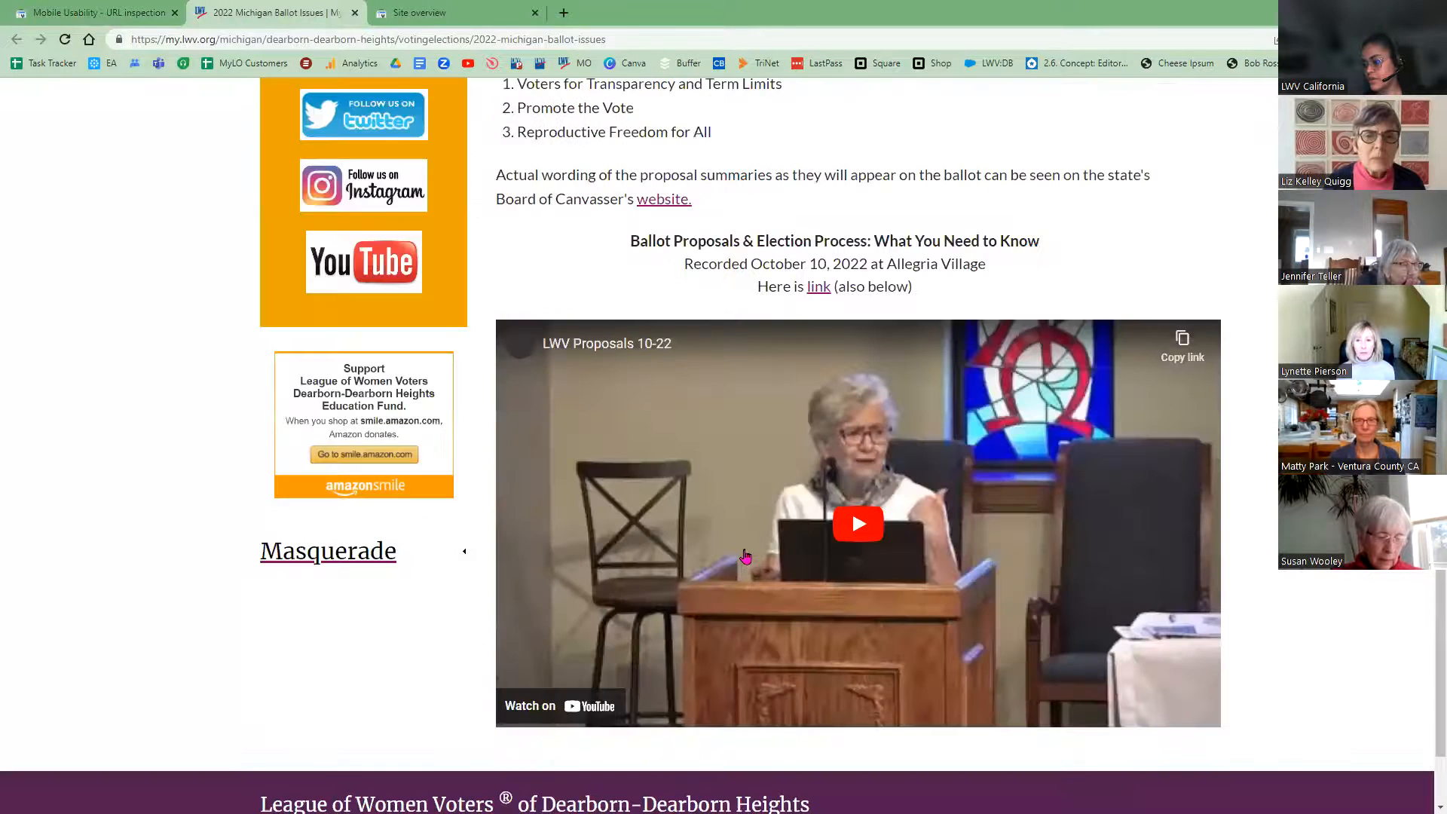
{"action": "scroll", "coordinate": [784, 607], "scroll_direction": "down", "scroll_amount": 2}
{"action": "scroll", "coordinate": [811, 603], "scroll_direction": "up", "scroll_amount": 7}
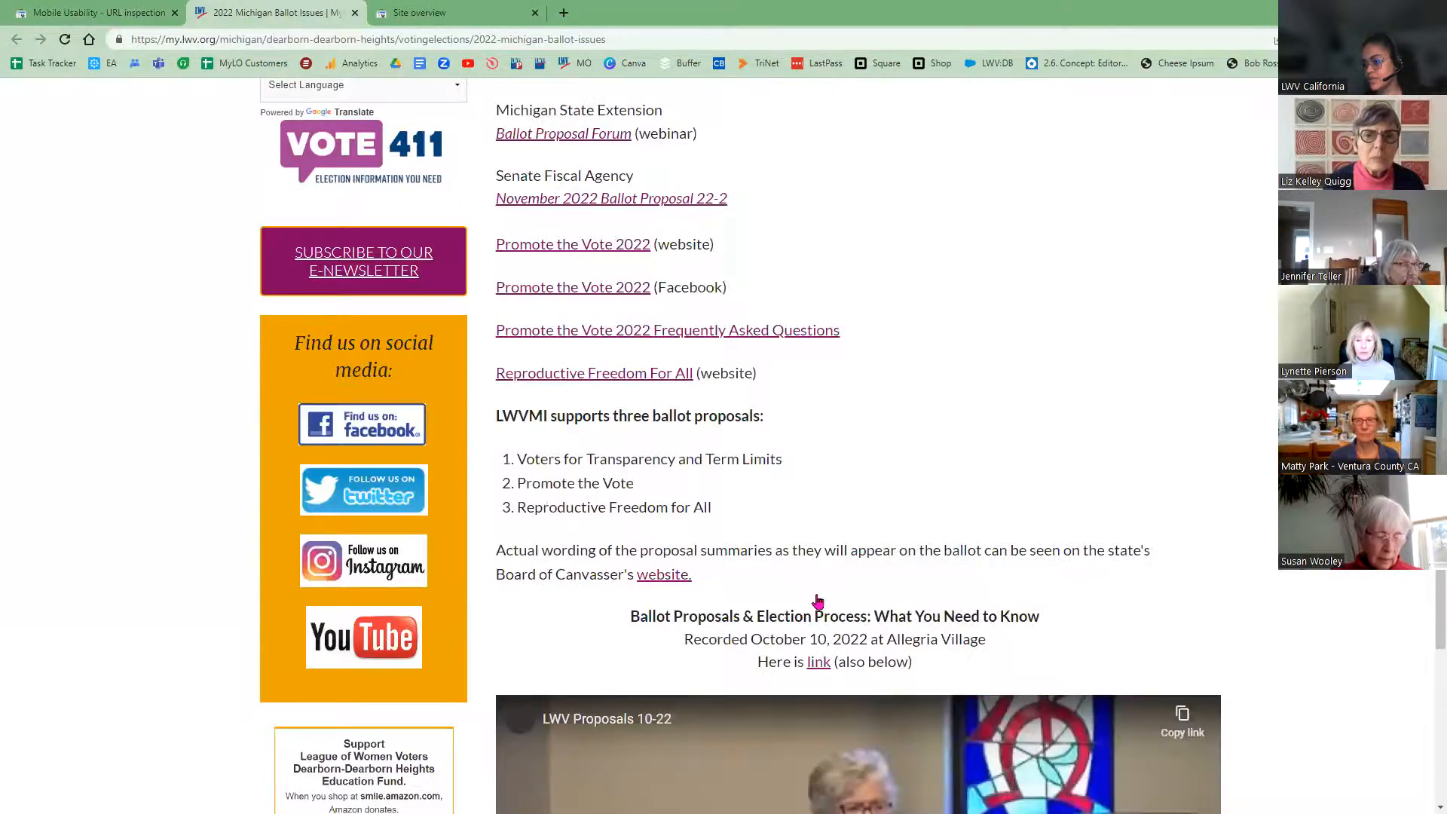
{"action": "scroll", "coordinate": [841, 611], "scroll_direction": "up", "scroll_amount": 8}
{"action": "scroll", "coordinate": [847, 534], "scroll_direction": "up", "scroll_amount": 3}
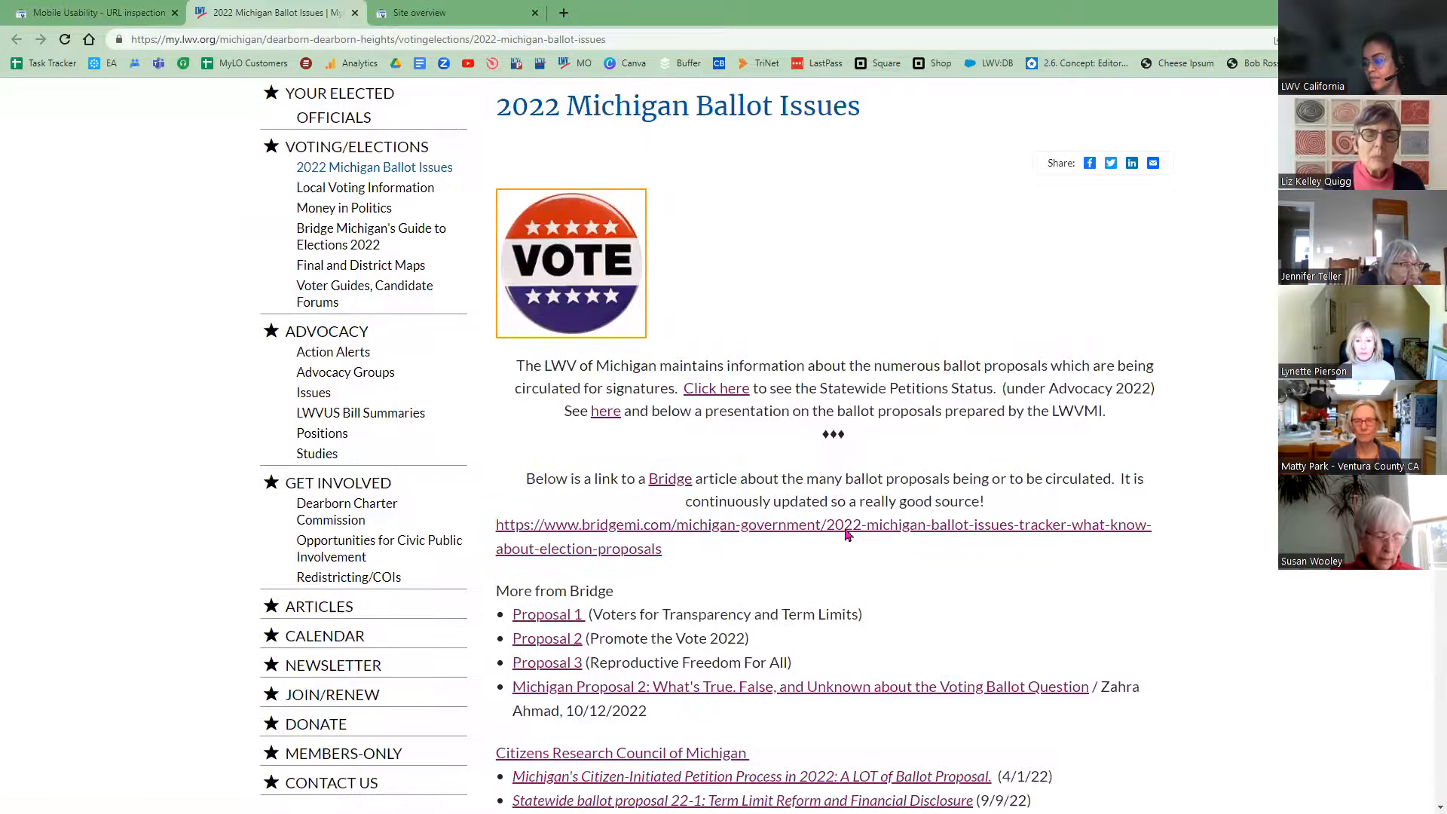
{"action": "scroll", "coordinate": [862, 487], "scroll_direction": "up", "scroll_amount": 3}
{"action": "right_click", "coordinate": [862, 487]}
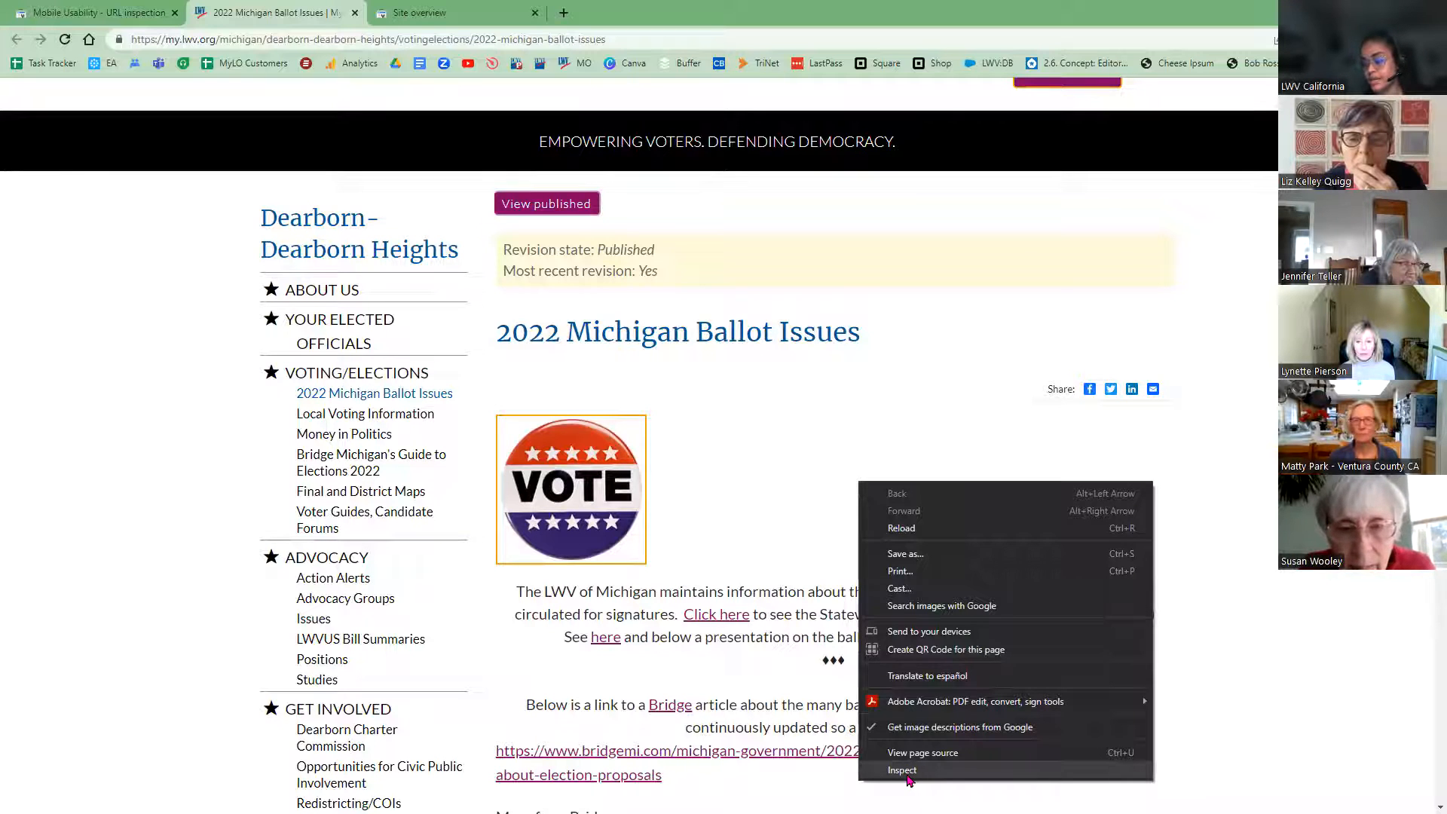
{"action": "right_click", "coordinate": [750, 396]}
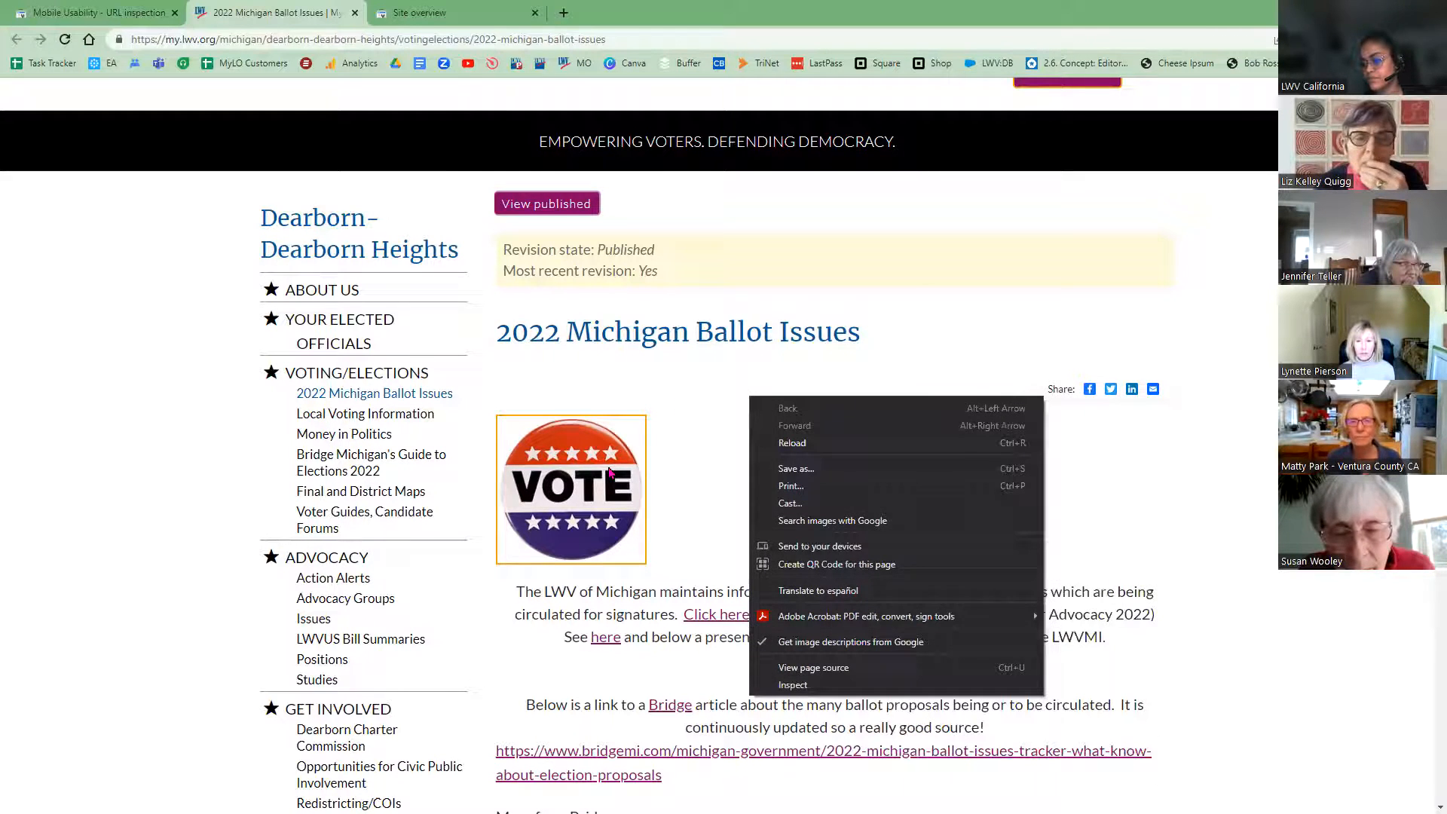
{"action": "right_click", "coordinate": [609, 468]}
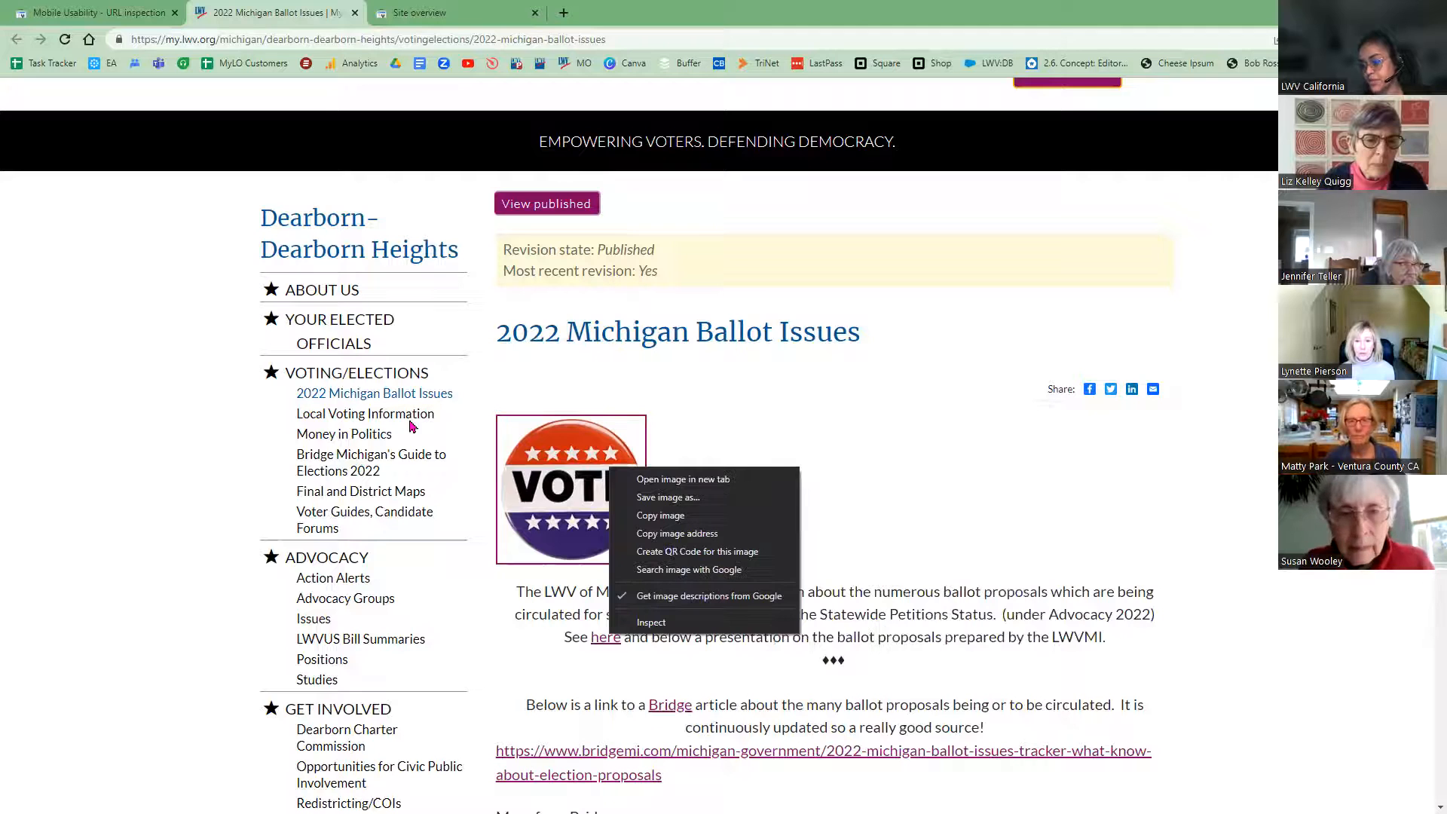
{"action": "right_click", "coordinate": [683, 364]}
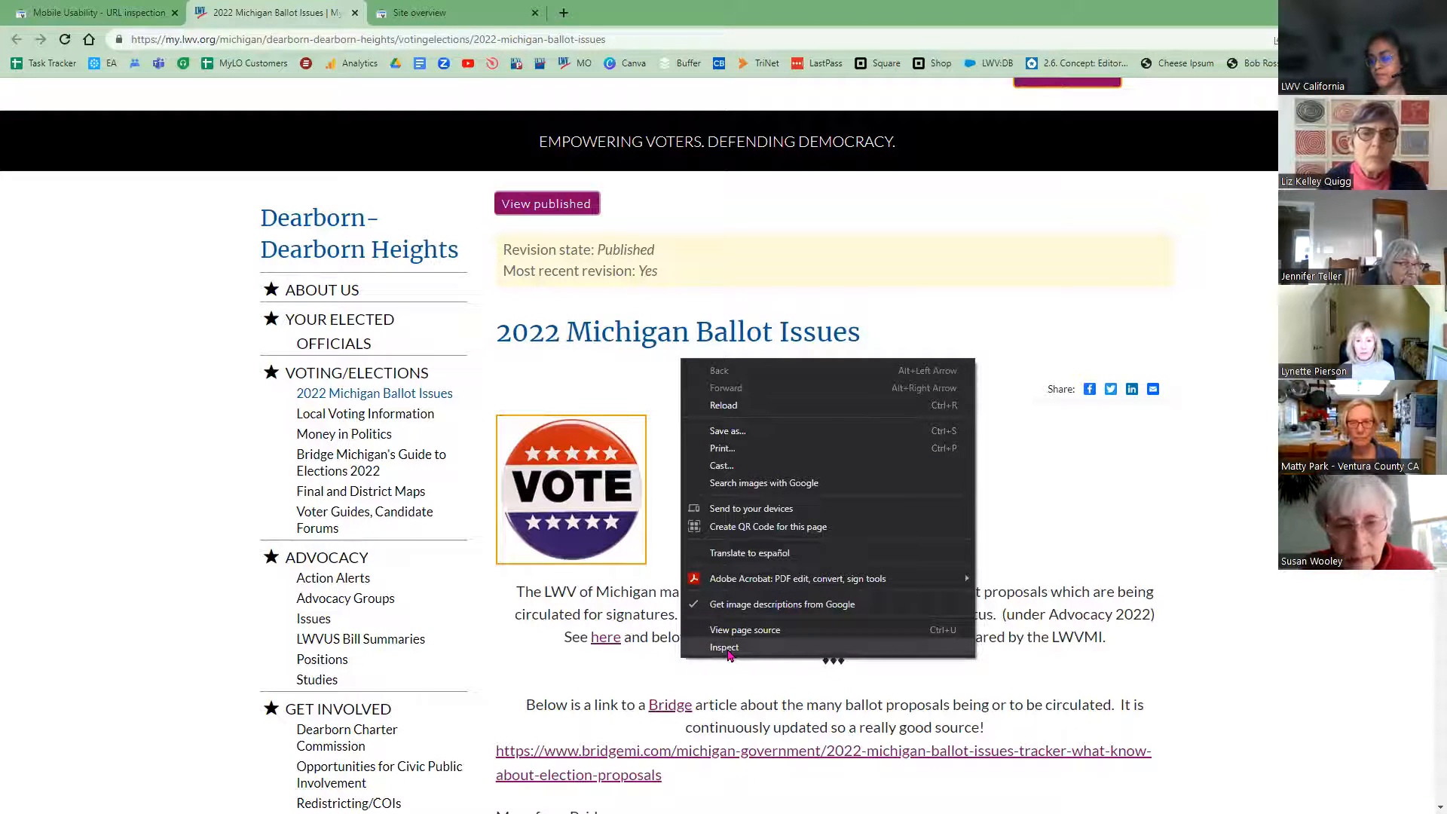
Step: Open DevTools and emulate the ballot issues page at iPhone X size
{"action": "left_click", "coordinate": [724, 649]}
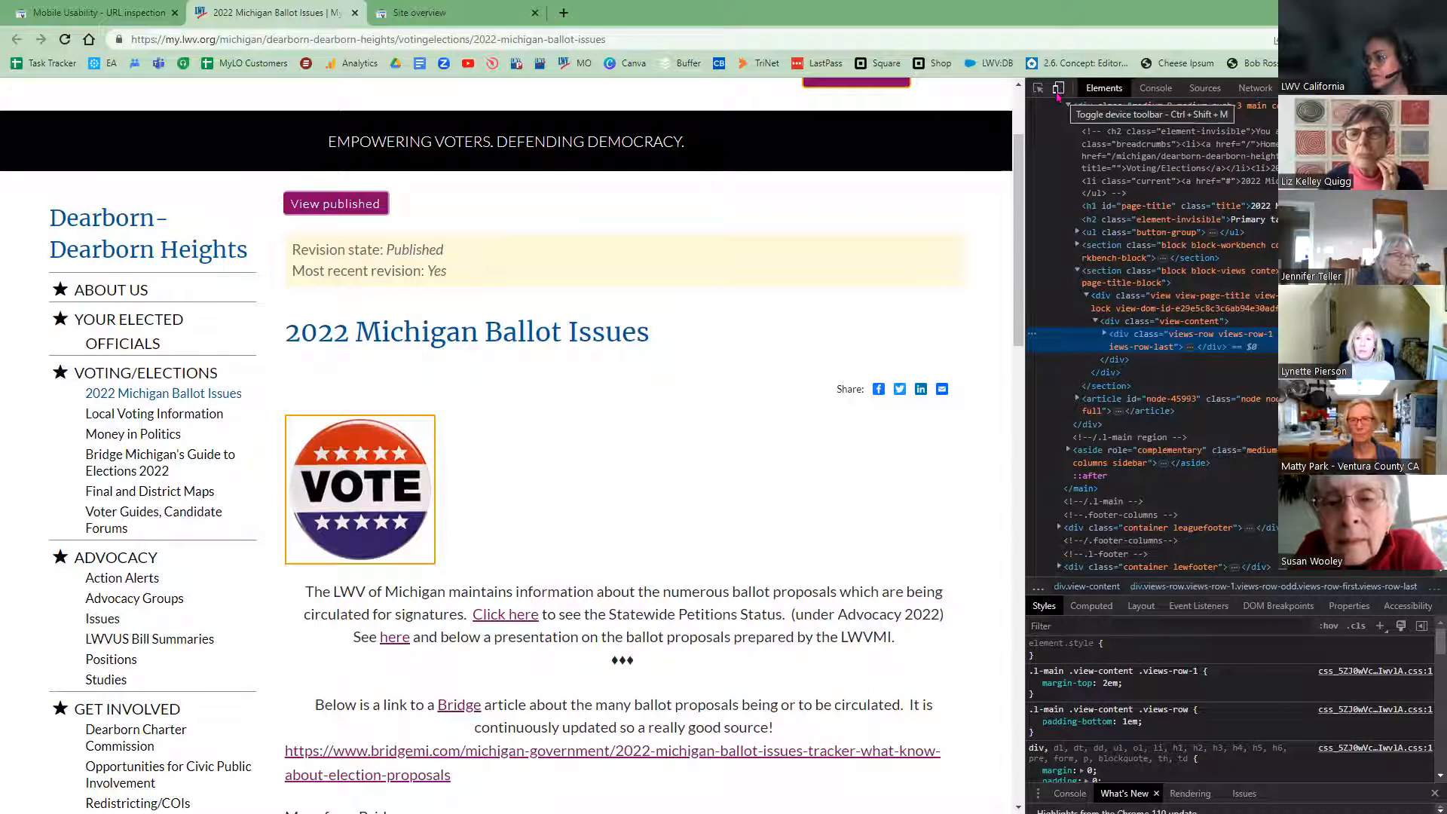
{"action": "left_click", "coordinate": [1059, 91]}
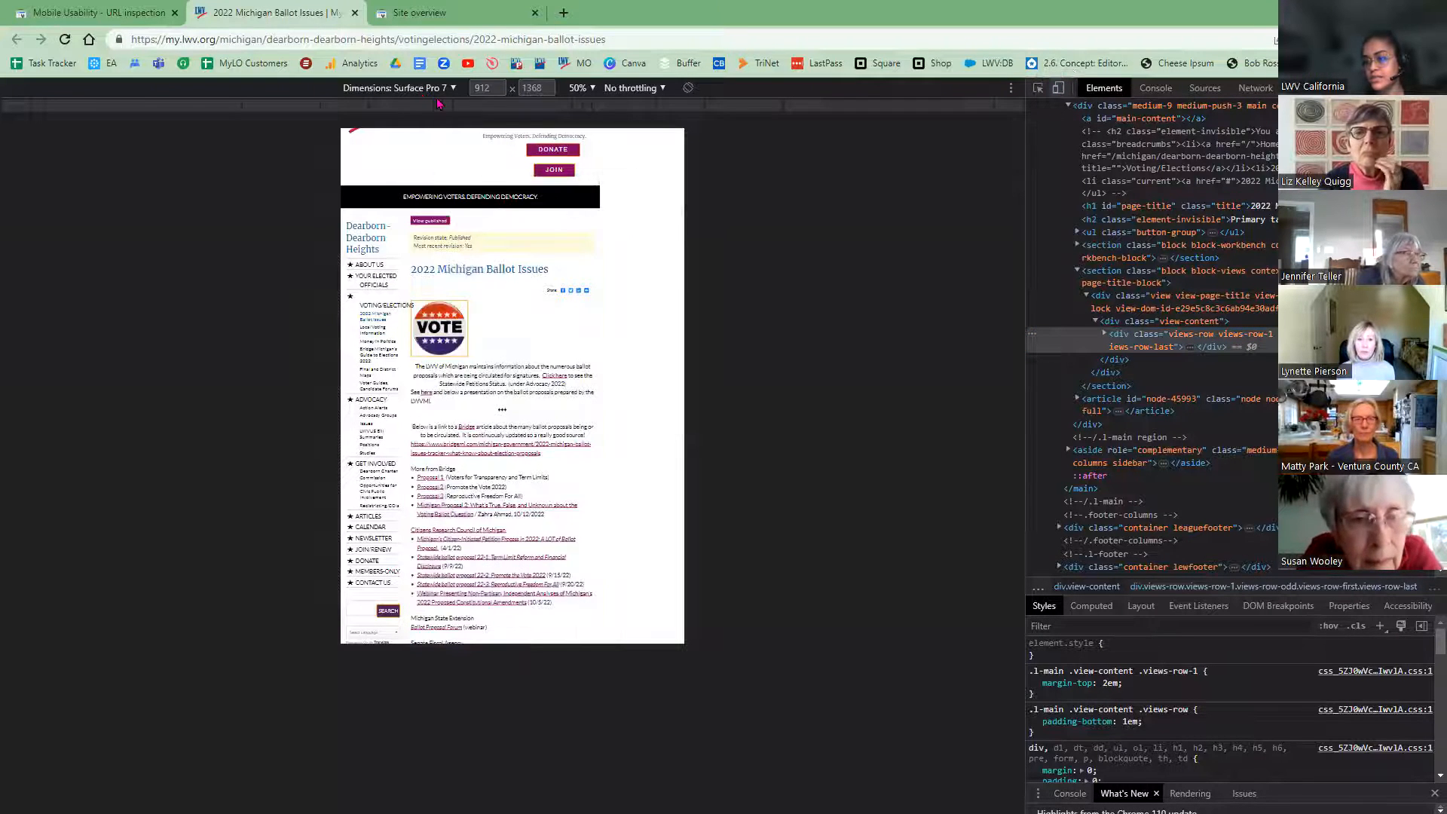
{"action": "left_click", "coordinate": [418, 88]}
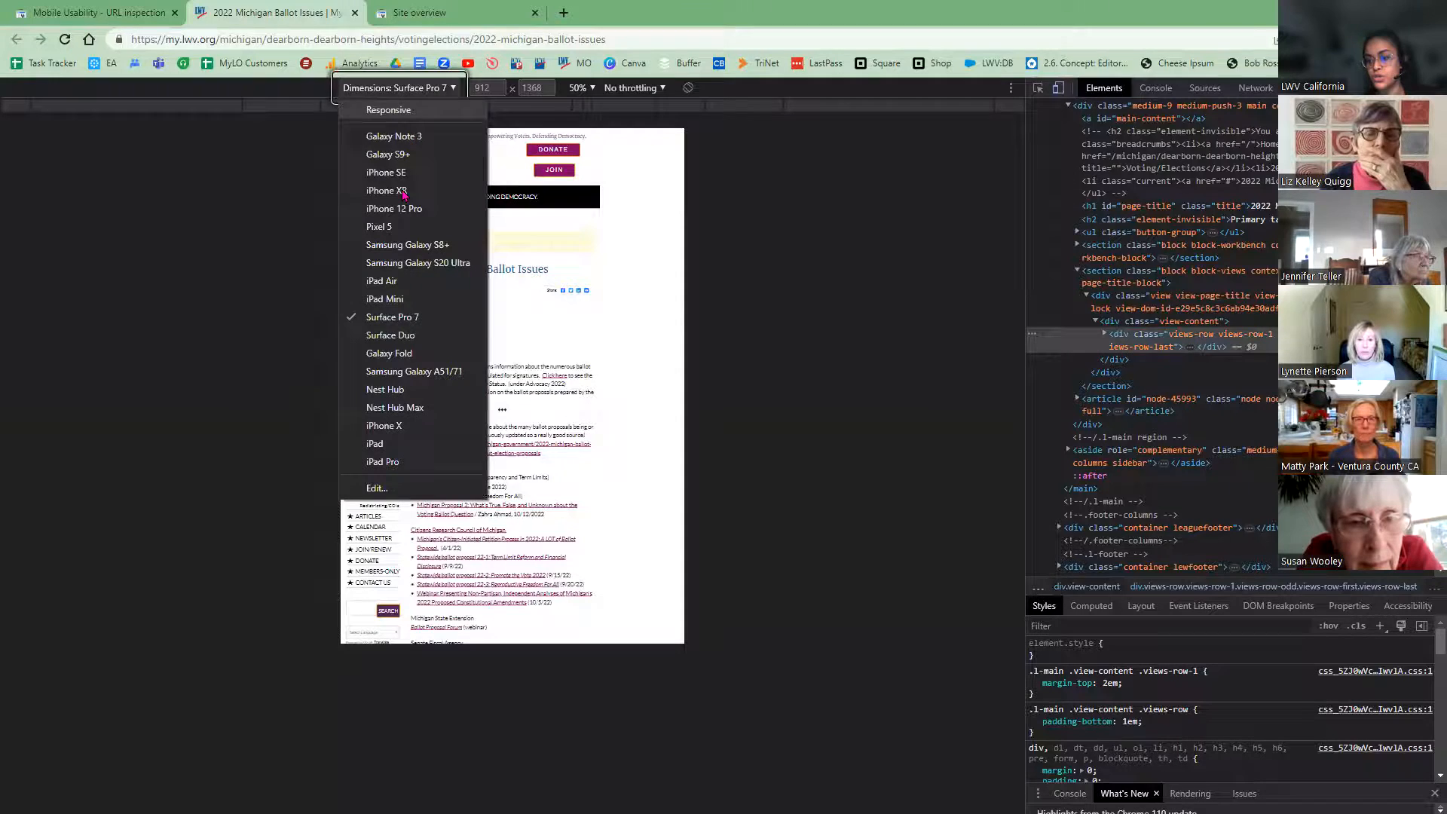
{"action": "left_click", "coordinate": [381, 426]}
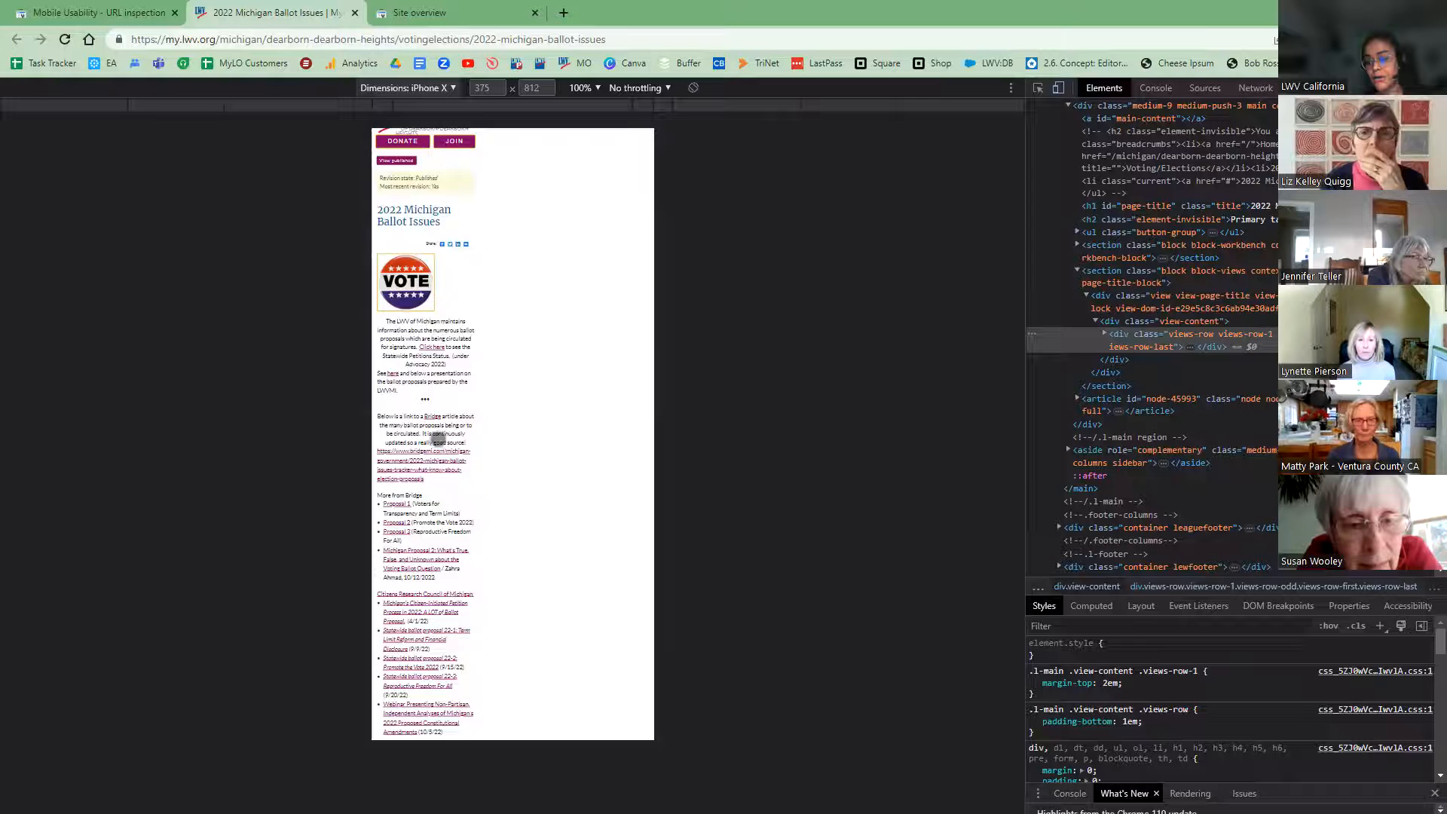
Step: Scroll the iPhone X preview to the video, then close DevTools with F12
{"action": "scroll", "coordinate": [439, 445], "scroll_direction": "up", "scroll_amount": 1}
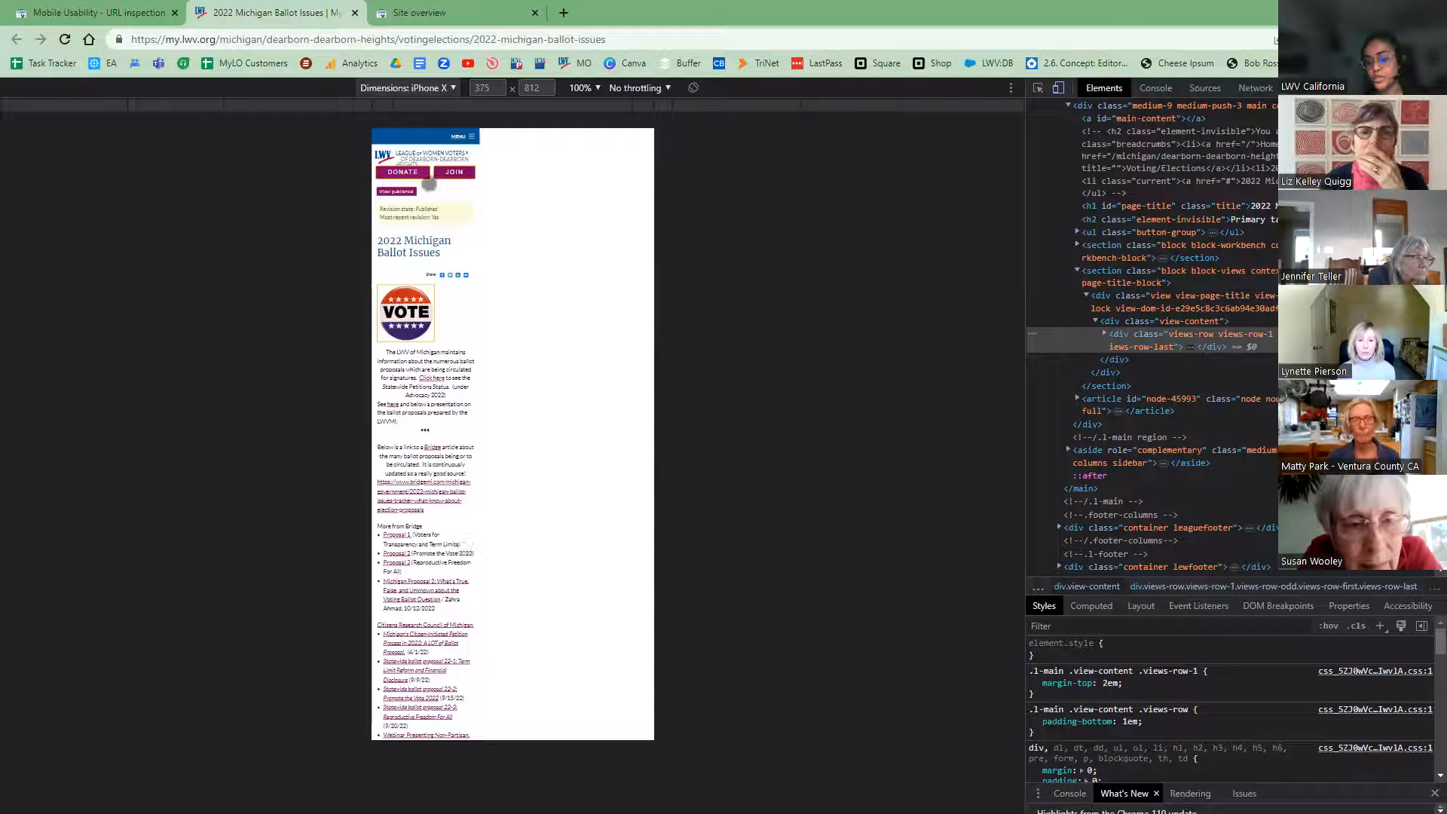
{"action": "scroll", "coordinate": [452, 469], "scroll_direction": "down", "scroll_amount": 5}
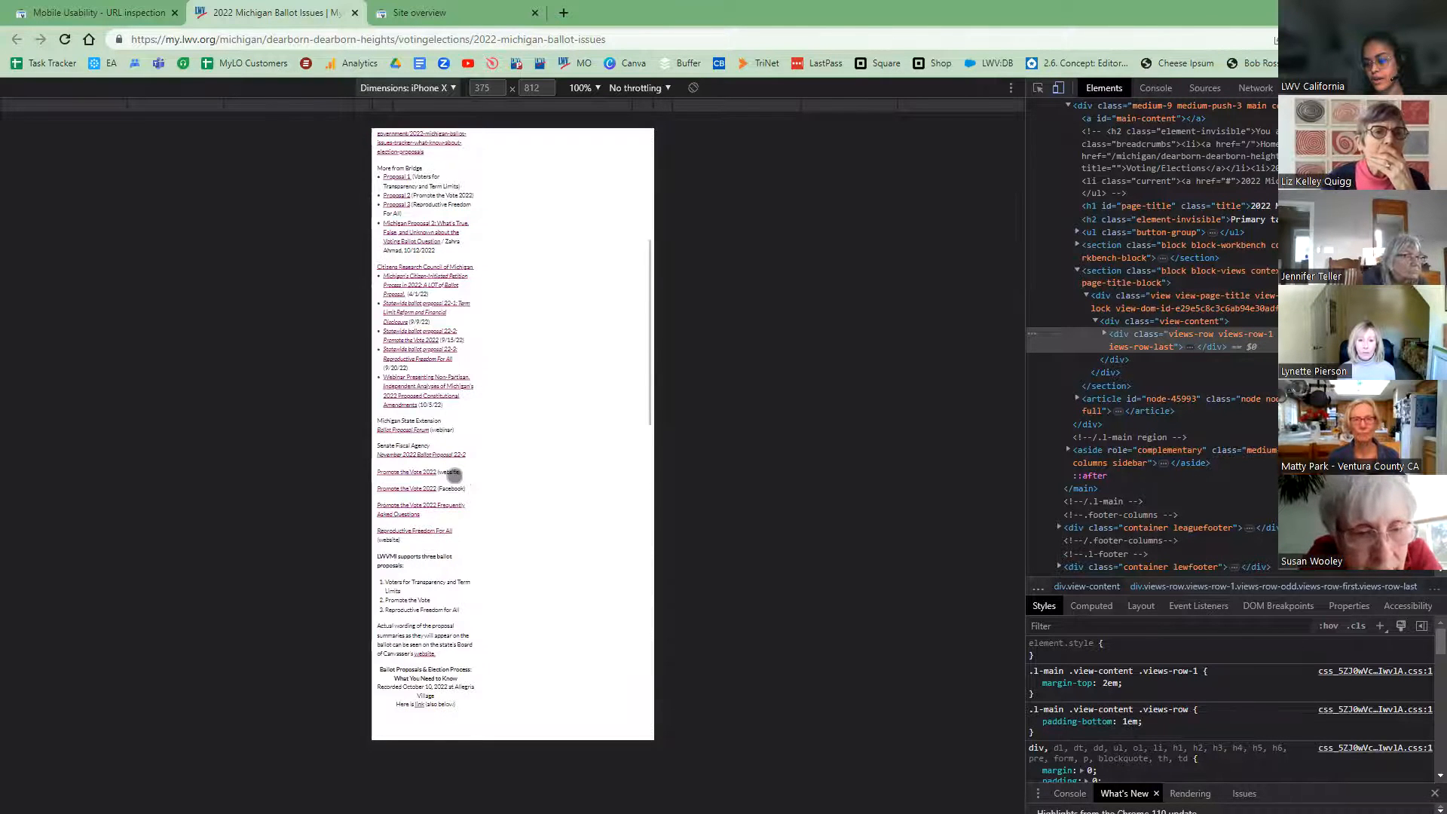
{"action": "scroll", "coordinate": [452, 473], "scroll_direction": "down", "scroll_amount": 3}
{"action": "scroll", "coordinate": [506, 492], "scroll_direction": "up", "scroll_amount": 1}
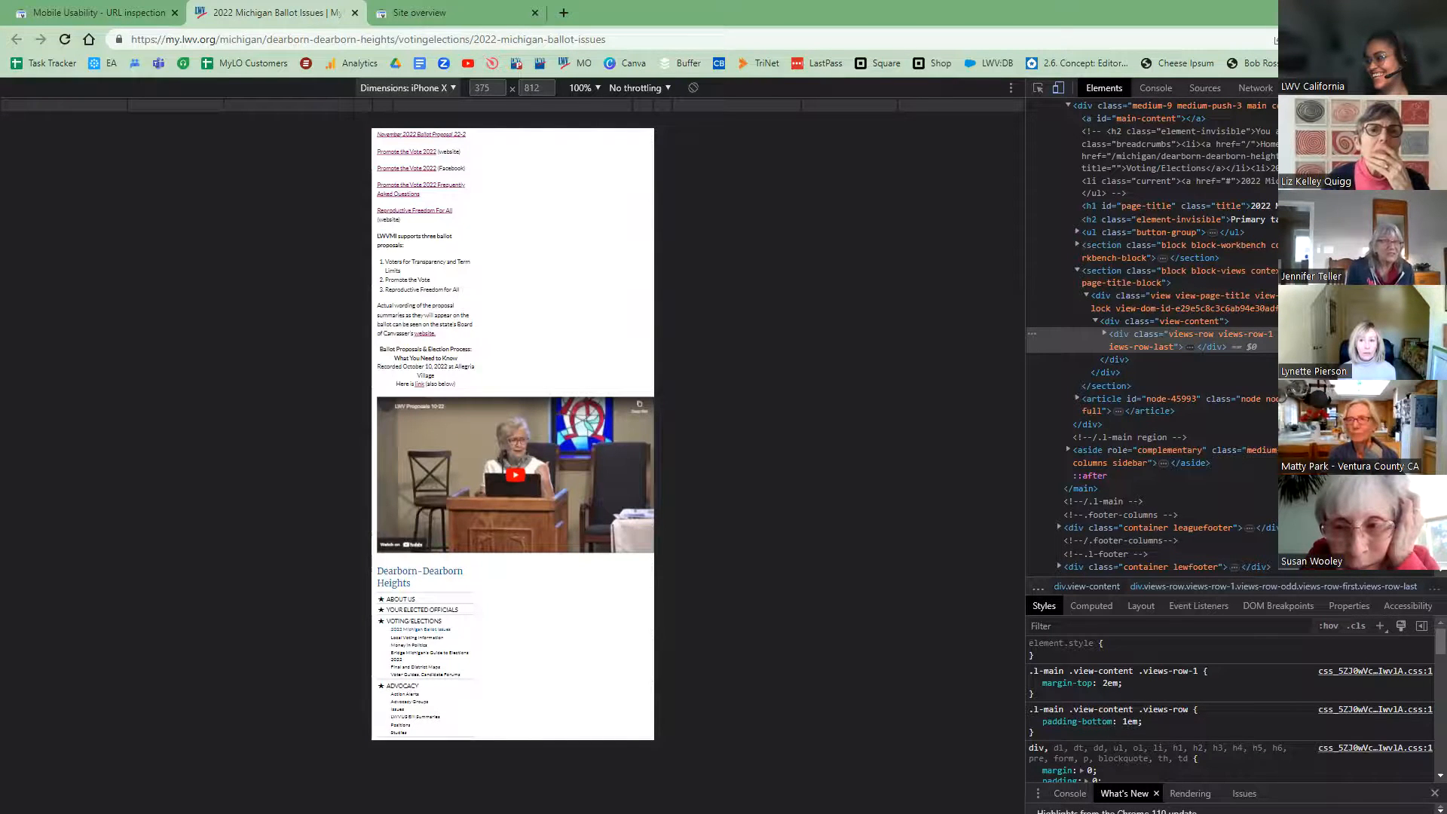
{"action": "key", "text": "F12"}
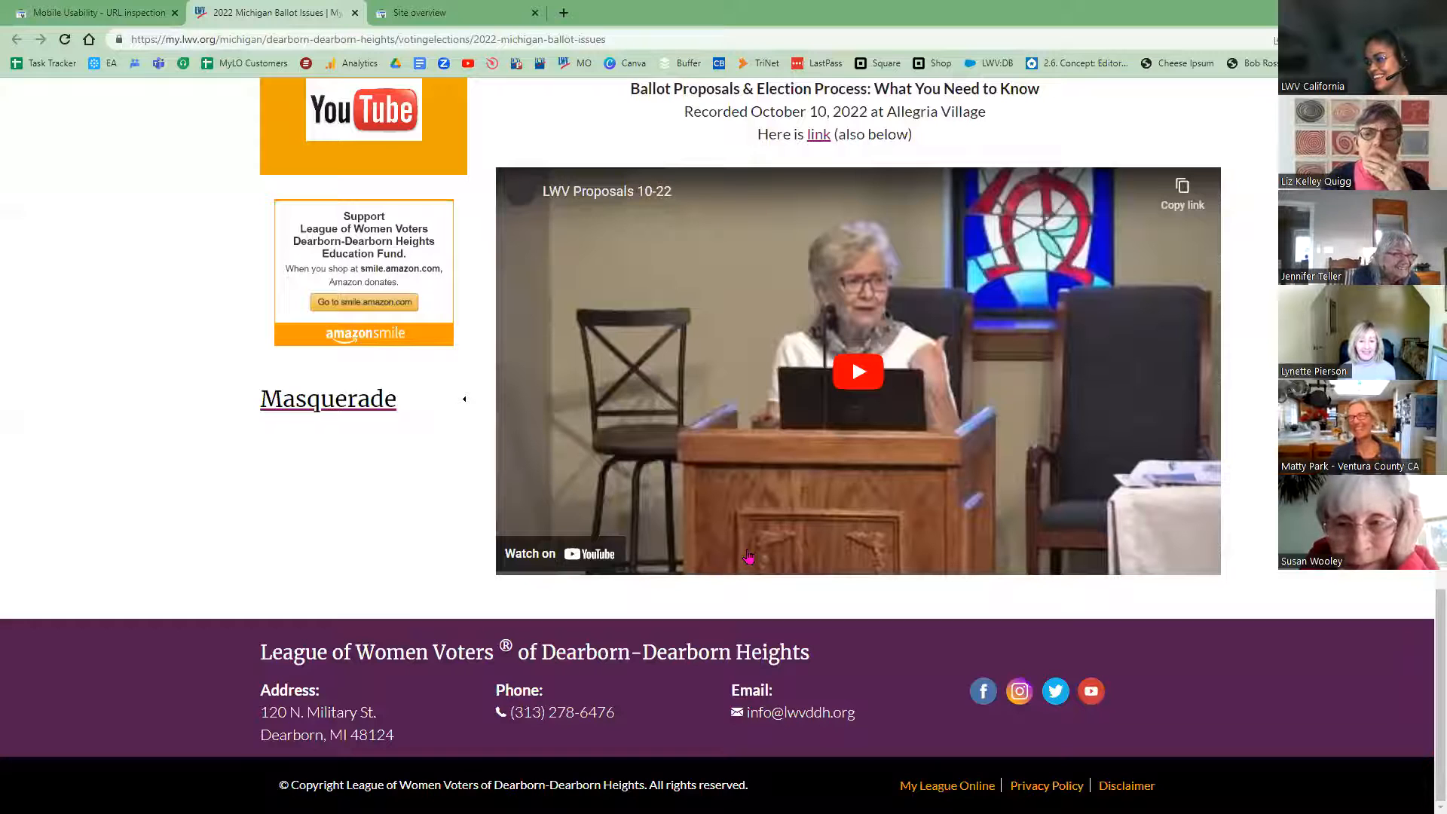
Step: Stop masquerading and switch back to the administrator account
{"action": "scroll", "coordinate": [97, 601], "scroll_direction": "up", "scroll_amount": 10}
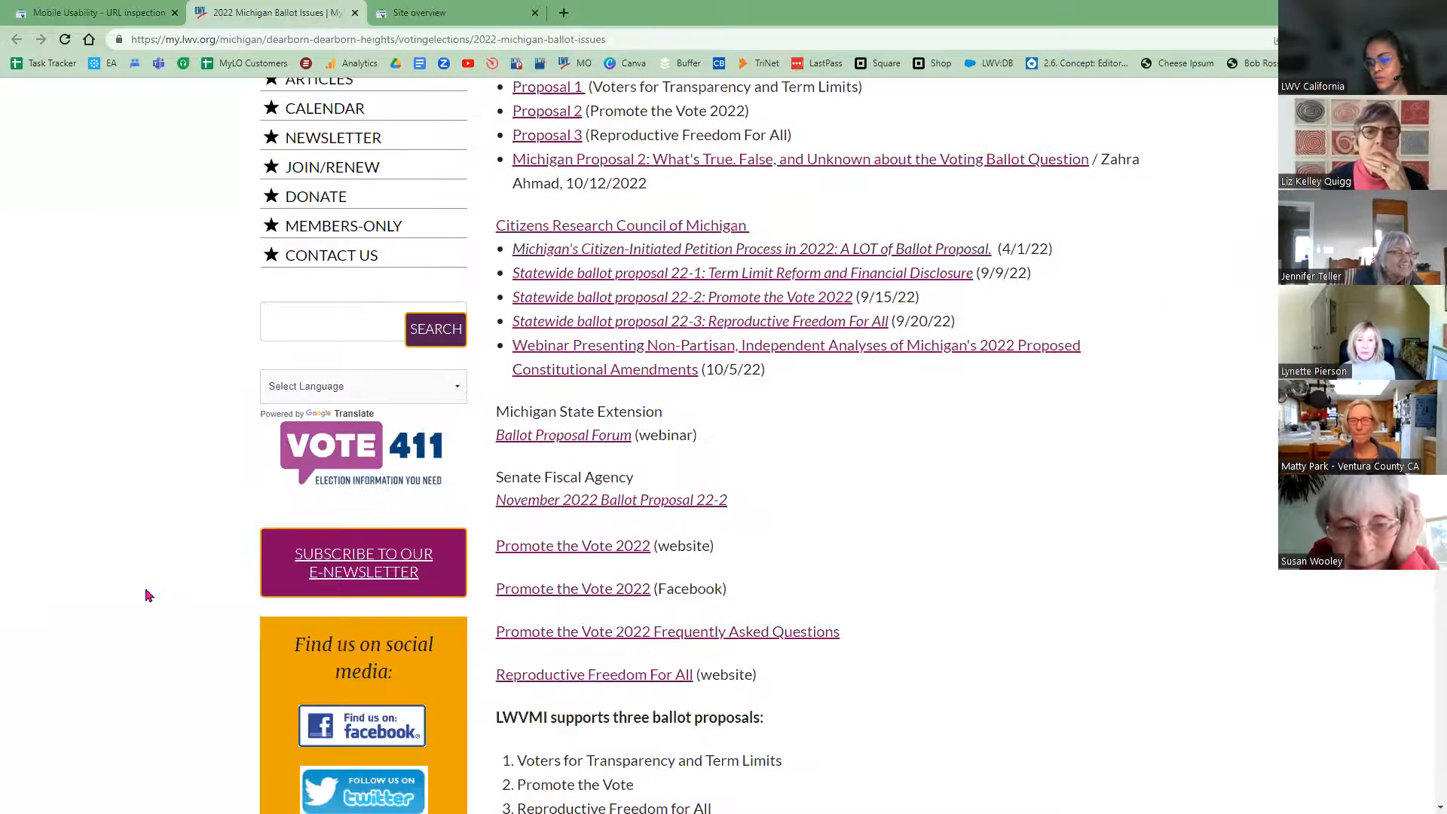
{"action": "scroll", "coordinate": [249, 683], "scroll_direction": "down", "scroll_amount": 7}
{"action": "left_click", "coordinate": [305, 708]}
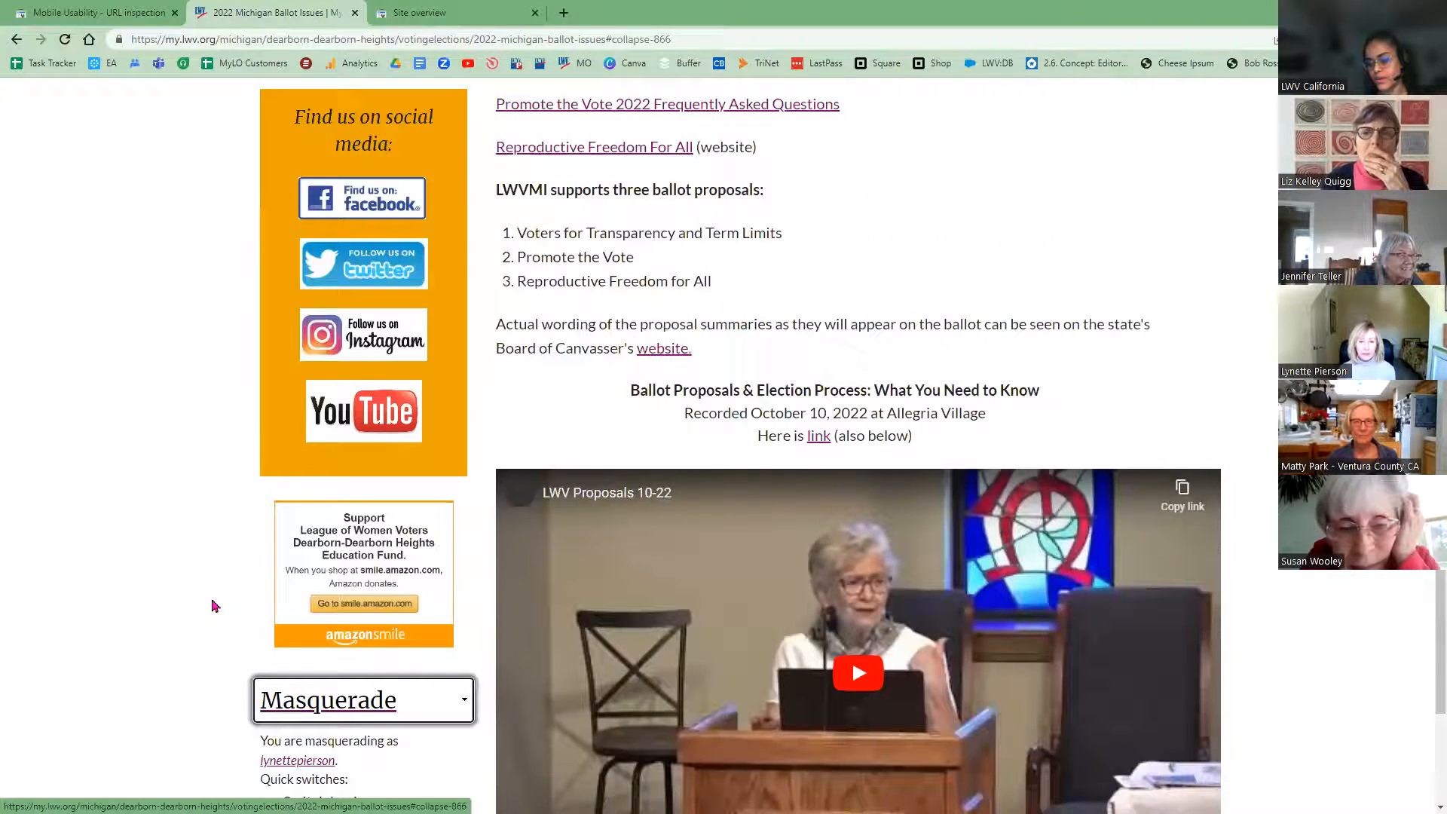
{"action": "scroll", "coordinate": [313, 601], "scroll_direction": "down", "scroll_amount": 3}
{"action": "left_click", "coordinate": [317, 577]}
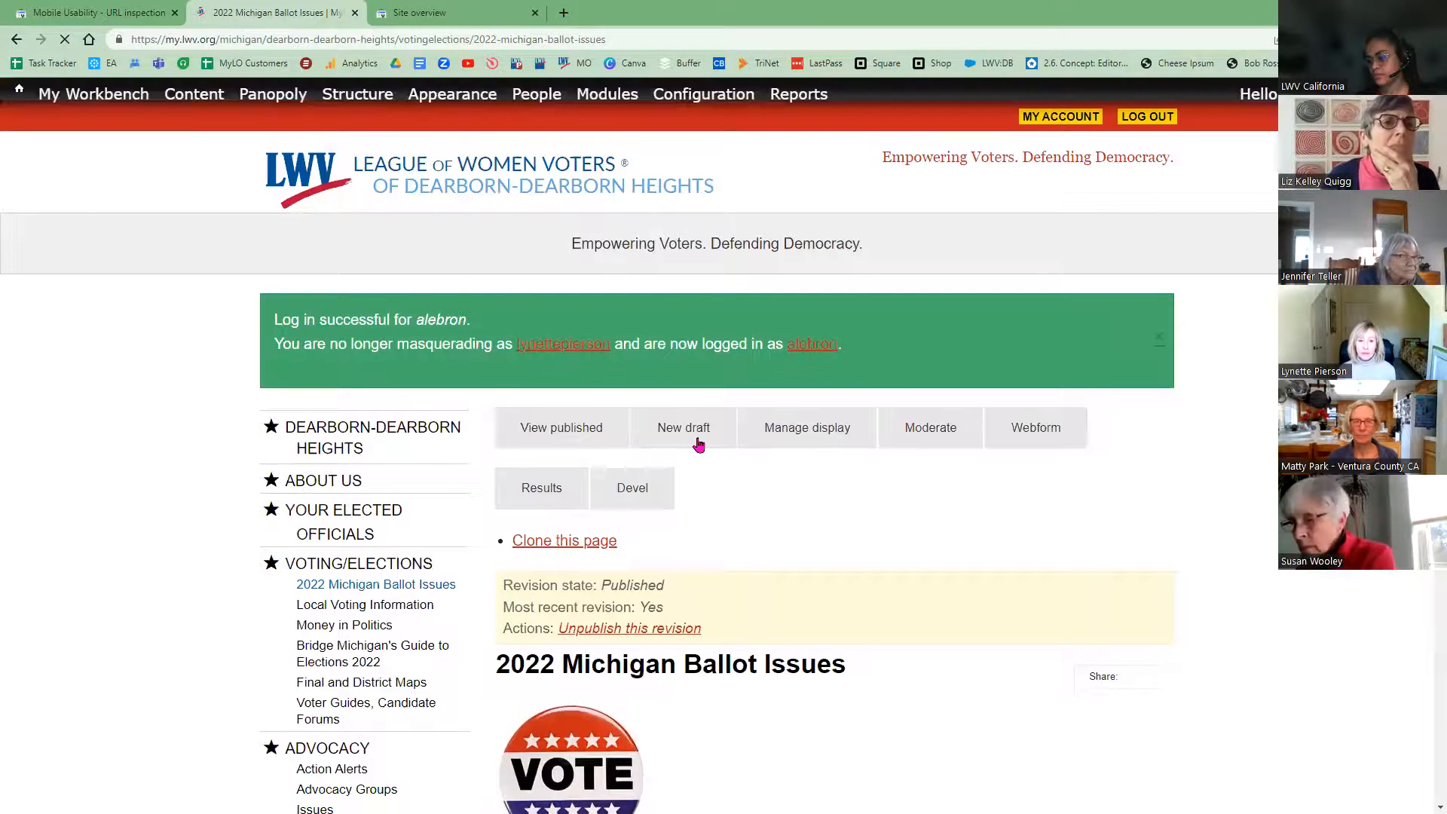
Step: Start a new draft of the 2022 Michigan Ballot Issues page
{"action": "left_click", "coordinate": [694, 445]}
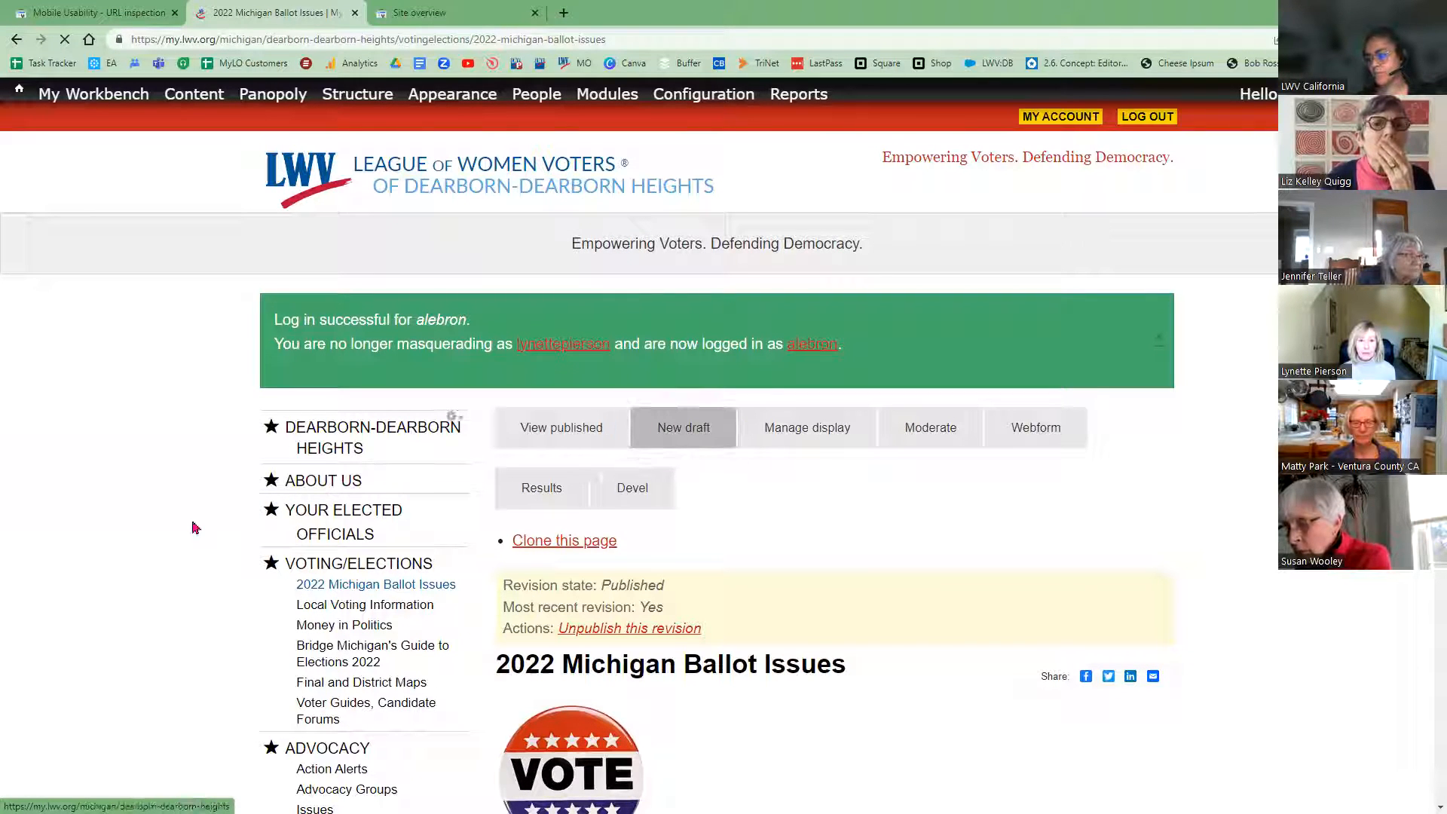
{"action": "scroll", "coordinate": [191, 530], "scroll_direction": "down", "scroll_amount": 10}
{"action": "scroll", "coordinate": [202, 528], "scroll_direction": "up", "scroll_amount": 1}
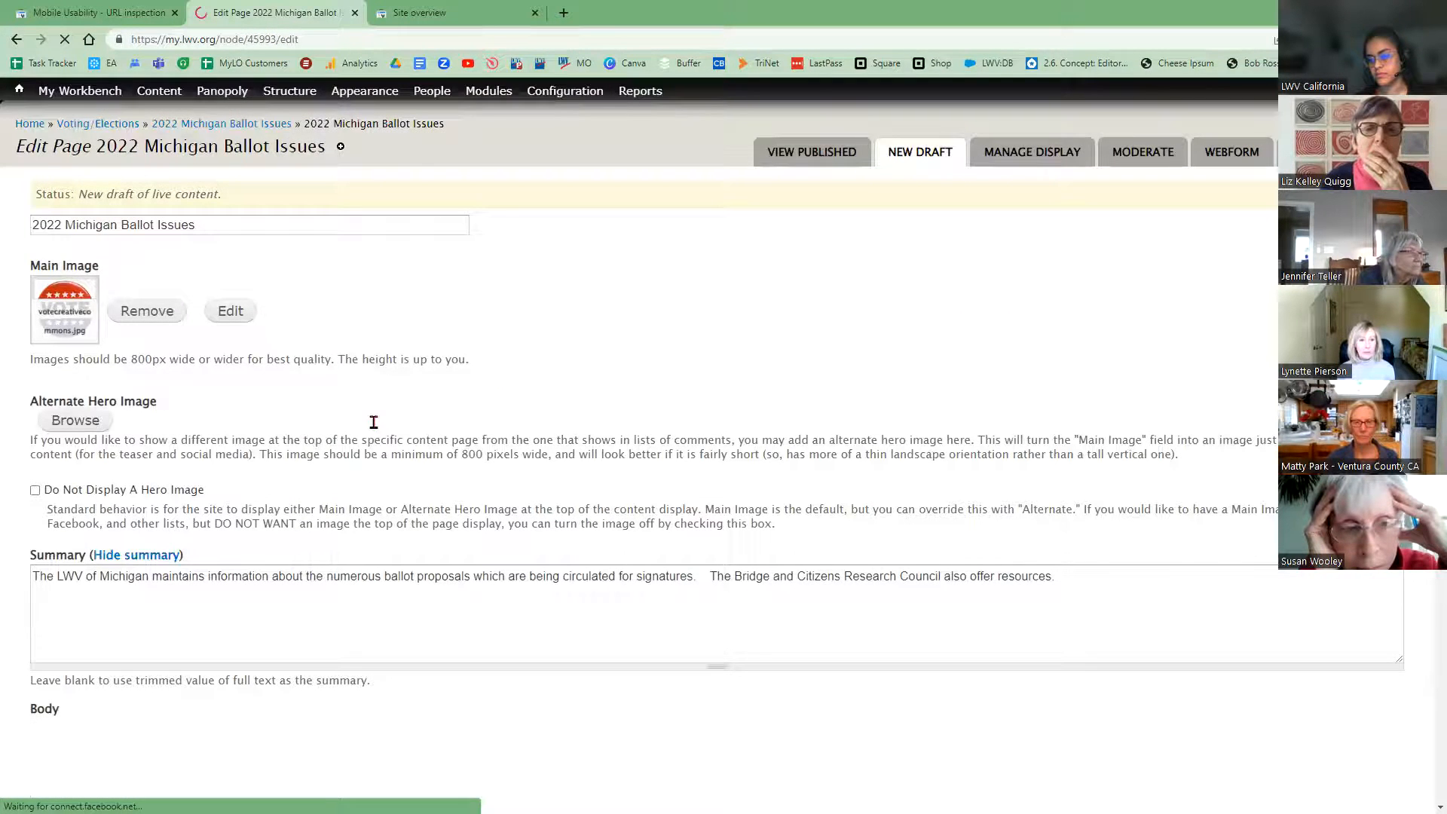
Step: In the 3rd Party Embed Code, change the iframe width from 962 to 100%, keeping height 541
{"action": "scroll", "coordinate": [385, 426], "scroll_direction": "down", "scroll_amount": 3}
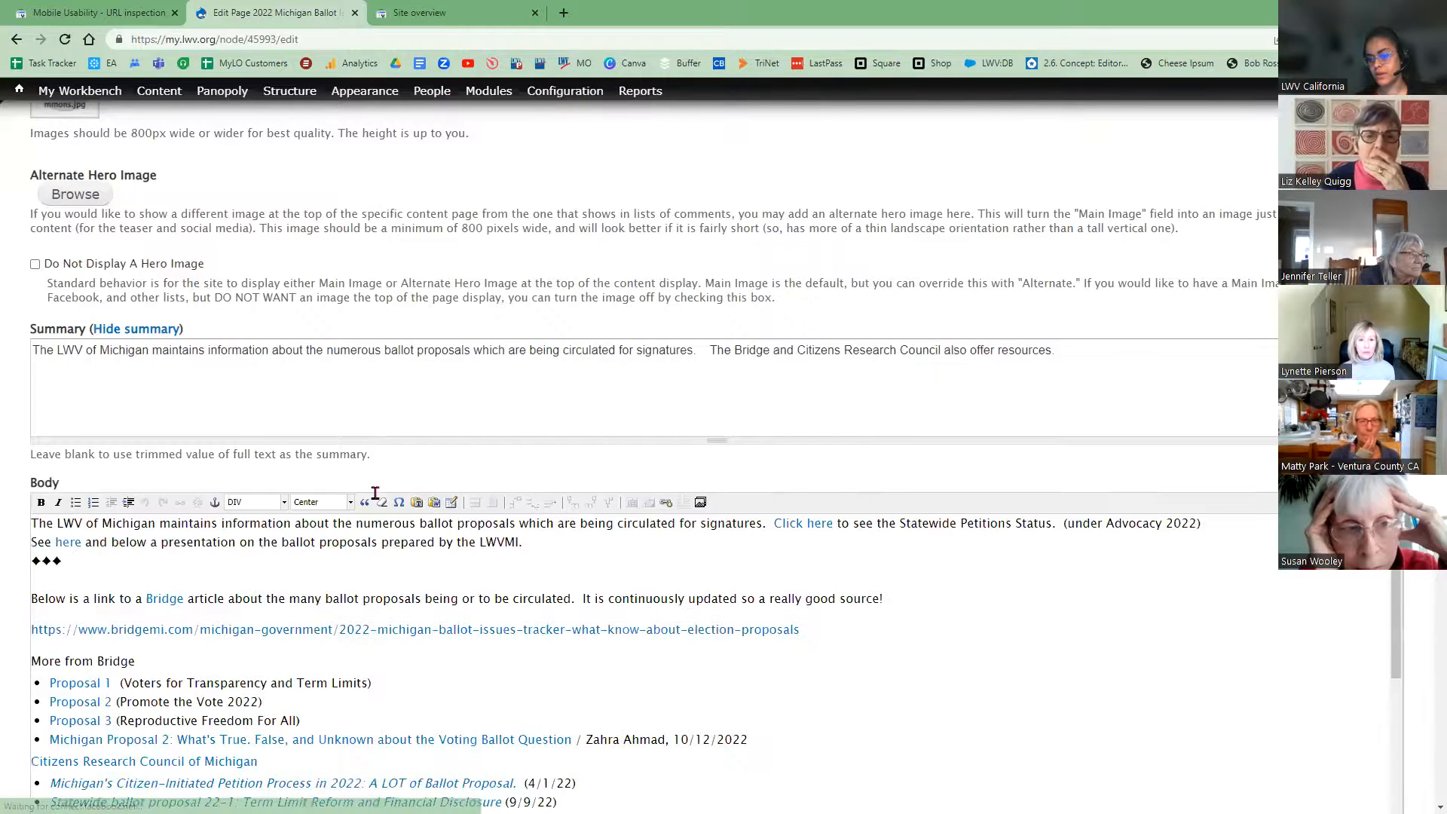
{"action": "scroll", "coordinate": [378, 497], "scroll_direction": "down", "scroll_amount": 2}
{"action": "scroll", "coordinate": [384, 501], "scroll_direction": "down", "scroll_amount": 5}
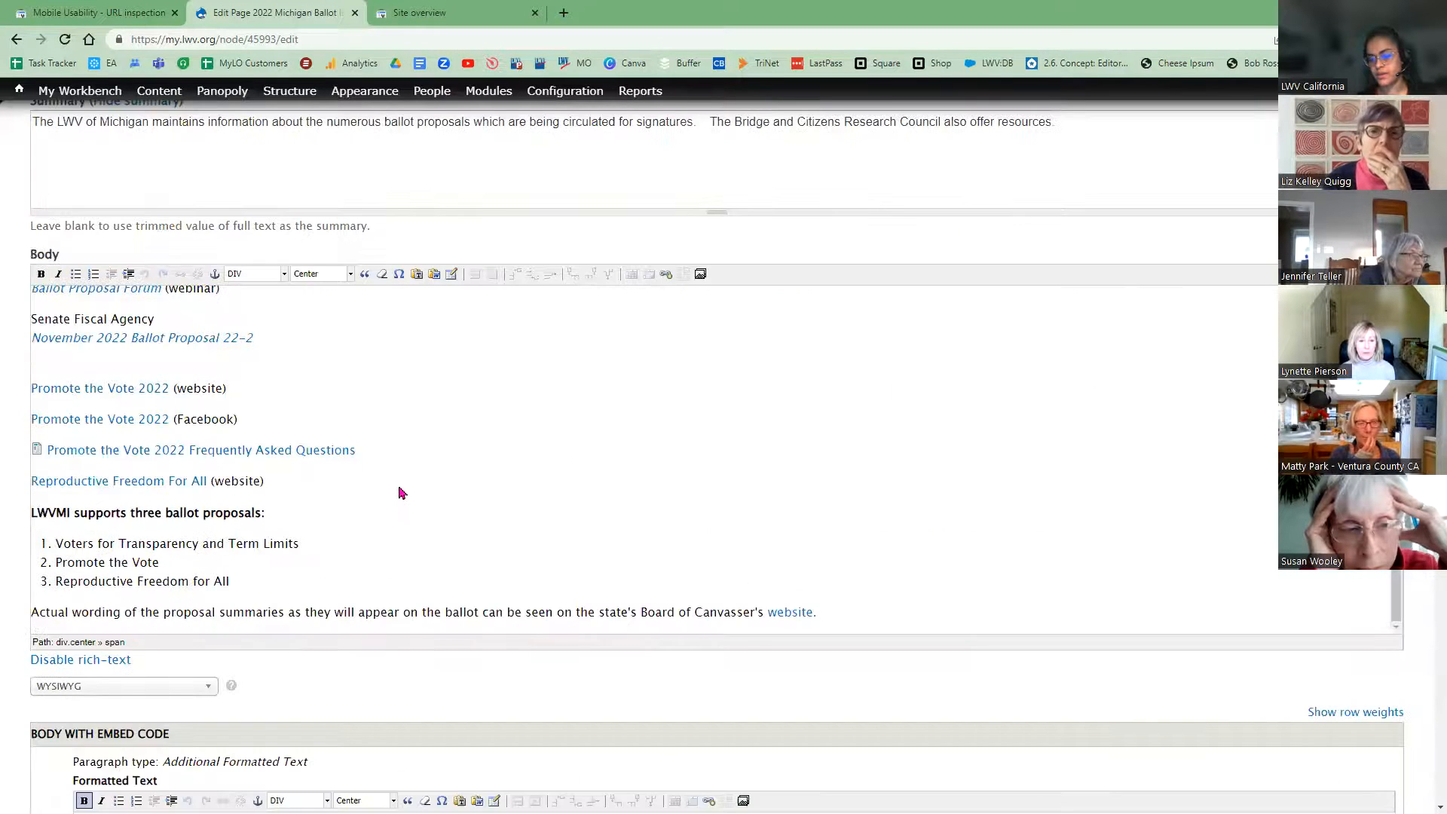
{"action": "scroll", "coordinate": [401, 493], "scroll_direction": "down", "scroll_amount": 2}
{"action": "scroll", "coordinate": [426, 472], "scroll_direction": "down", "scroll_amount": 2}
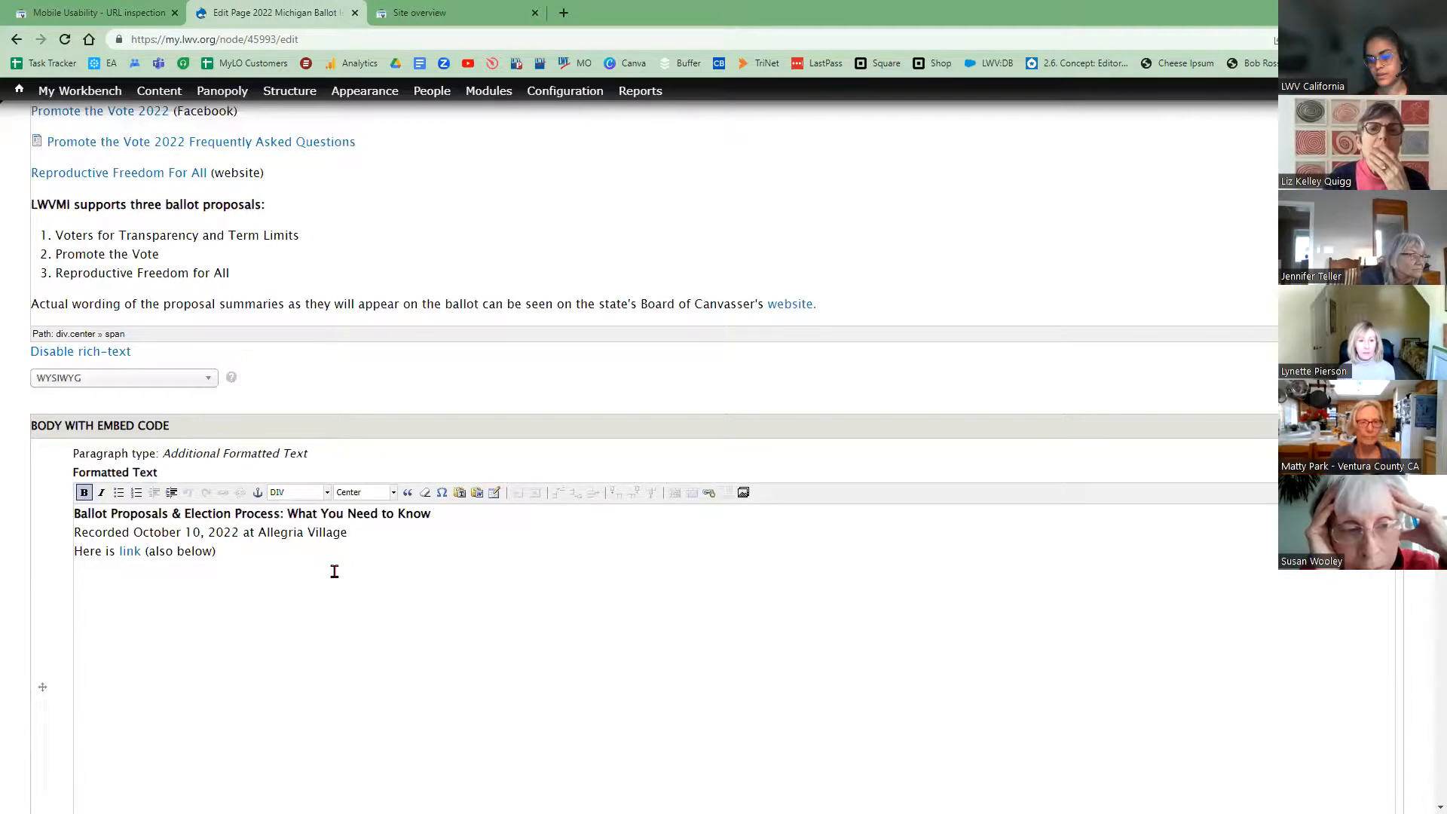
{"action": "scroll", "coordinate": [302, 566], "scroll_direction": "down", "scroll_amount": 4}
{"action": "left_click", "coordinate": [152, 554]}
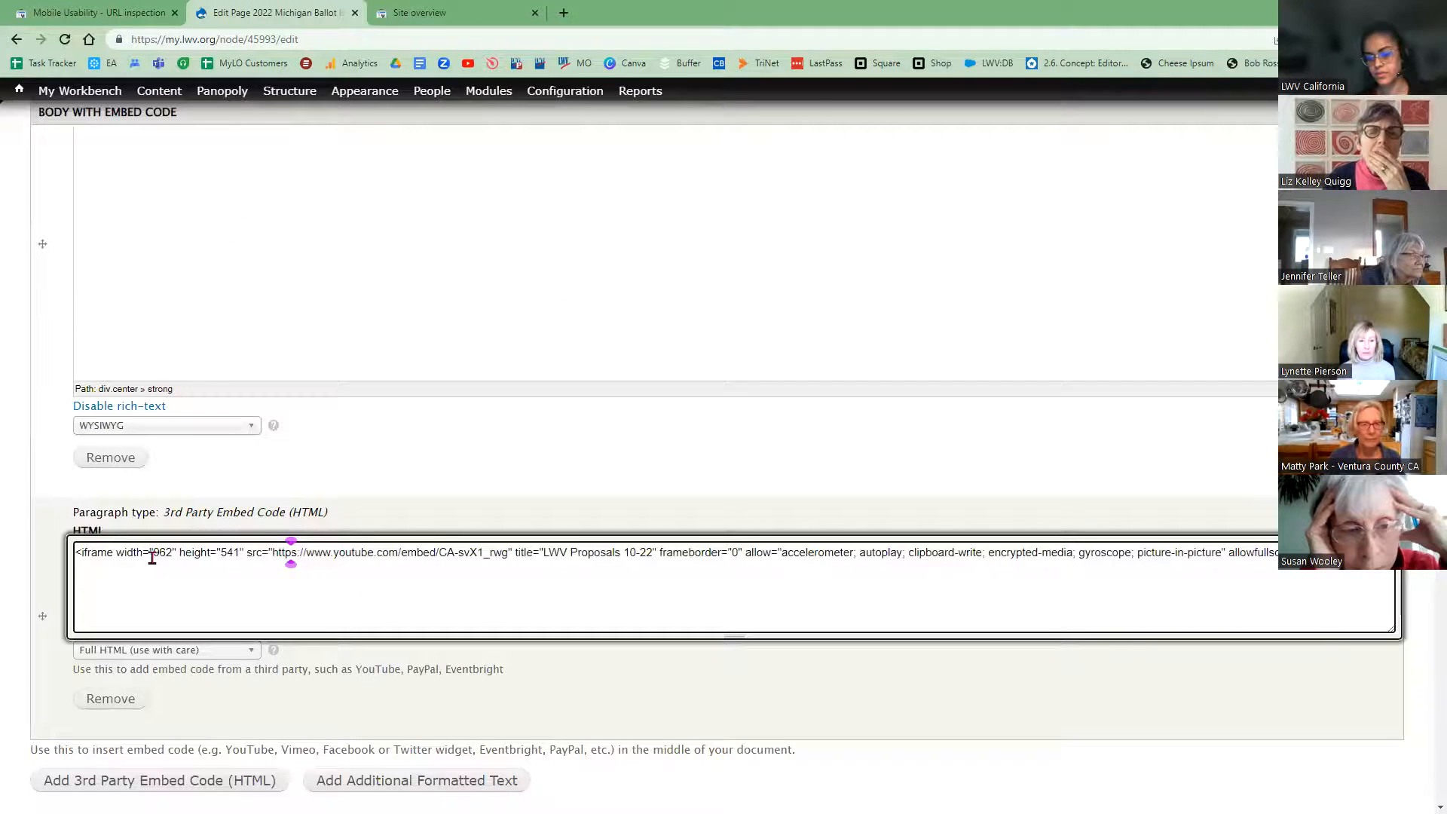
{"action": "key", "text": "shift+Right"}
{"action": "key", "text": "shift+Right"}
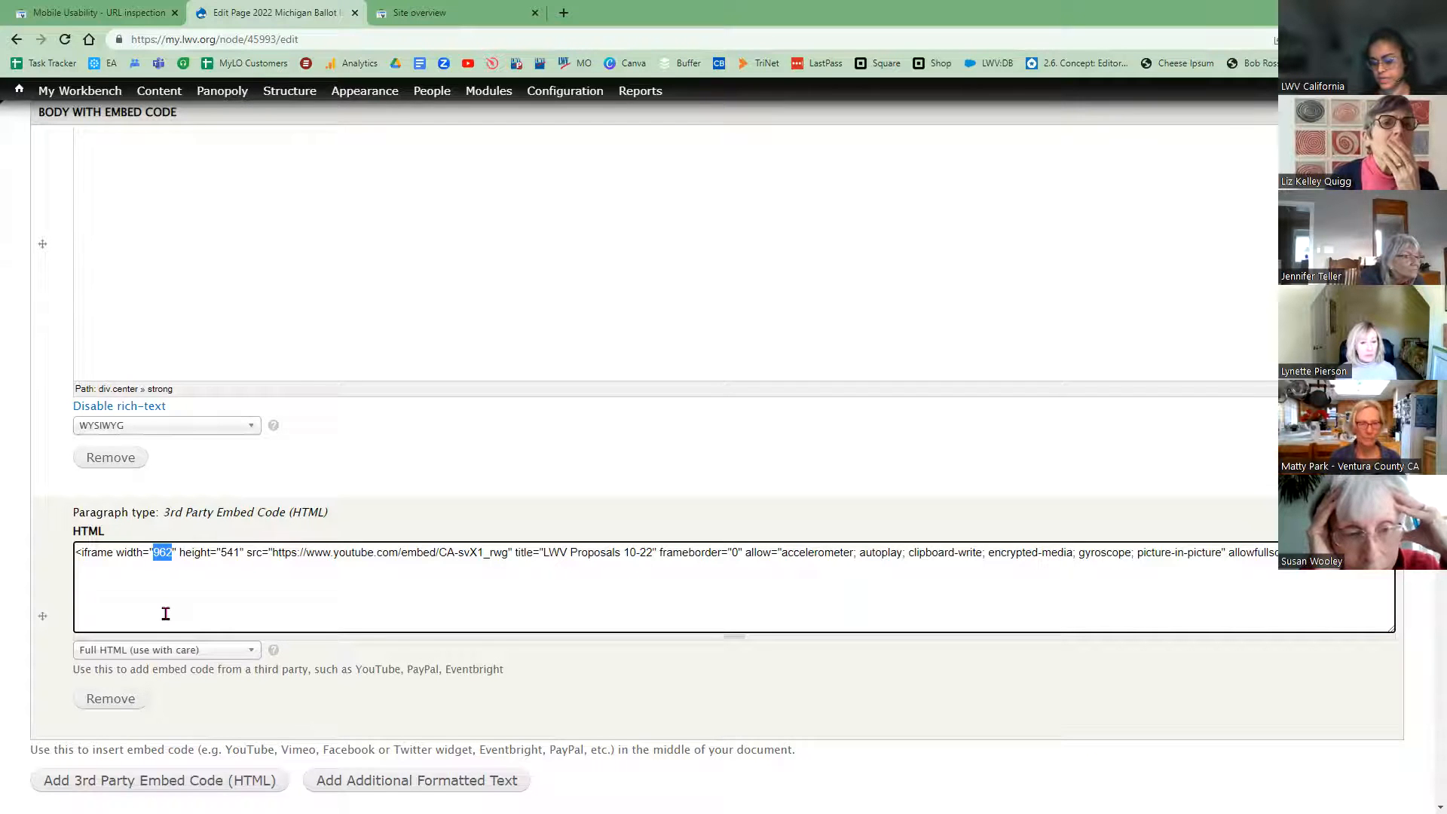
{"action": "type", "text": "100"}
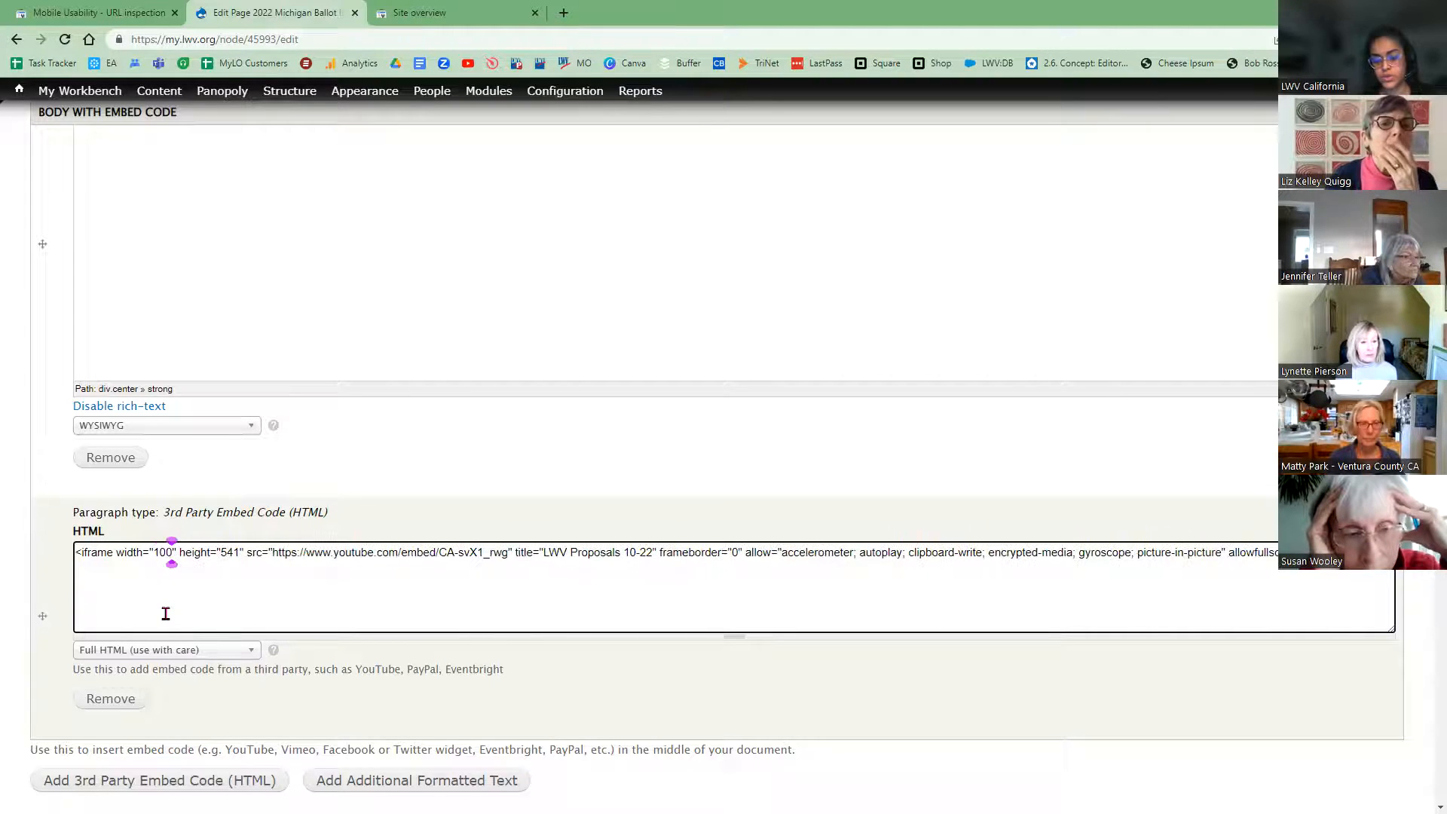
{"action": "type", "text": "%"}
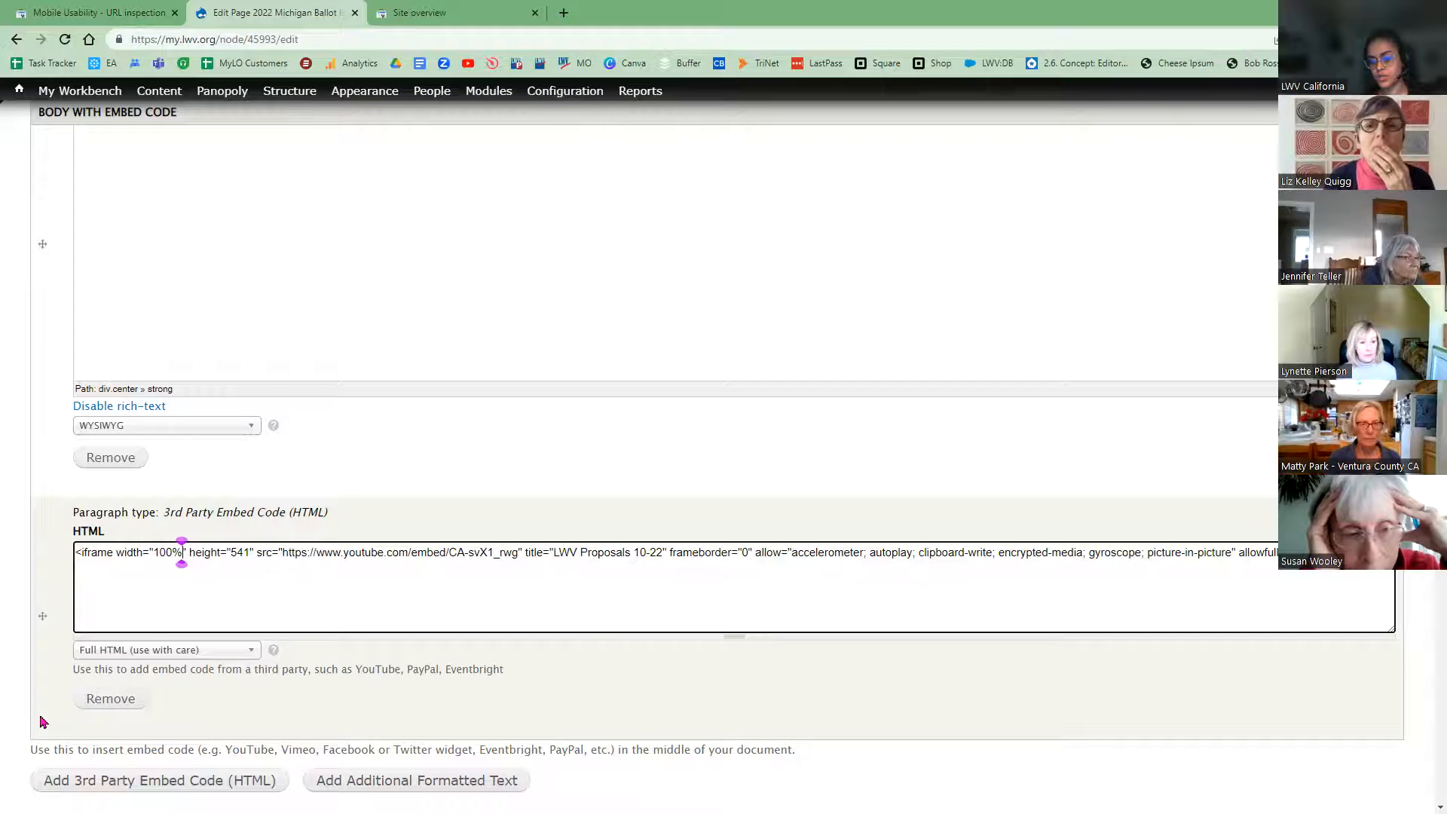
{"action": "scroll", "coordinate": [67, 715], "scroll_direction": "down", "scroll_amount": 3}
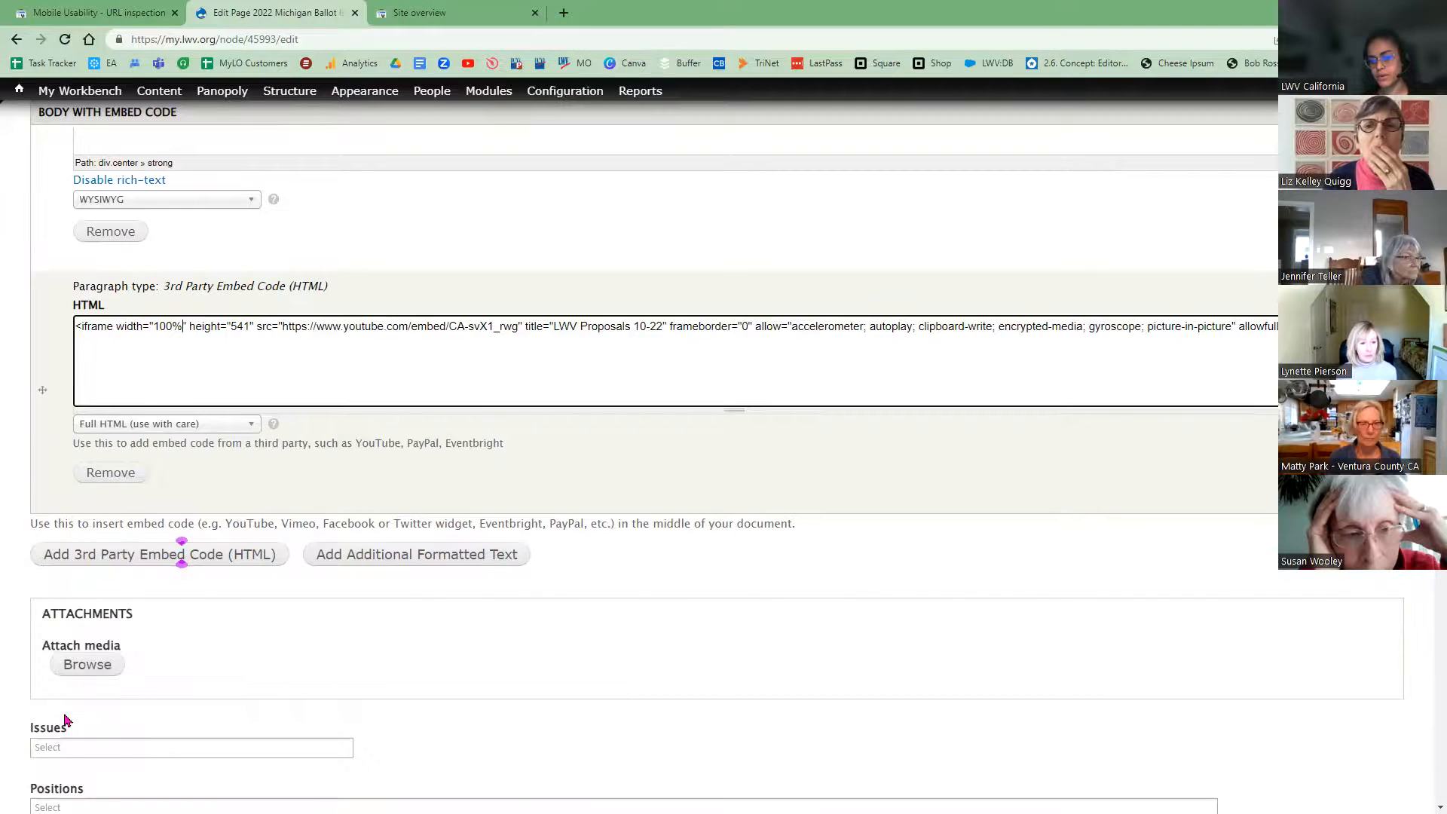
{"action": "scroll", "coordinate": [66, 720], "scroll_direction": "down", "scroll_amount": 3}
{"action": "scroll", "coordinate": [65, 720], "scroll_direction": "down", "scroll_amount": 3}
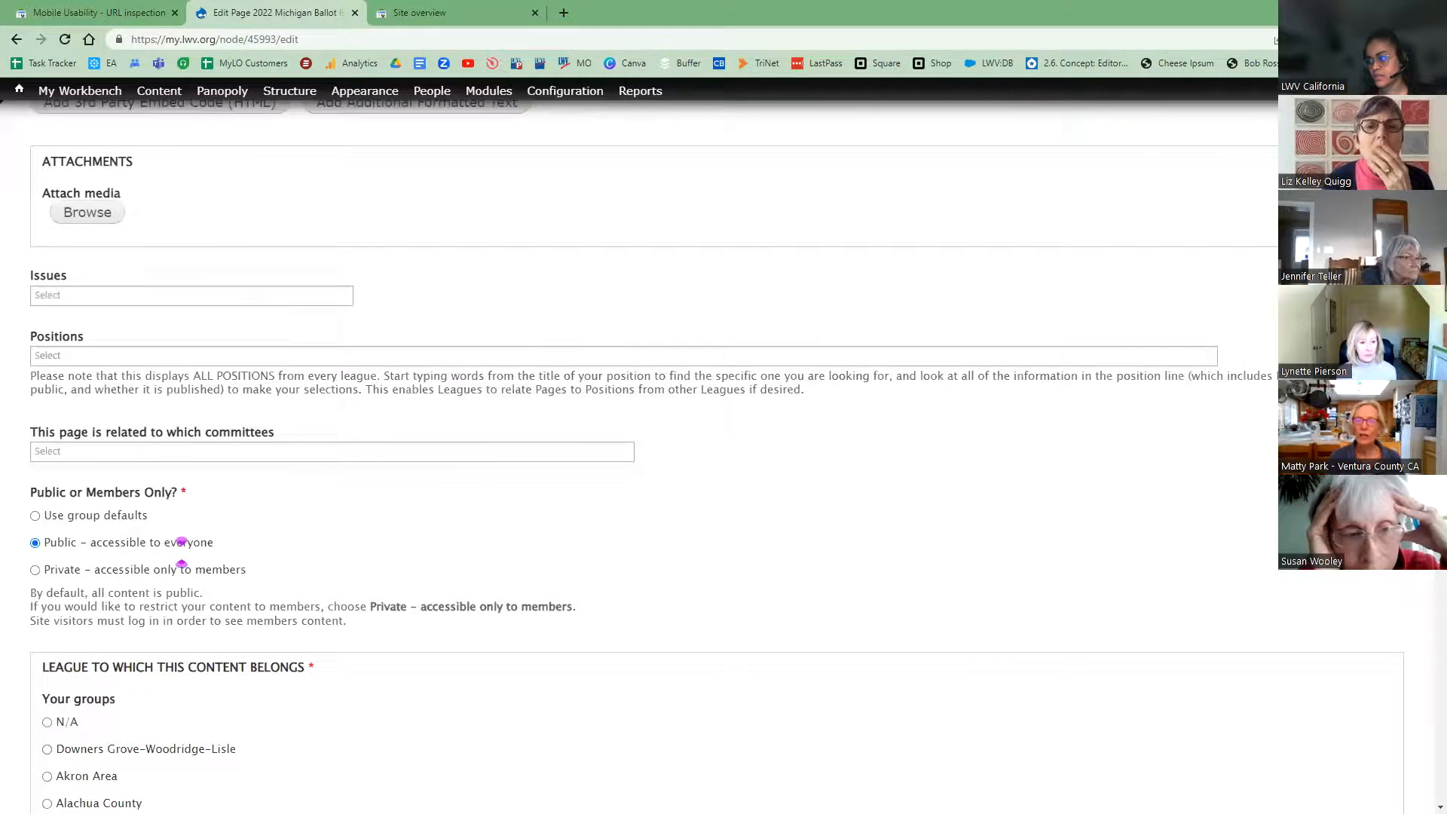
{"action": "scroll", "coordinate": [904, 433], "scroll_direction": "down", "scroll_amount": 3}
{"action": "scroll", "coordinate": [656, 453], "scroll_direction": "down", "scroll_amount": 15}
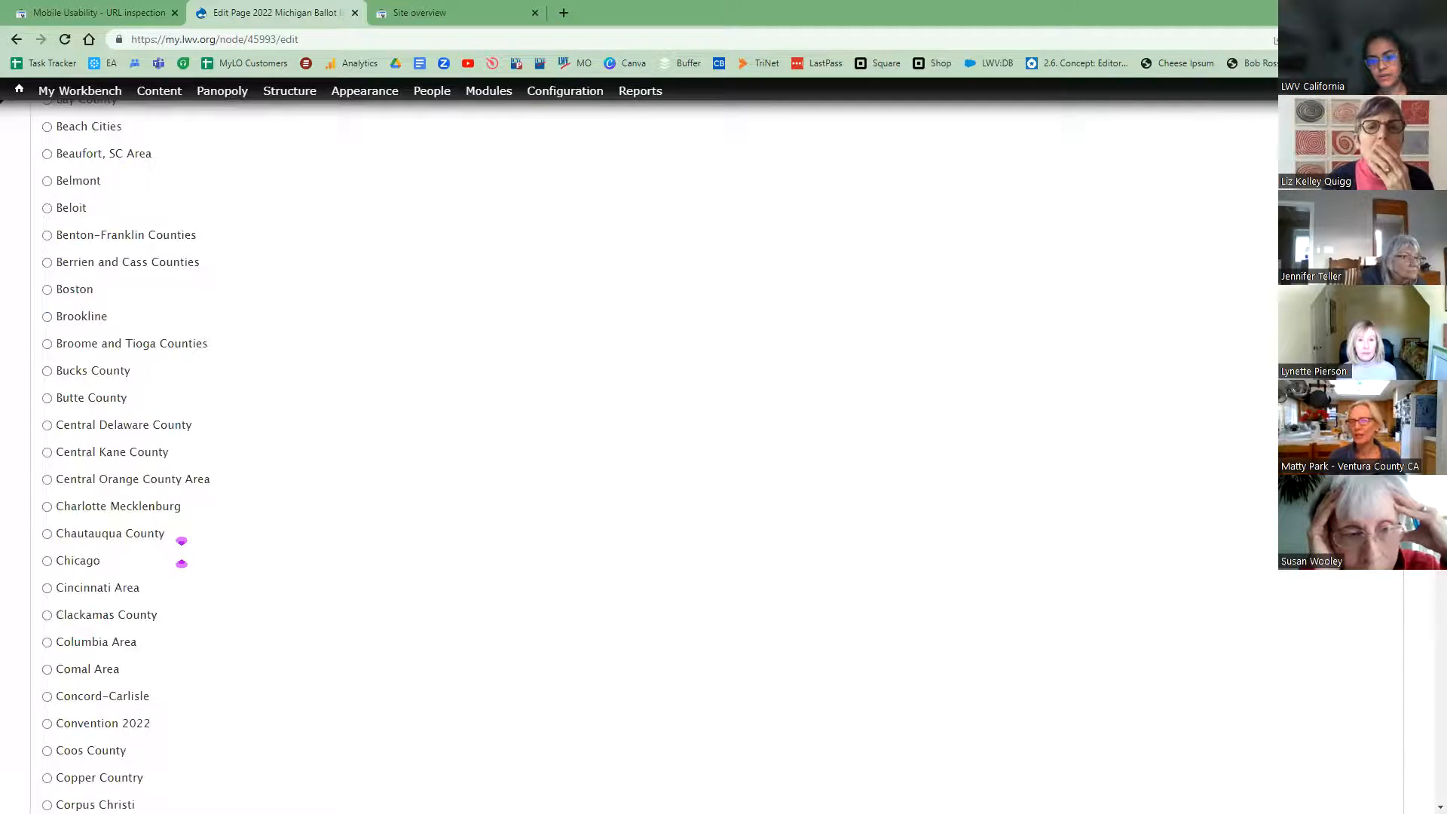
{"action": "scroll", "coordinate": [656, 453], "scroll_direction": "down", "scroll_amount": 20}
{"action": "scroll", "coordinate": [656, 452], "scroll_direction": "up", "scroll_amount": 1}
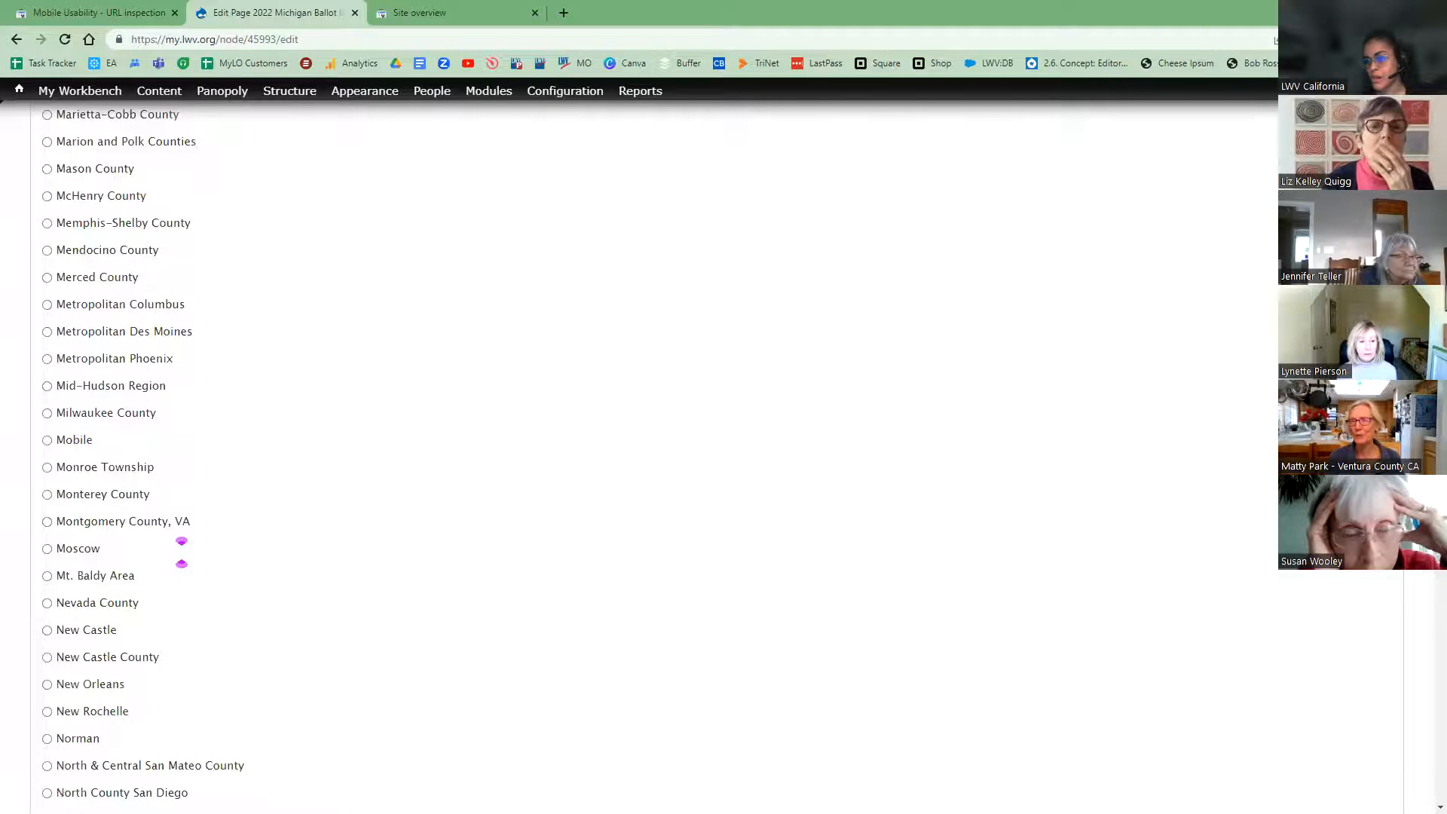
{"action": "scroll", "coordinate": [181, 553], "scroll_direction": "up", "scroll_amount": 20}
{"action": "scroll", "coordinate": [181, 553], "scroll_direction": "up", "scroll_amount": 15}
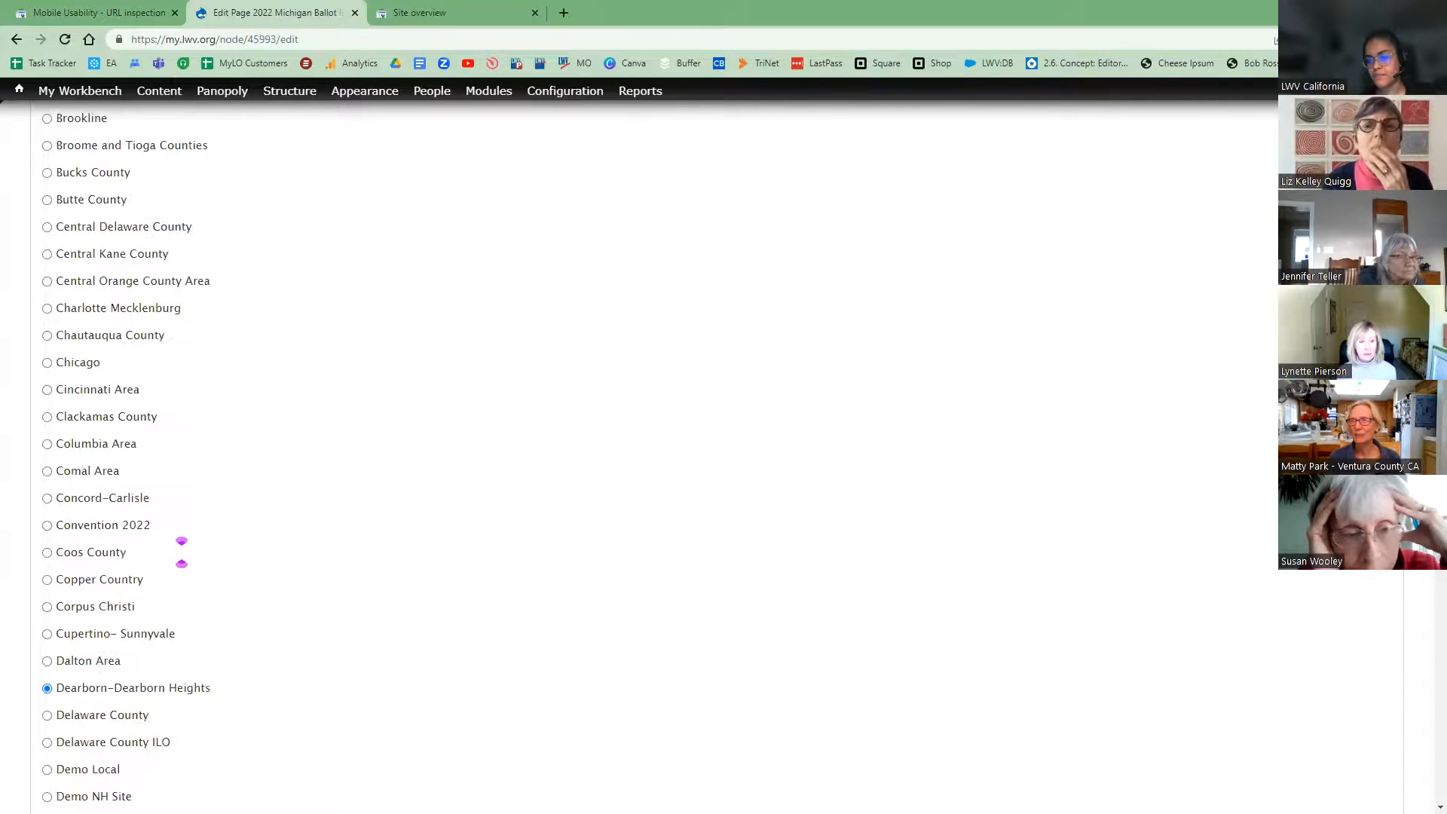
{"action": "scroll", "coordinate": [181, 552], "scroll_direction": "up", "scroll_amount": 20}
{"action": "scroll", "coordinate": [181, 553], "scroll_direction": "up", "scroll_amount": 10}
{"action": "scroll", "coordinate": [1427, 728], "scroll_direction": "down", "scroll_amount": 20}
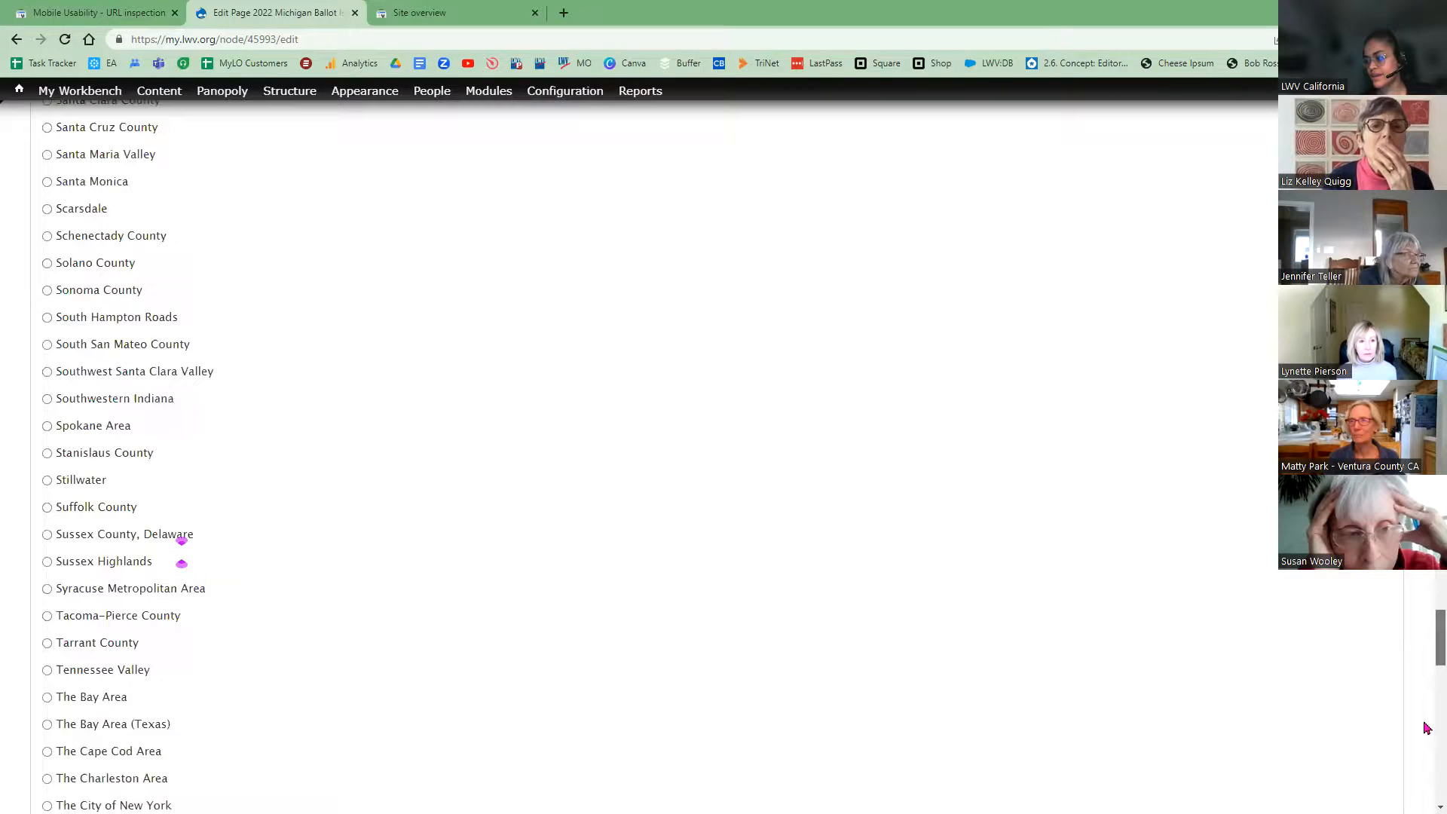
{"action": "scroll", "coordinate": [378, 503], "scroll_direction": "down", "scroll_amount": 20}
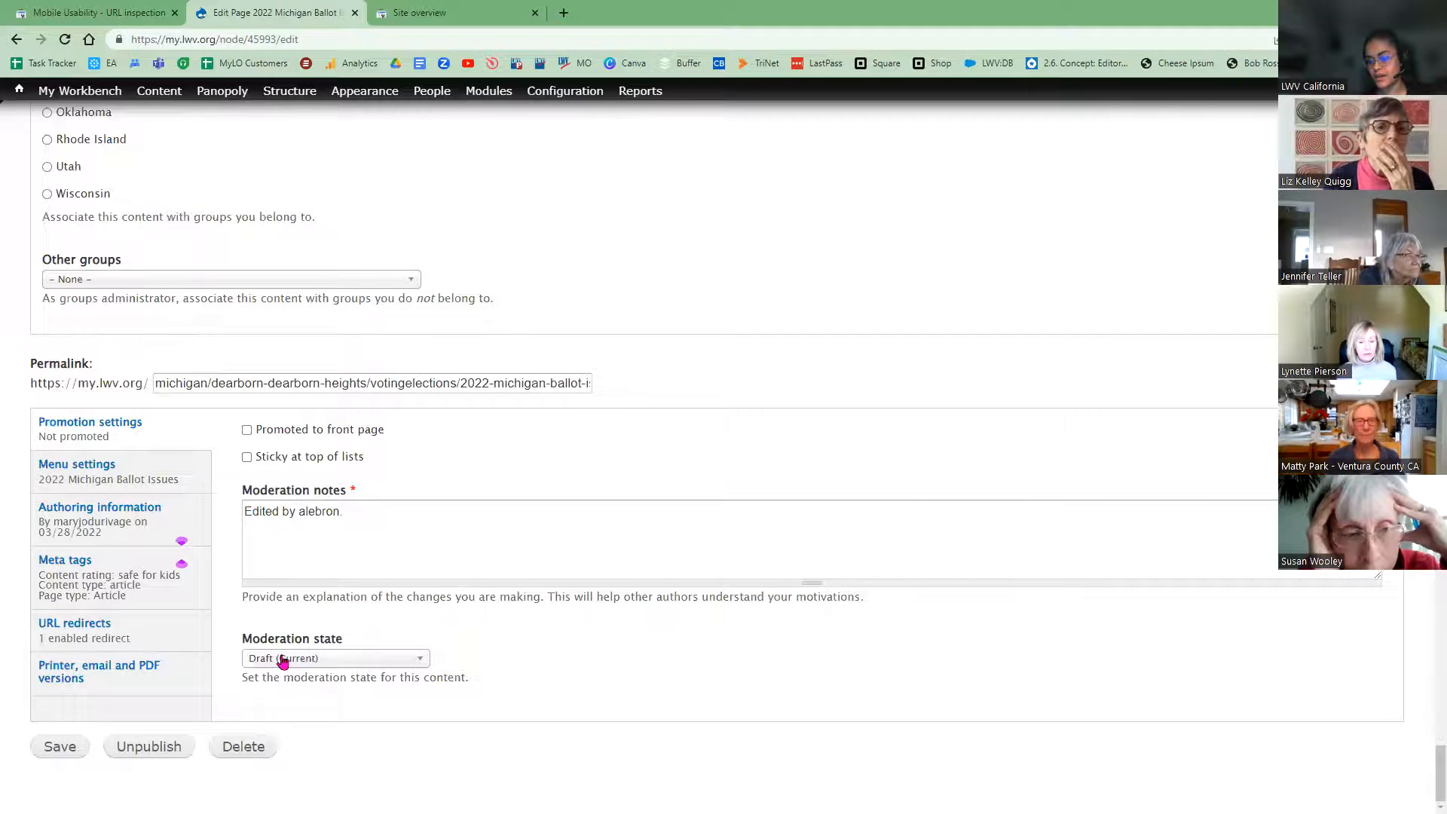
Step: Set moderation state to Published, save, and confirm the video now fits the content width
{"action": "left_click", "coordinate": [292, 663]}
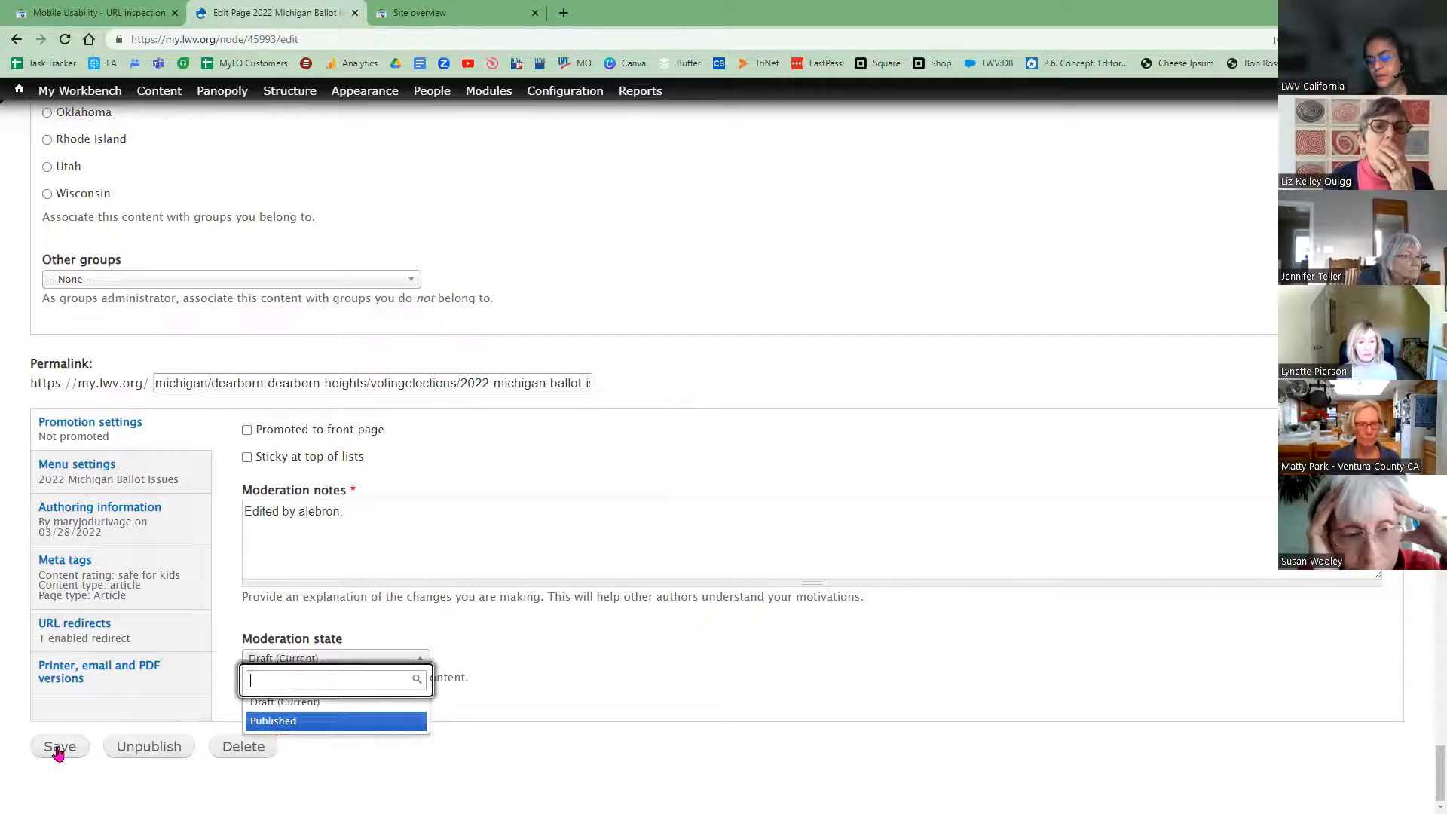
{"action": "key", "text": "Return"}
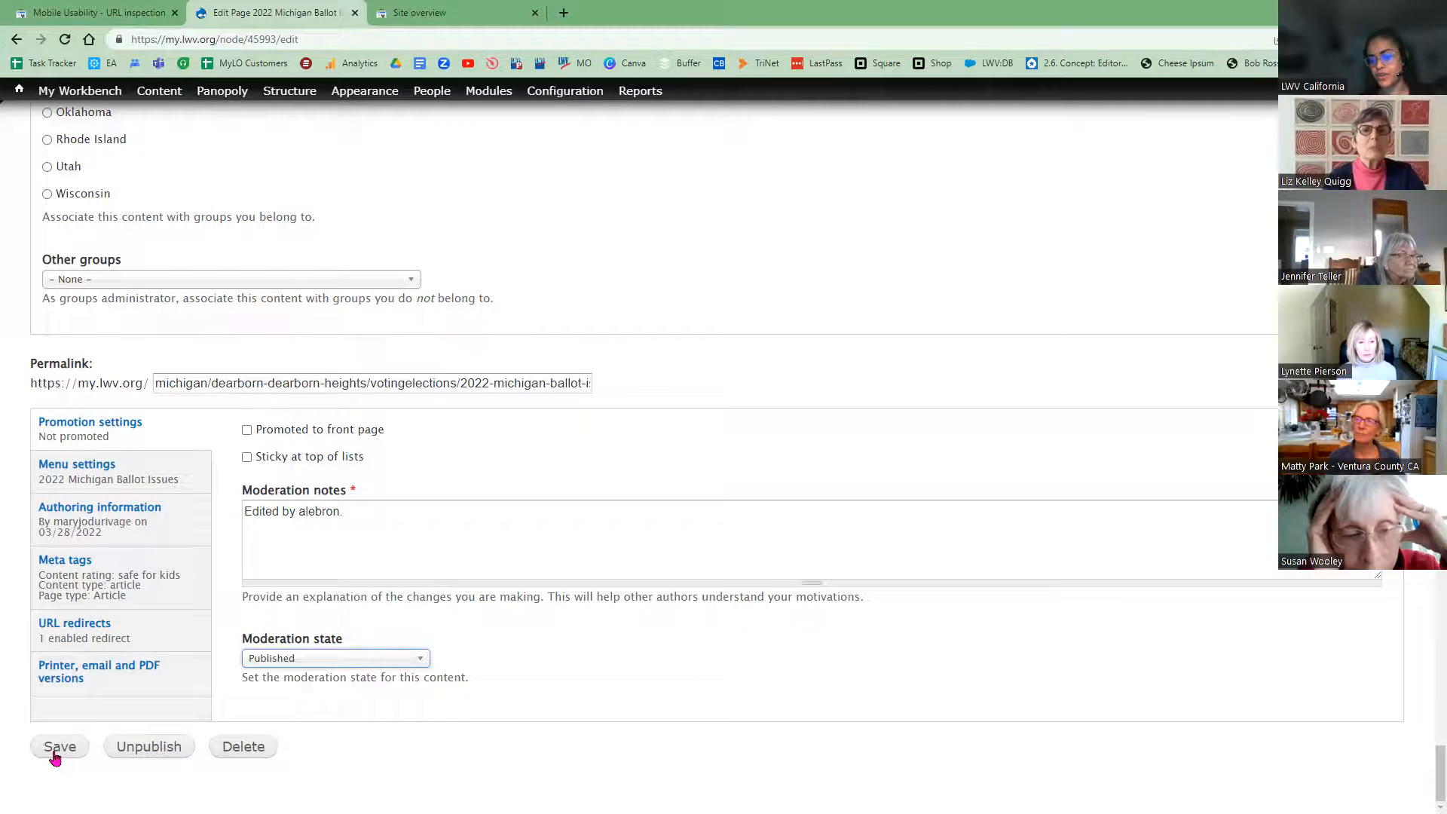
{"action": "left_click", "coordinate": [56, 754]}
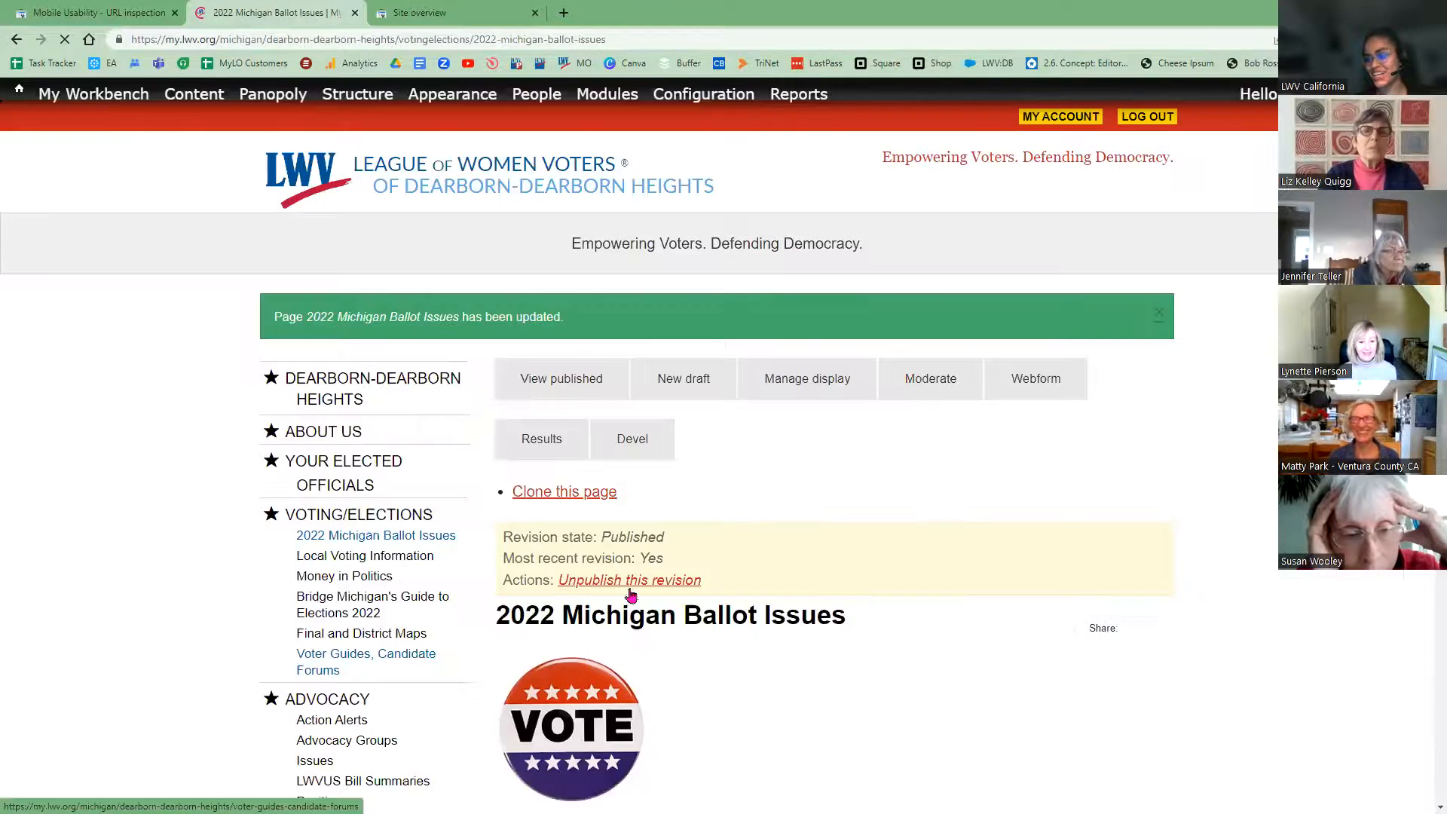
{"action": "scroll", "coordinate": [838, 475], "scroll_direction": "down", "scroll_amount": 5}
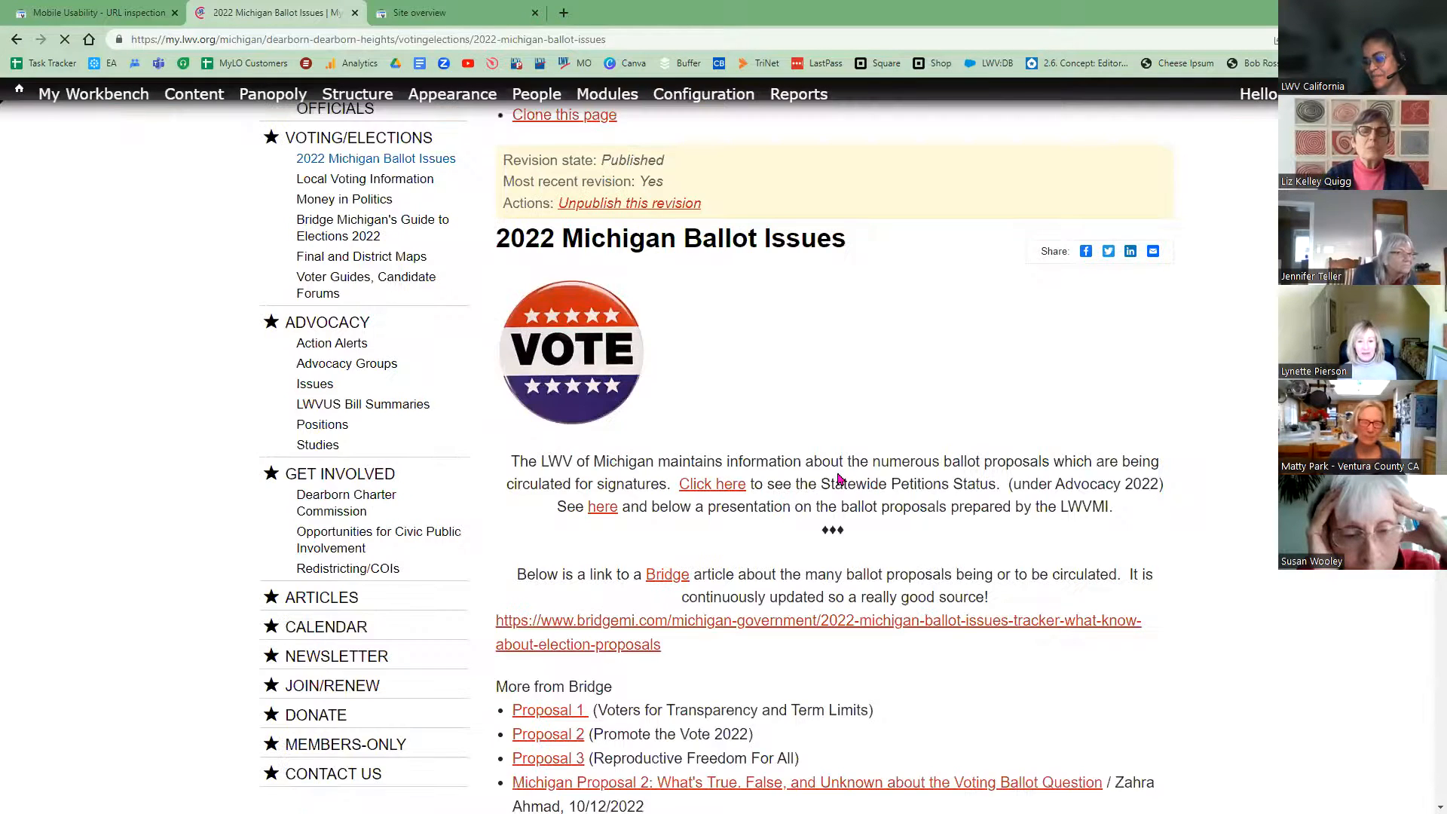
{"action": "scroll", "coordinate": [834, 494], "scroll_direction": "down", "scroll_amount": 7}
{"action": "scroll", "coordinate": [528, 663], "scroll_direction": "down", "scroll_amount": 10}
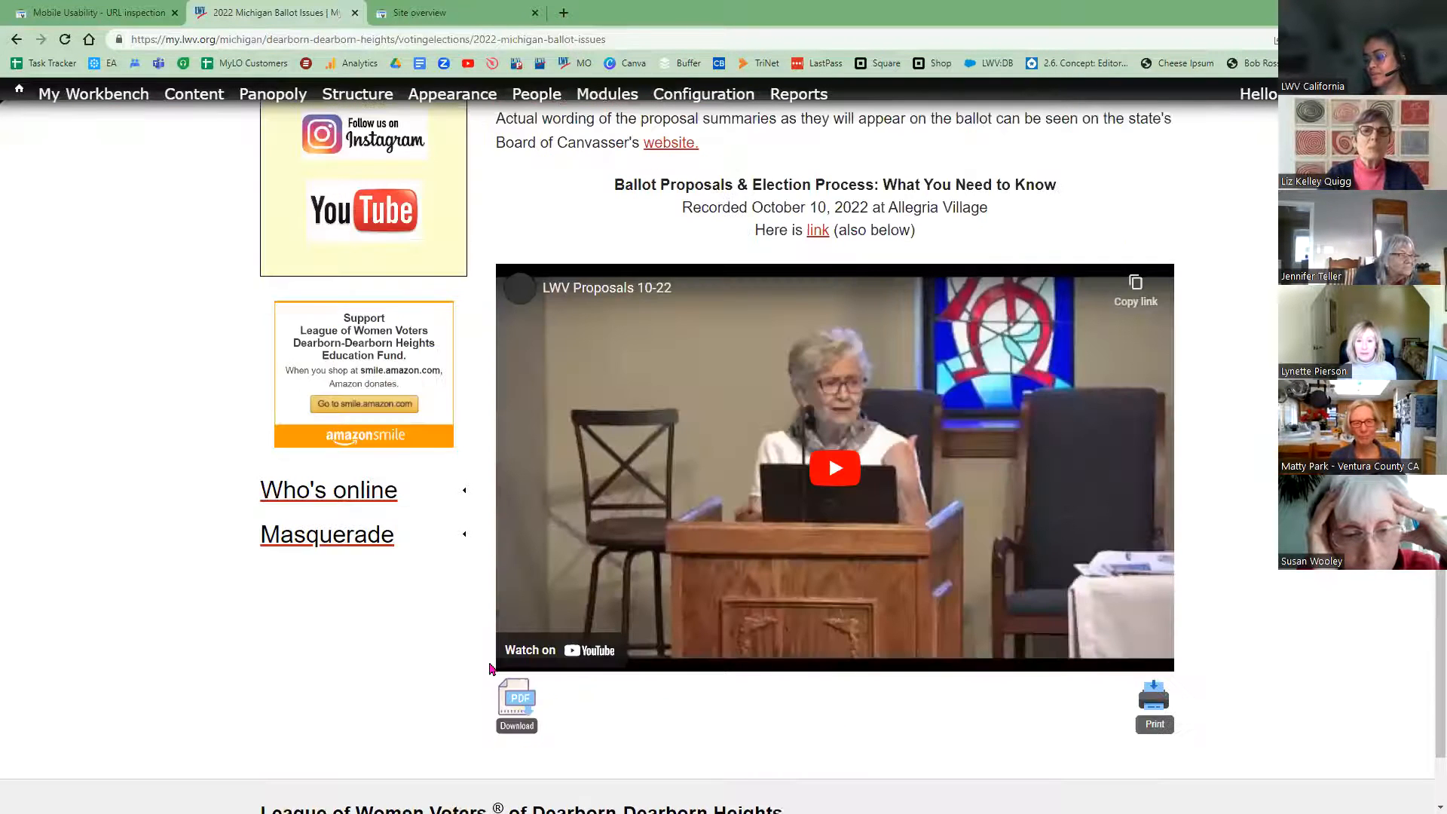
{"action": "scroll", "coordinate": [974, 230], "scroll_direction": "up", "scroll_amount": 3}
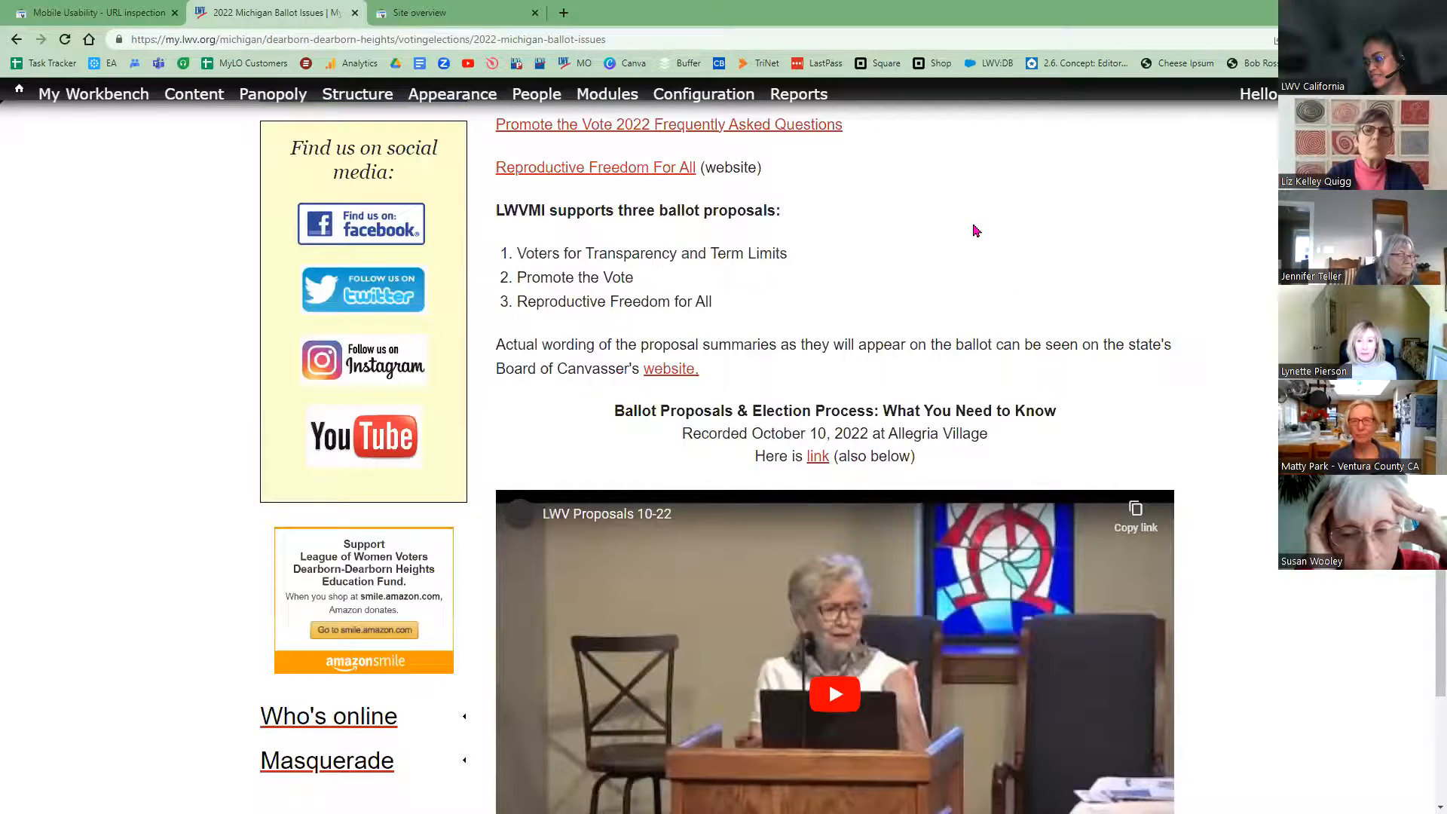
{"action": "right_click", "coordinate": [1025, 380]}
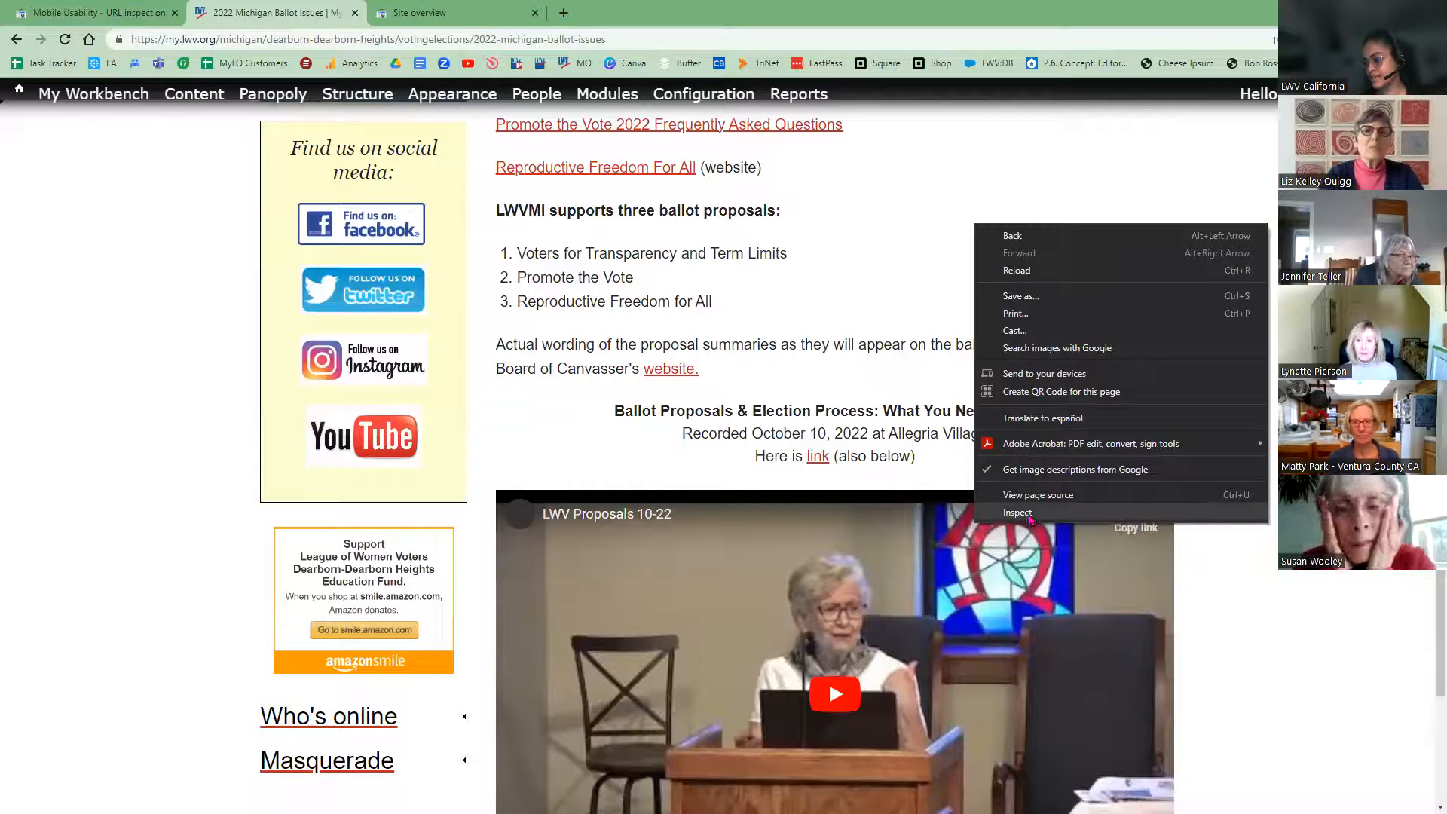
{"action": "left_click", "coordinate": [1025, 515]}
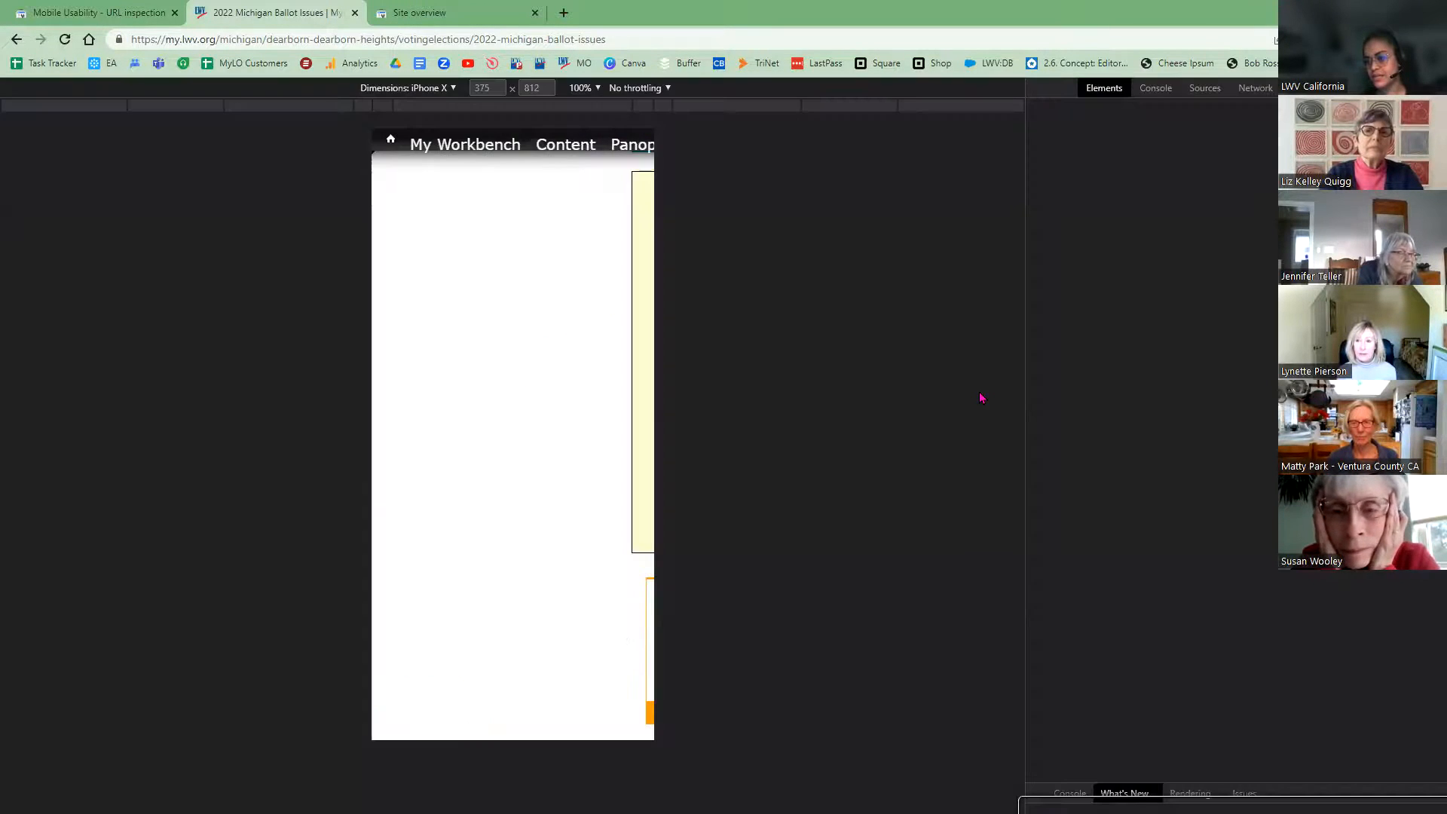
{"action": "left_click", "coordinate": [427, 91]}
{"action": "left_click", "coordinate": [294, 416]}
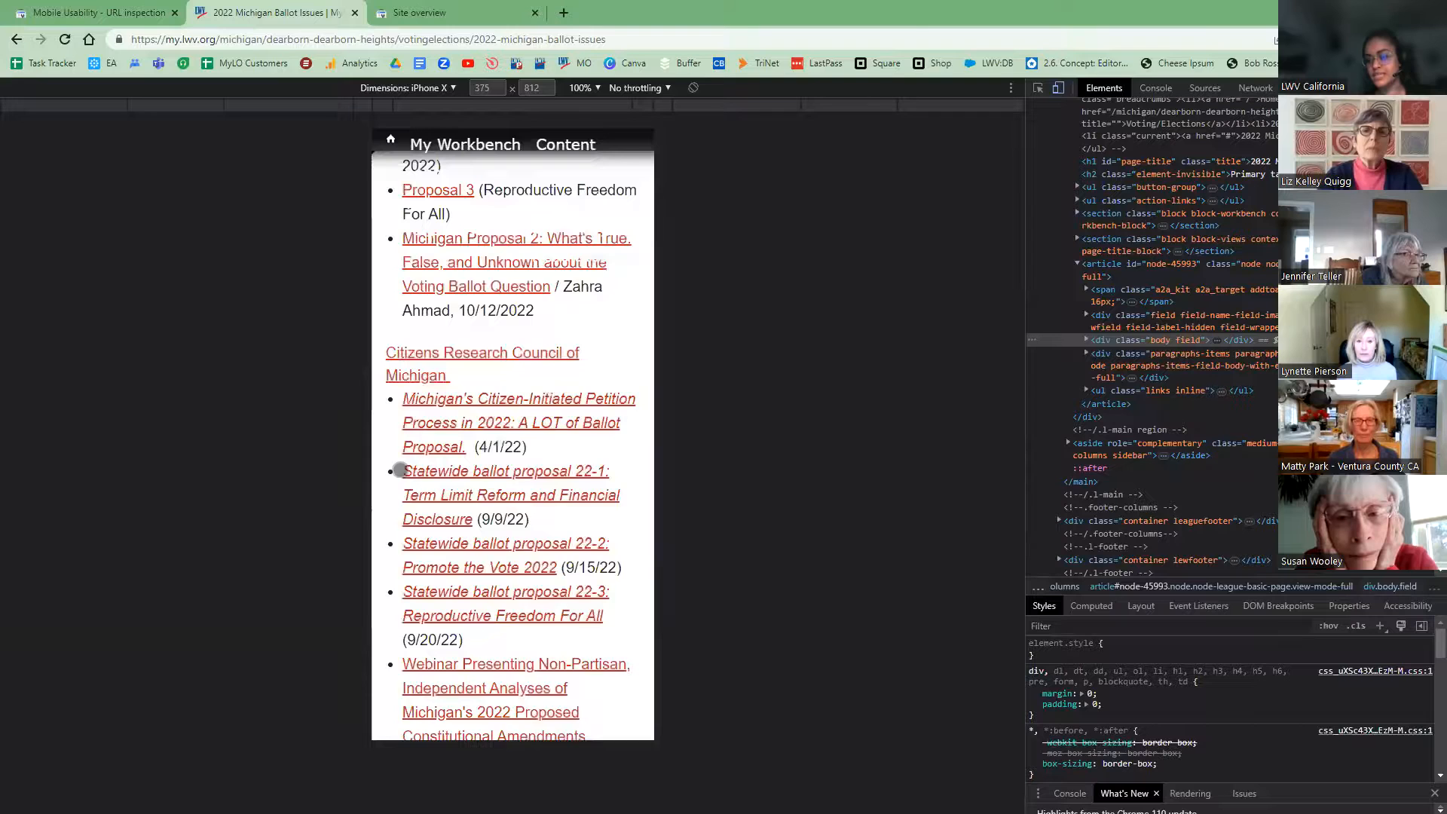
{"action": "scroll", "coordinate": [406, 475], "scroll_direction": "down", "scroll_amount": 1}
{"action": "scroll", "coordinate": [410, 481], "scroll_direction": "down", "scroll_amount": 3}
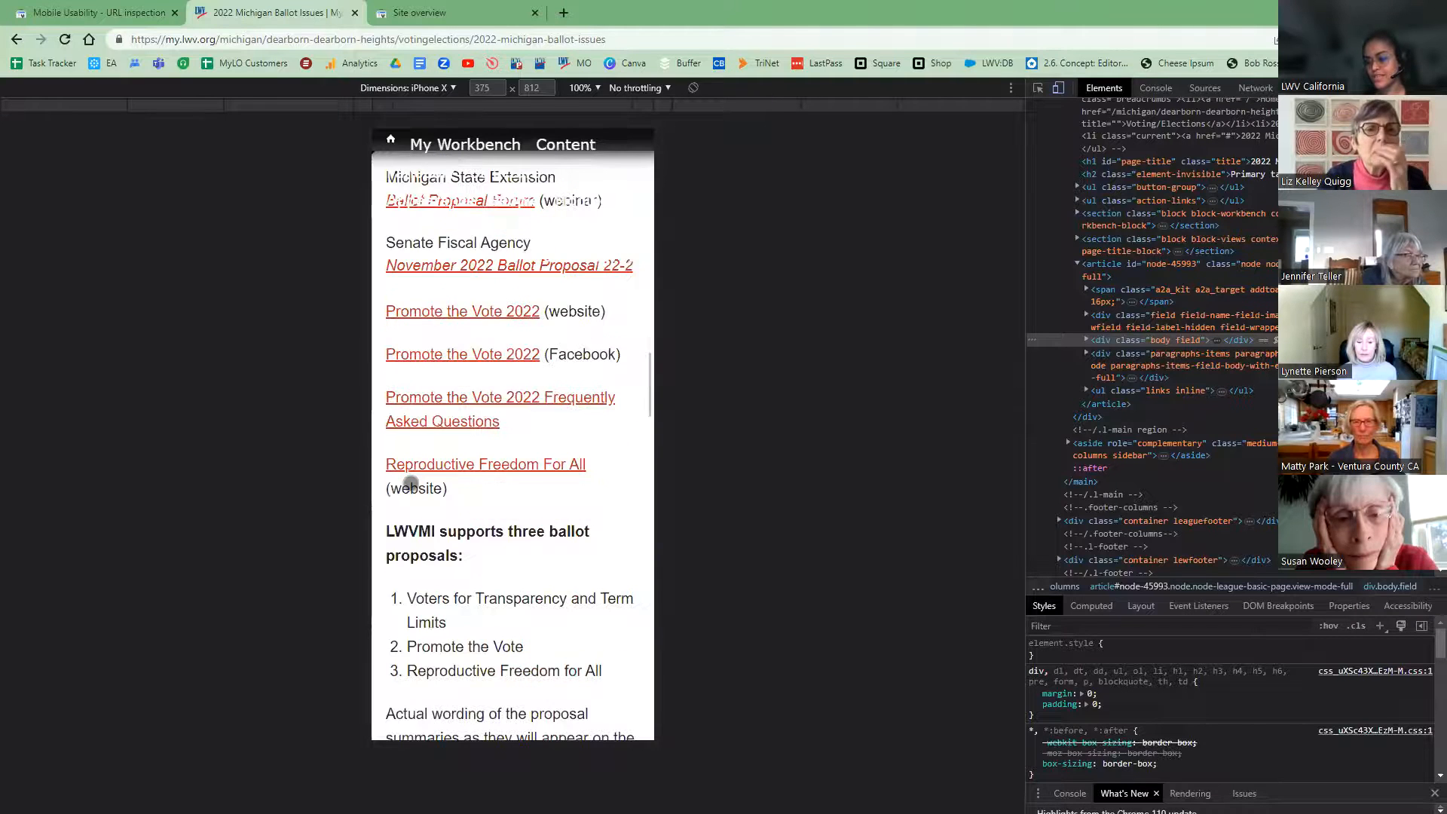
{"action": "scroll", "coordinate": [410, 484], "scroll_direction": "down", "scroll_amount": 3}
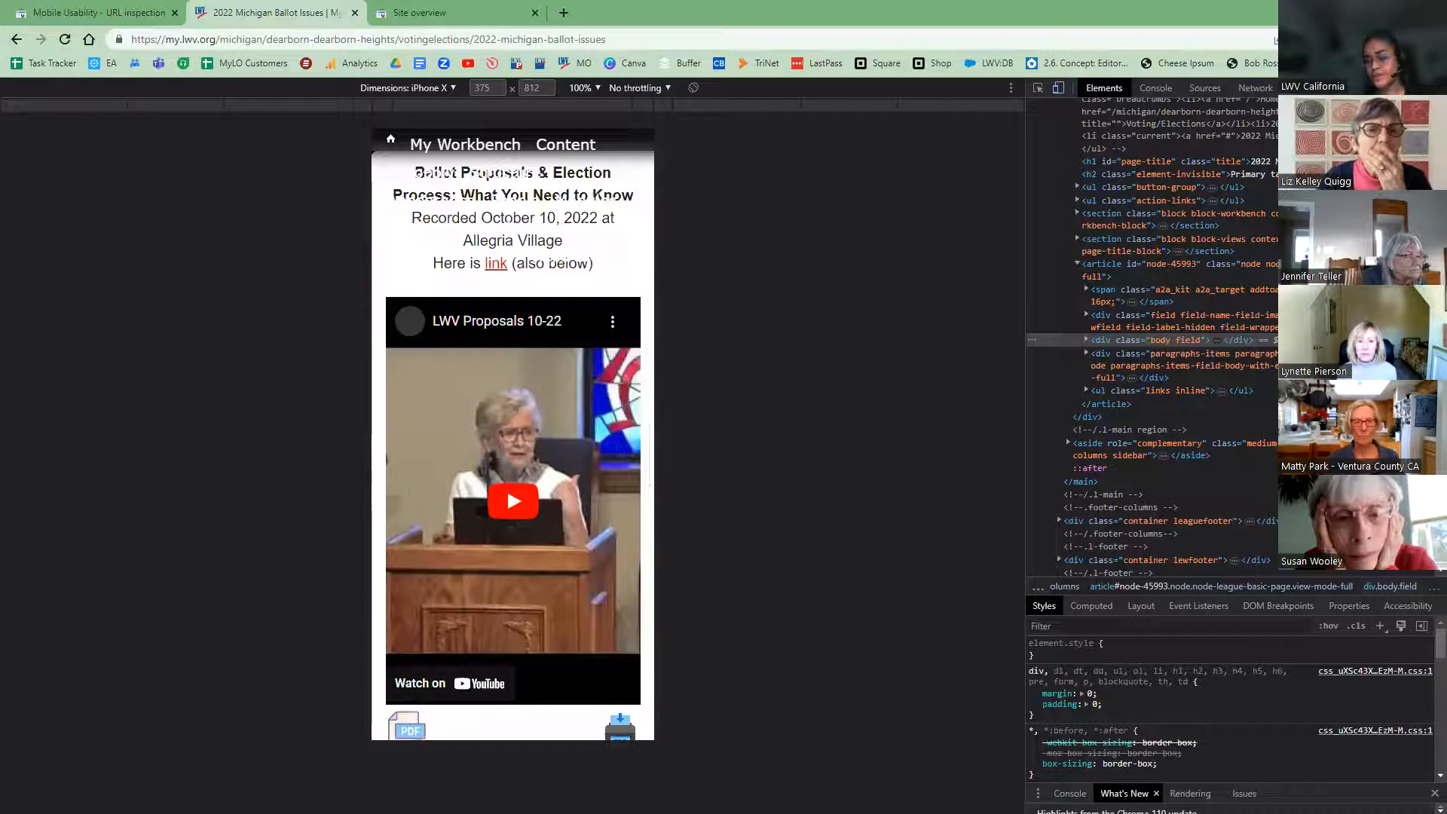
{"action": "scroll", "coordinate": [407, 595], "scroll_direction": "up", "scroll_amount": 1}
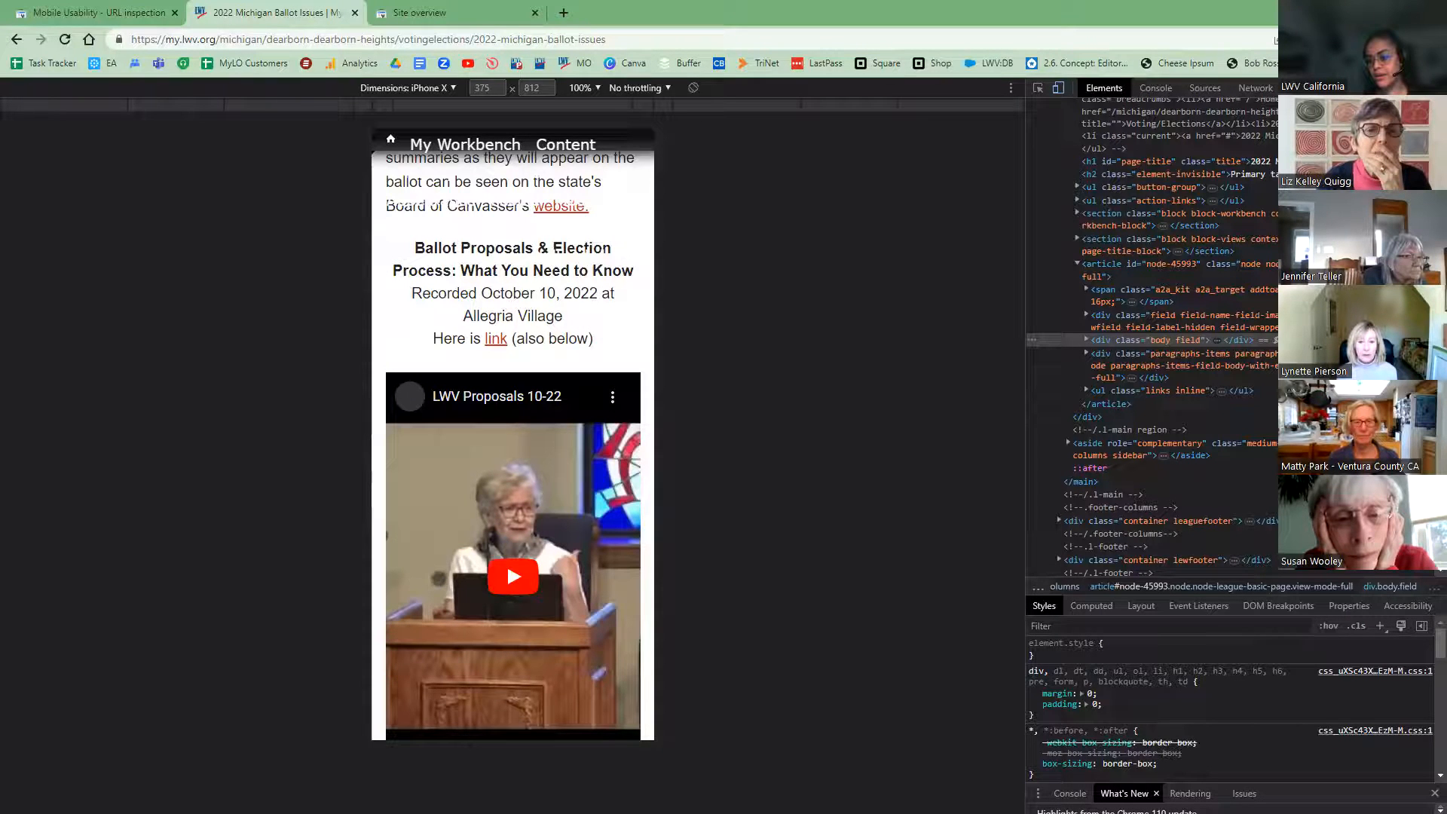
{"action": "scroll", "coordinate": [445, 689], "scroll_direction": "down", "scroll_amount": 1}
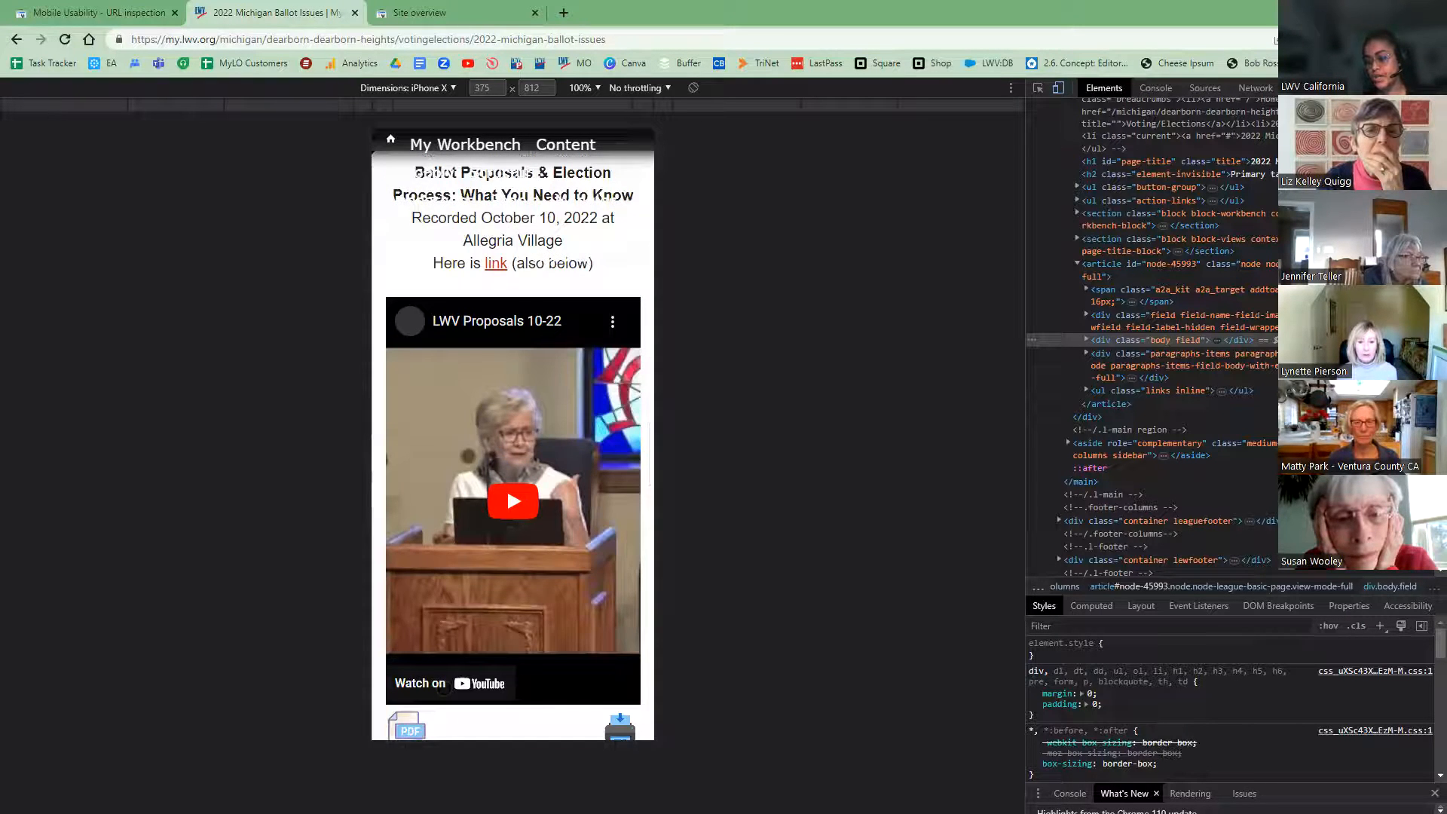
{"action": "scroll", "coordinate": [401, 537], "scroll_direction": "up", "scroll_amount": 1}
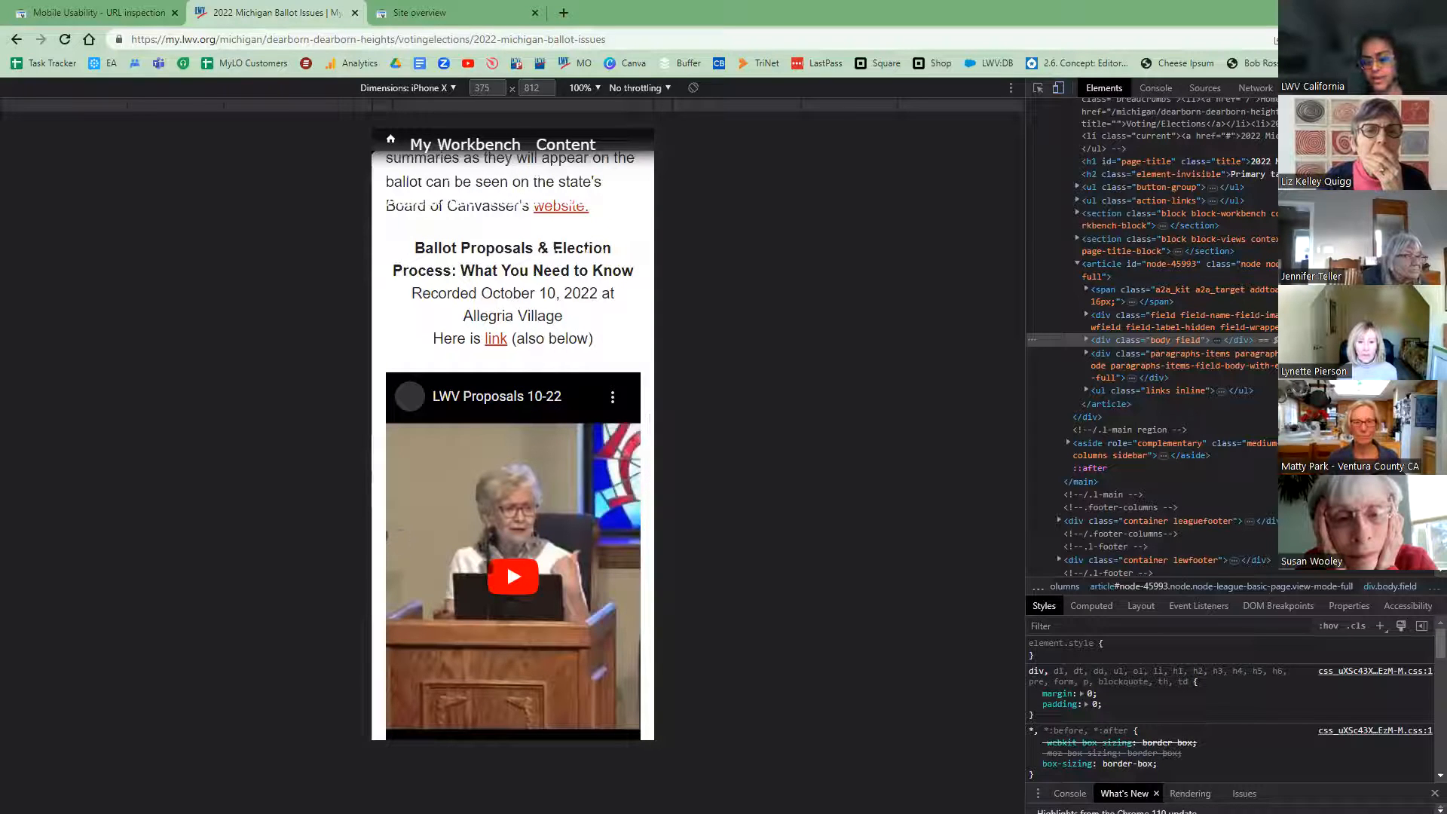
{"action": "left_click", "coordinate": [513, 577]}
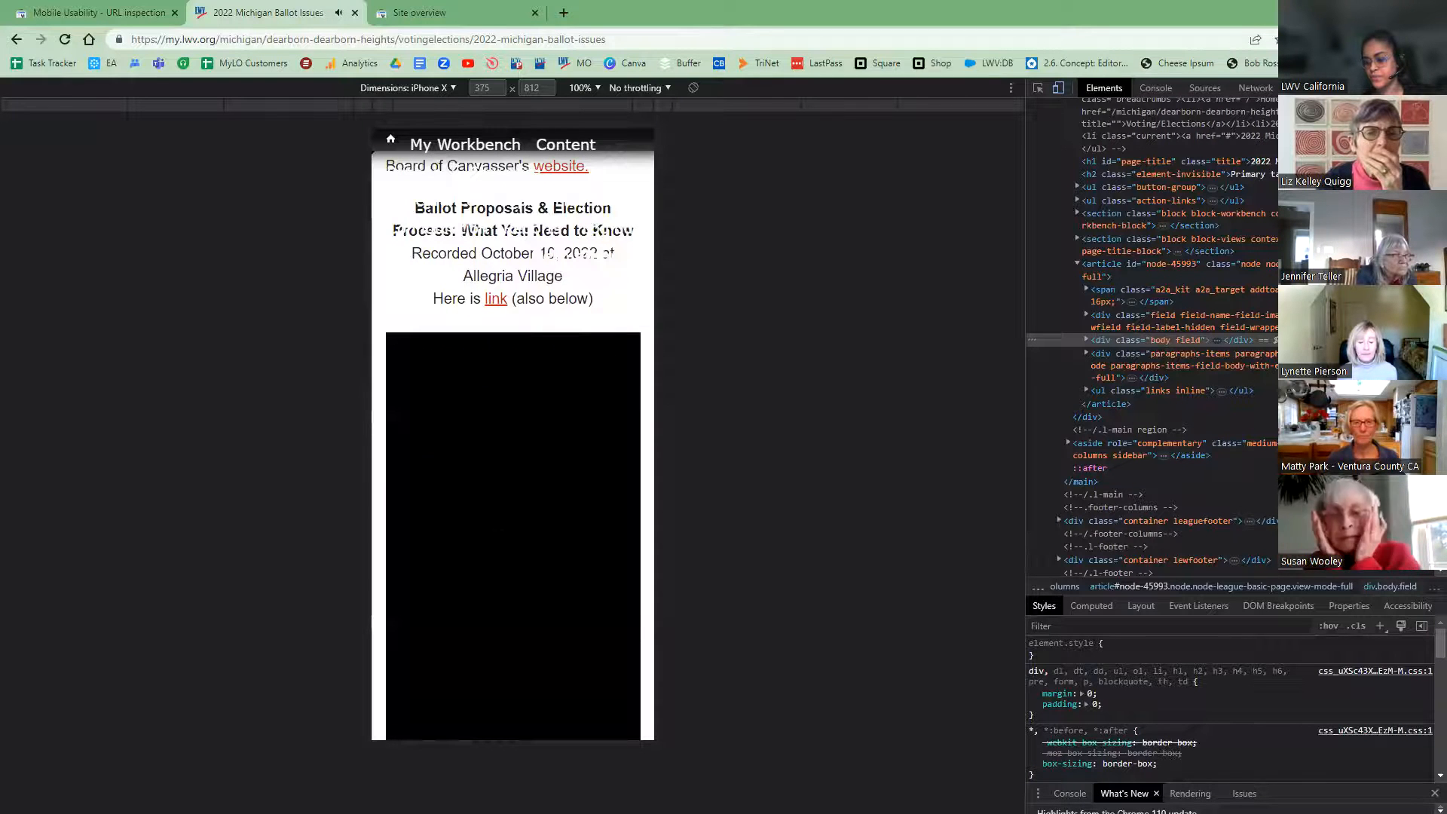
{"action": "left_click", "coordinate": [414, 725]}
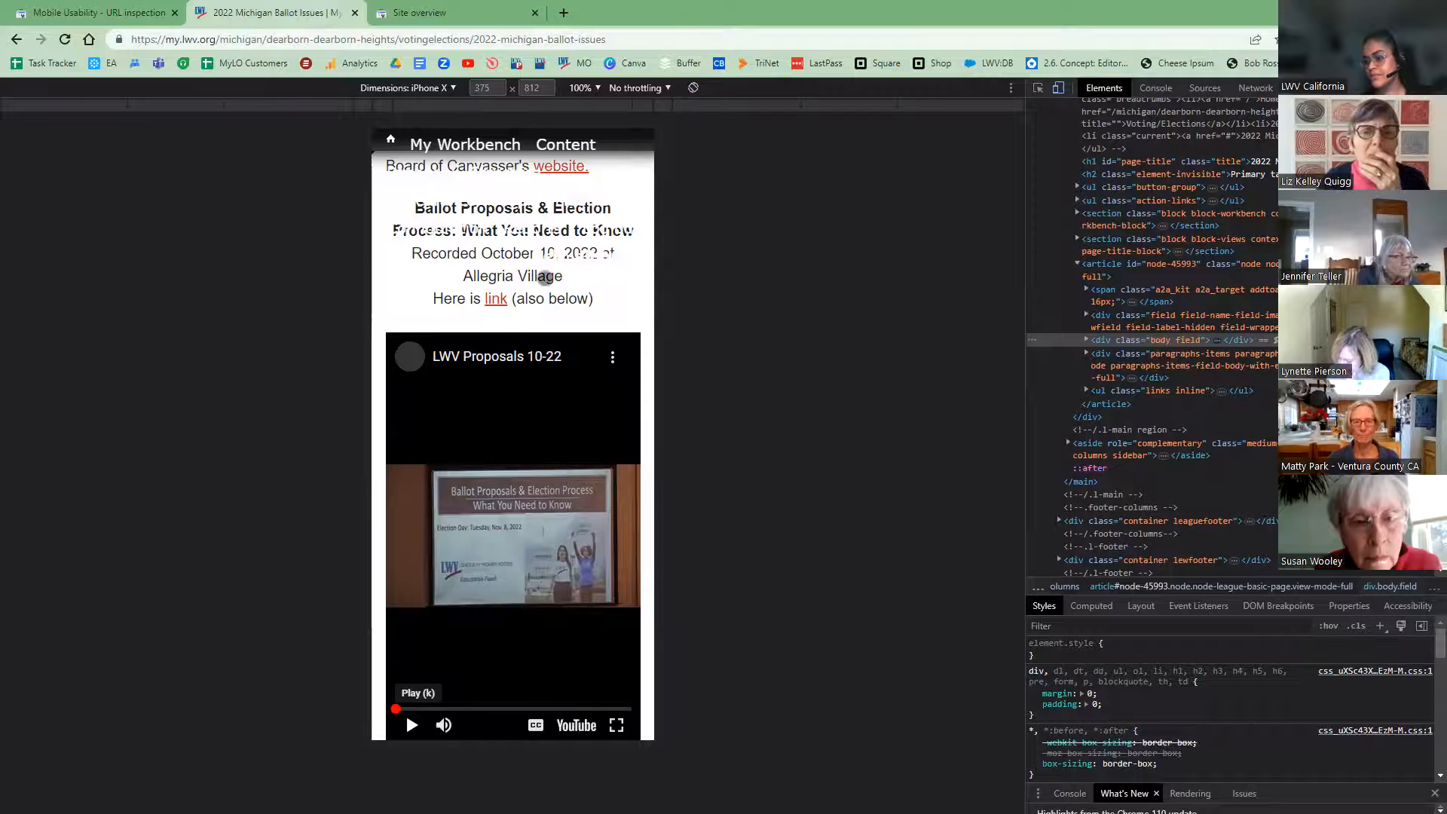
{"action": "left_click", "coordinate": [693, 88]}
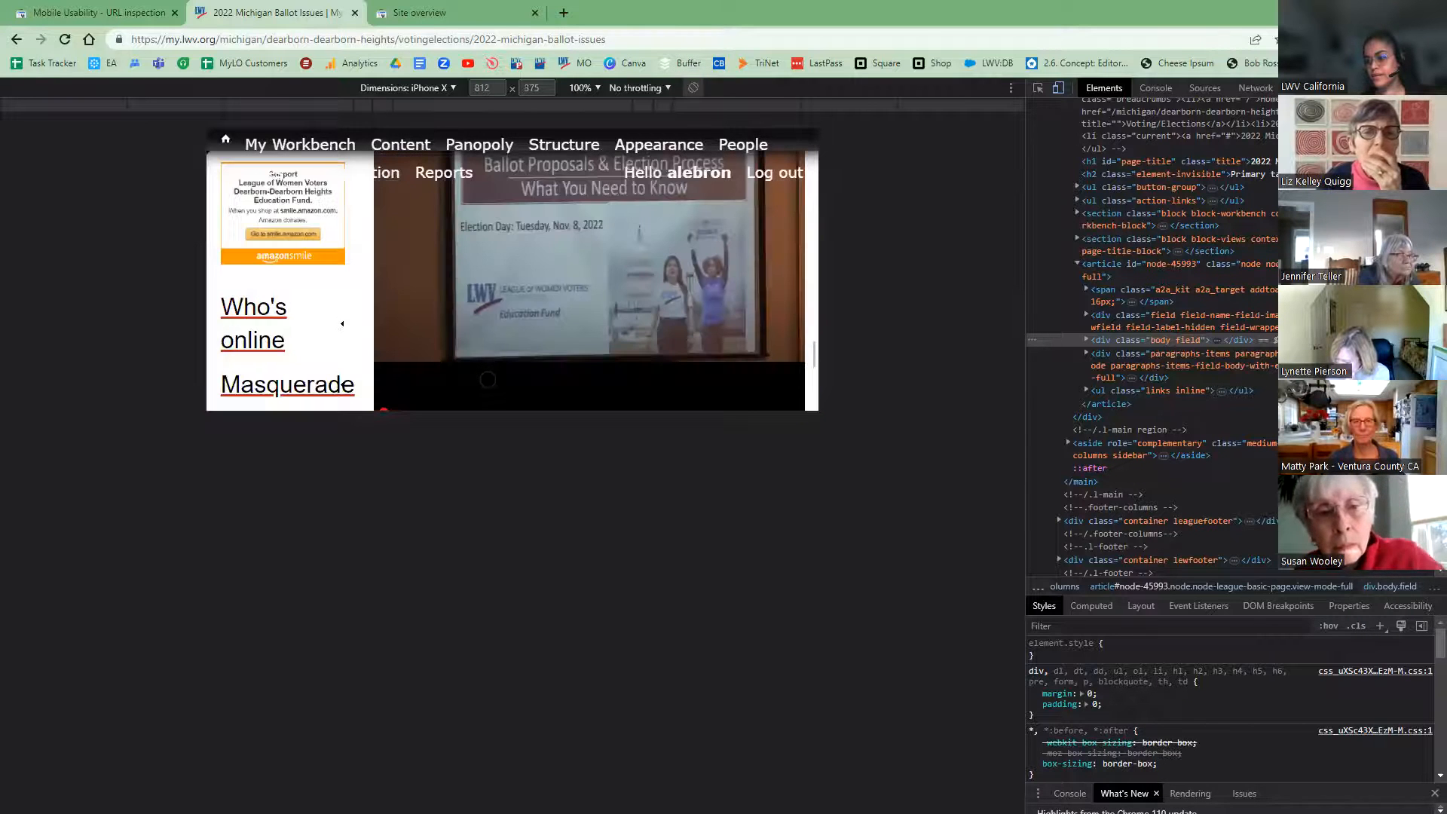
{"action": "scroll", "coordinate": [487, 380], "scroll_direction": "up", "scroll_amount": 12}
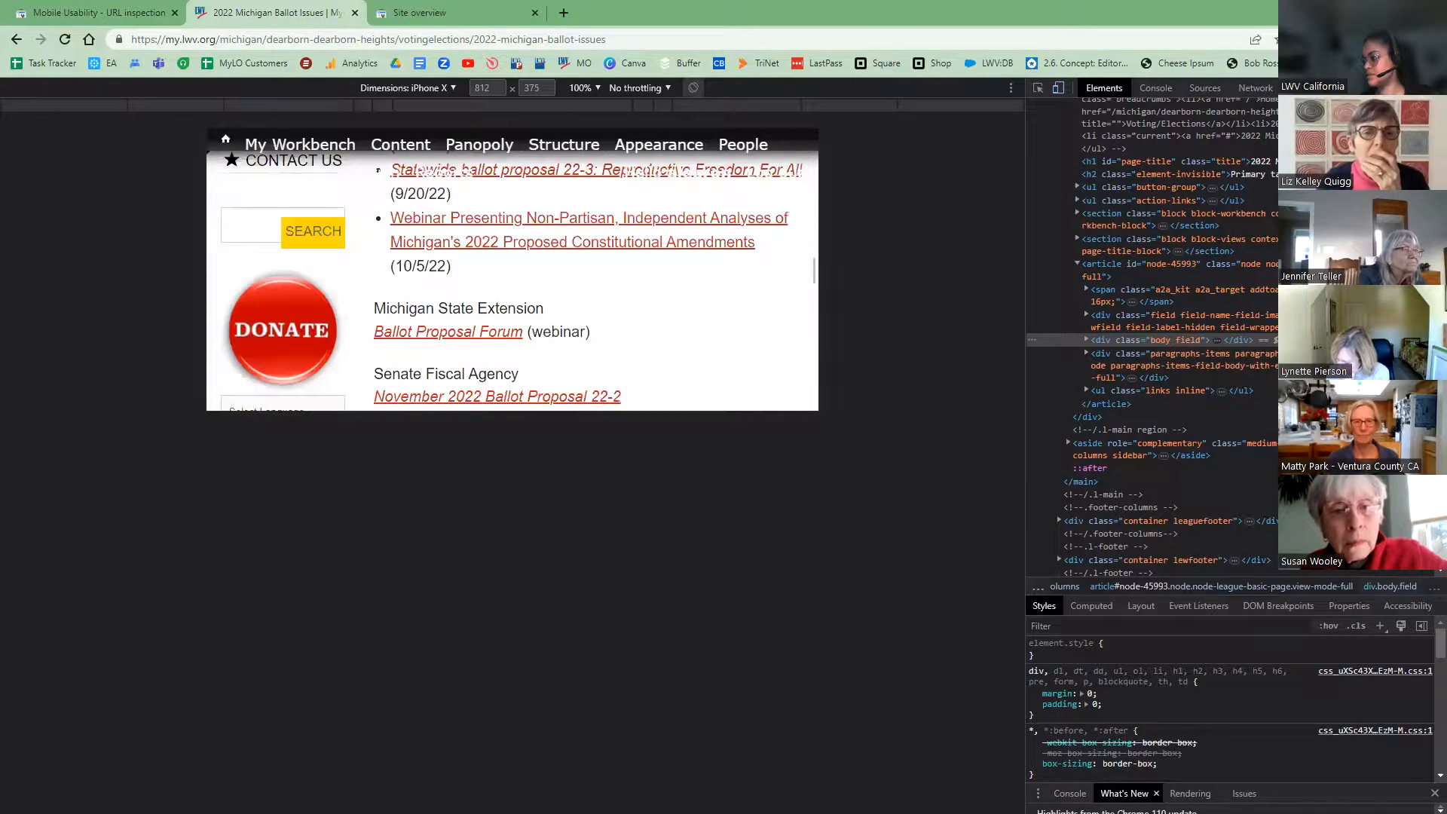
{"action": "scroll", "coordinate": [513, 271], "scroll_direction": "up", "scroll_amount": 3}
{"action": "key", "text": "F12"}
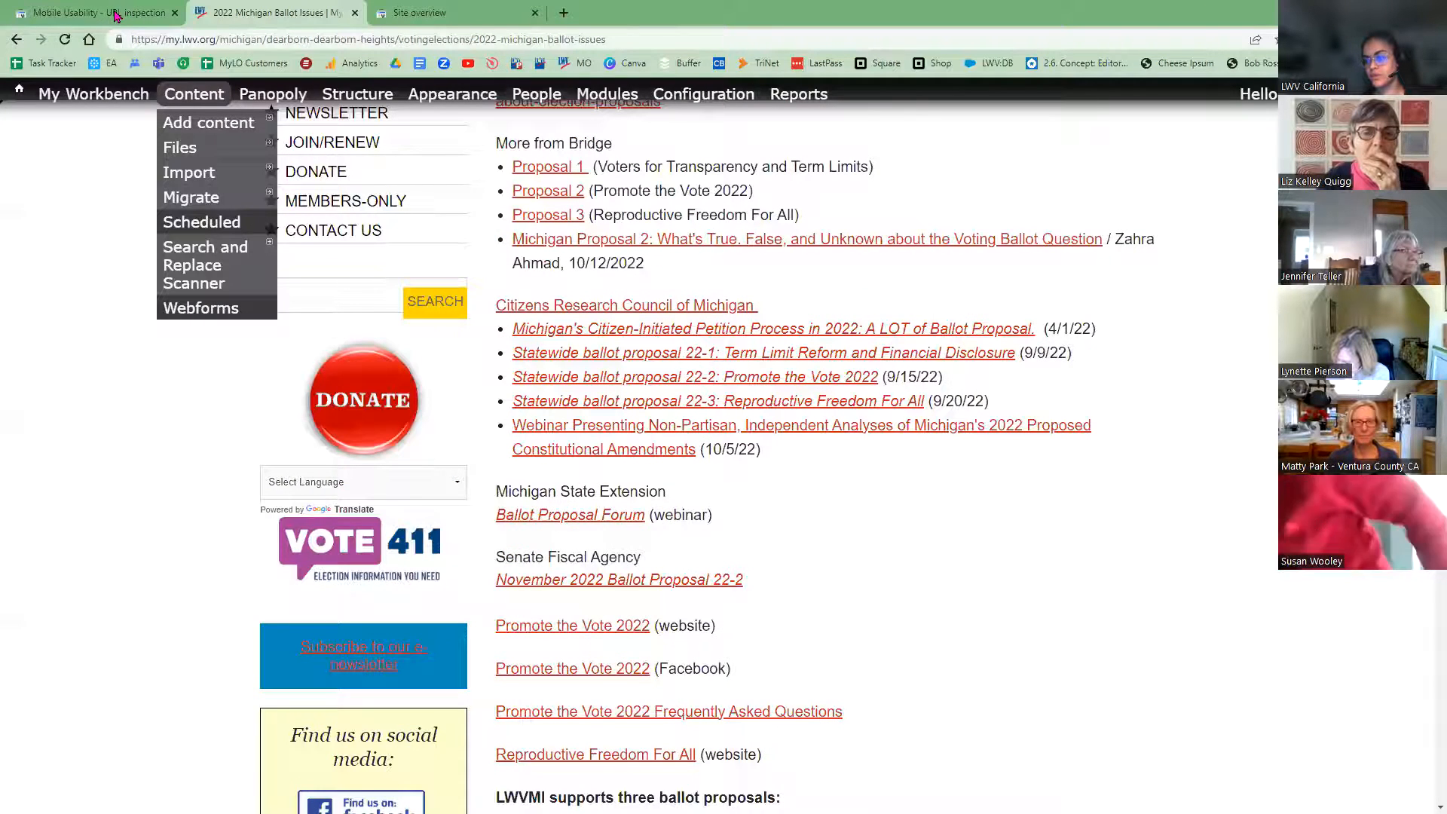
Step: Go back to Search Console and show the Mobile Usability report
{"action": "left_click", "coordinate": [115, 15]}
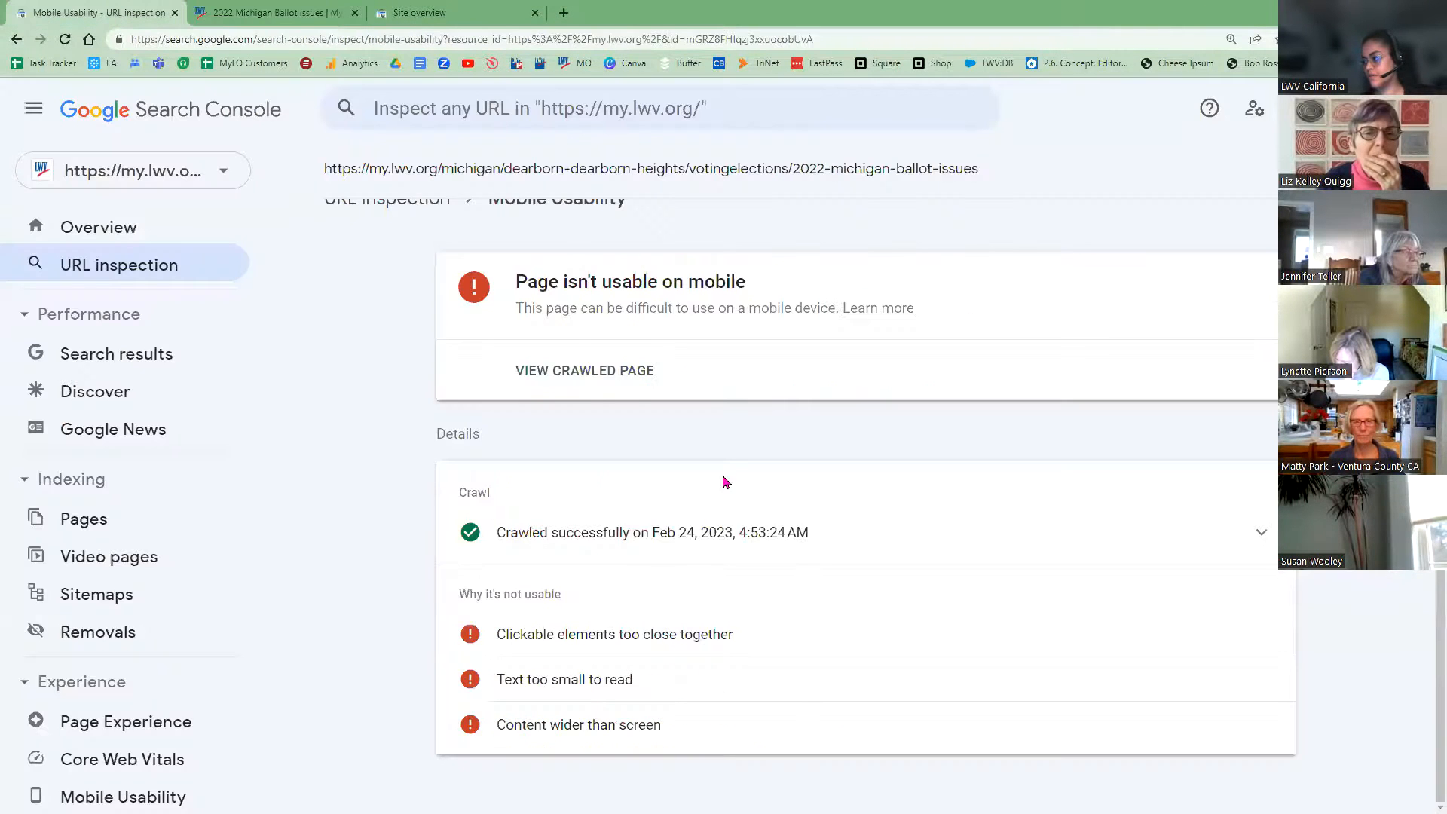
{"action": "scroll", "coordinate": [753, 499], "scroll_direction": "up", "scroll_amount": 1}
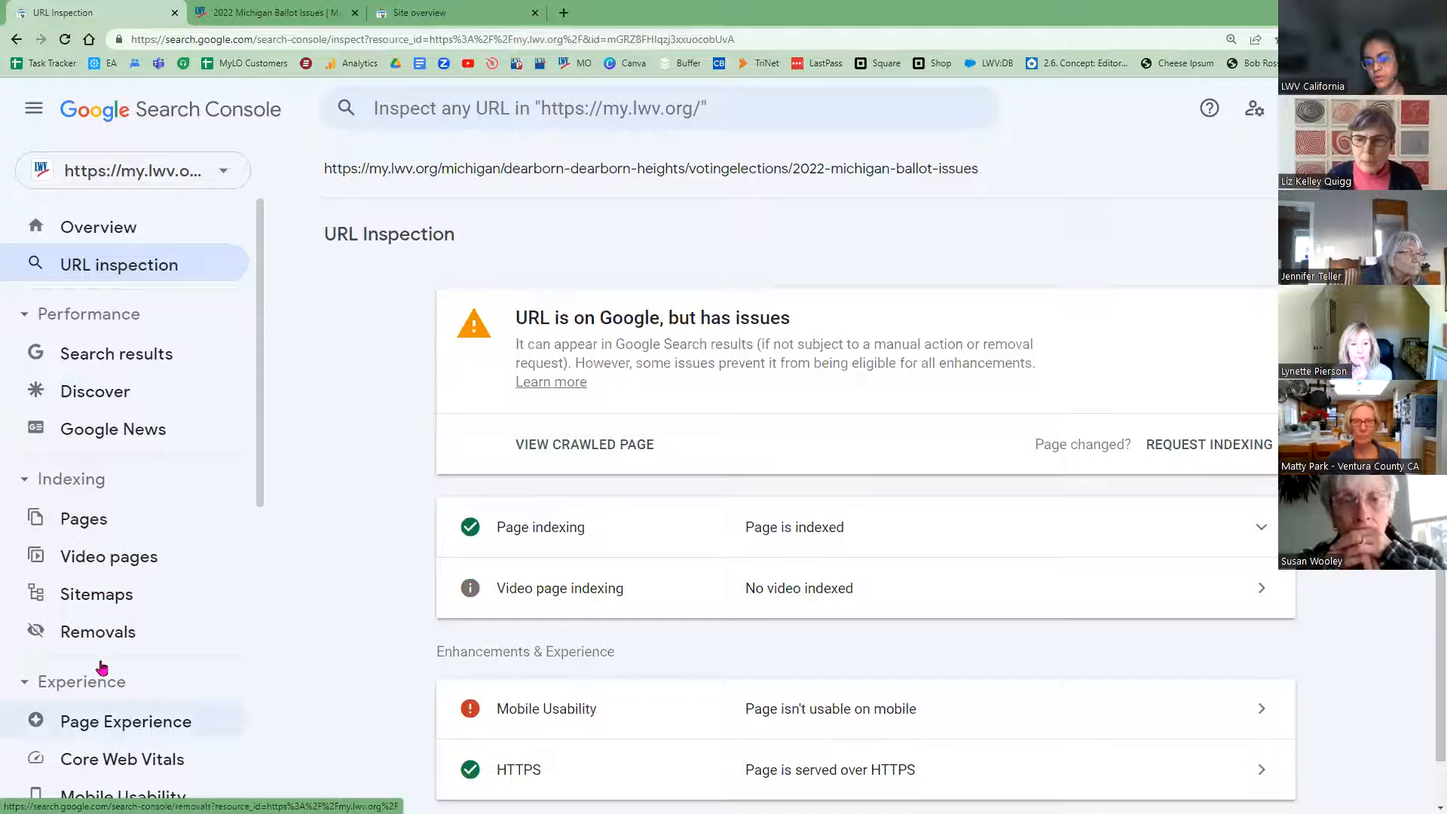
{"action": "scroll", "coordinate": [102, 722], "scroll_direction": "down", "scroll_amount": 1}
{"action": "left_click", "coordinate": [98, 725]}
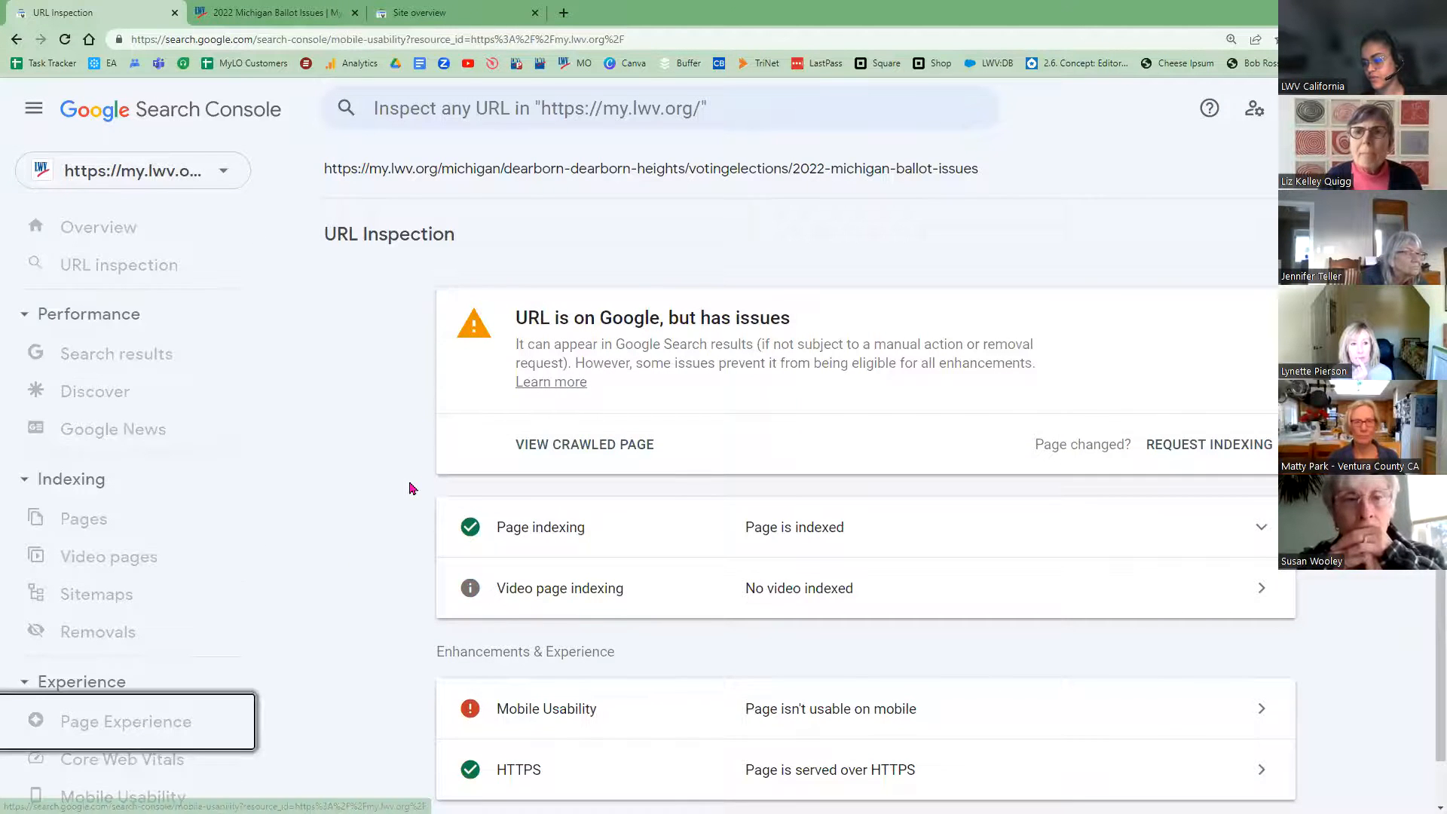
Step: From the Content wider than screen issue, run Inspect URL on the Michigan ballot issues page
{"action": "scroll", "coordinate": [531, 637], "scroll_direction": "down", "scroll_amount": 5}
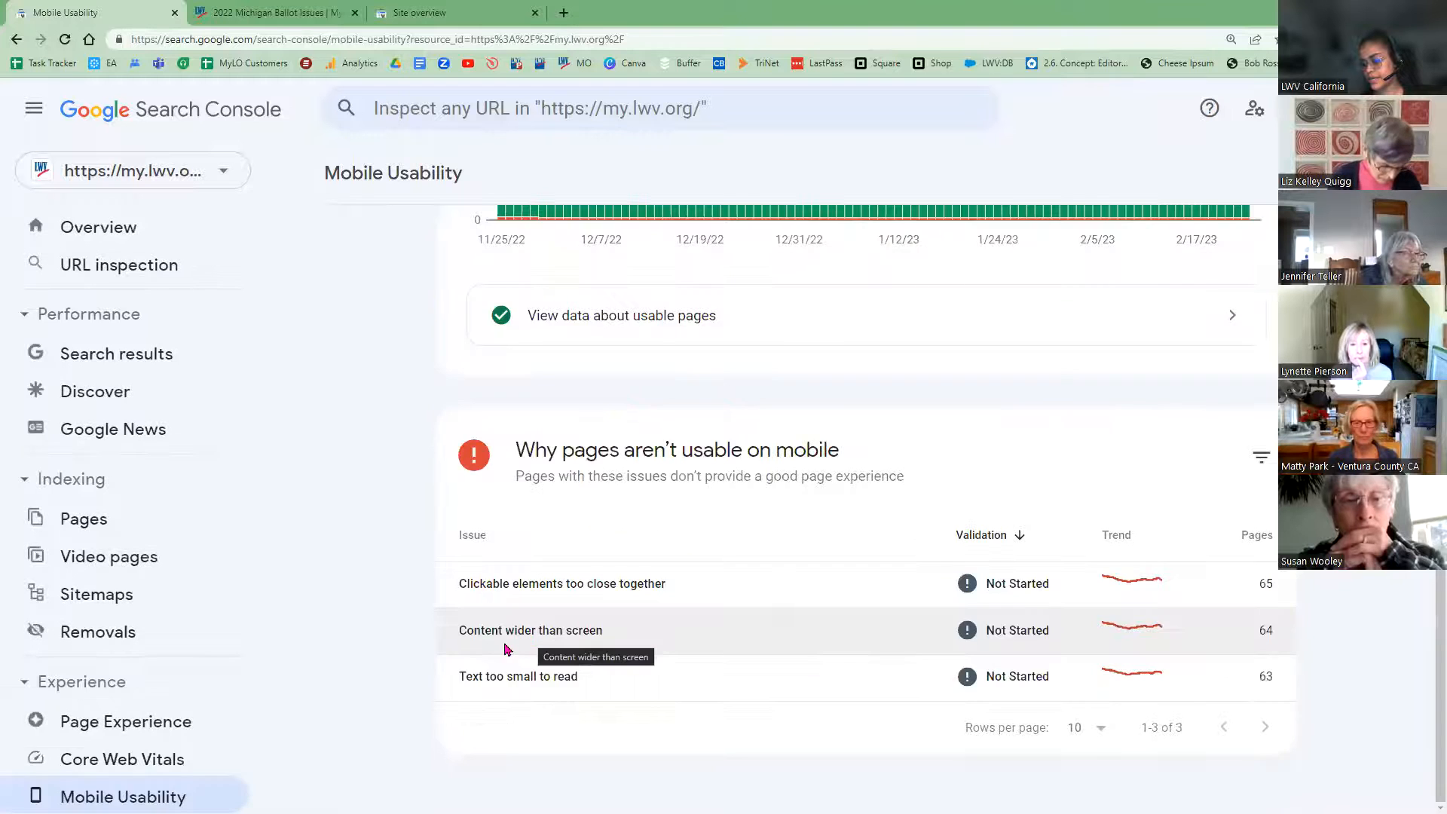
{"action": "left_click", "coordinate": [508, 646]}
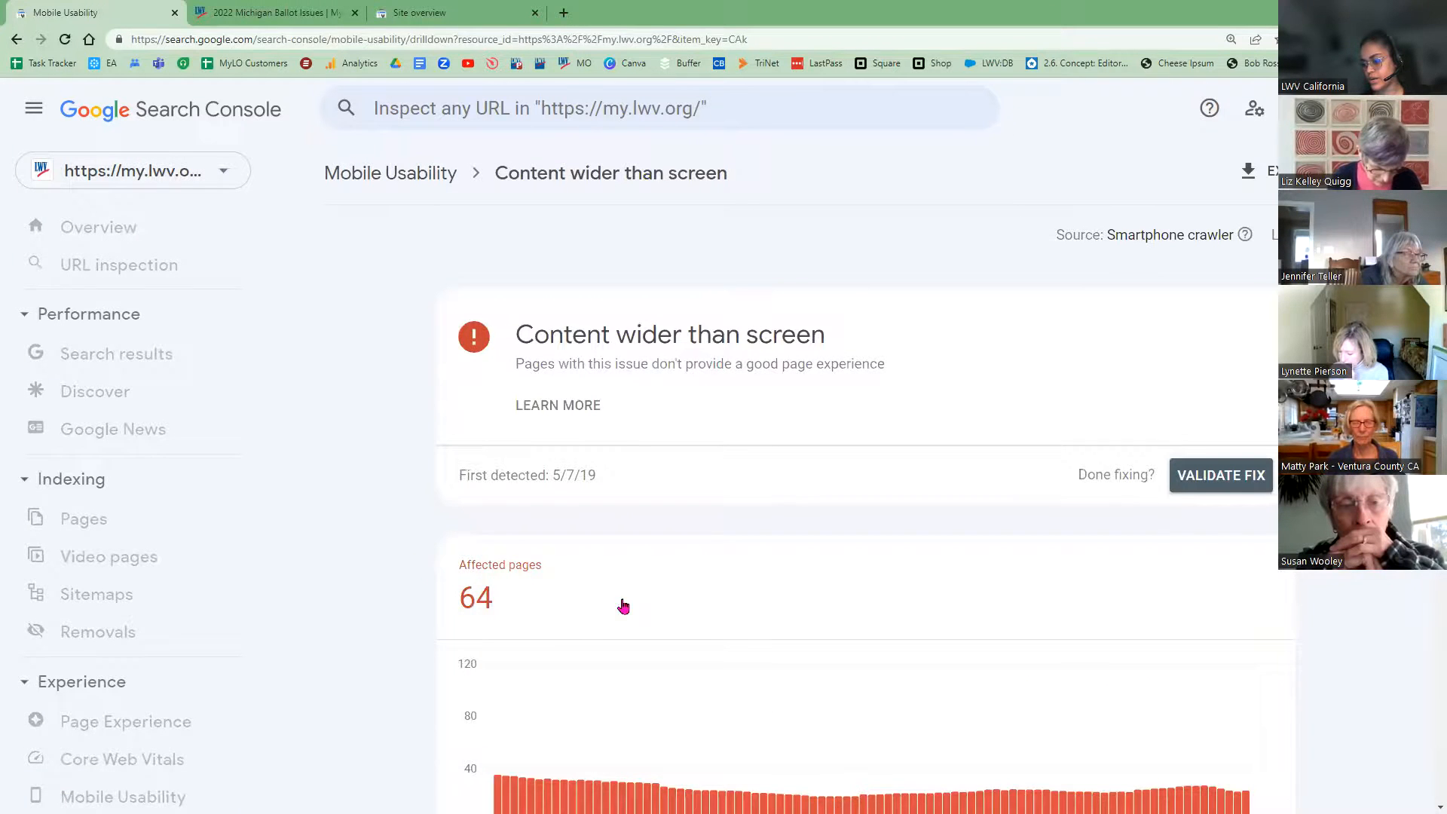
{"action": "scroll", "coordinate": [624, 604], "scroll_direction": "down", "scroll_amount": 6}
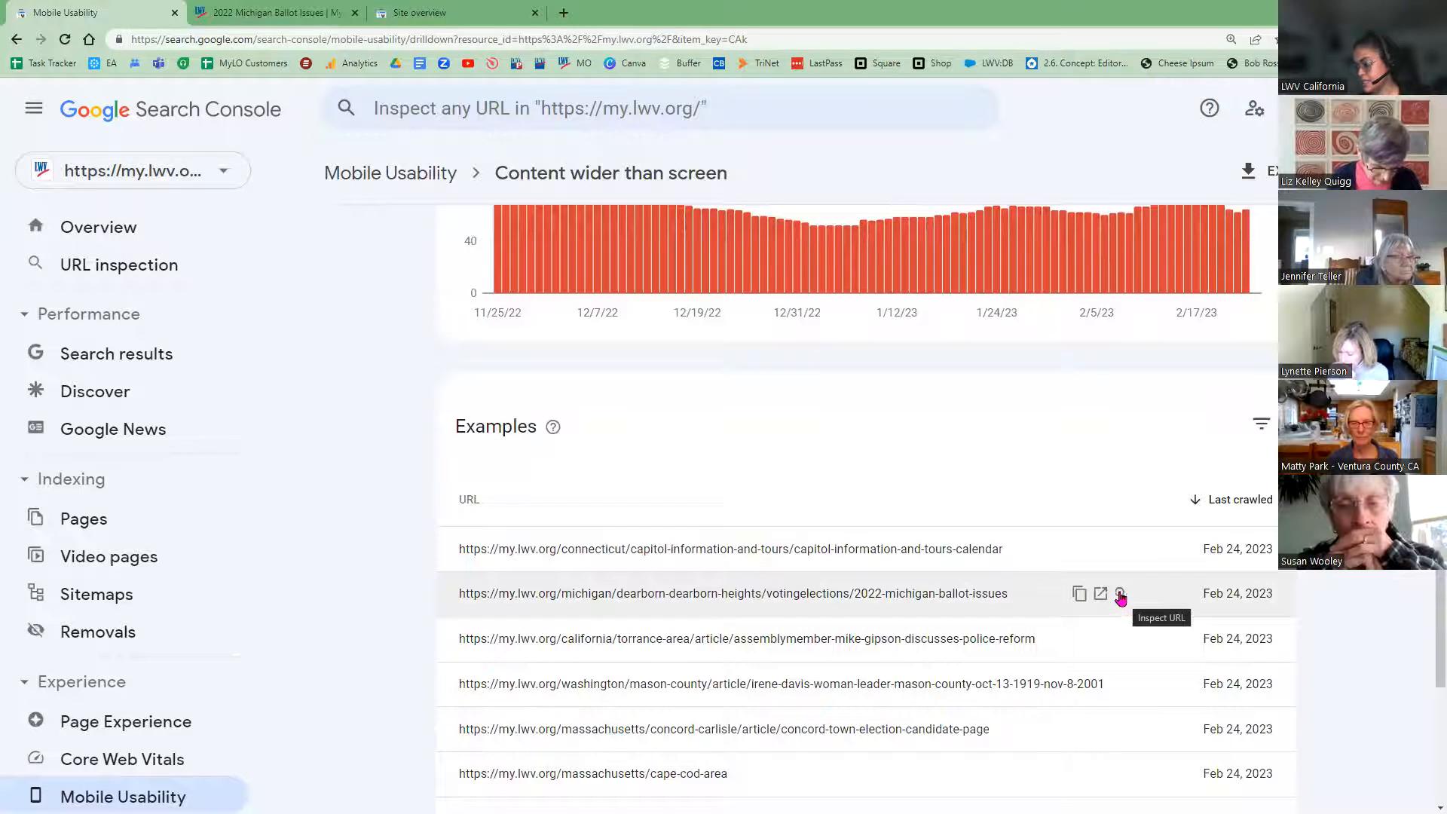
{"action": "left_click", "coordinate": [1121, 595]}
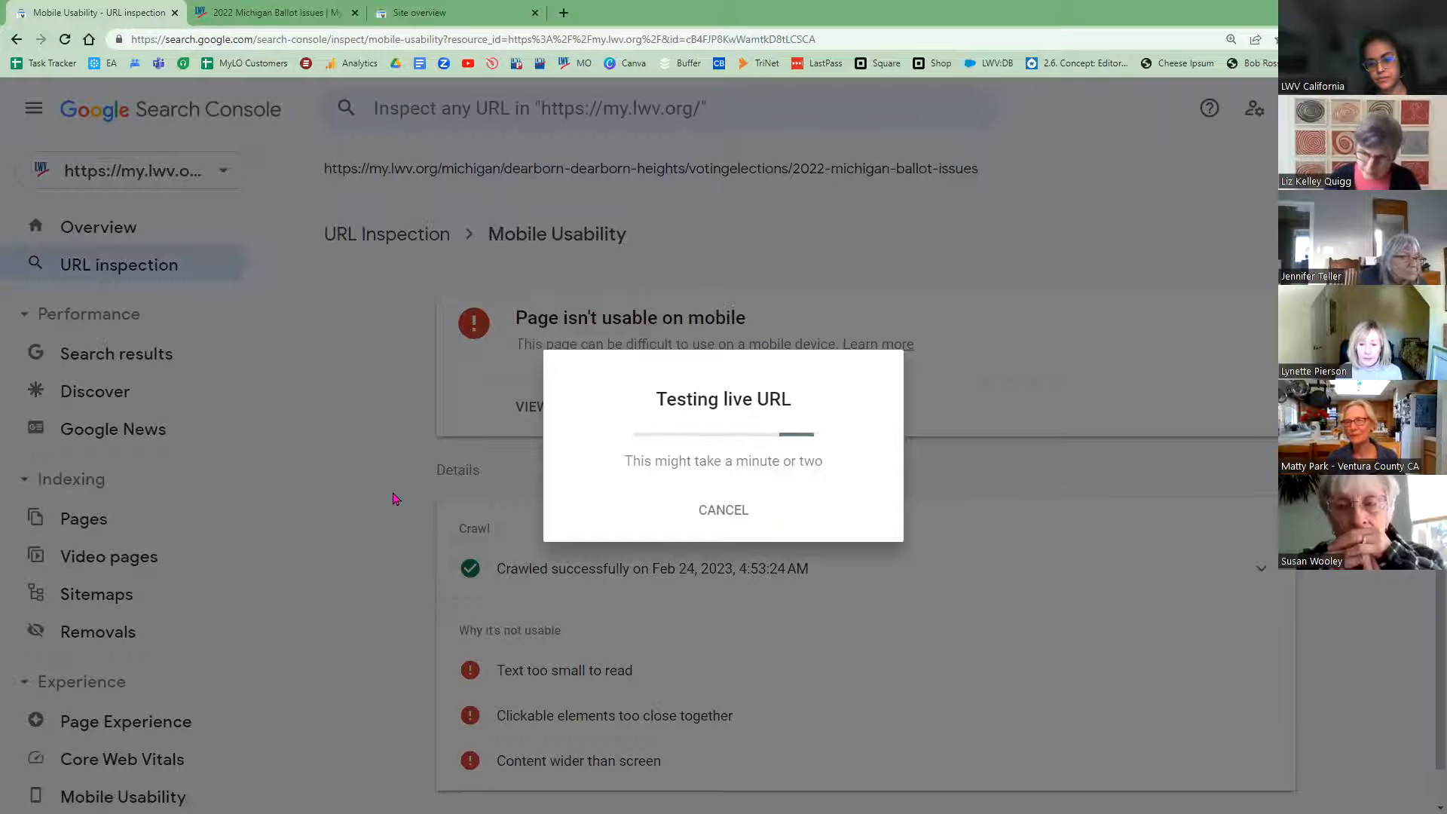
Step: With the live URL test running, switch back to the 2022 Michigan Ballot Issues page
{"action": "left_click", "coordinate": [292, 15]}
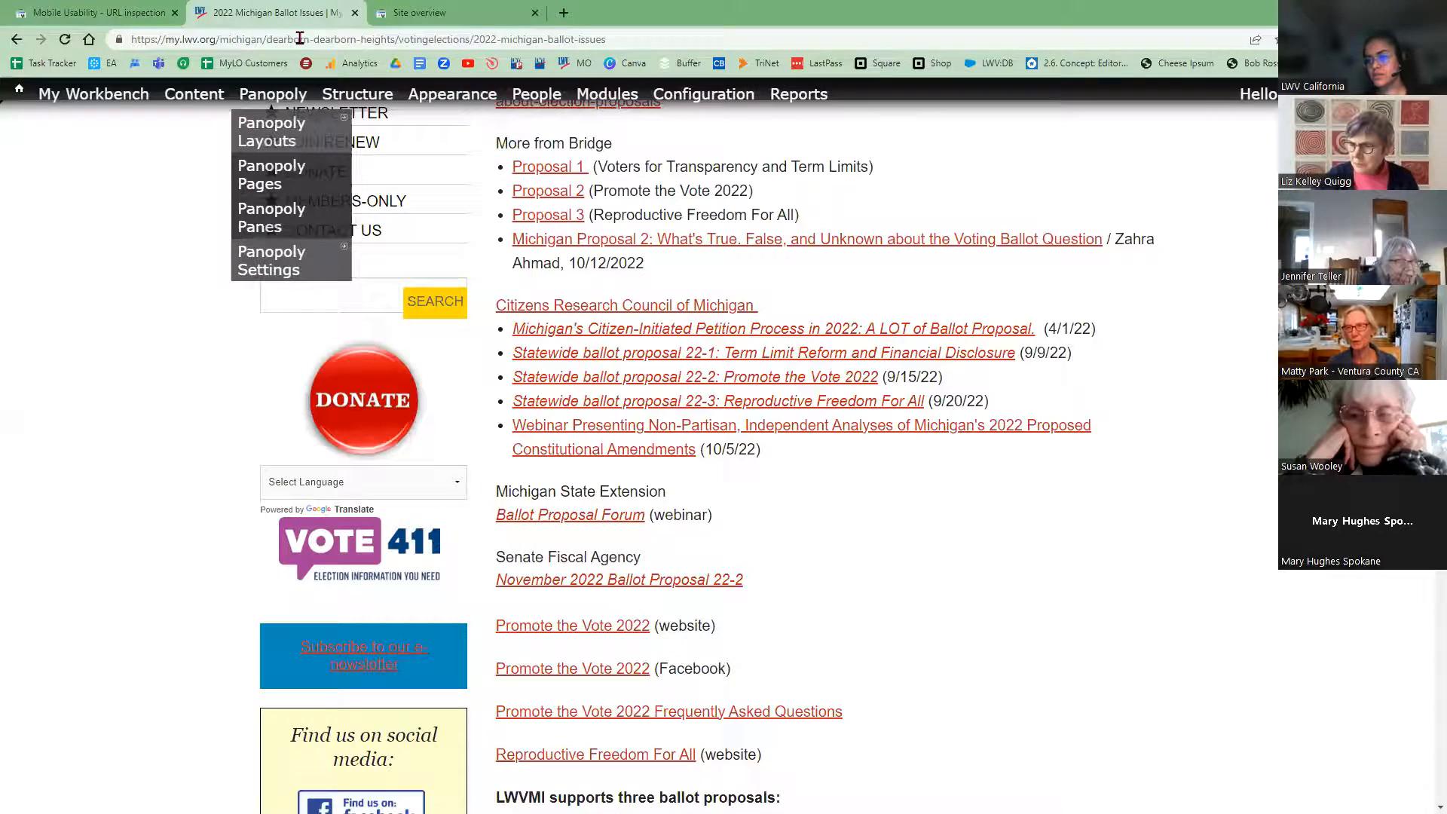
Step: Select the ballot-issues page's web address and check on the running live URL test
{"action": "left_click", "coordinate": [301, 39]}
{"action": "key", "text": "ctrl+c"}
{"action": "scroll", "coordinate": [1209, 591], "scroll_direction": "up", "scroll_amount": 7}
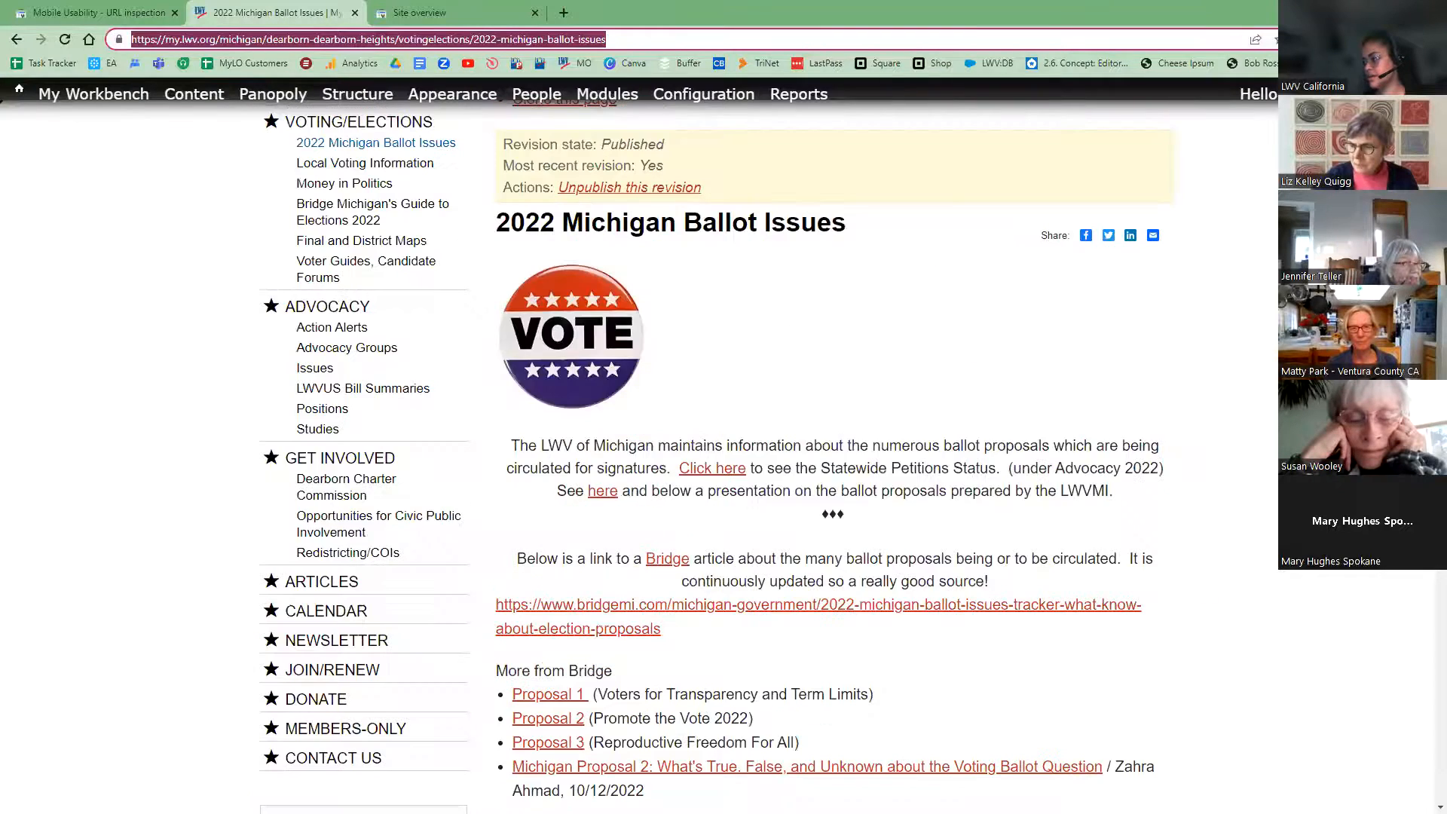
{"action": "scroll", "coordinate": [1147, 116], "scroll_direction": "up", "scroll_amount": 5}
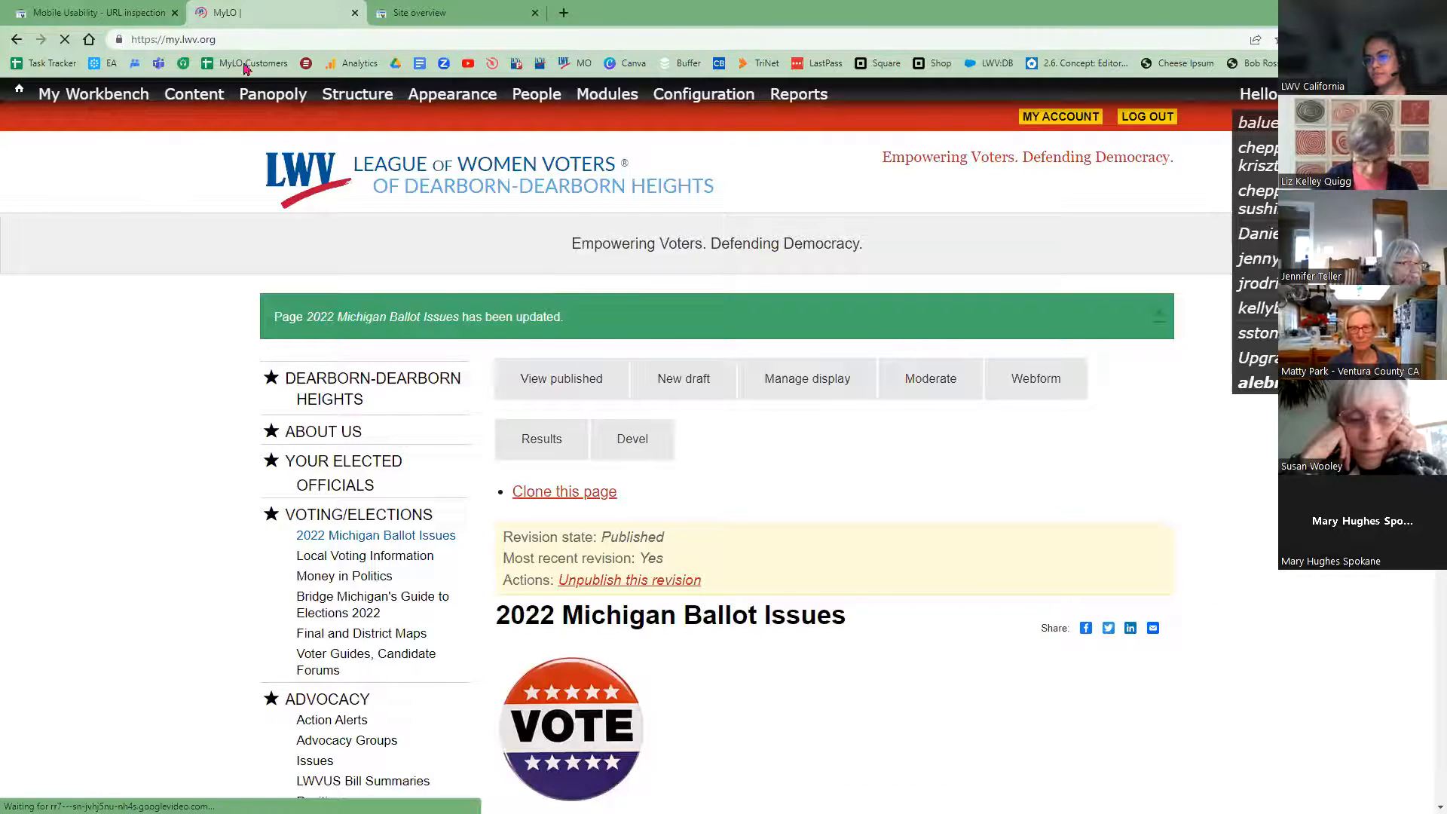
{"action": "left_click", "coordinate": [76, 13]}
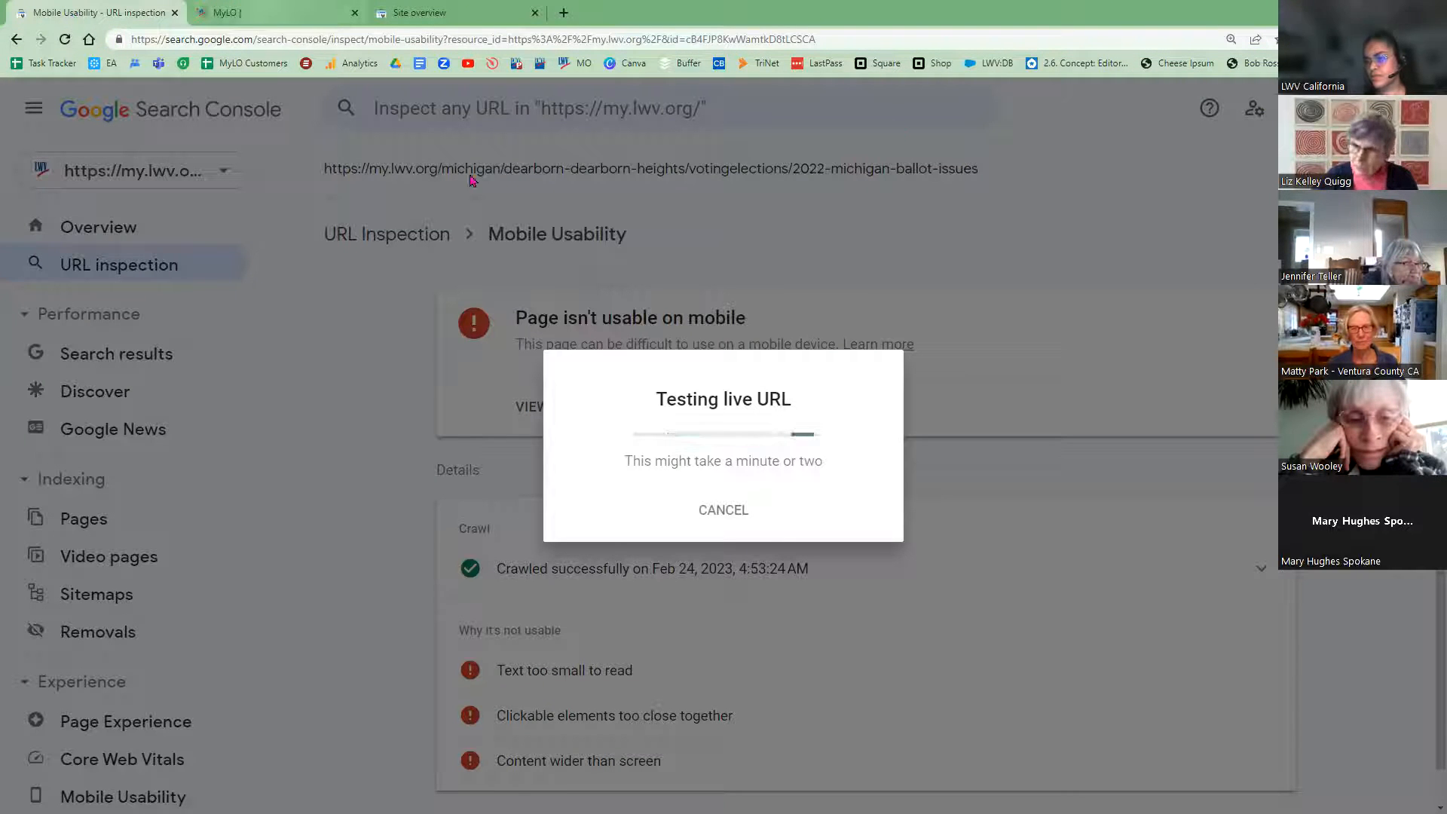
Step: Load the ballot-issues page in the logged-out MyLO tab and preview it at iPhone X size in DevTools
{"action": "left_click", "coordinate": [261, 17]}
{"action": "left_click", "coordinate": [399, 41]}
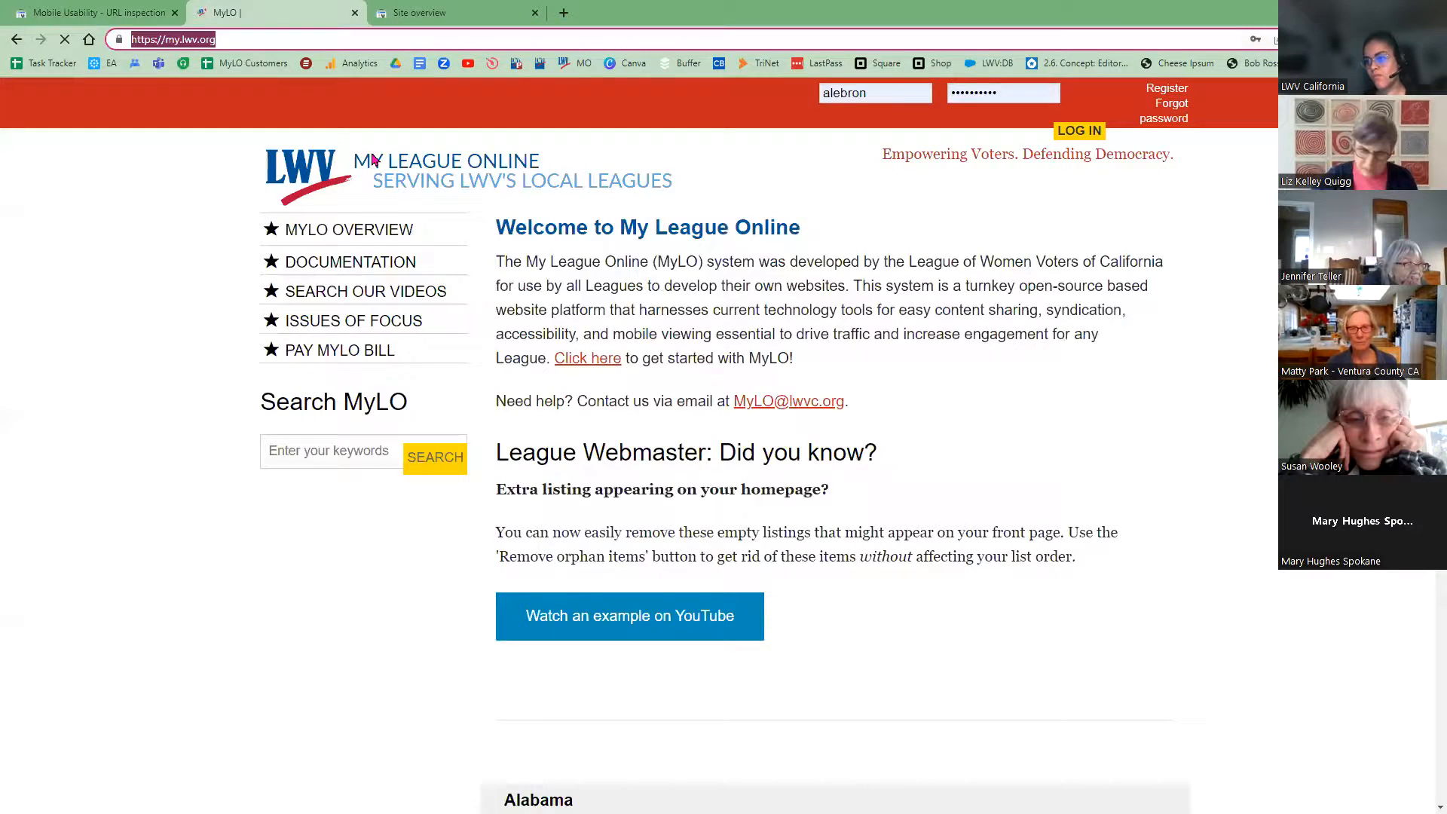
{"action": "key", "text": "ctrl+v"}
{"action": "key", "text": "Return"}
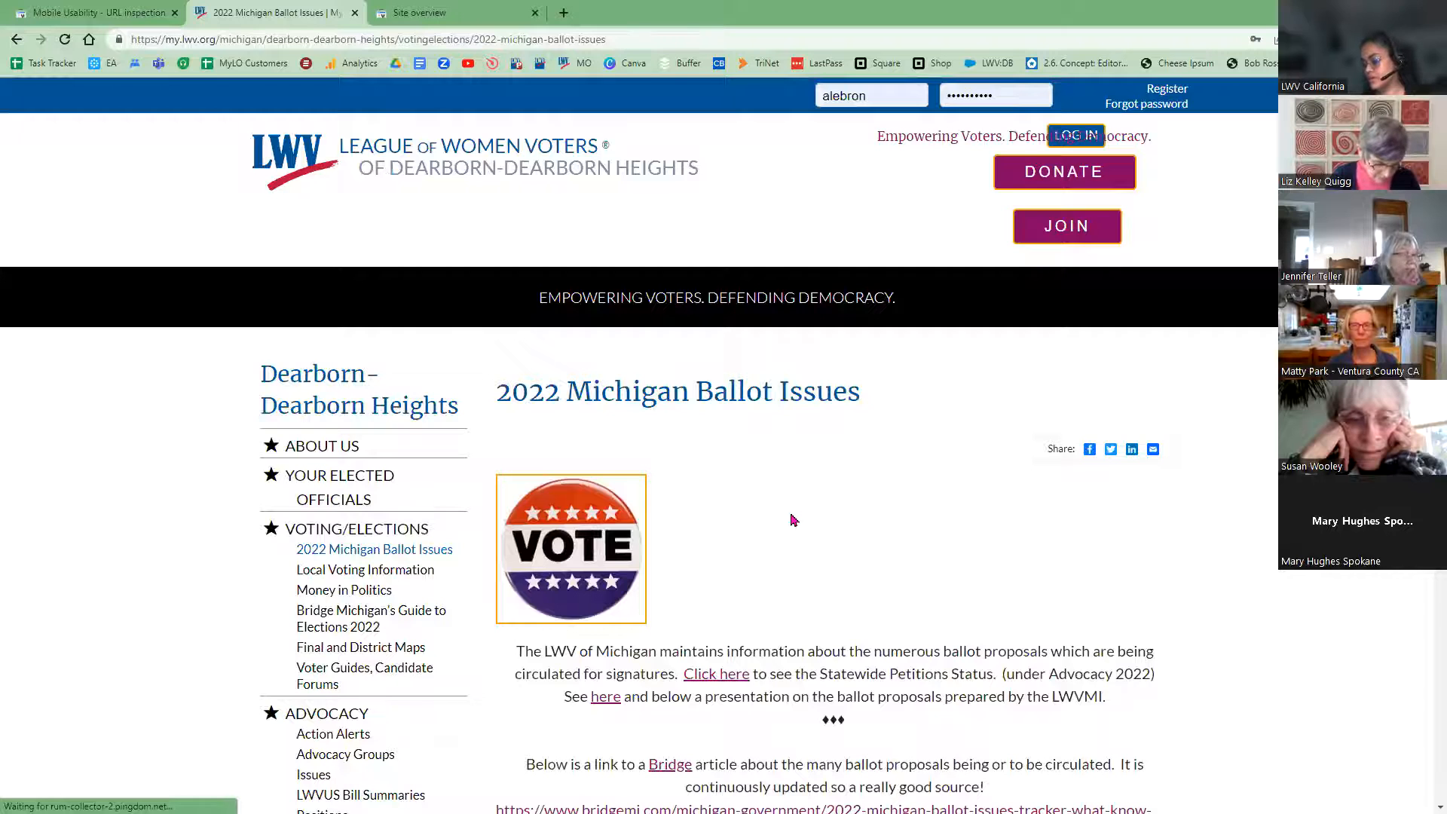
{"action": "right_click", "coordinate": [793, 520]}
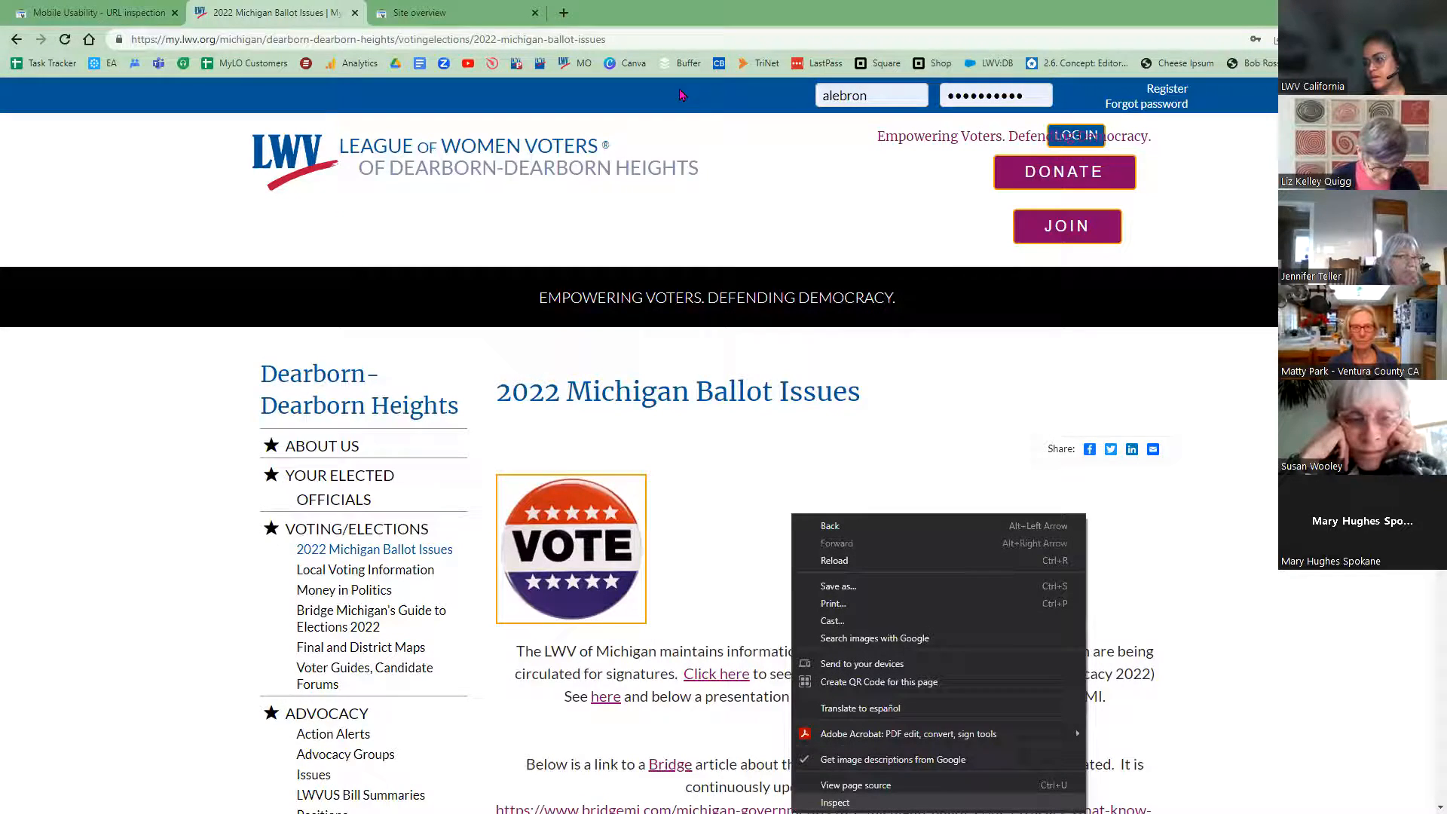
{"action": "key", "text": "ctrl+shift+i"}
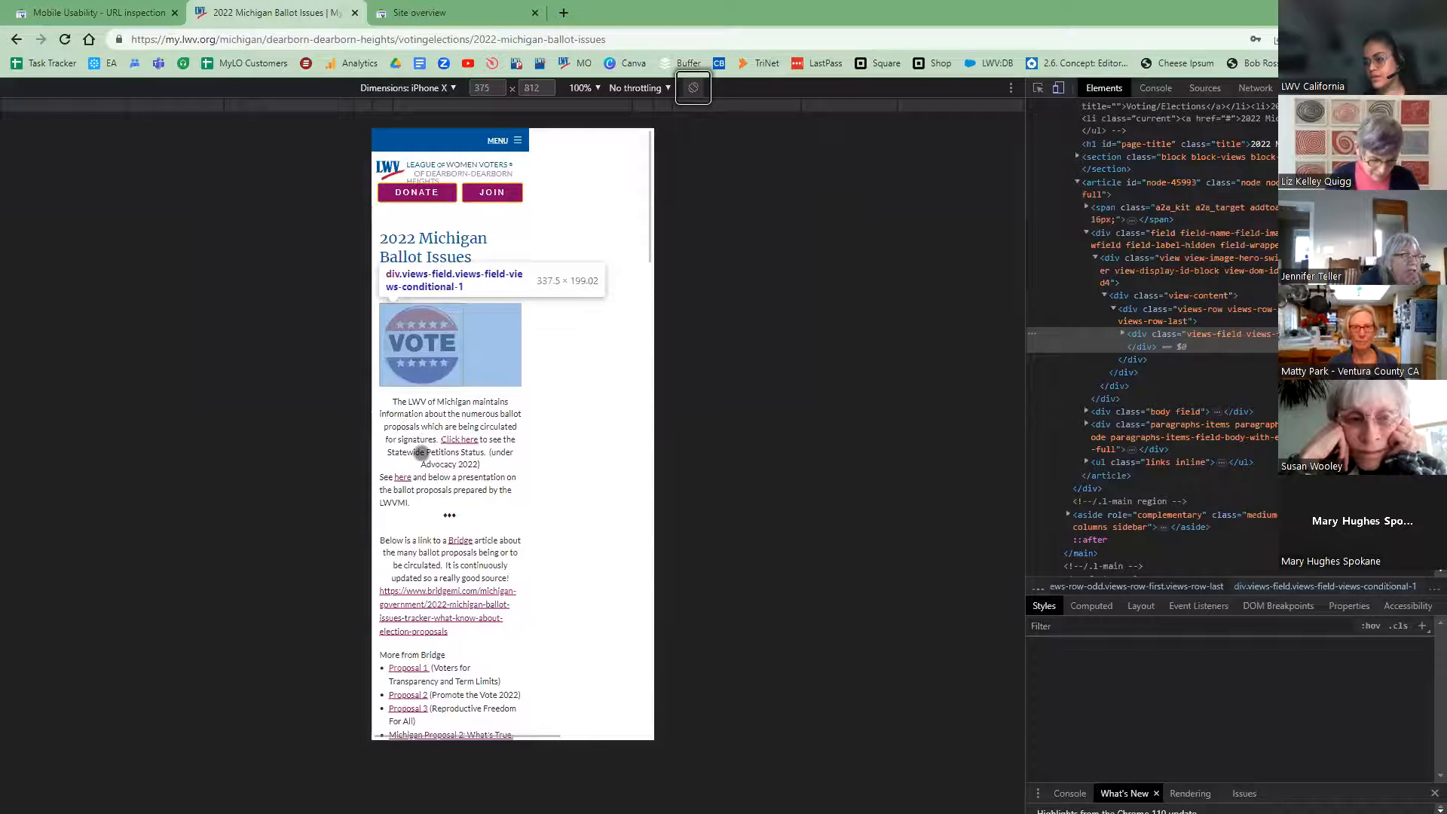
{"action": "scroll", "coordinate": [421, 452], "scroll_direction": "down", "scroll_amount": 4}
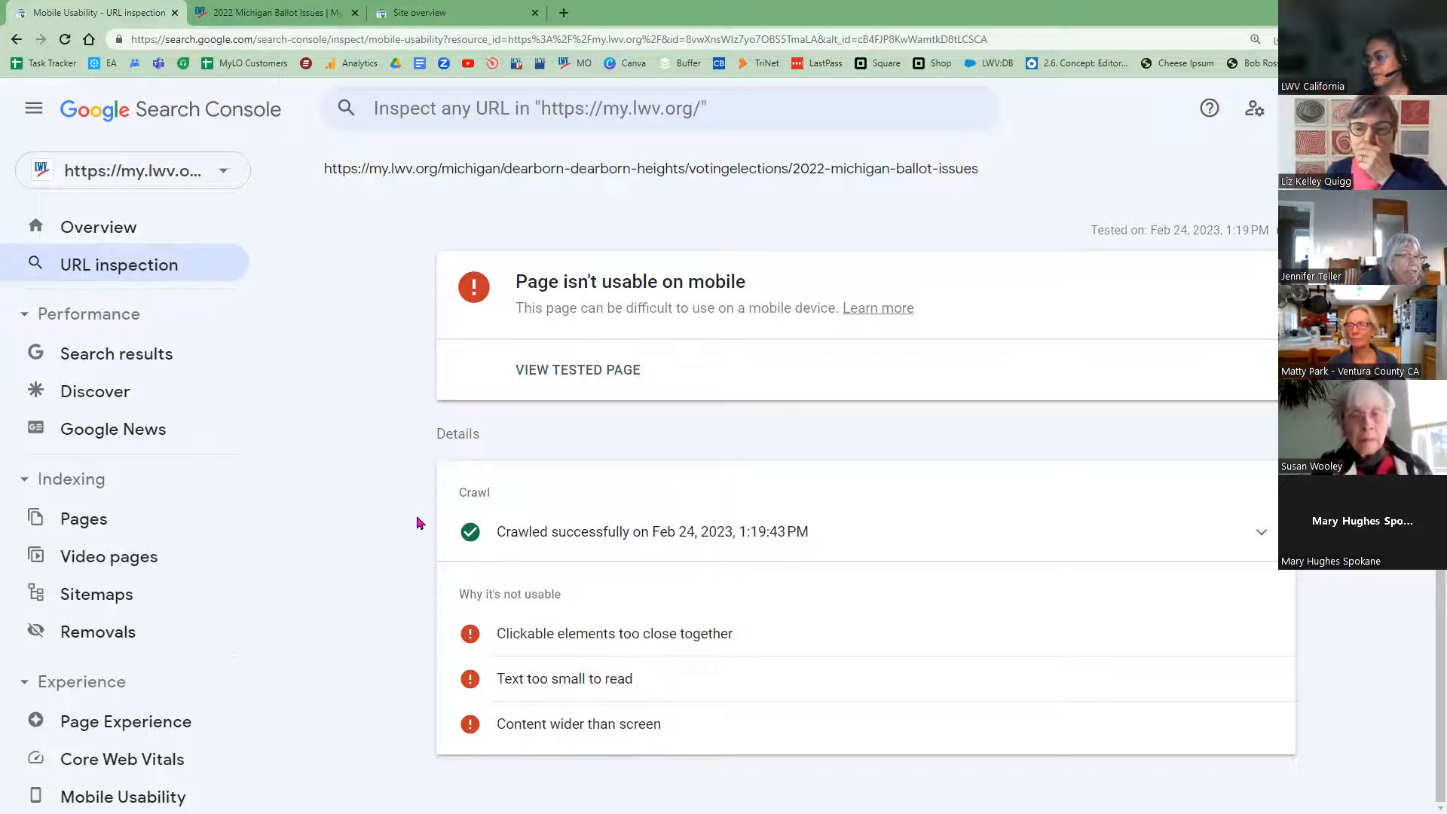
{"action": "scroll", "coordinate": [446, 573], "scroll_direction": "up", "scroll_amount": 1}
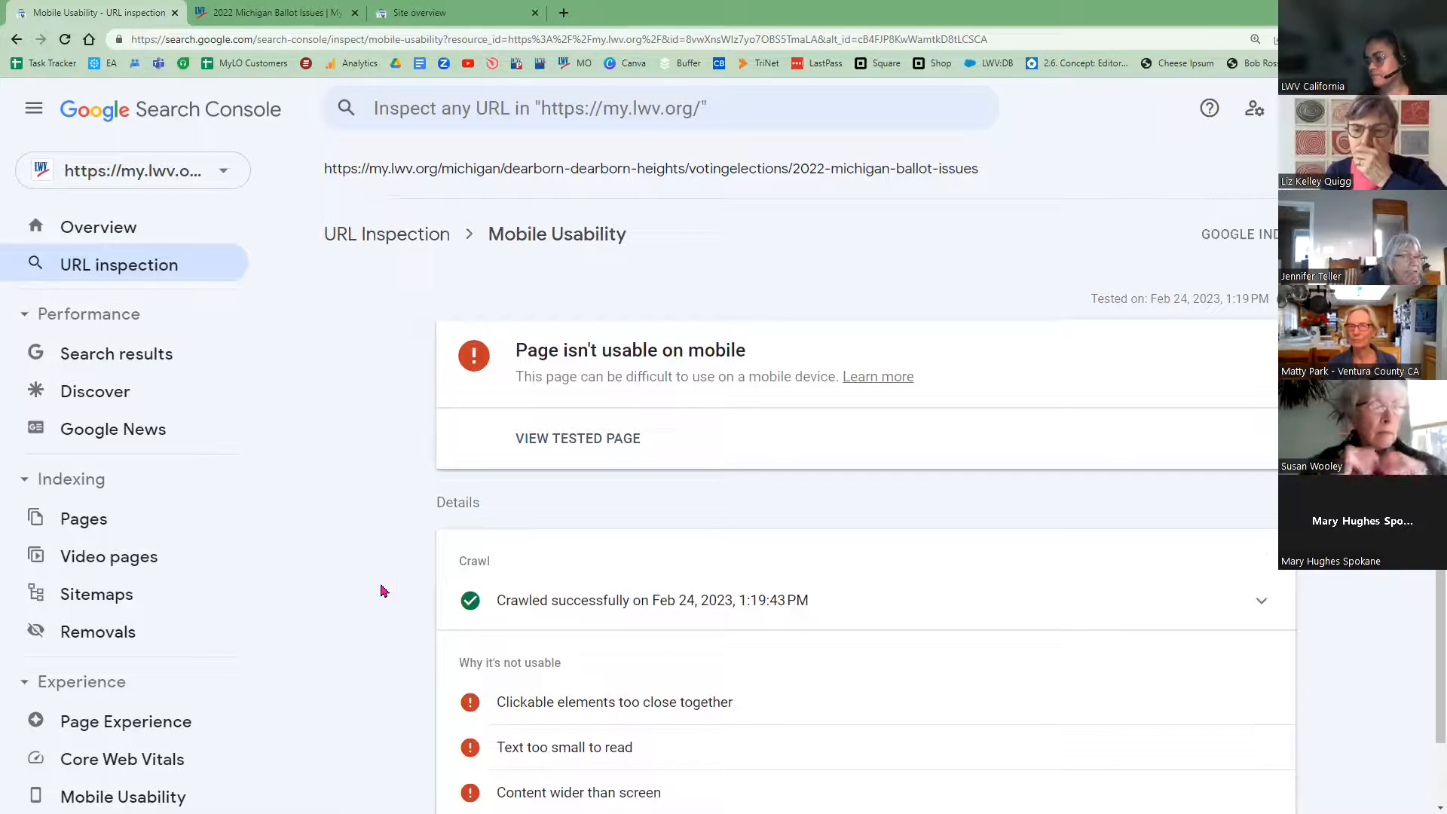
{"action": "scroll", "coordinate": [382, 591], "scroll_direction": "down", "scroll_amount": 1}
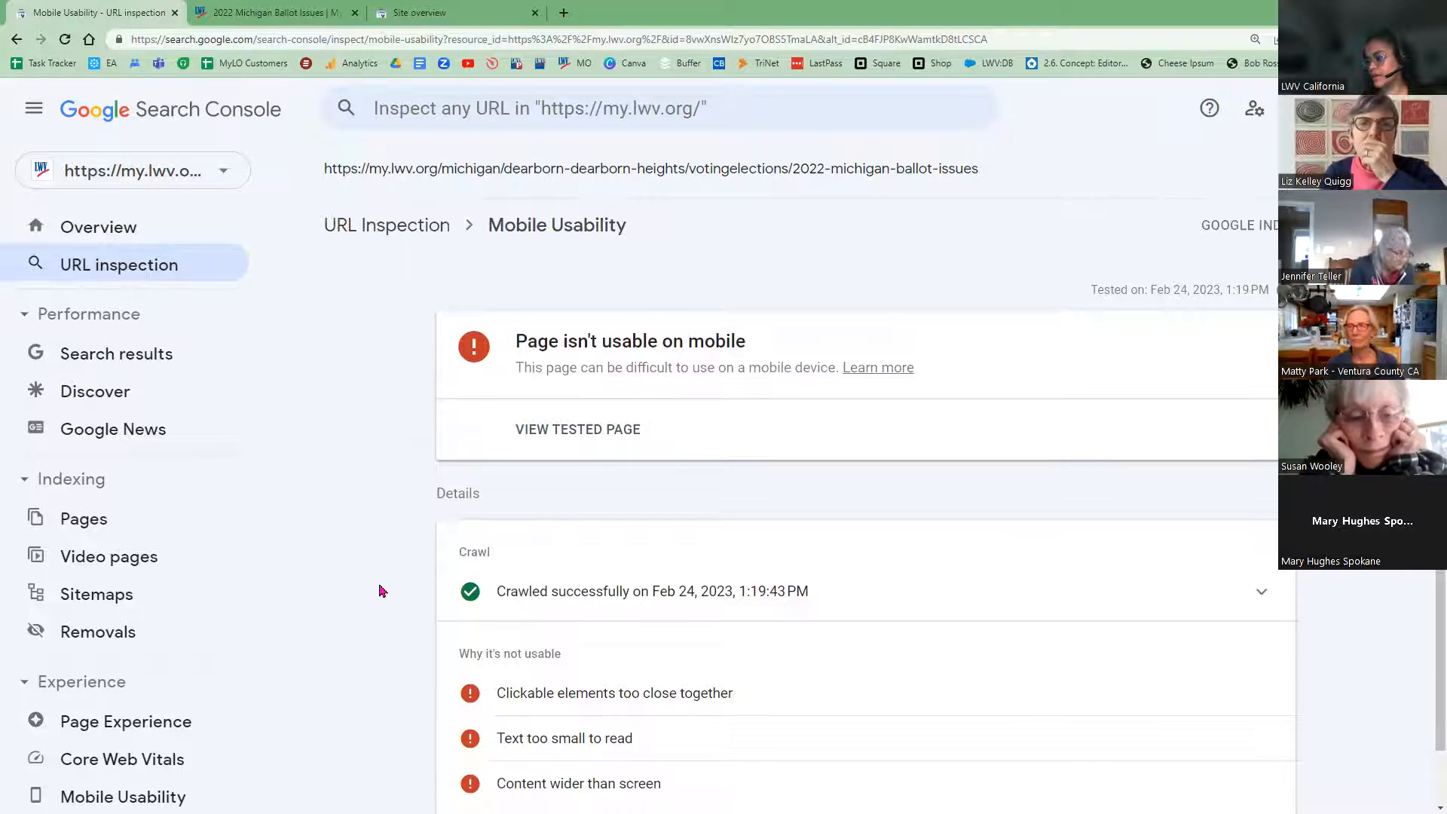
{"action": "scroll", "coordinate": [381, 591], "scroll_direction": "down", "scroll_amount": 1}
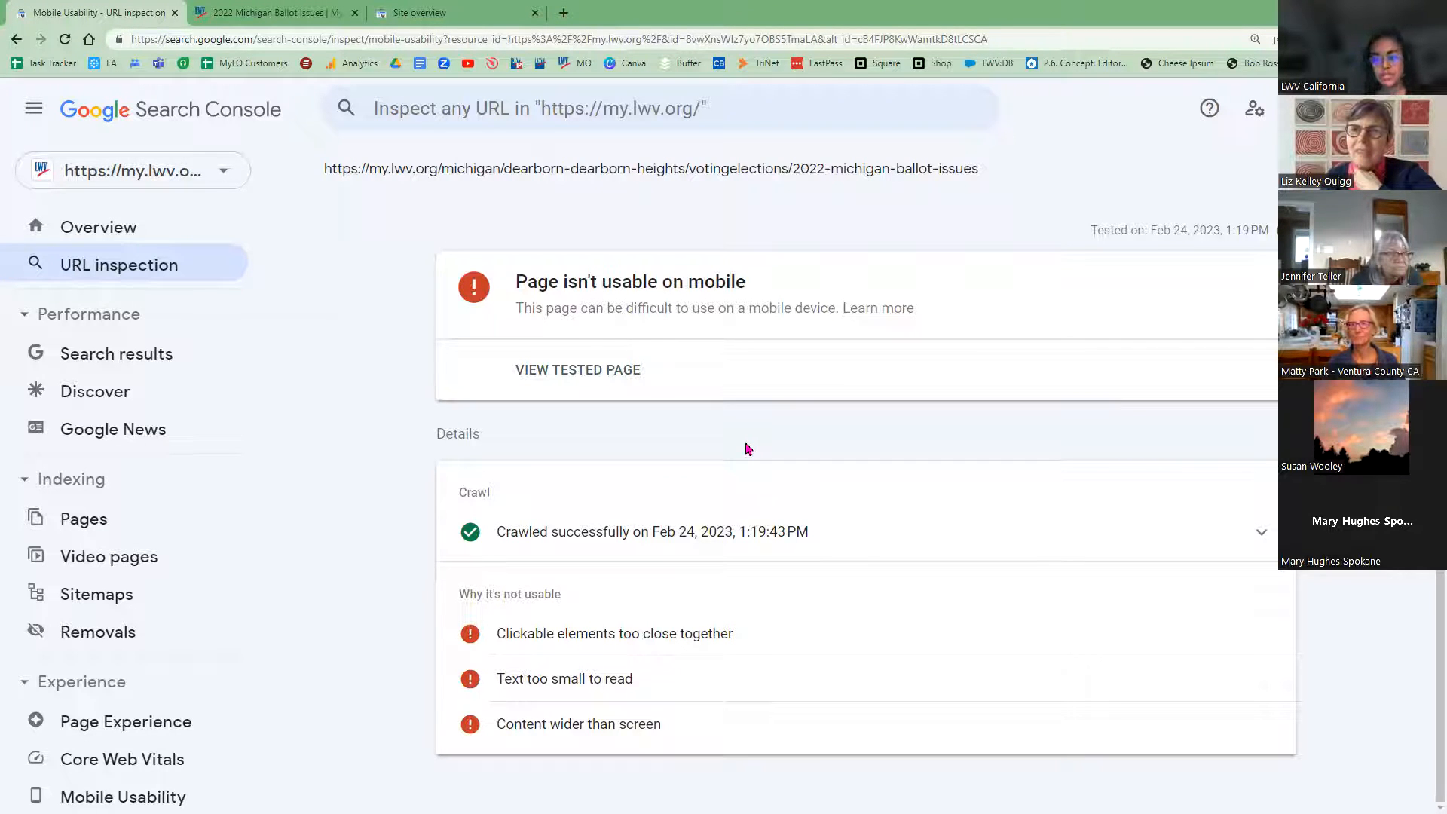
Step: Open the Mobile Usability report from the Search Console sidebar
{"action": "scroll", "coordinate": [129, 701], "scroll_direction": "down", "scroll_amount": 3}
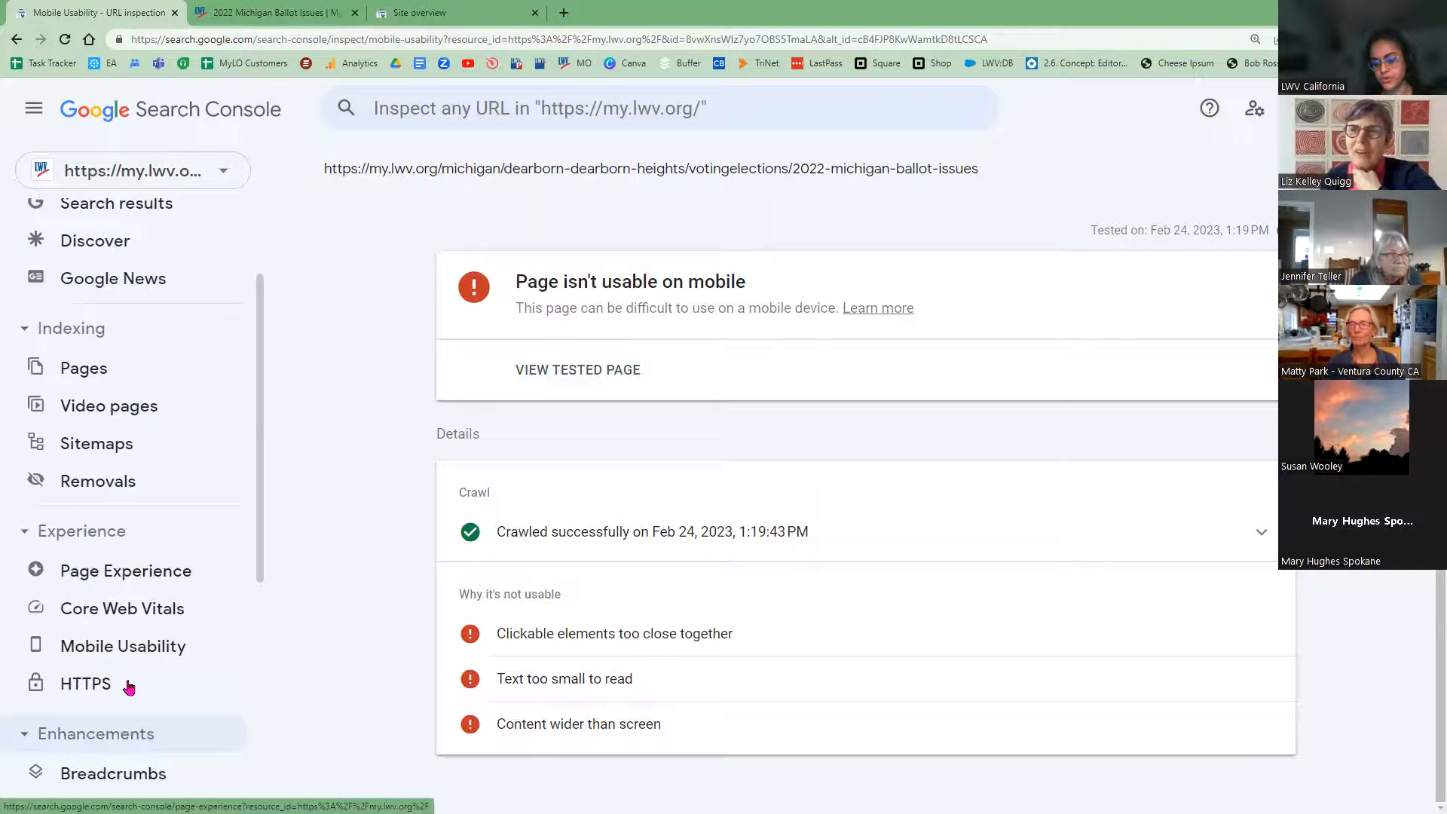
{"action": "left_click", "coordinate": [133, 666]}
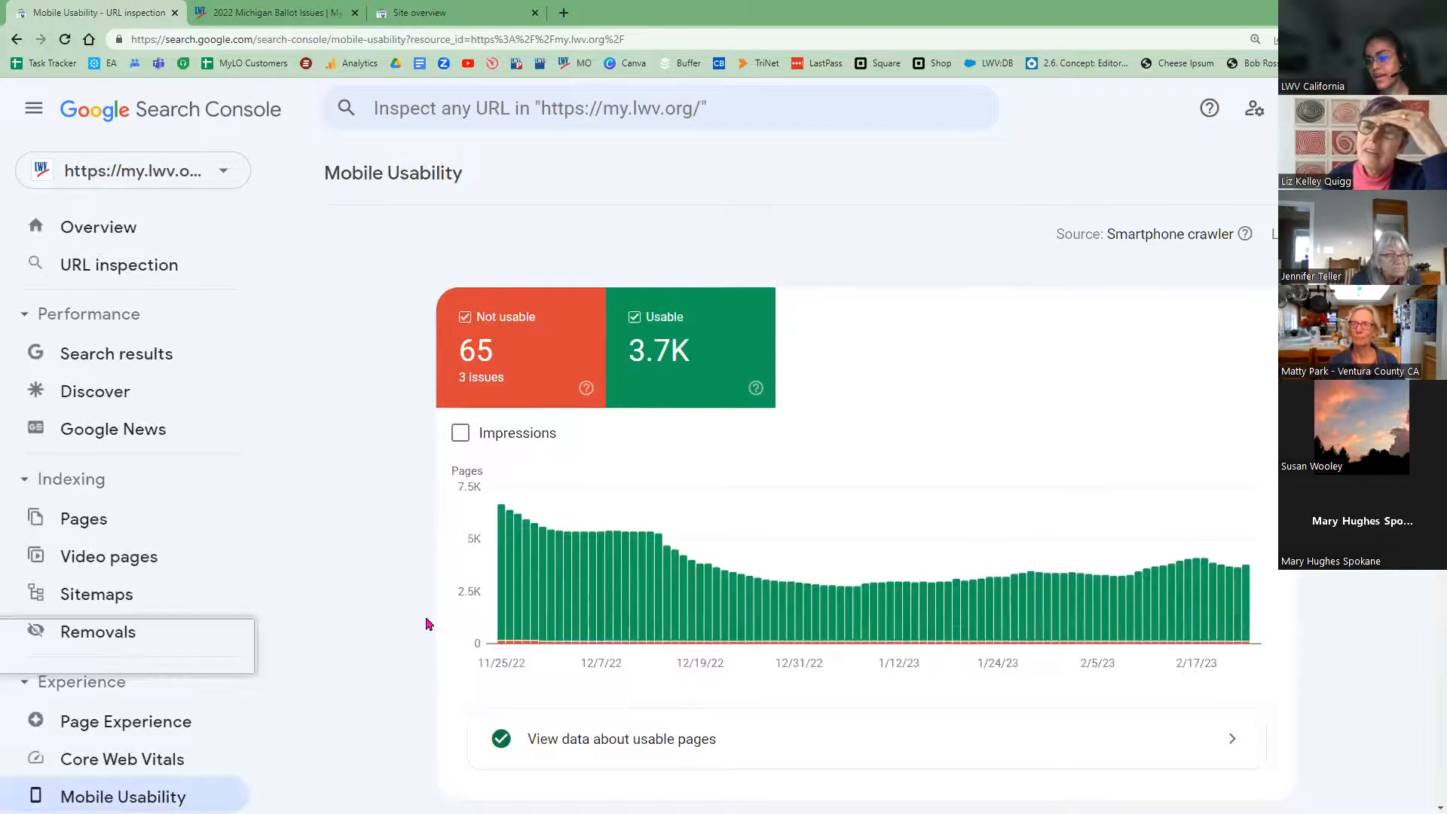
{"action": "scroll", "coordinate": [512, 742], "scroll_direction": "down", "scroll_amount": 4}
{"action": "scroll", "coordinate": [436, 716], "scroll_direction": "down", "scroll_amount": 1}
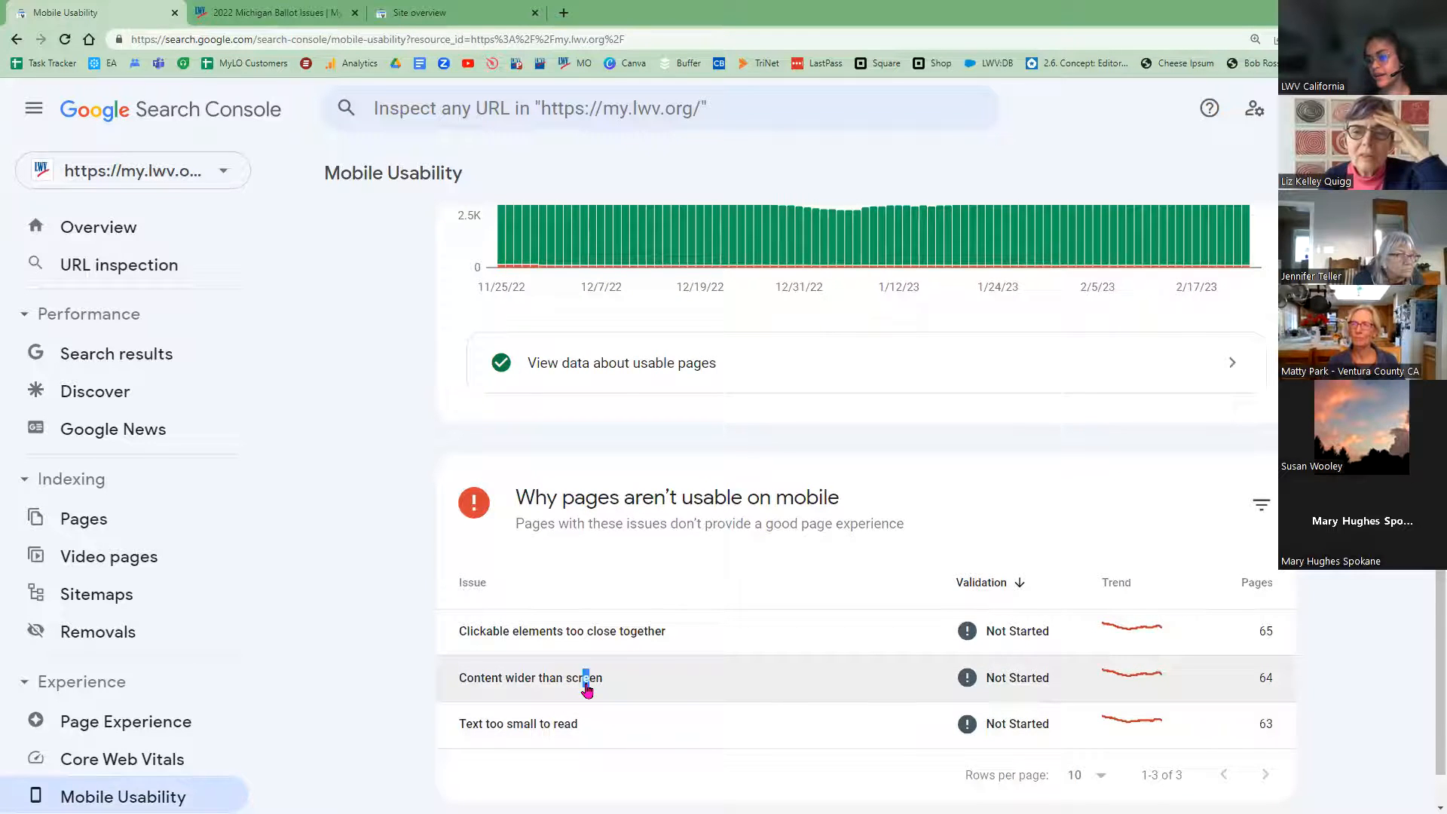
Step: Open the Content wider than screen issue and review its 64 affected pages
{"action": "left_click", "coordinate": [517, 679]}
{"action": "scroll", "coordinate": [781, 488], "scroll_direction": "down", "scroll_amount": 6}
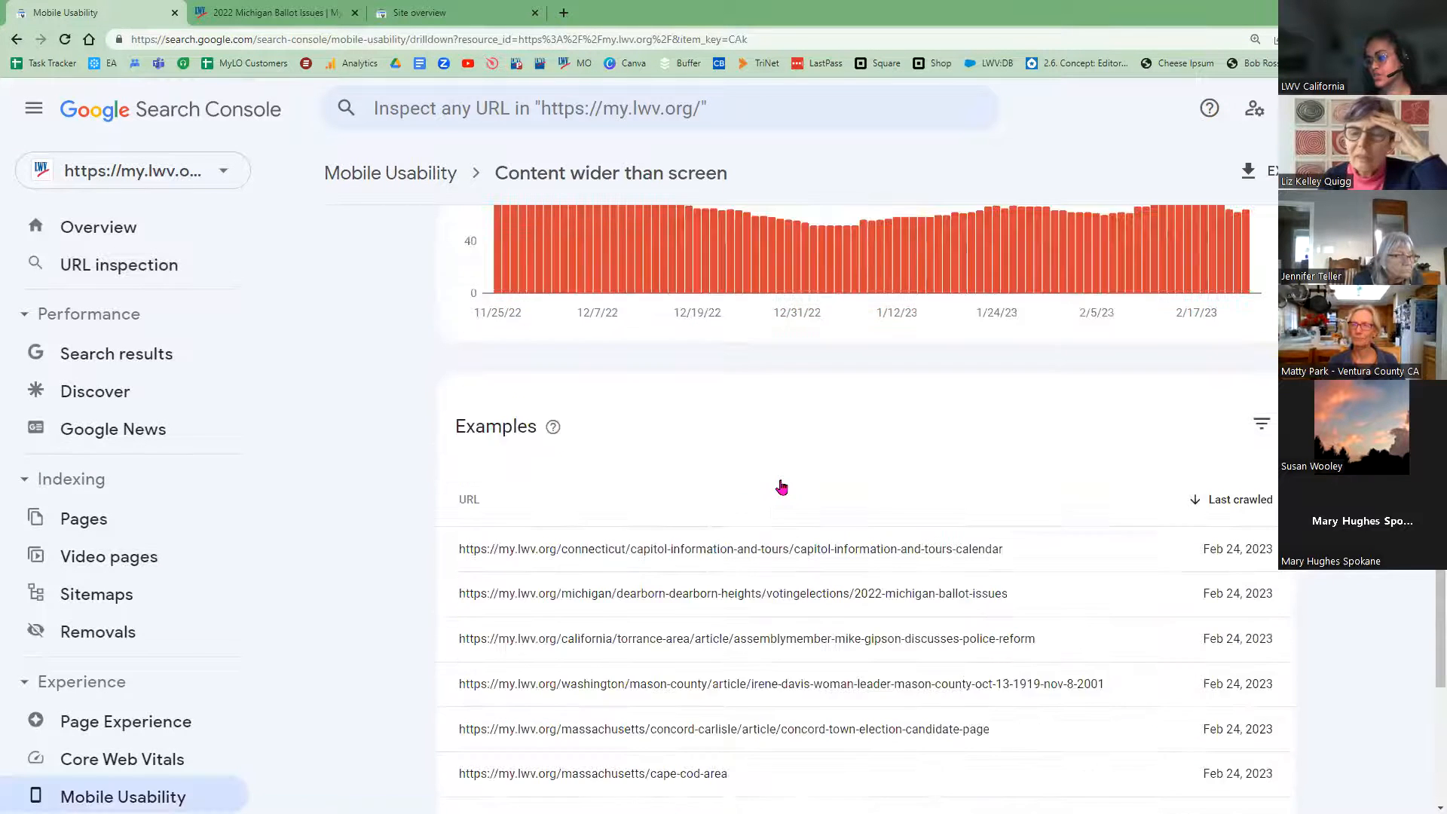
{"action": "scroll", "coordinate": [777, 498], "scroll_direction": "up", "scroll_amount": 6}
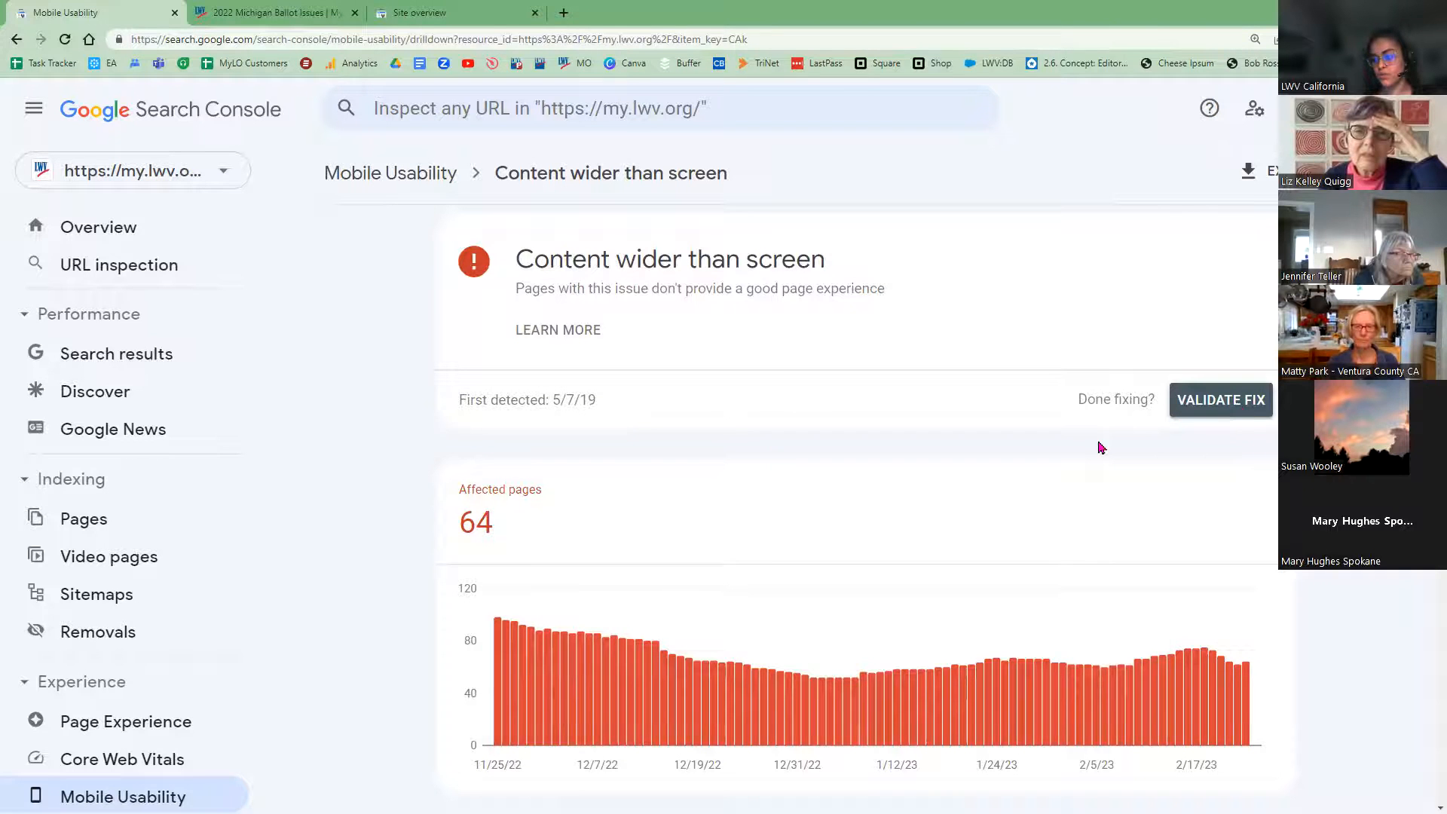
{"action": "left_click_drag", "start_coordinate": [455, 537], "coordinate": [539, 530]}
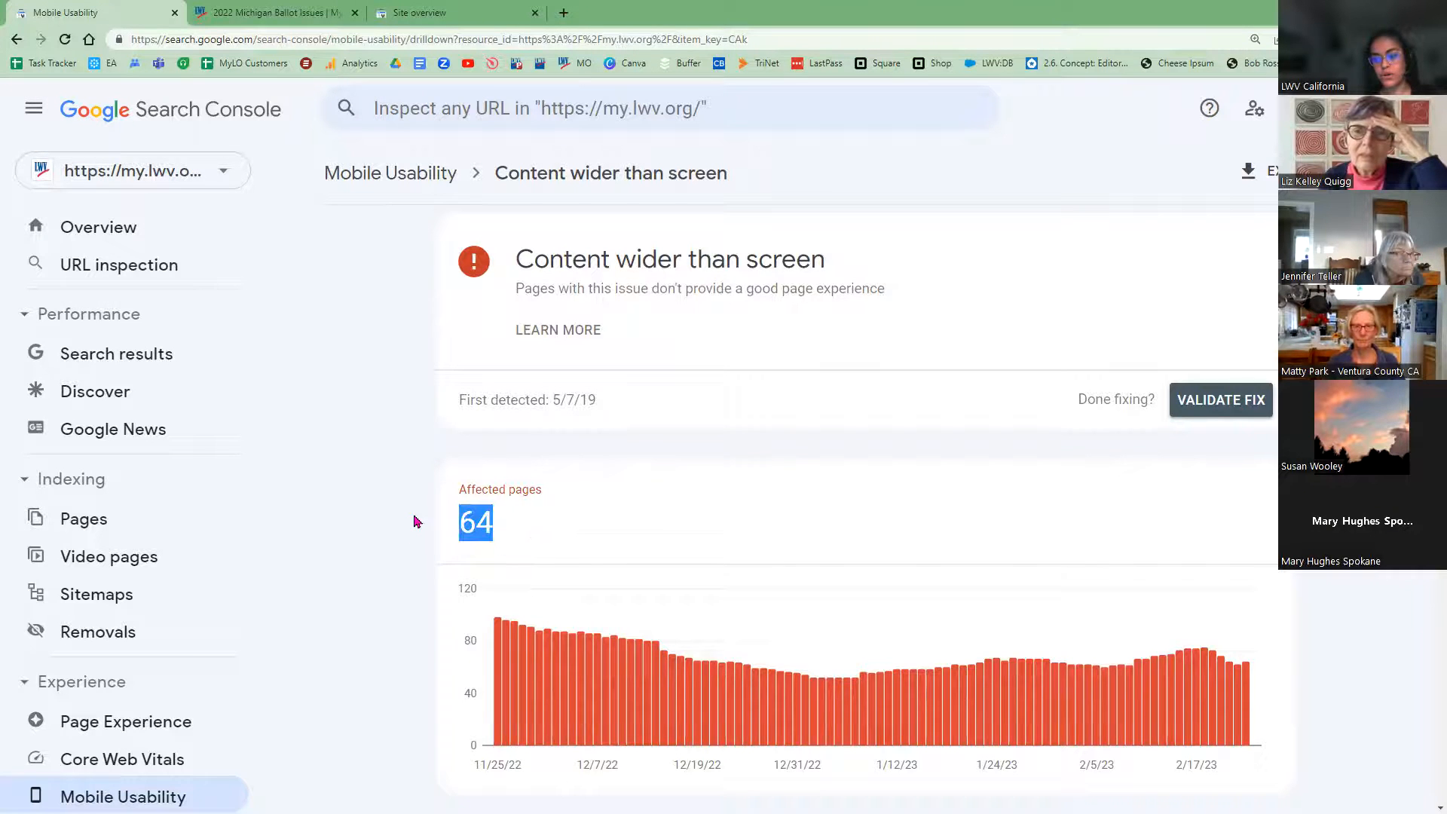
{"action": "scroll", "coordinate": [411, 543], "scroll_direction": "down", "scroll_amount": 2}
{"action": "scroll", "coordinate": [411, 543], "scroll_direction": "down", "scroll_amount": 8}
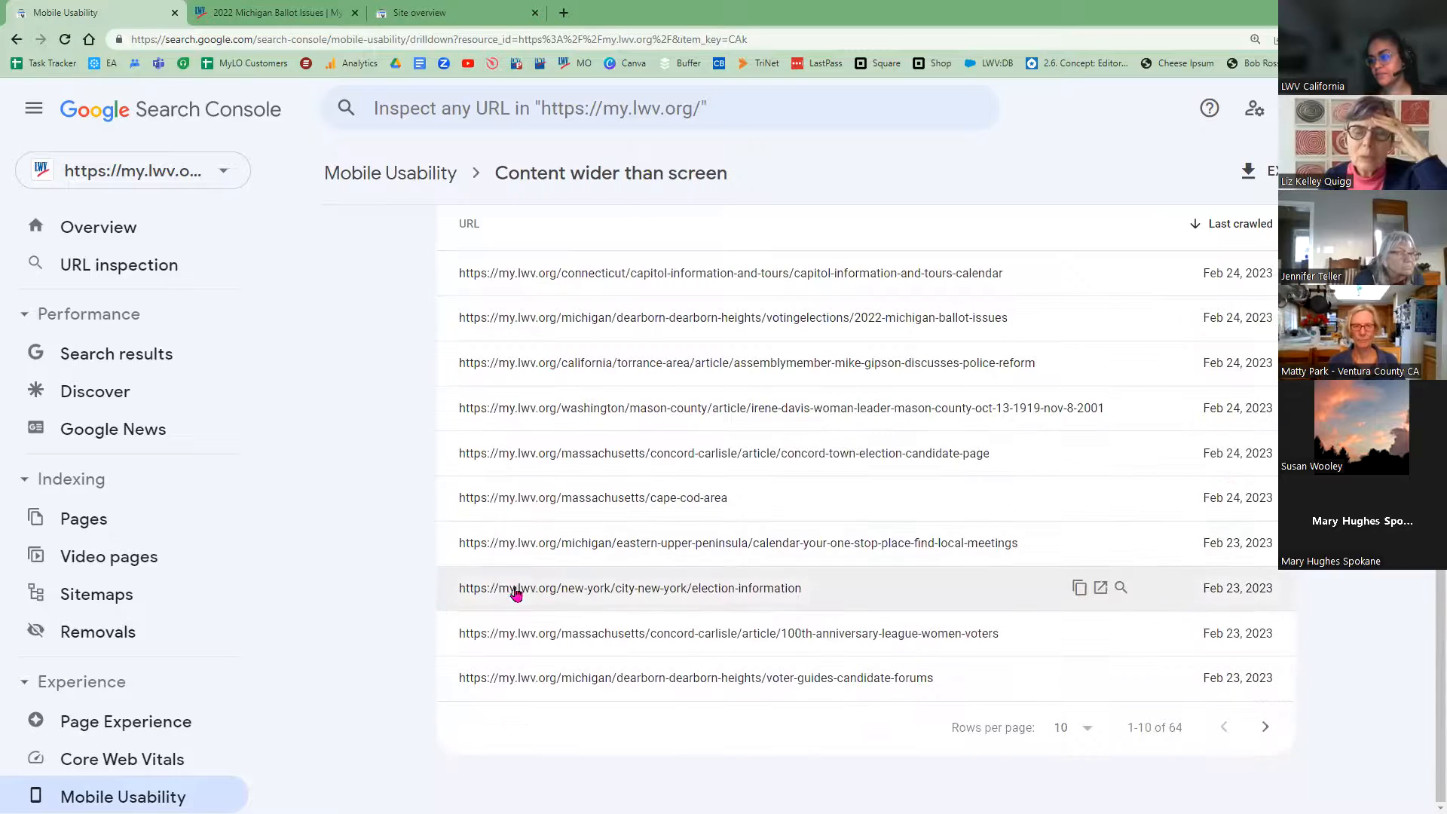
{"action": "scroll", "coordinate": [520, 595], "scroll_direction": "up", "scroll_amount": 6}
{"action": "scroll", "coordinate": [533, 624], "scroll_direction": "up", "scroll_amount": 4}
{"action": "left_click", "coordinate": [580, 334]}
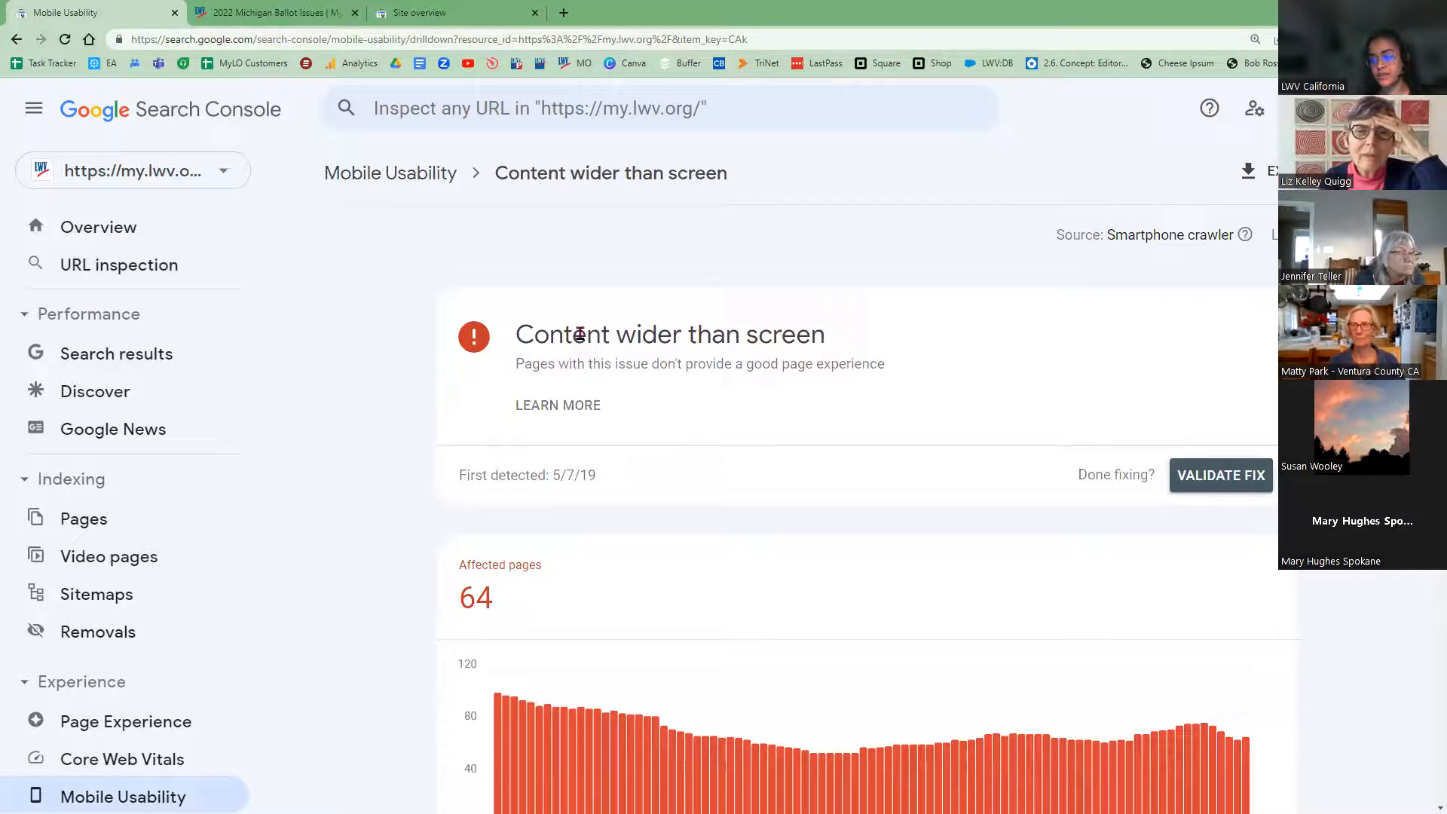
{"action": "left_click_drag", "start_coordinate": [603, 334], "coordinate": [884, 434]}
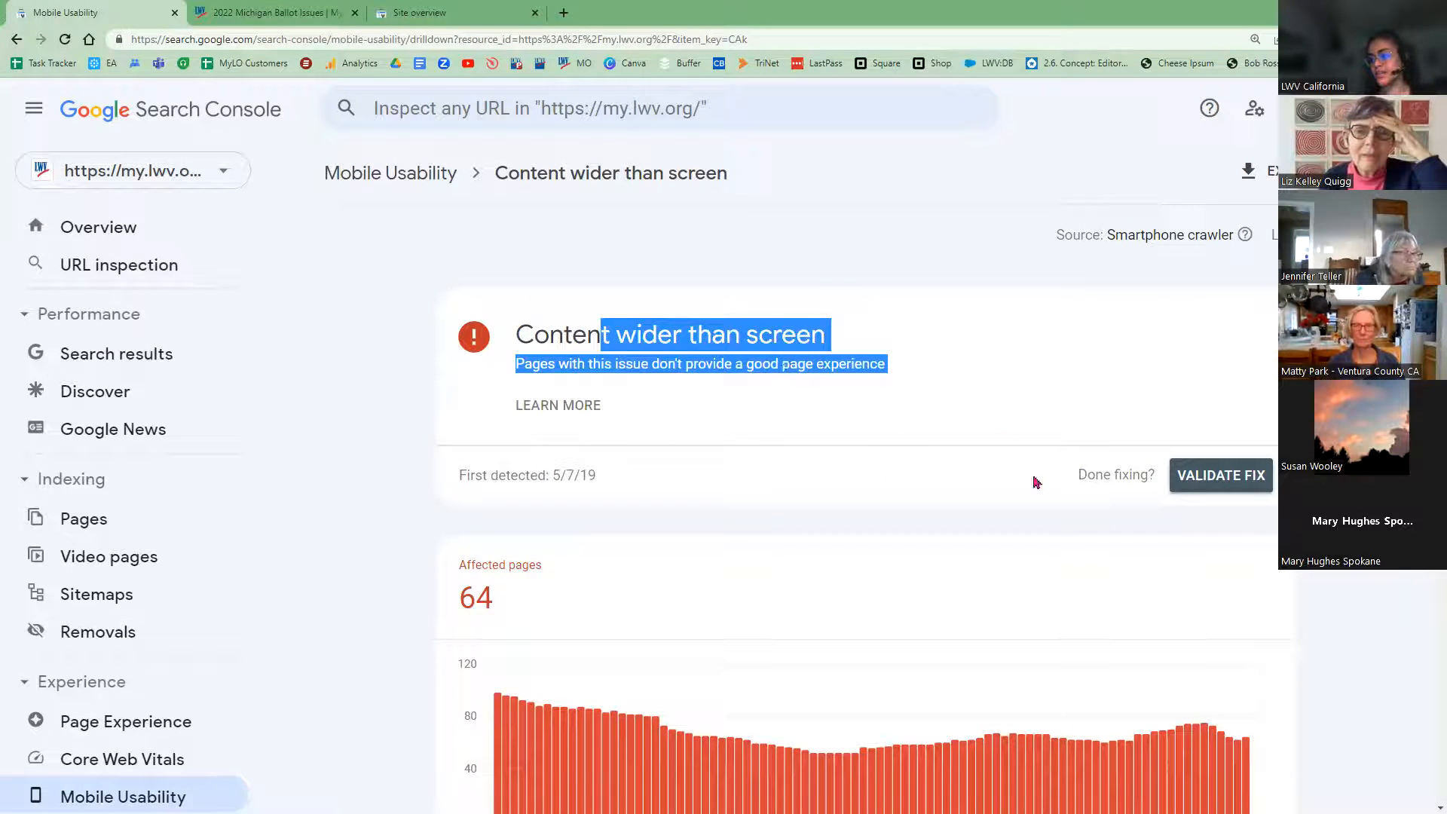
{"action": "left_click", "coordinate": [998, 540]}
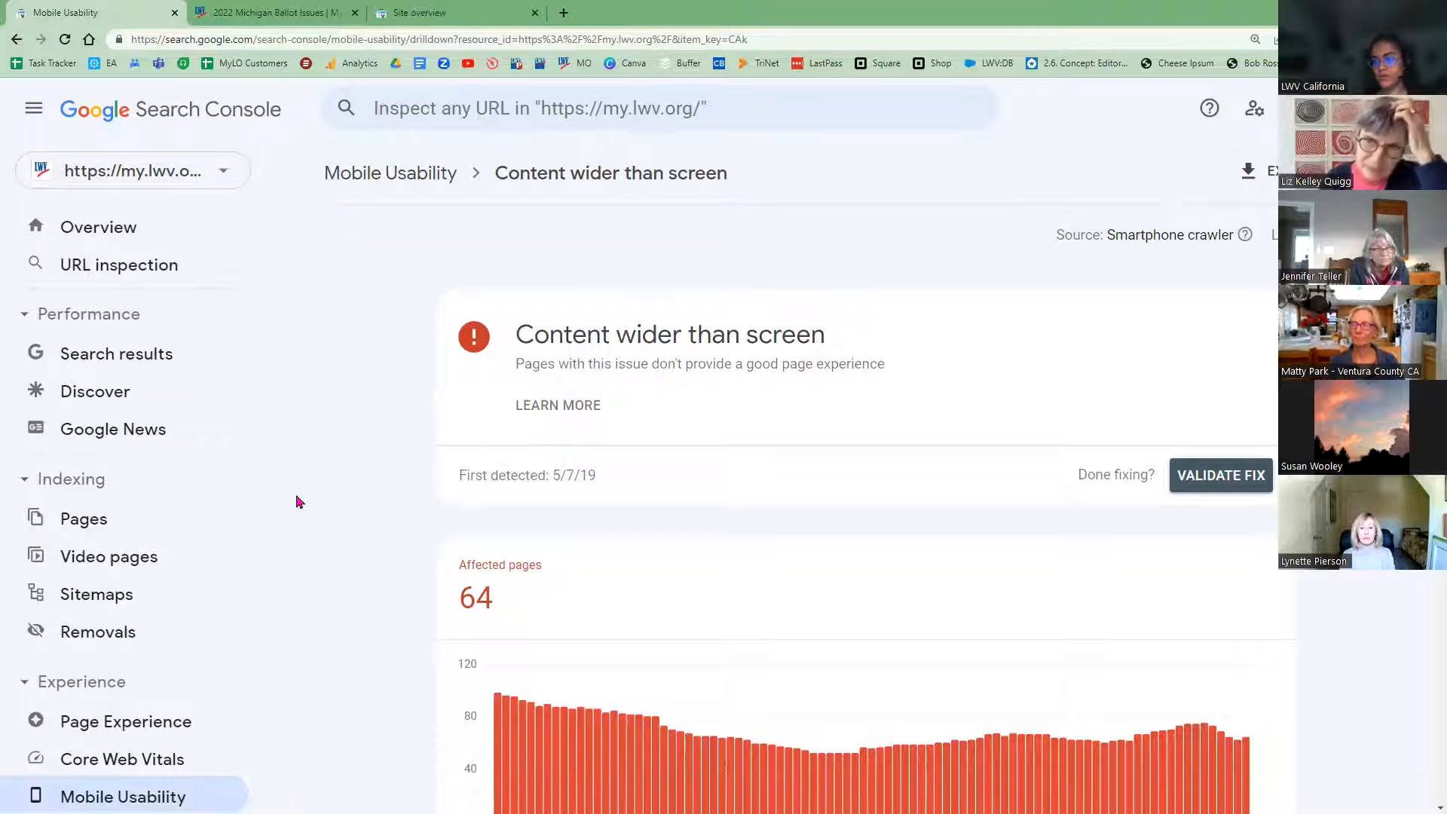
{"action": "left_click_drag", "start_coordinate": [518, 338], "coordinate": [838, 346]}
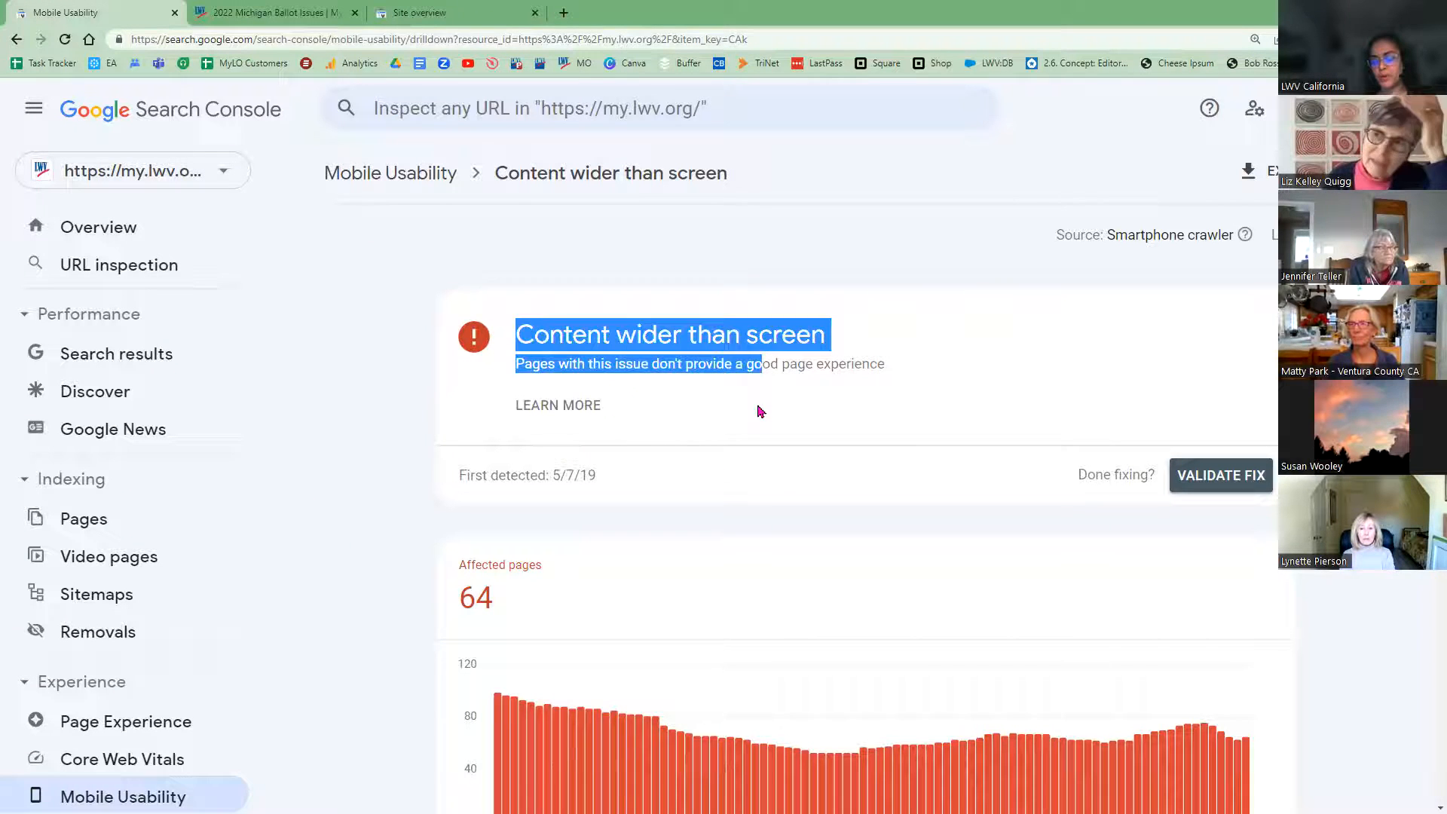
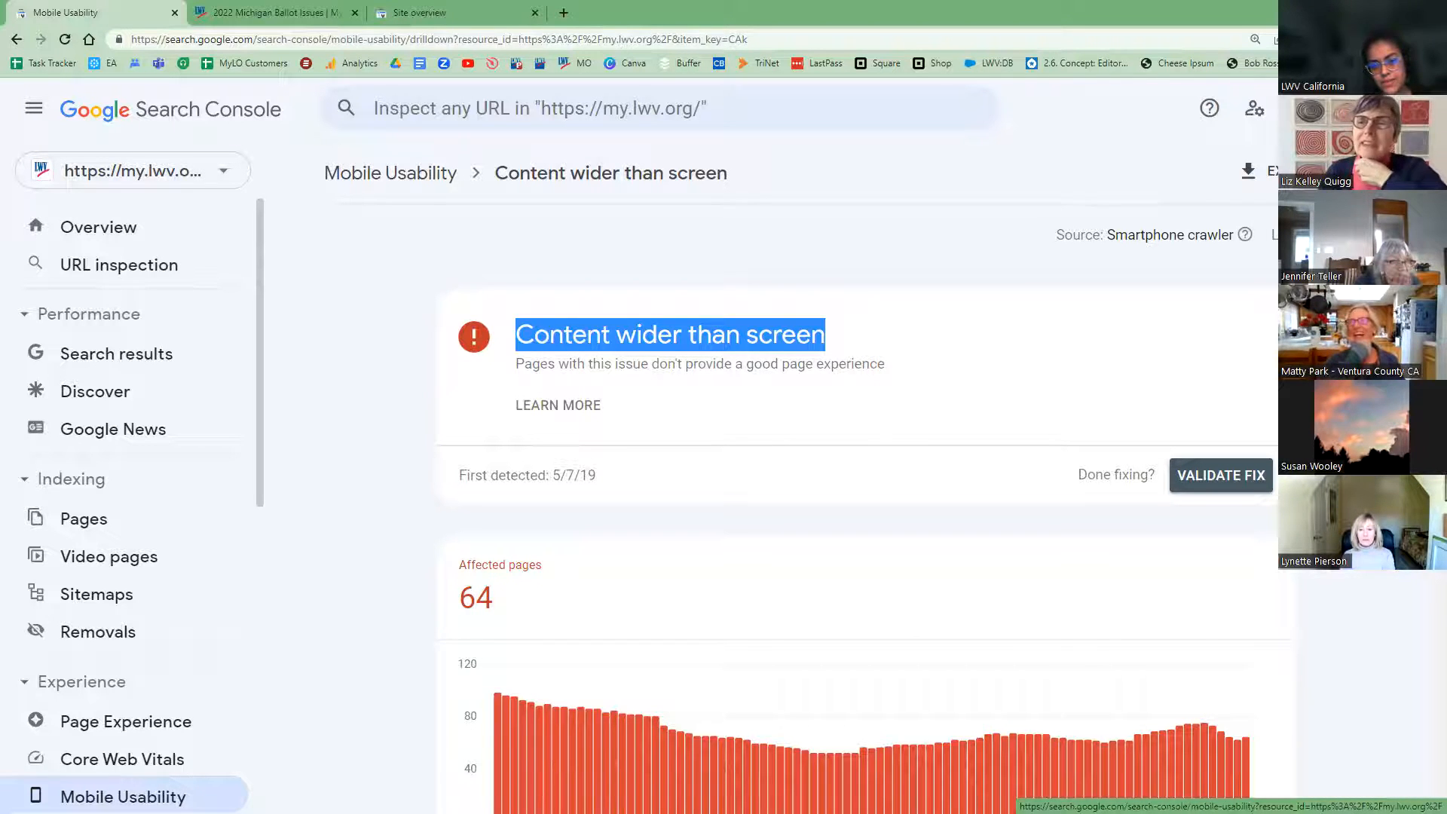
Step: Go back to the Mobile Usability overview showing 65 not-usable and 3.7K usable pages
{"action": "left_click", "coordinate": [123, 797]}
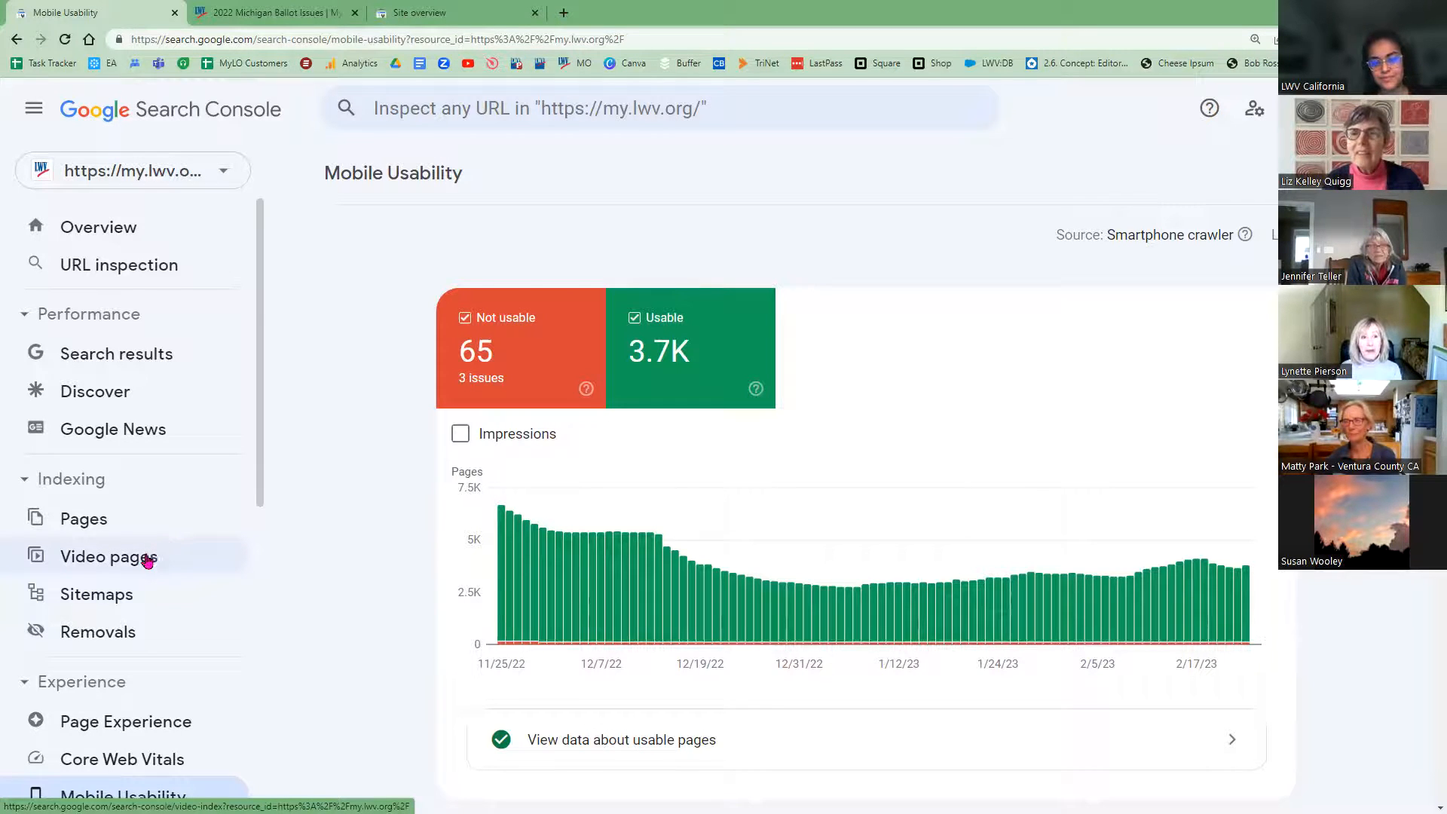
Step: Open the Search Console site Settings from the bottom of the sidebar
{"action": "scroll", "coordinate": [154, 562], "scroll_direction": "down", "scroll_amount": 3}
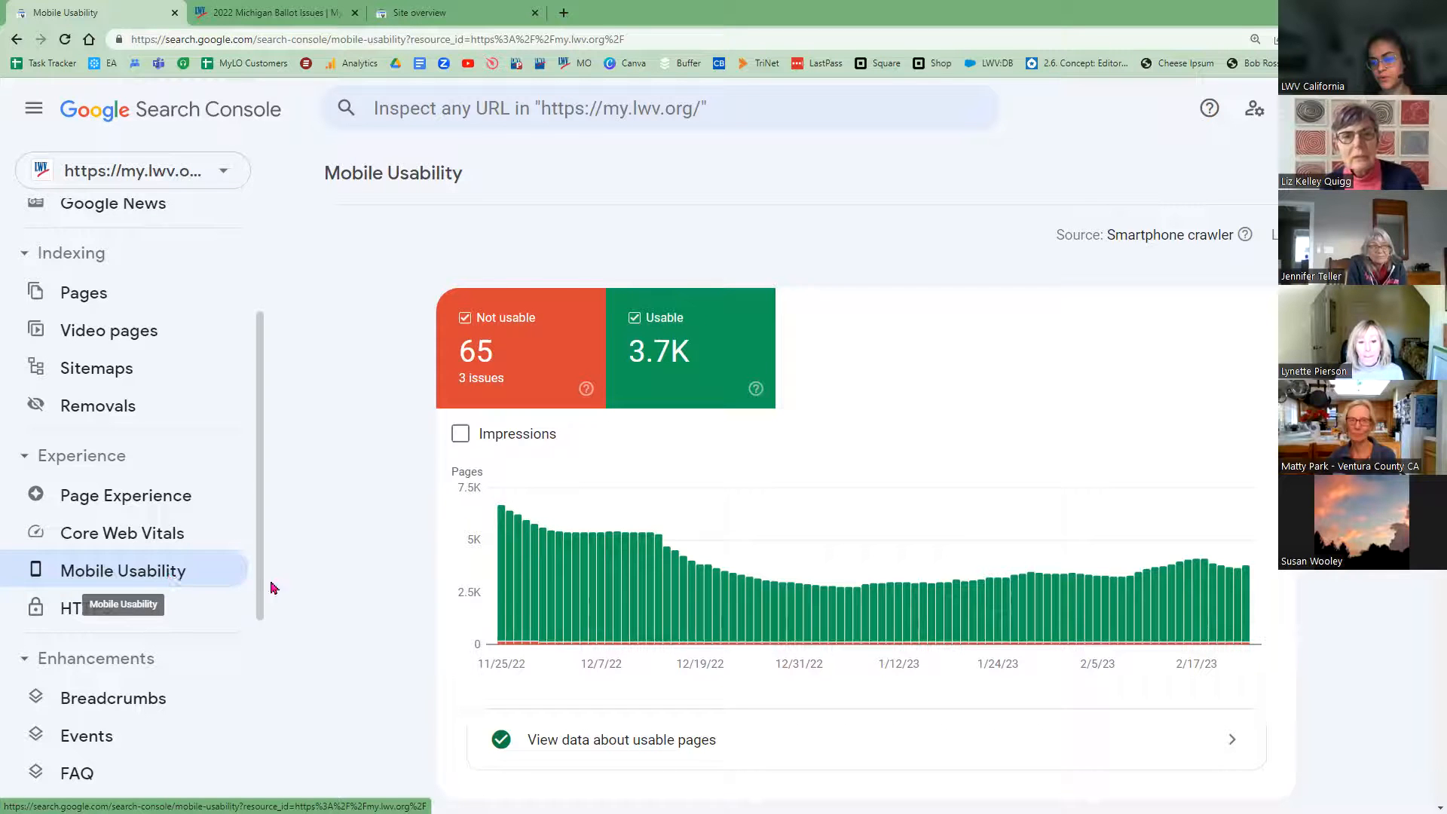
{"action": "scroll", "coordinate": [262, 570], "scroll_direction": "up", "scroll_amount": 2}
{"action": "scroll", "coordinate": [253, 441], "scroll_direction": "up", "scroll_amount": 1}
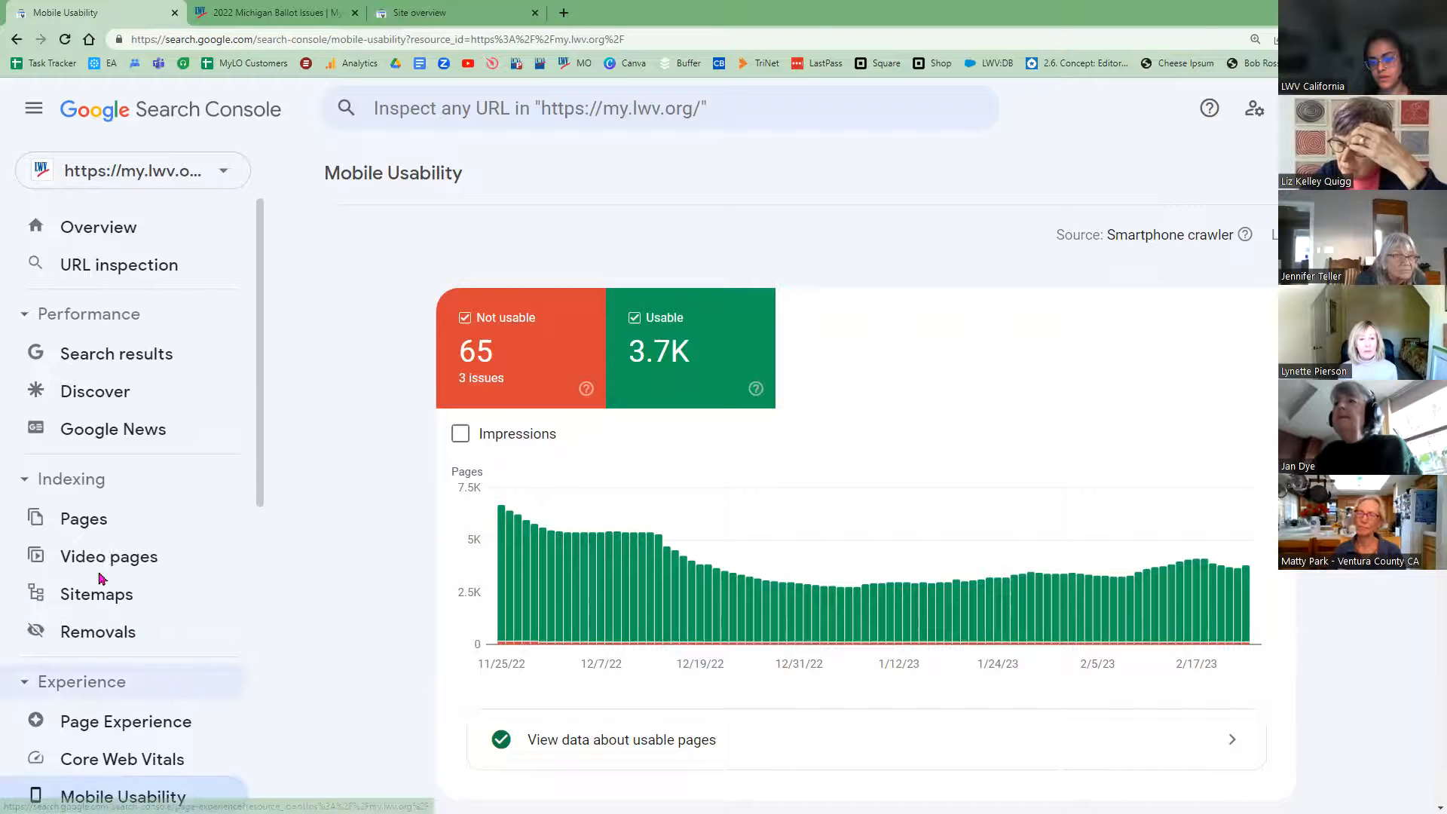
{"action": "scroll", "coordinate": [106, 573], "scroll_direction": "down", "scroll_amount": 7}
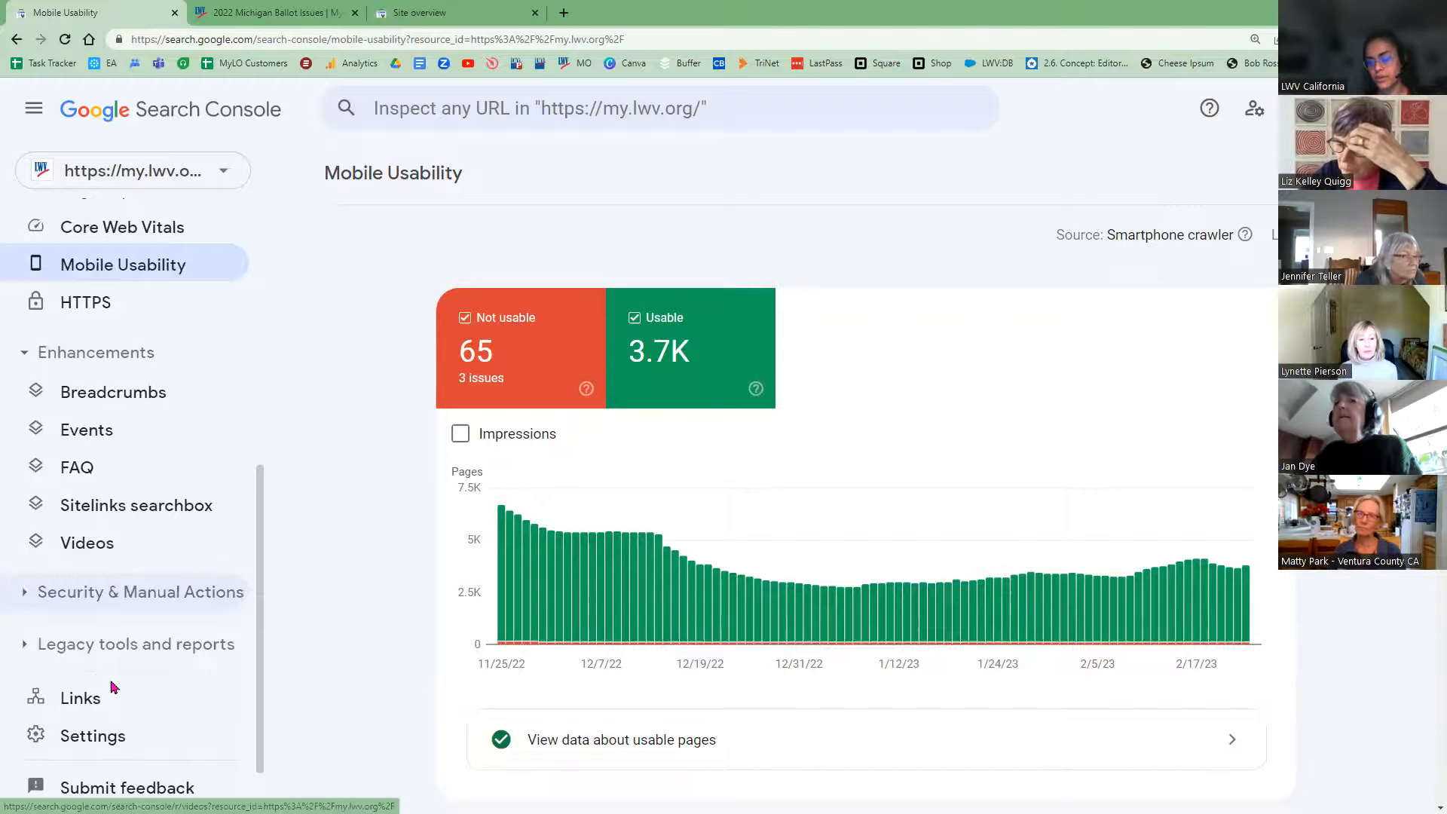
{"action": "left_click", "coordinate": [96, 682]}
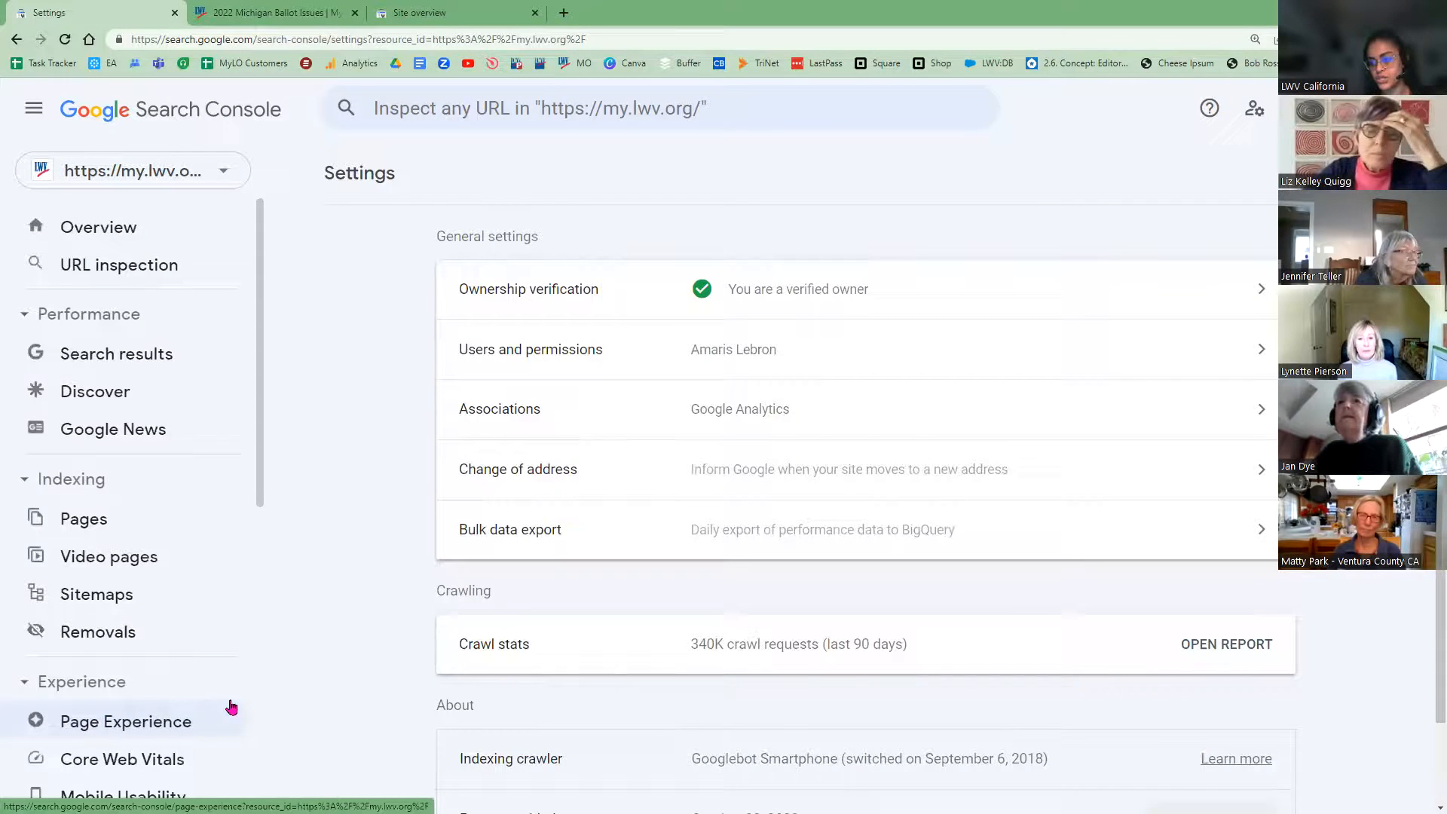
Step: Open Associations in Settings and start associating a Google Analytics property
{"action": "left_click", "coordinate": [738, 421]}
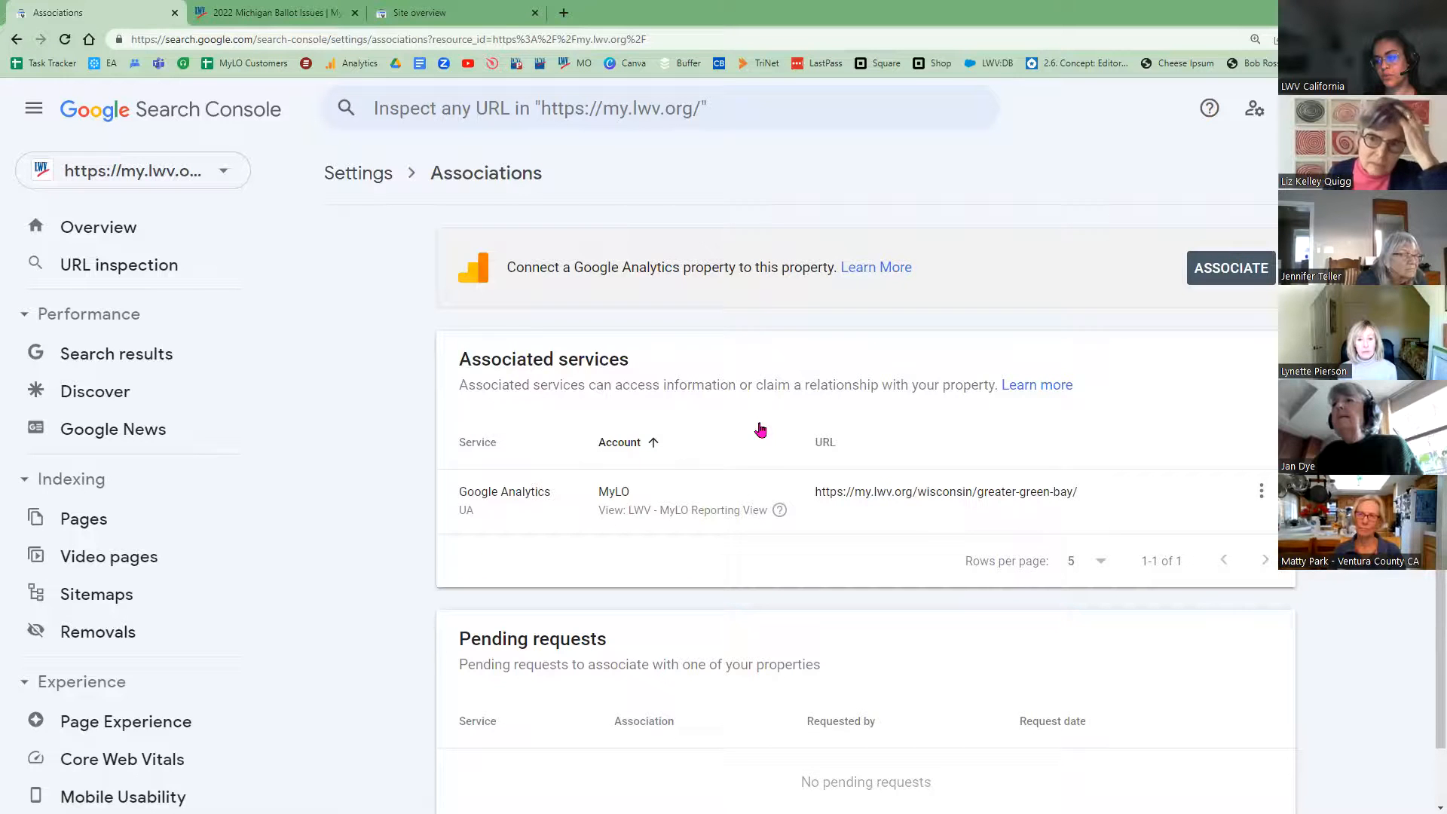
{"action": "left_click", "coordinate": [1230, 275]}
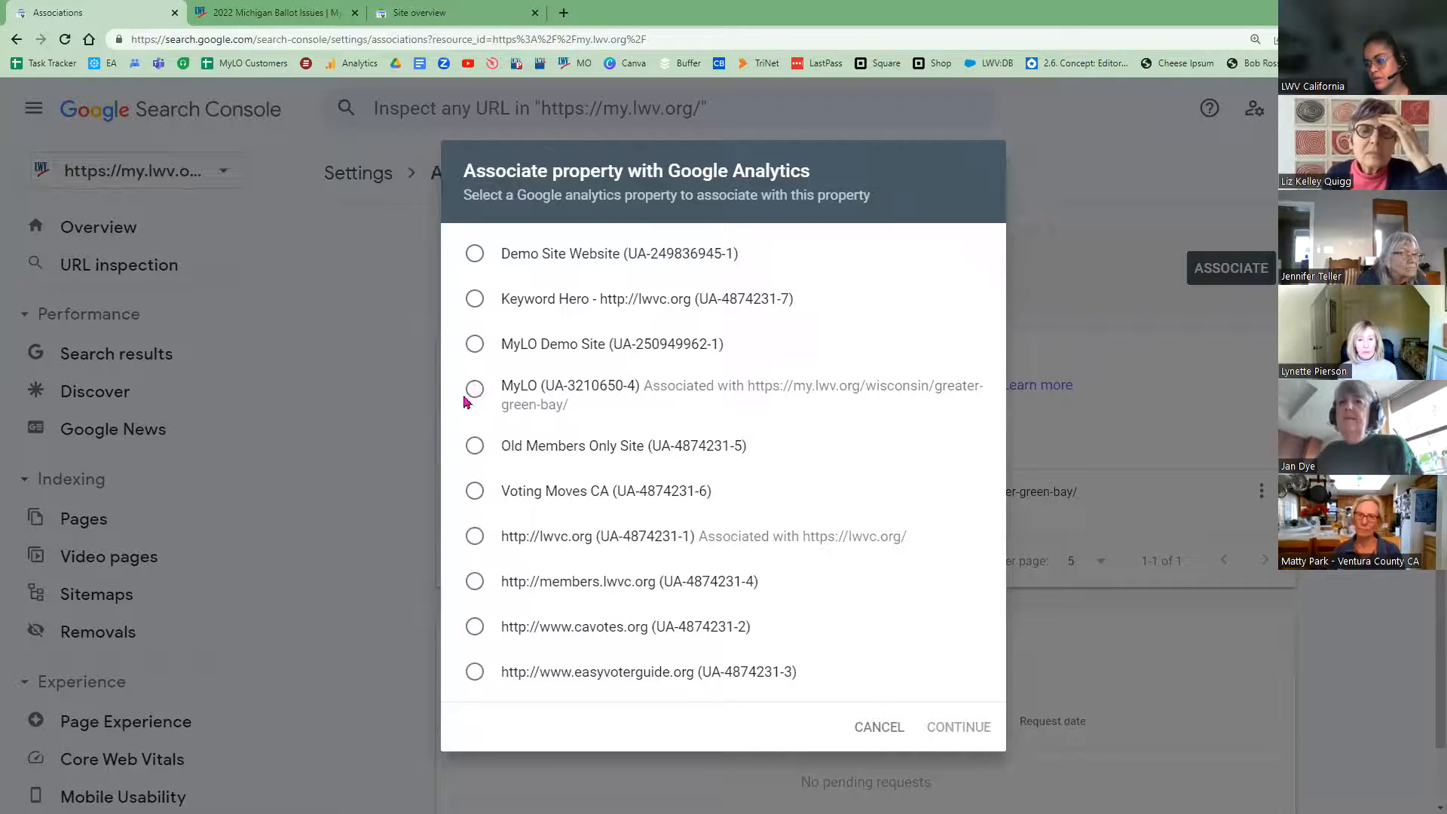
Step: Review the MyLO property's UA ID, dismiss the picker unlinked, and switch to the Ballot Issues tab
{"action": "left_click", "coordinate": [959, 728]}
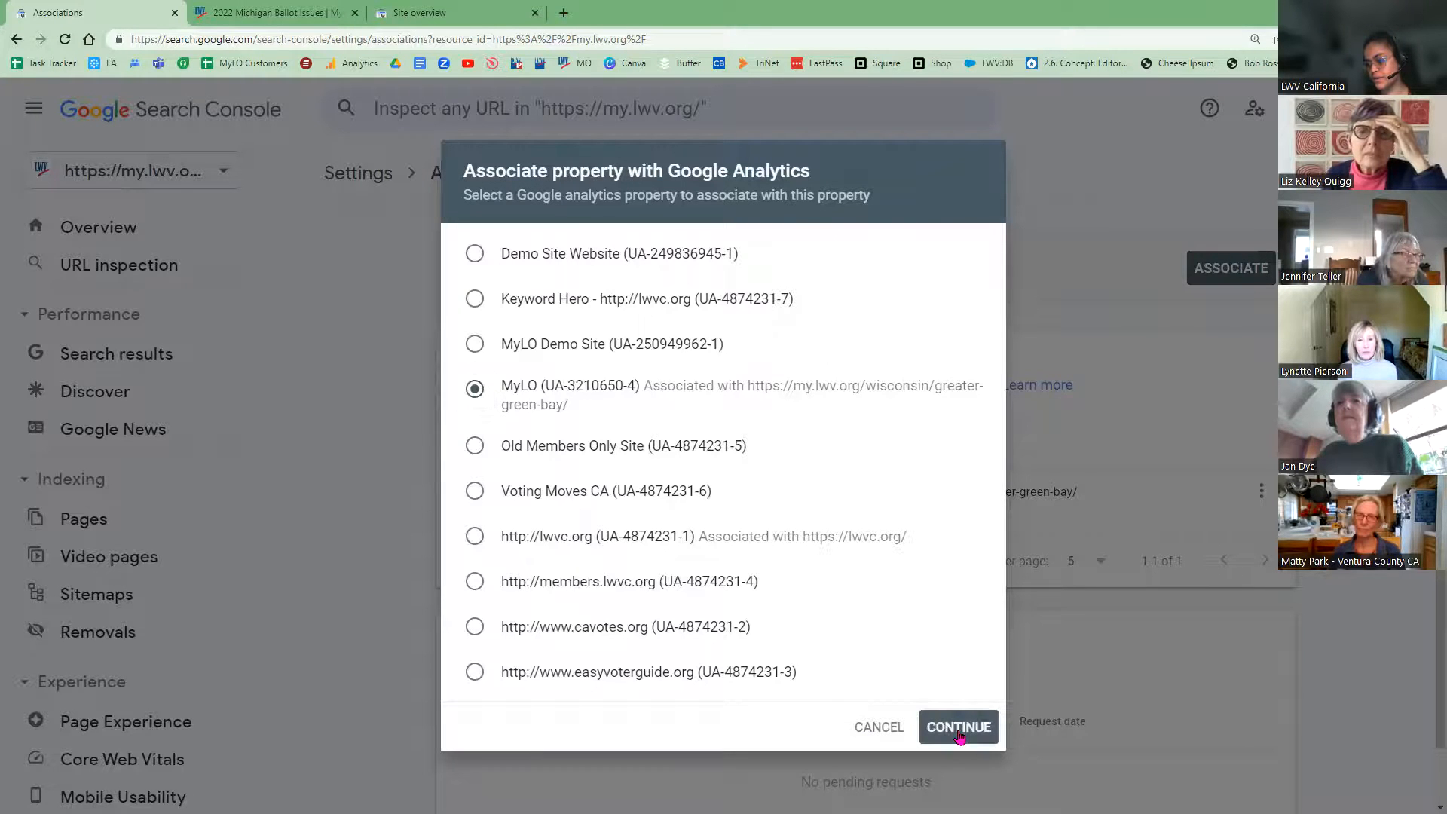
{"action": "double_click", "coordinate": [562, 389]}
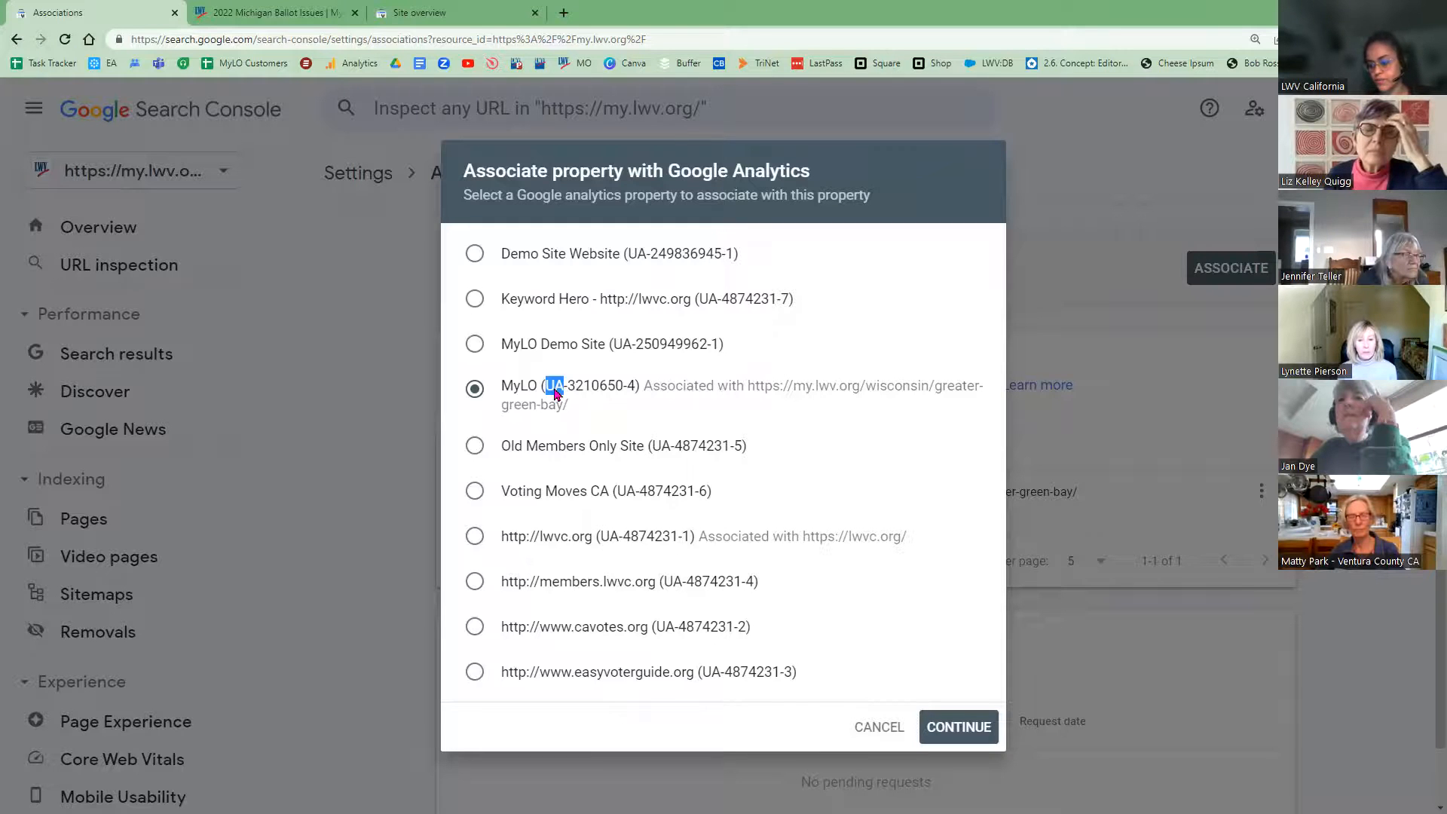
{"action": "left_click", "coordinate": [413, 486]}
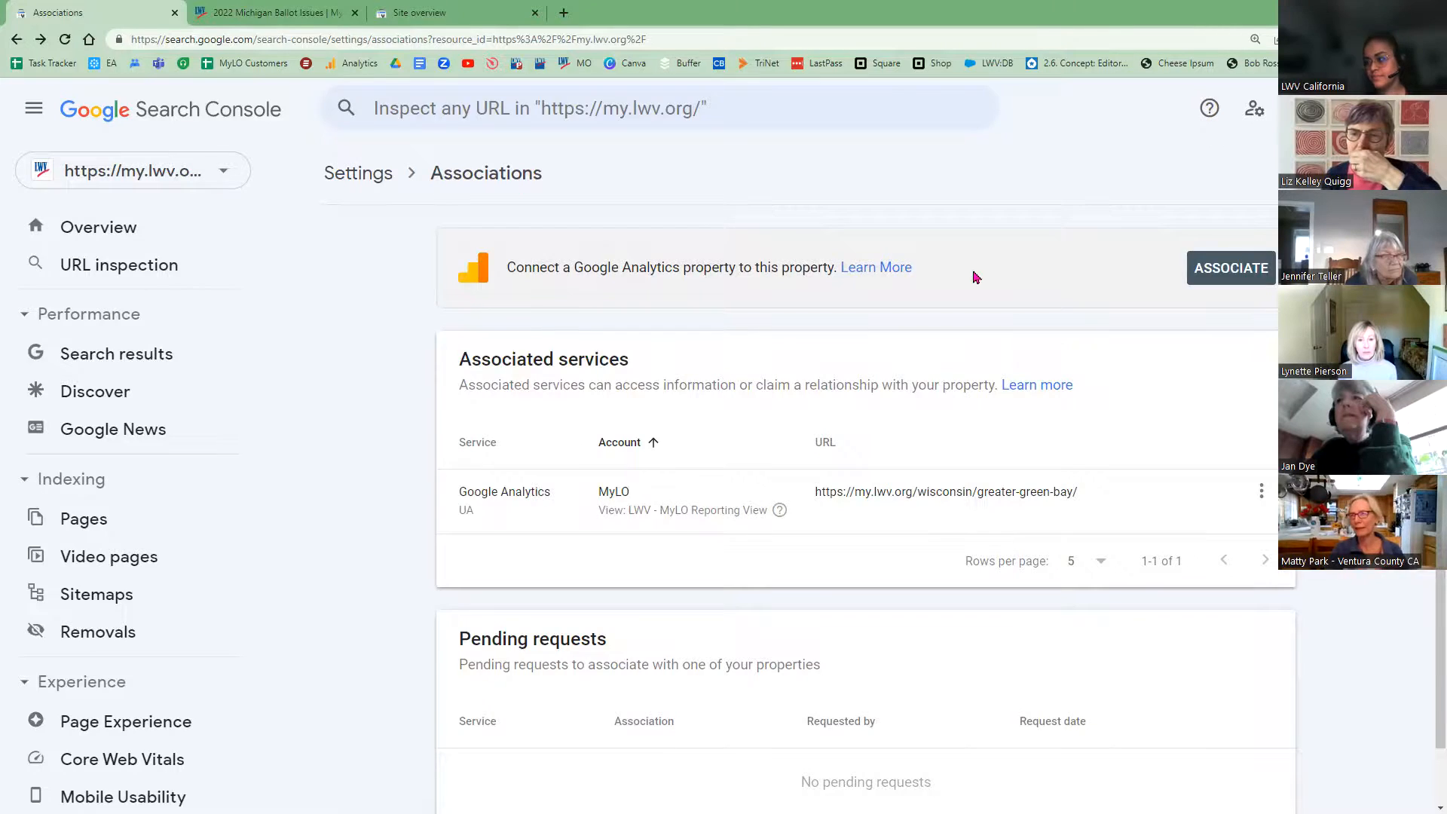
{"action": "left_click", "coordinate": [245, 13]}
Step: Close the phone emulation and log in to the Dearborn-Dearborn Heights league site
{"action": "key", "text": "F12"}
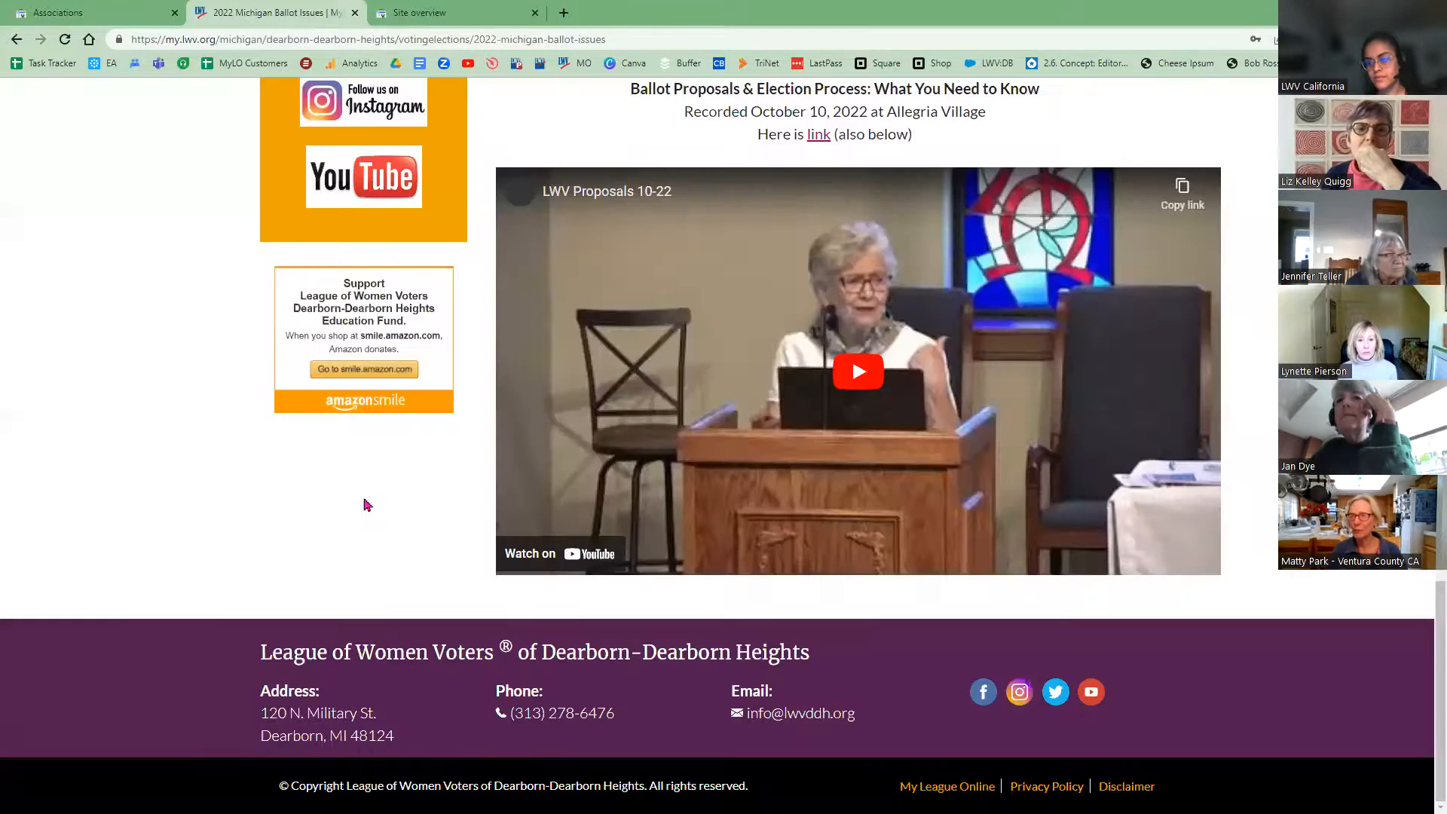
{"action": "scroll", "coordinate": [354, 505], "scroll_direction": "up", "scroll_amount": 10}
{"action": "scroll", "coordinate": [330, 513], "scroll_direction": "up", "scroll_amount": 10}
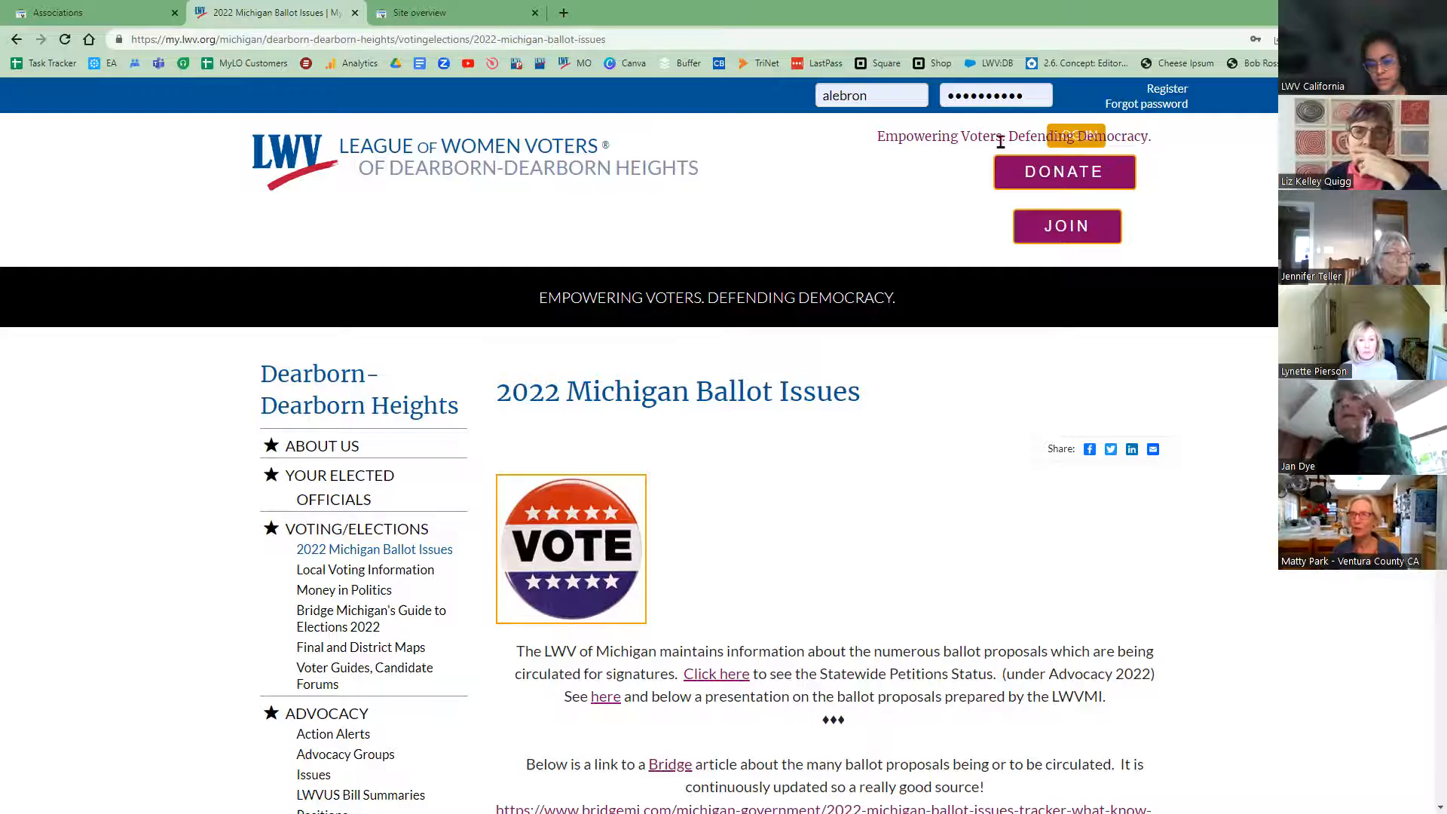
{"action": "key", "text": "Tab"}
{"action": "key", "text": "Return"}
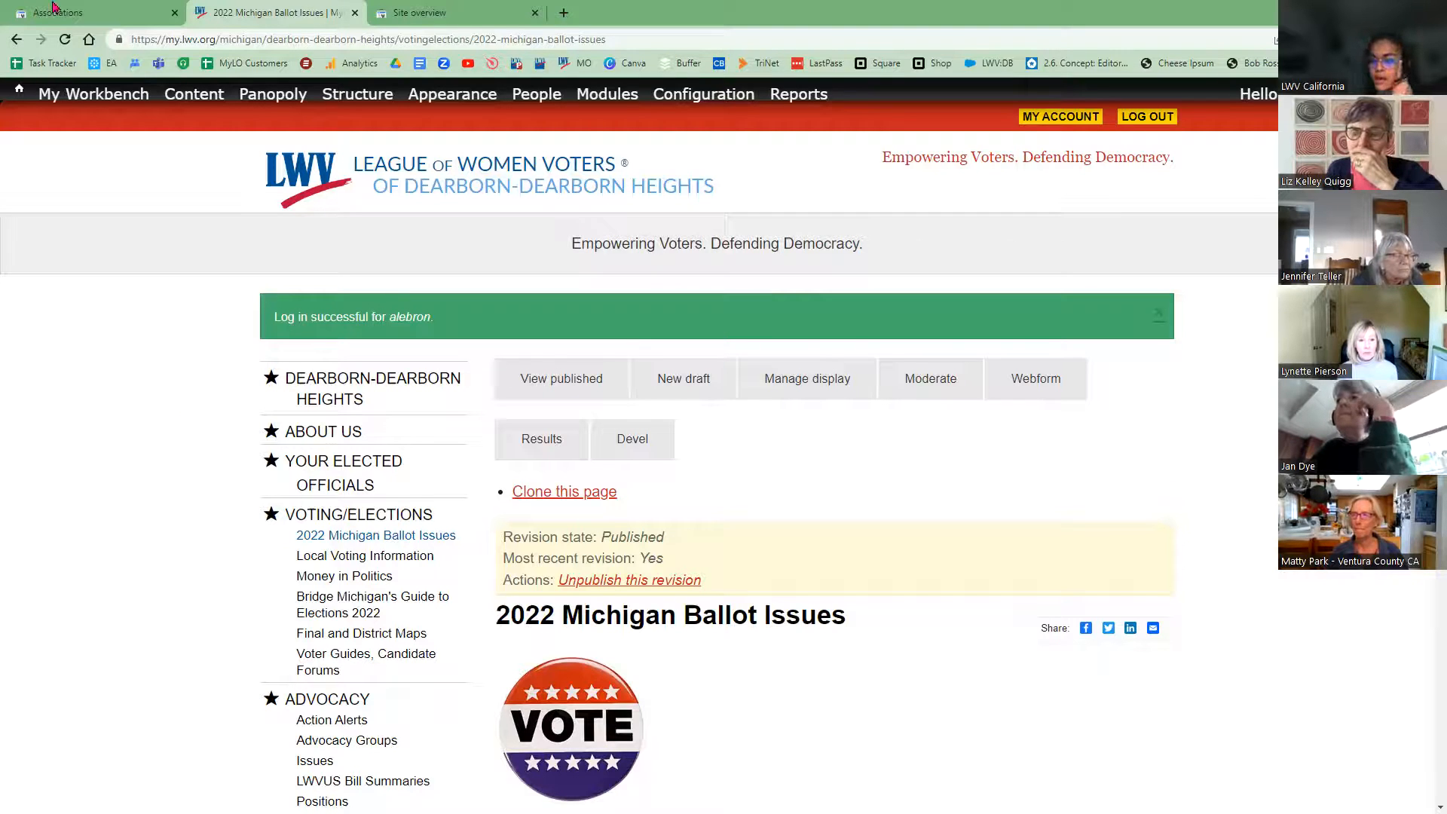
Step: Go to the Dearborn-Dearborn Heights home page and start a New draft of it
{"action": "left_click", "coordinate": [447, 202]}
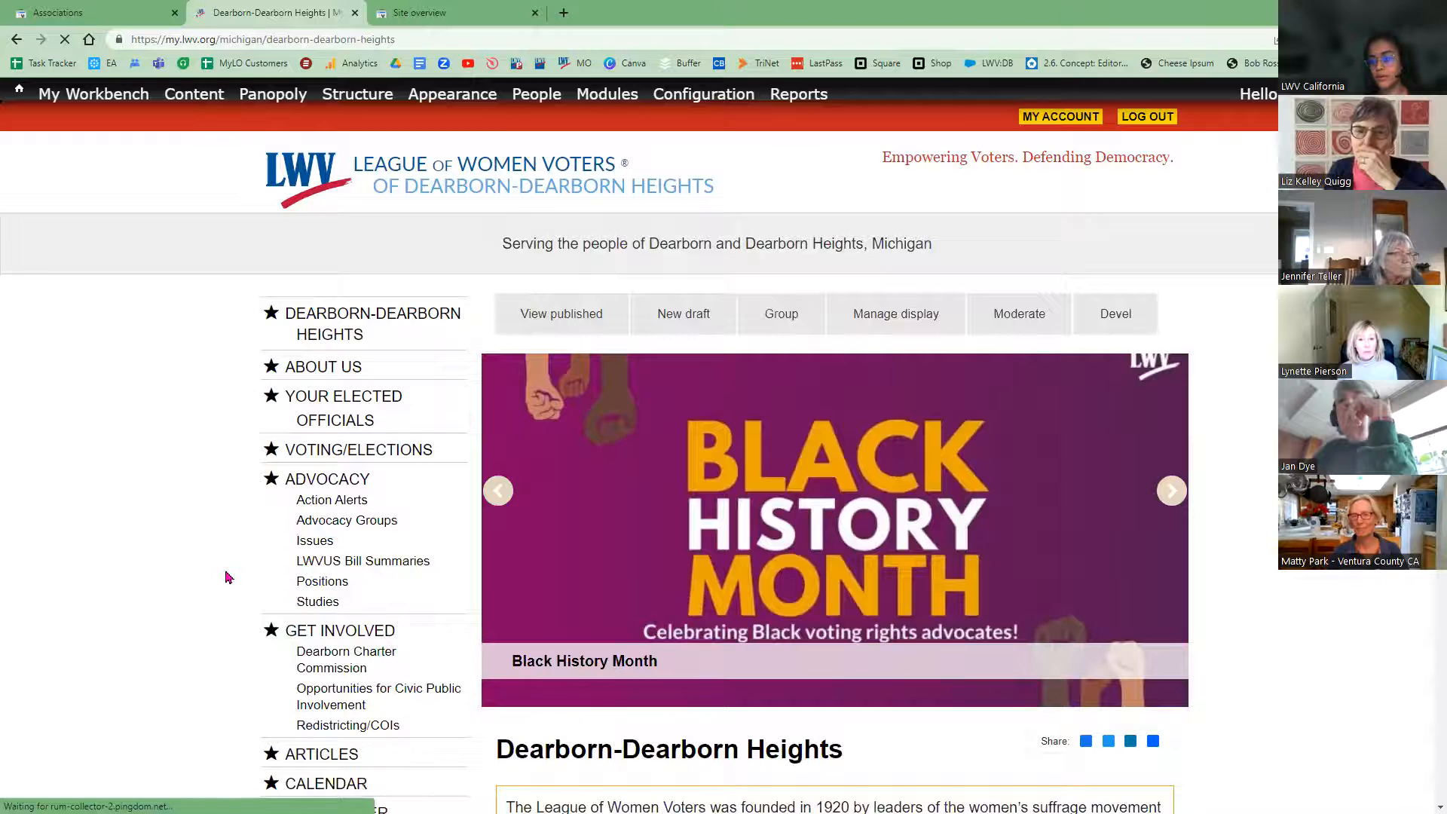
{"action": "left_click", "coordinate": [683, 323]}
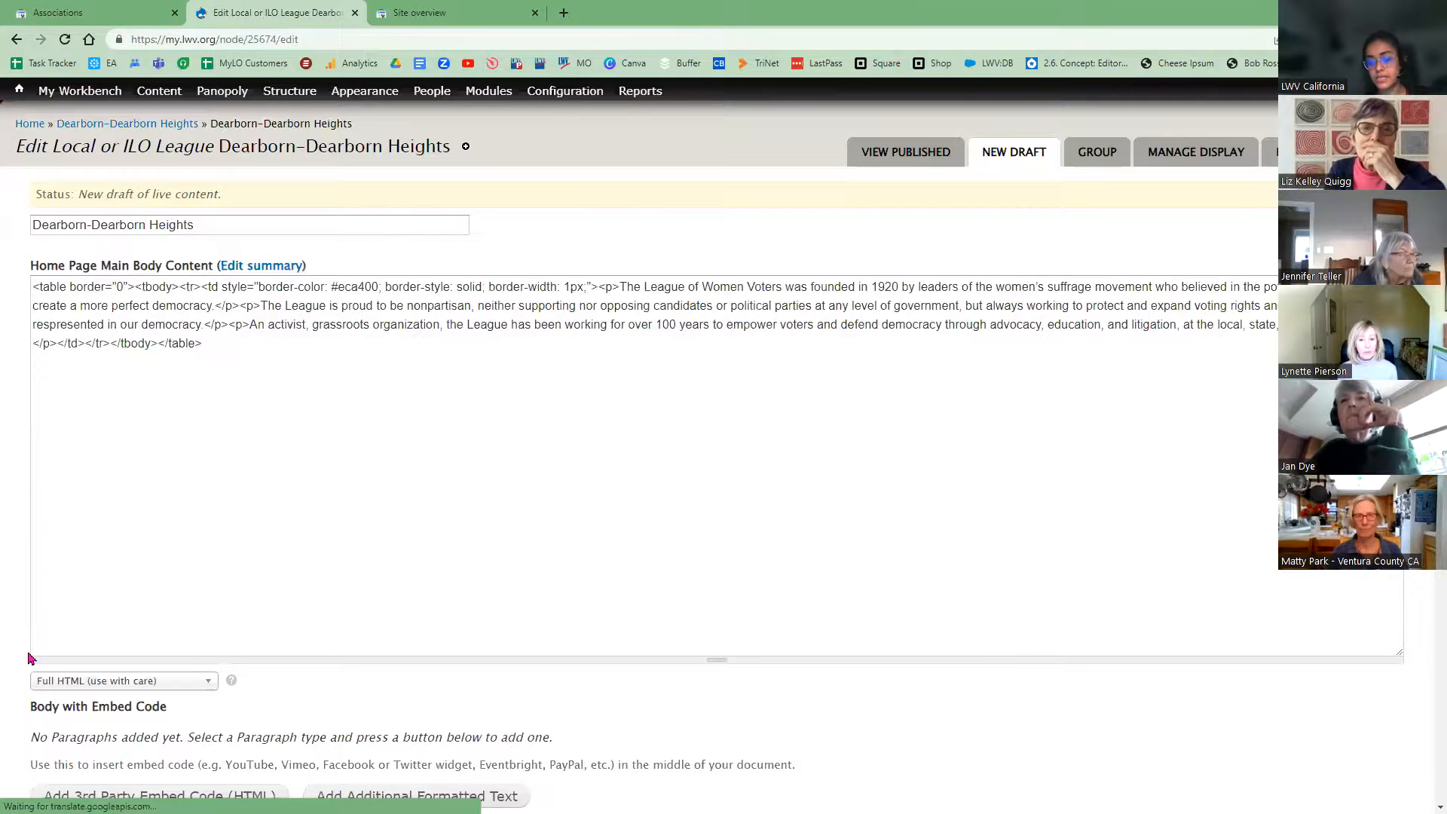
Step: Review the meta tags: page title [node:title] | [site:name] and the Description's summary token
{"action": "scroll", "coordinate": [78, 630], "scroll_direction": "down", "scroll_amount": 9}
{"action": "left_click", "coordinate": [111, 617]}
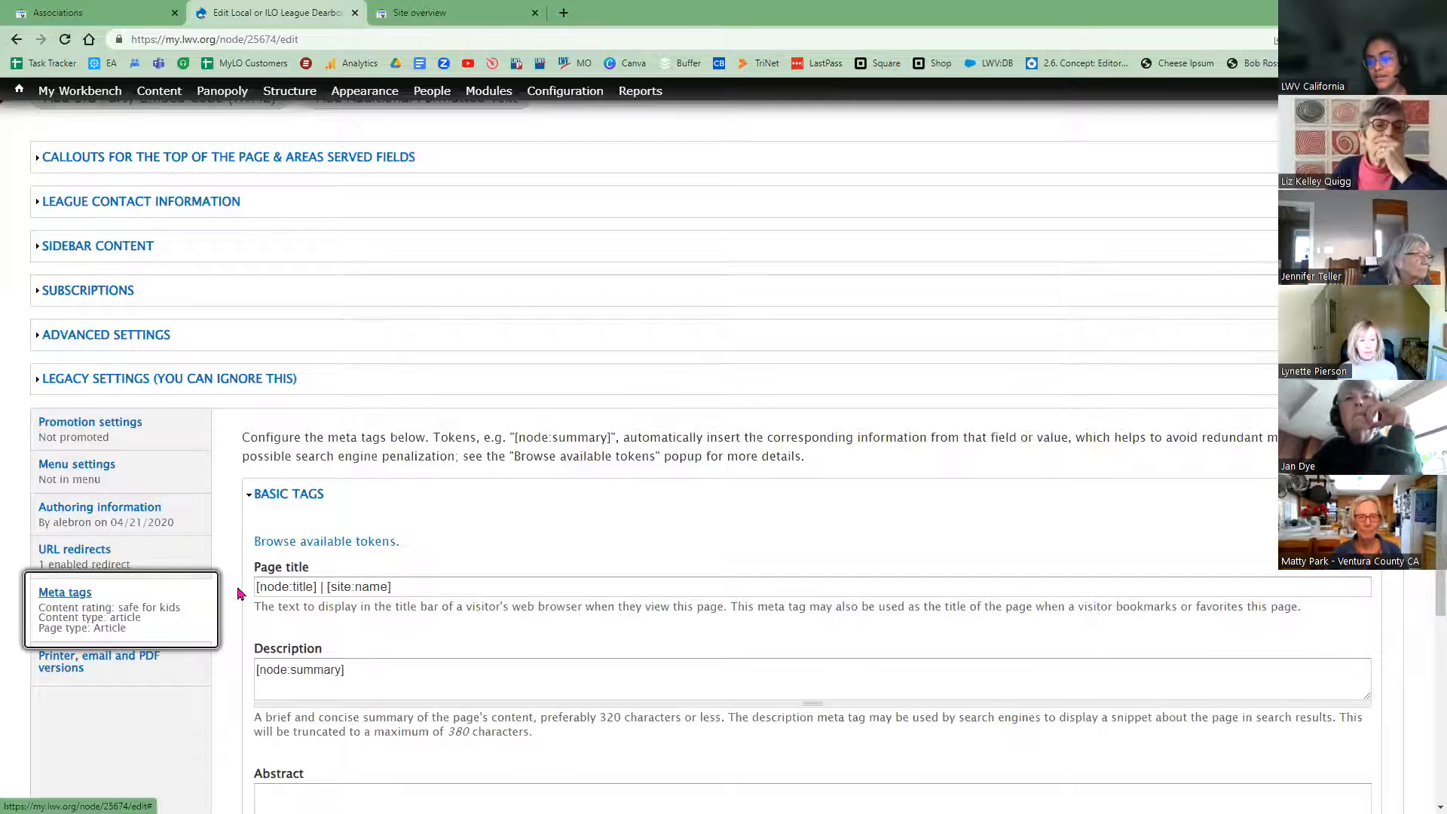
{"action": "scroll", "coordinate": [375, 581], "scroll_direction": "down", "scroll_amount": 1}
{"action": "scroll", "coordinate": [294, 357], "scroll_direction": "down", "scroll_amount": 3}
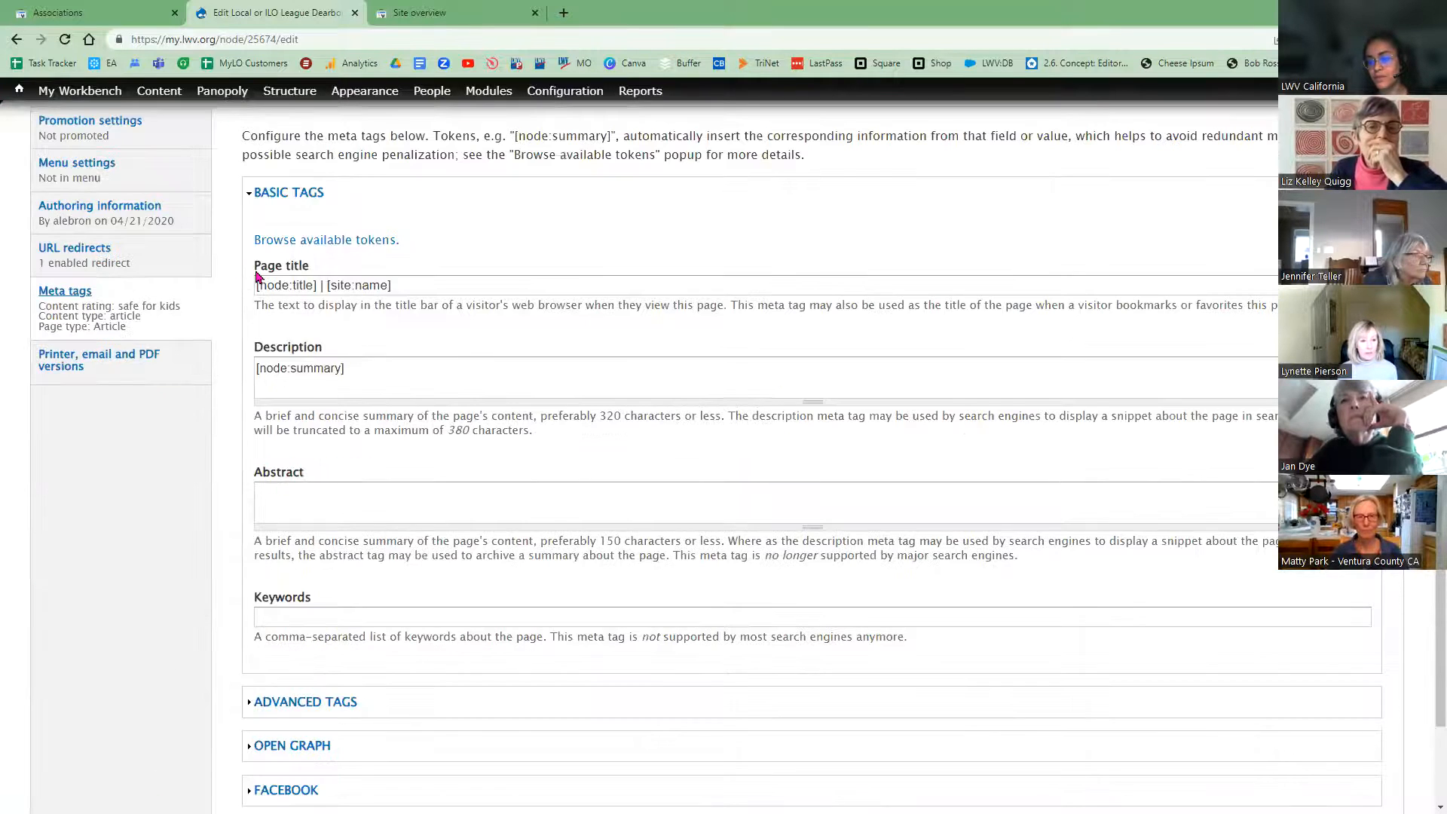
{"action": "triple_click", "coordinate": [283, 266]}
{"action": "mouse_move", "coordinate": [316, 350]}
{"action": "left_mouse_down"}
{"action": "mouse_move", "coordinate": [254, 348]}
{"action": "mouse_move", "coordinate": [336, 351]}
{"action": "left_mouse_up"}
{"action": "scroll", "coordinate": [363, 511], "scroll_direction": "up", "scroll_amount": 1}
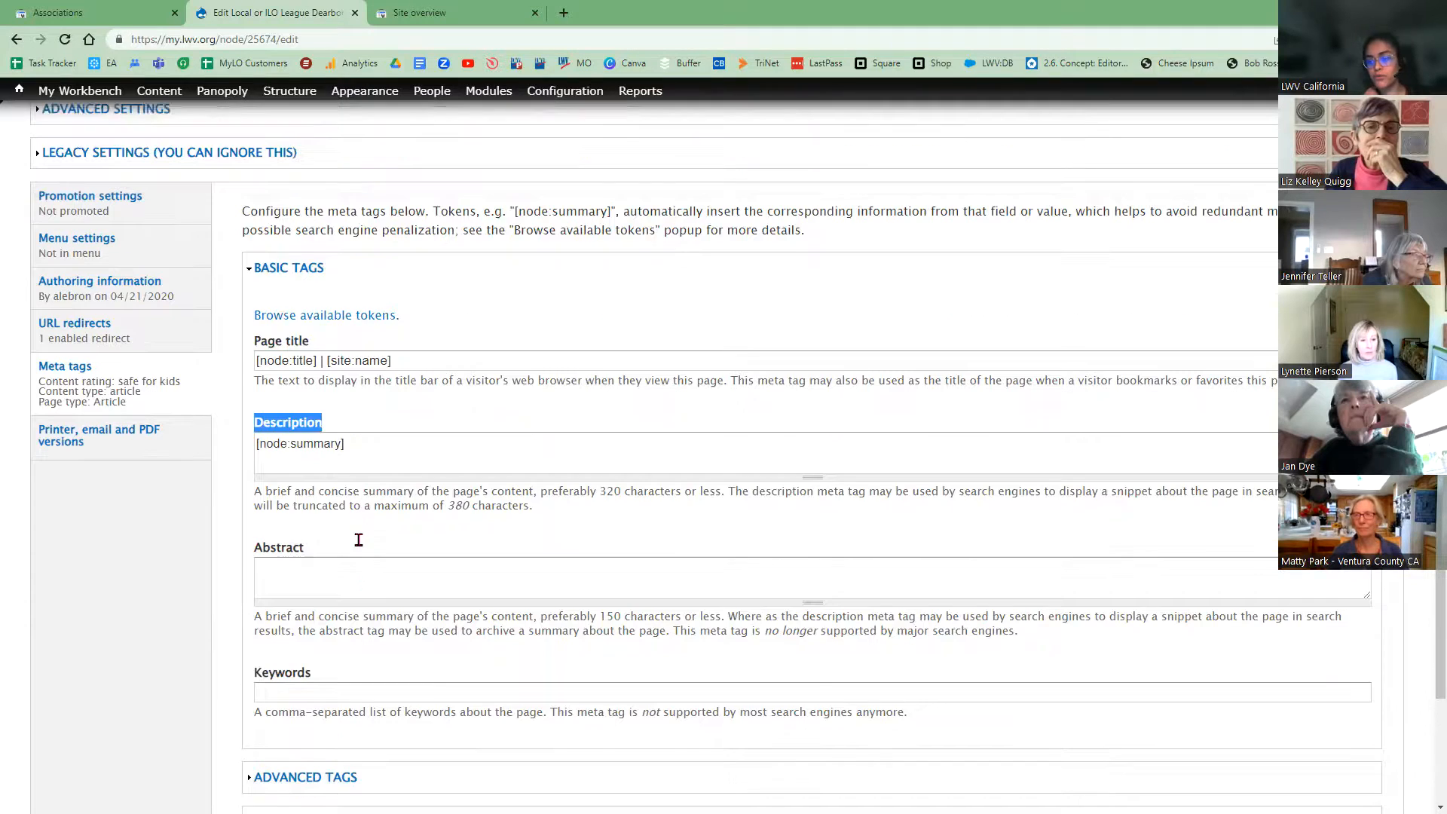
{"action": "scroll", "coordinate": [391, 620], "scroll_direction": "up", "scroll_amount": 1}
{"action": "scroll", "coordinate": [946, 526], "scroll_direction": "up", "scroll_amount": 6}
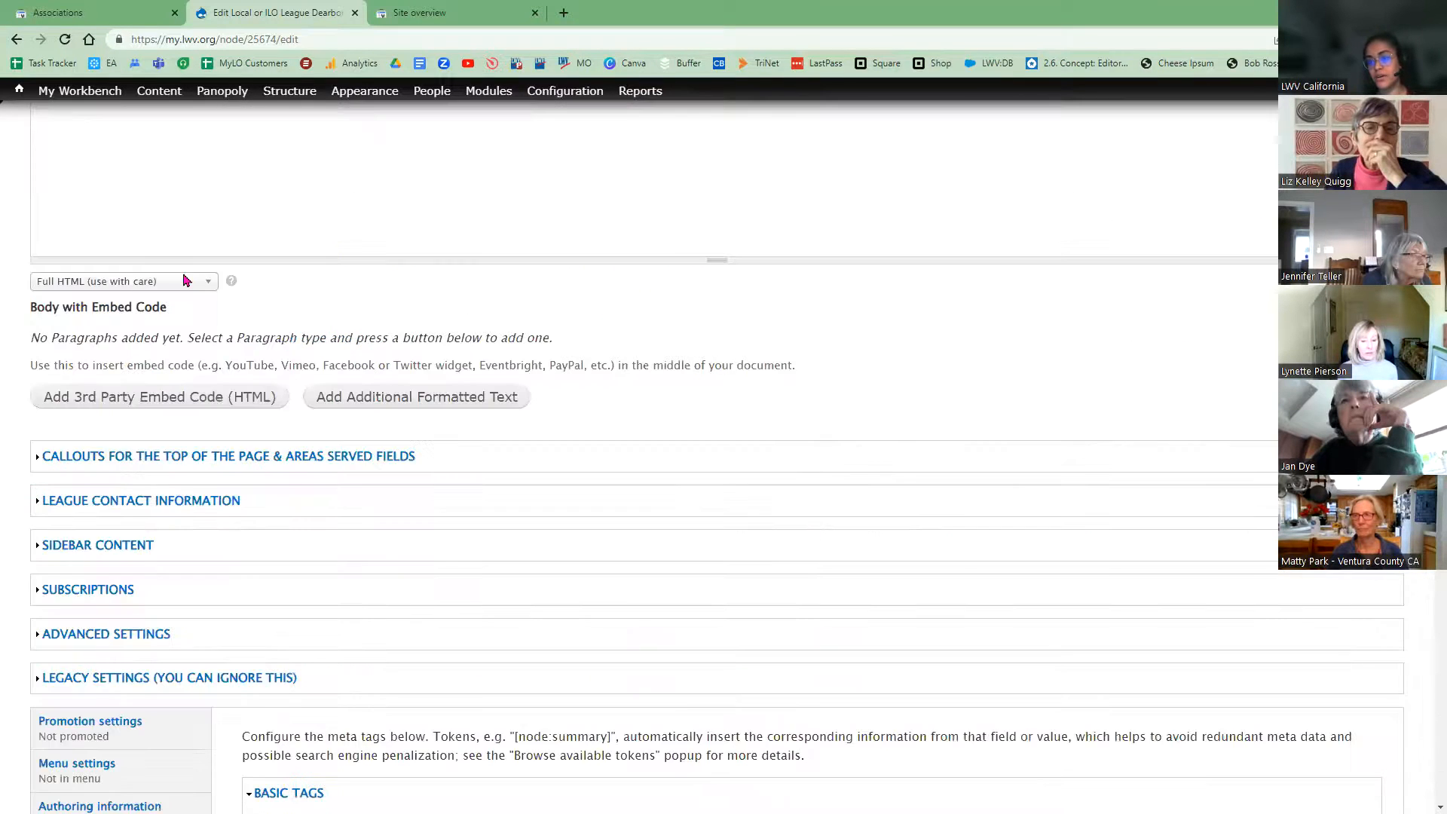
{"action": "scroll", "coordinate": [4, 213], "scroll_direction": "up", "scroll_amount": 5}
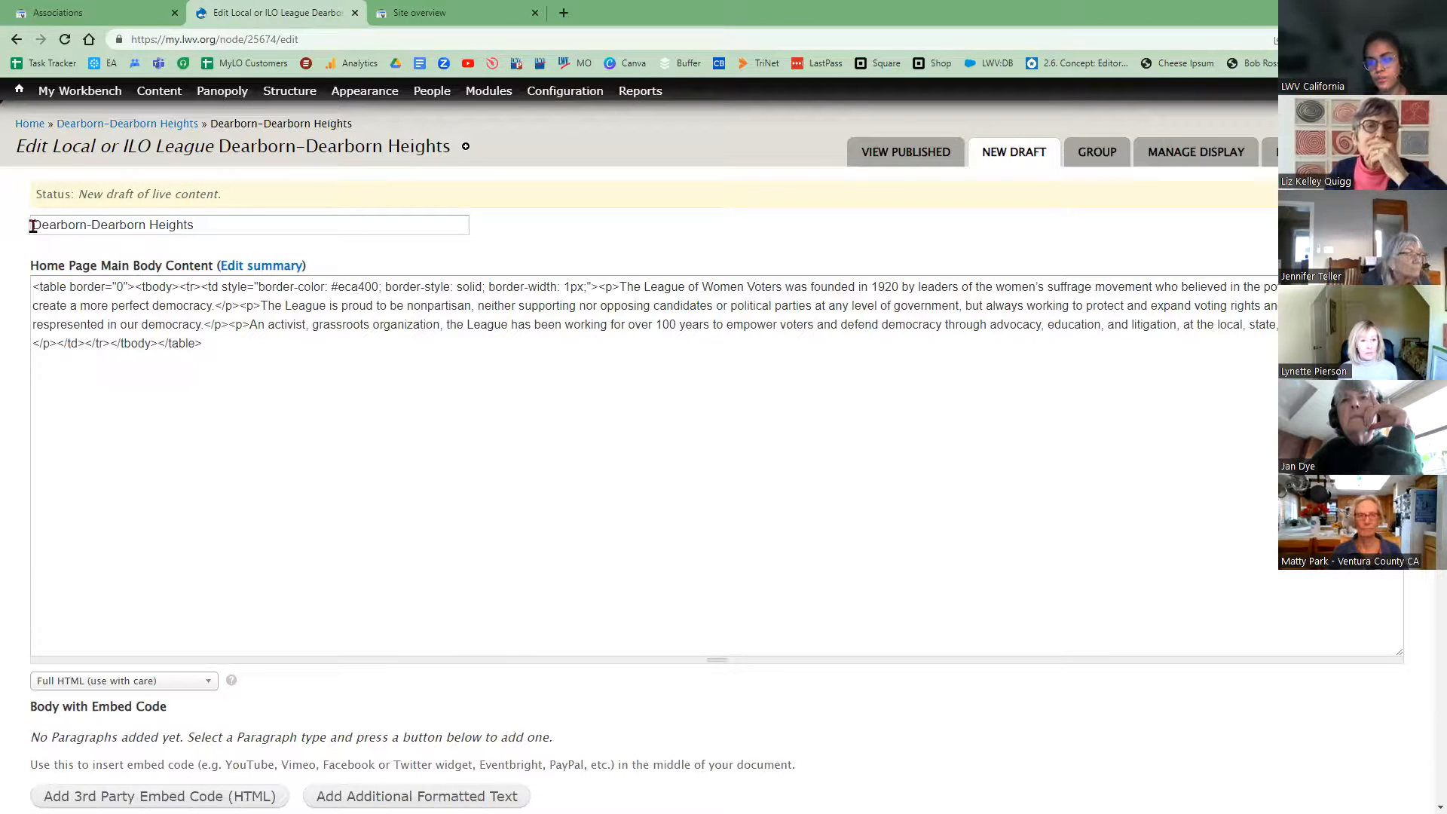
{"action": "triple_click", "coordinate": [222, 233]}
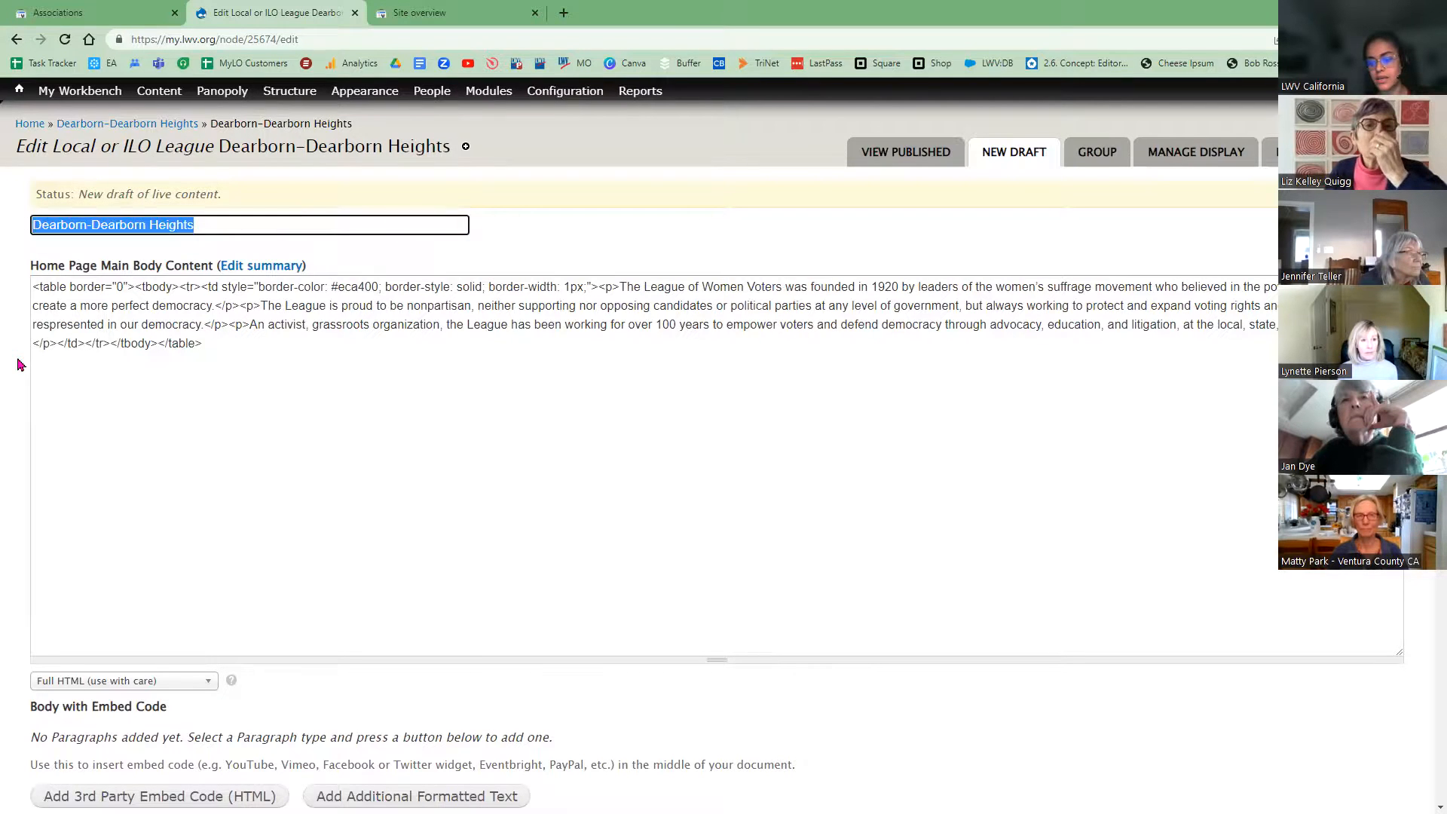
{"action": "scroll", "coordinate": [319, 624], "scroll_direction": "down", "scroll_amount": 7}
{"action": "double_click", "coordinate": [315, 759]}
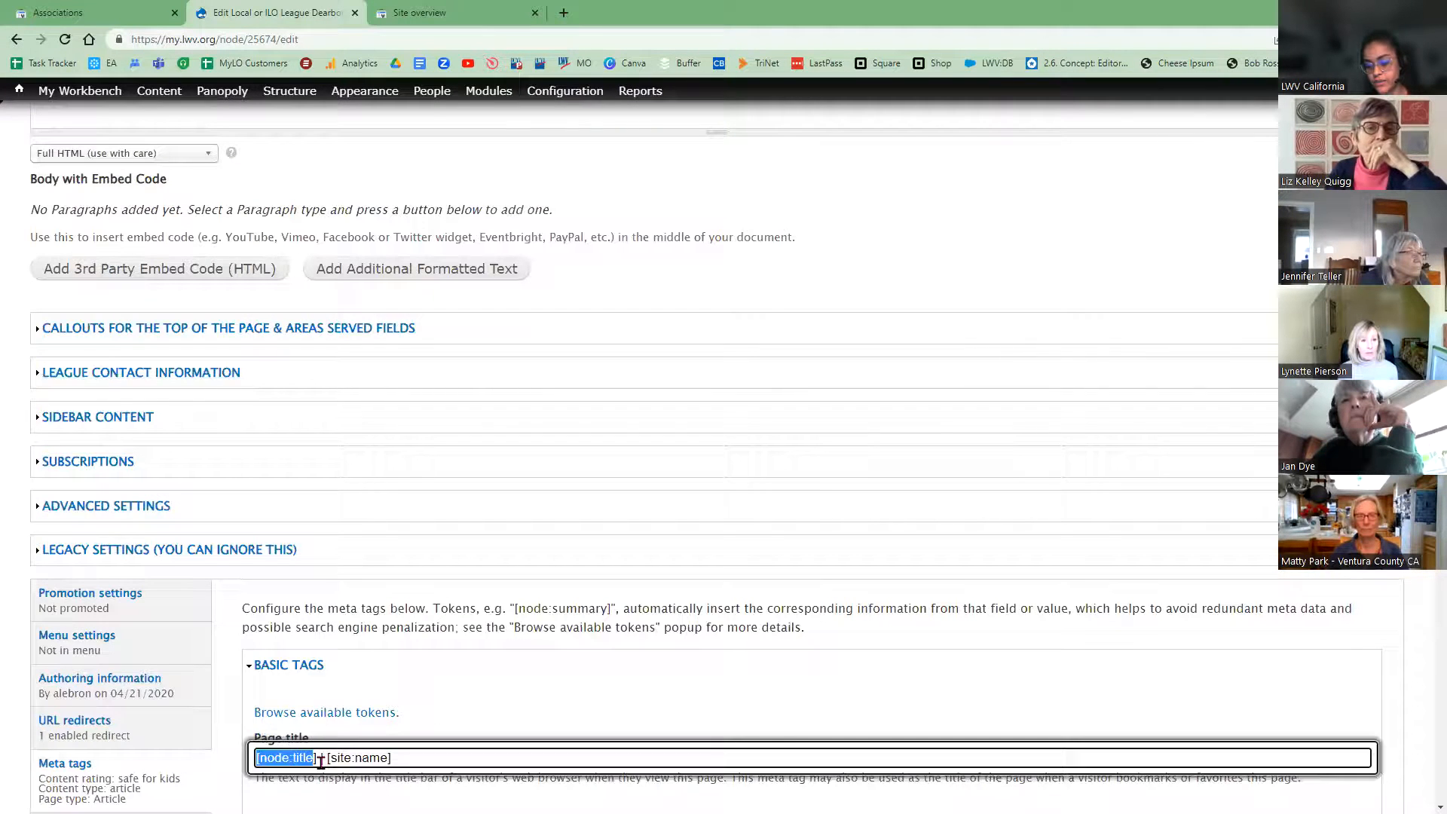
{"action": "scroll", "coordinate": [457, 644], "scroll_direction": "up", "scroll_amount": 7}
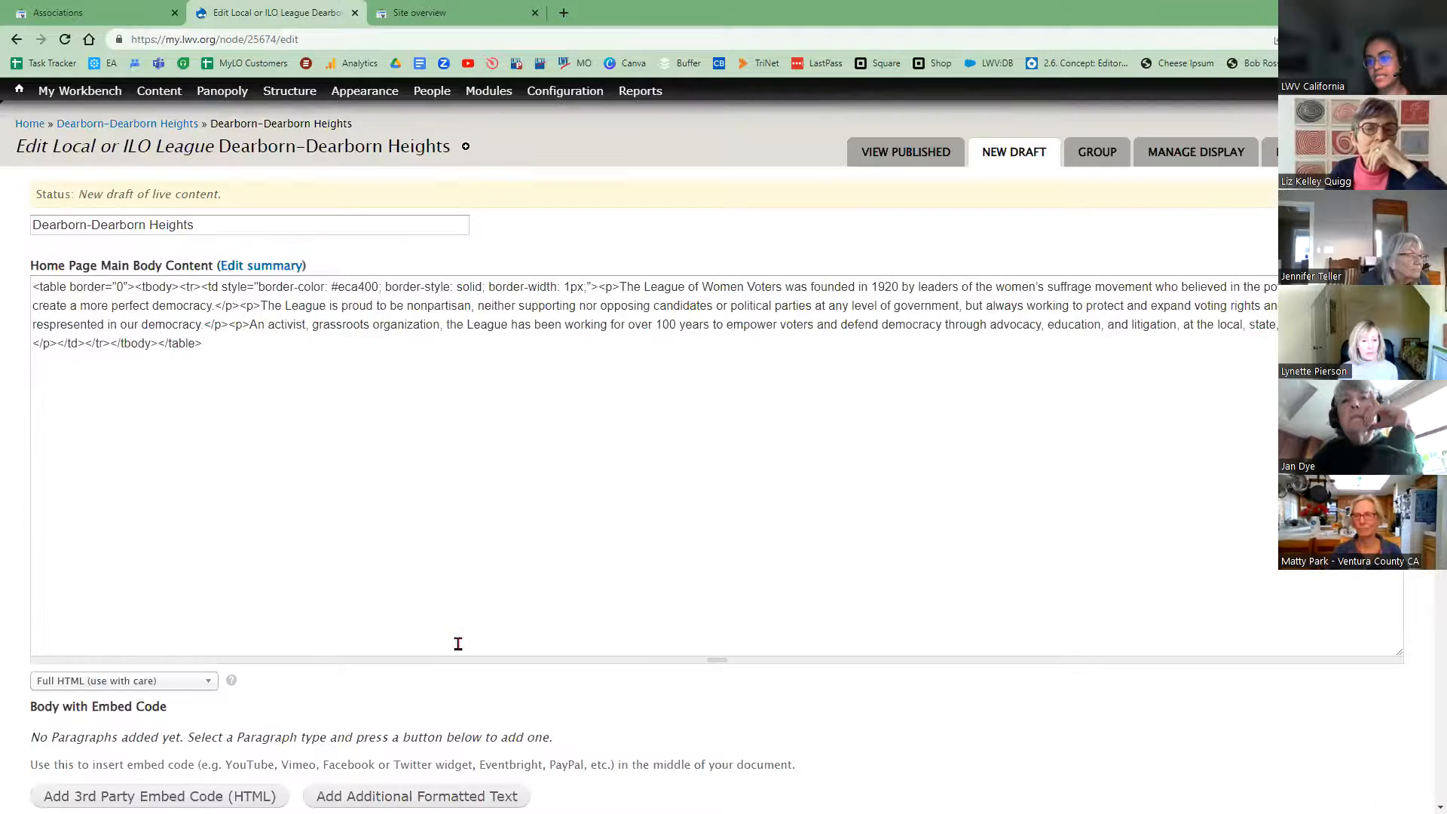
{"action": "scroll", "coordinate": [384, 606], "scroll_direction": "down", "scroll_amount": 9}
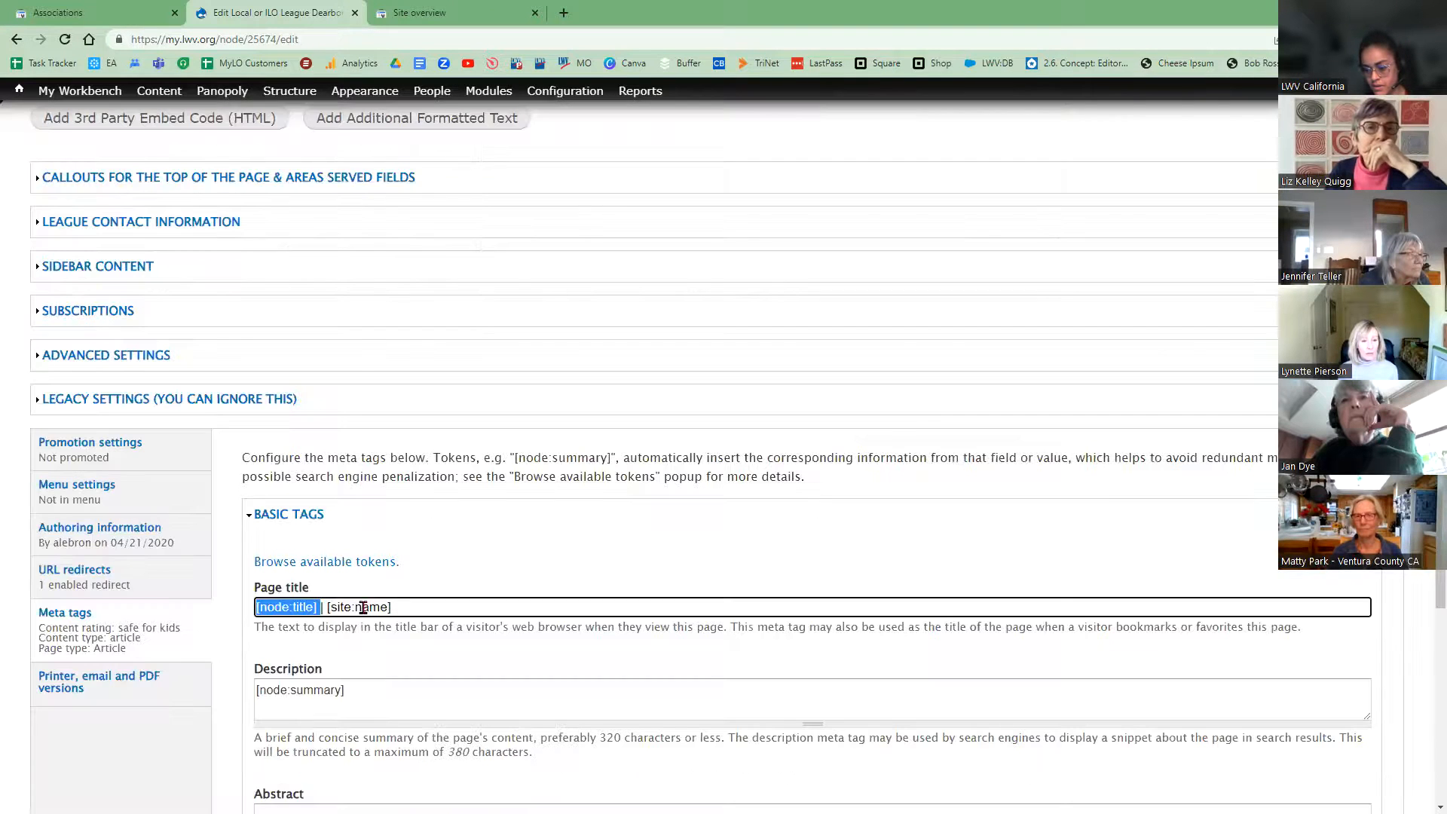
{"action": "double_click", "coordinate": [329, 613]}
{"action": "left_click_drag", "start_coordinate": [352, 624], "coordinate": [337, 630]}
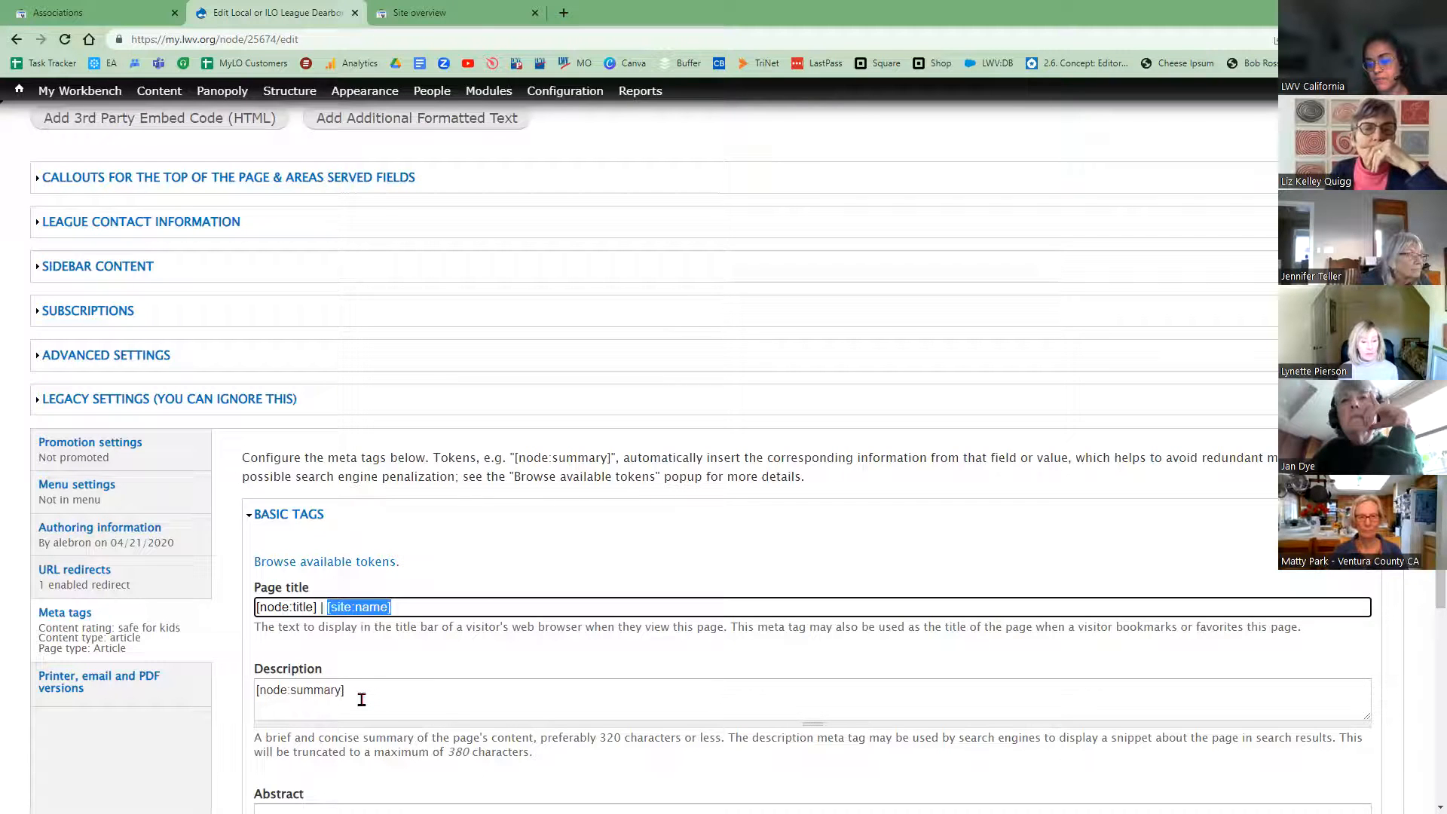
{"action": "left_click_drag", "start_coordinate": [348, 698], "coordinate": [258, 733]}
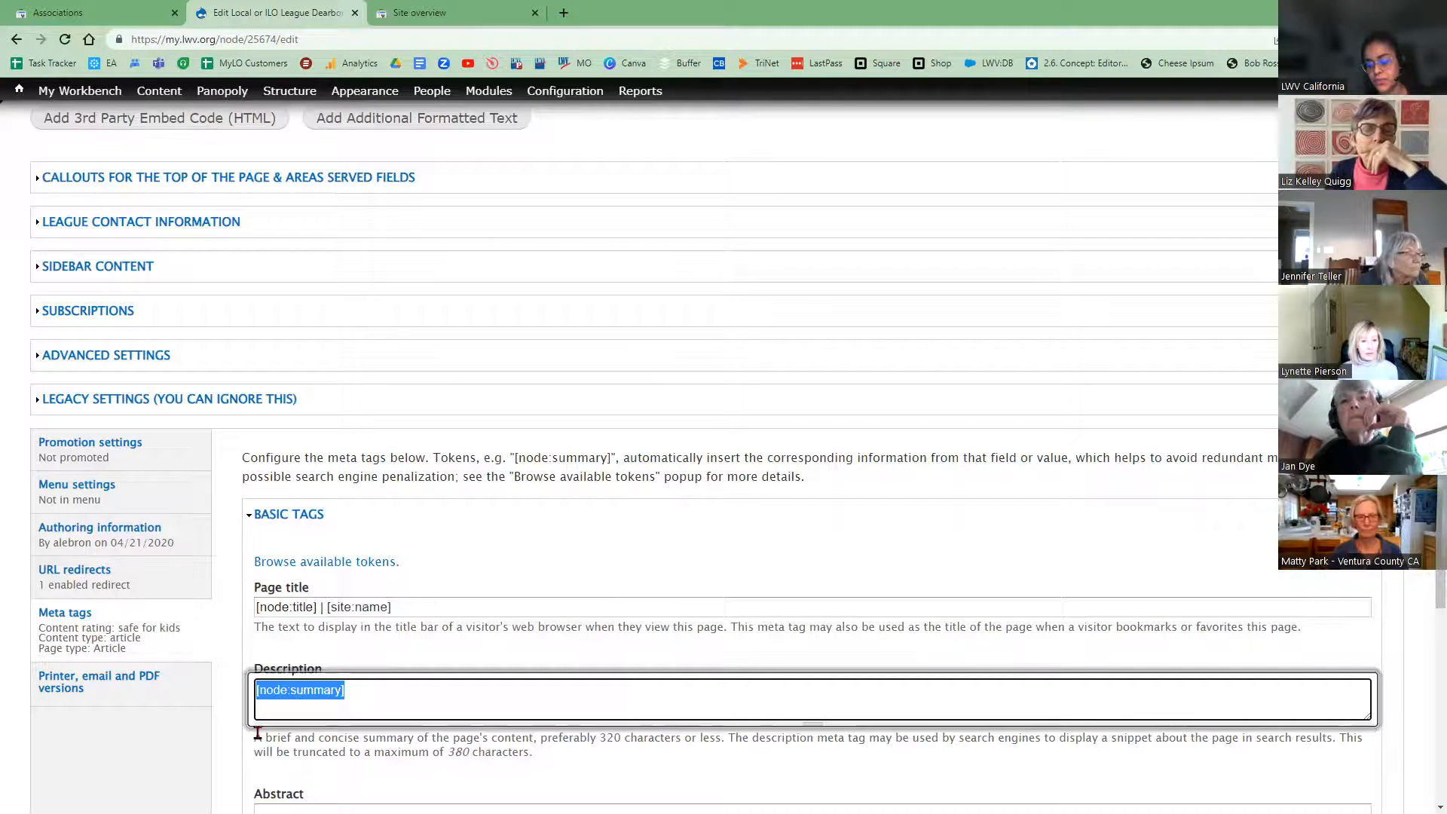
Step: Inspect the body's HTML markup and the Description's 320-character limit
{"action": "scroll", "coordinate": [33, 311], "scroll_direction": "up", "scroll_amount": 9}
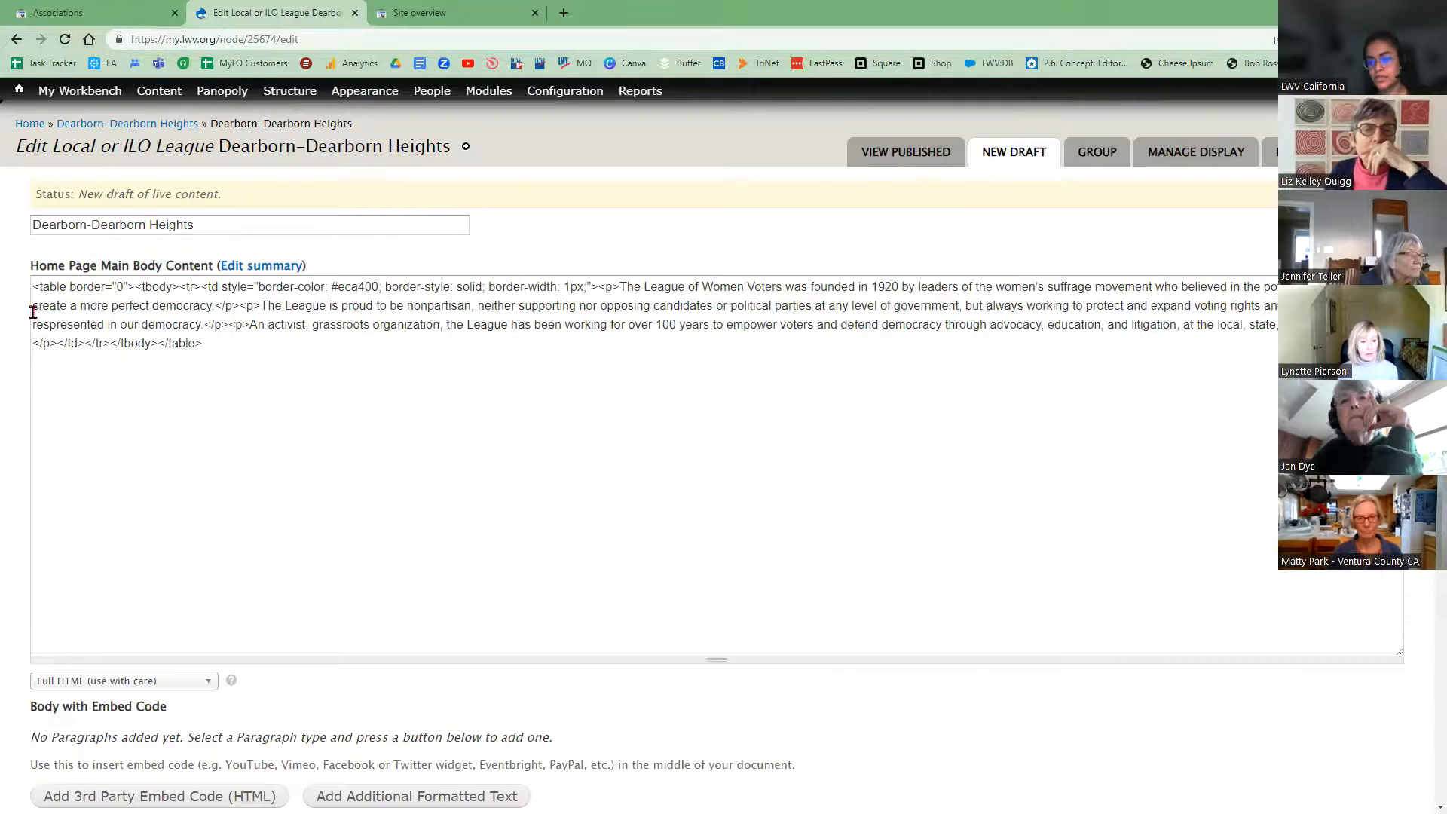
{"action": "left_click_drag", "start_coordinate": [32, 286], "coordinate": [194, 287]}
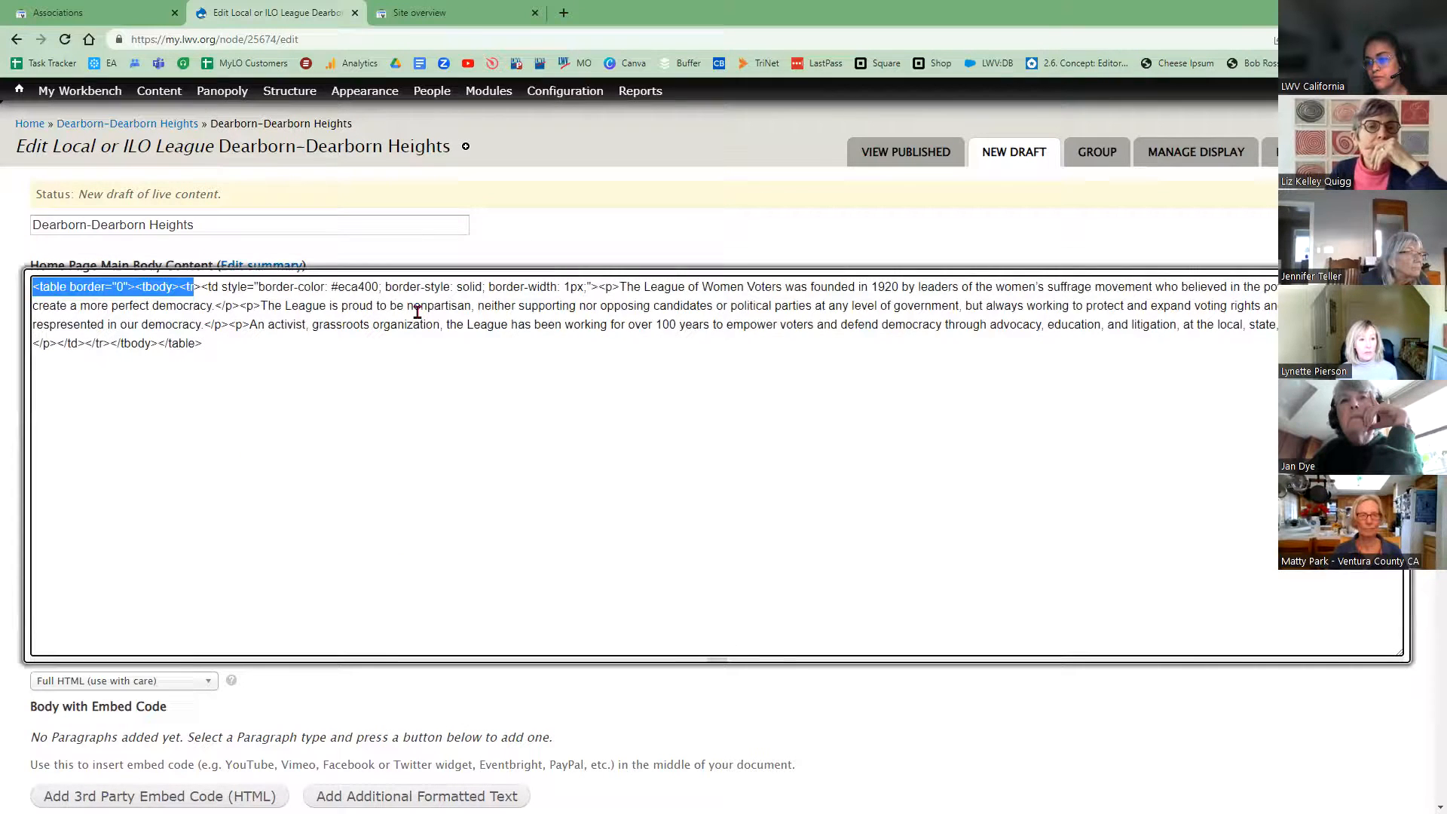
{"action": "left_click_drag", "start_coordinate": [510, 318], "coordinate": [230, 325]}
{"action": "scroll", "coordinate": [244, 475], "scroll_direction": "down", "scroll_amount": 8}
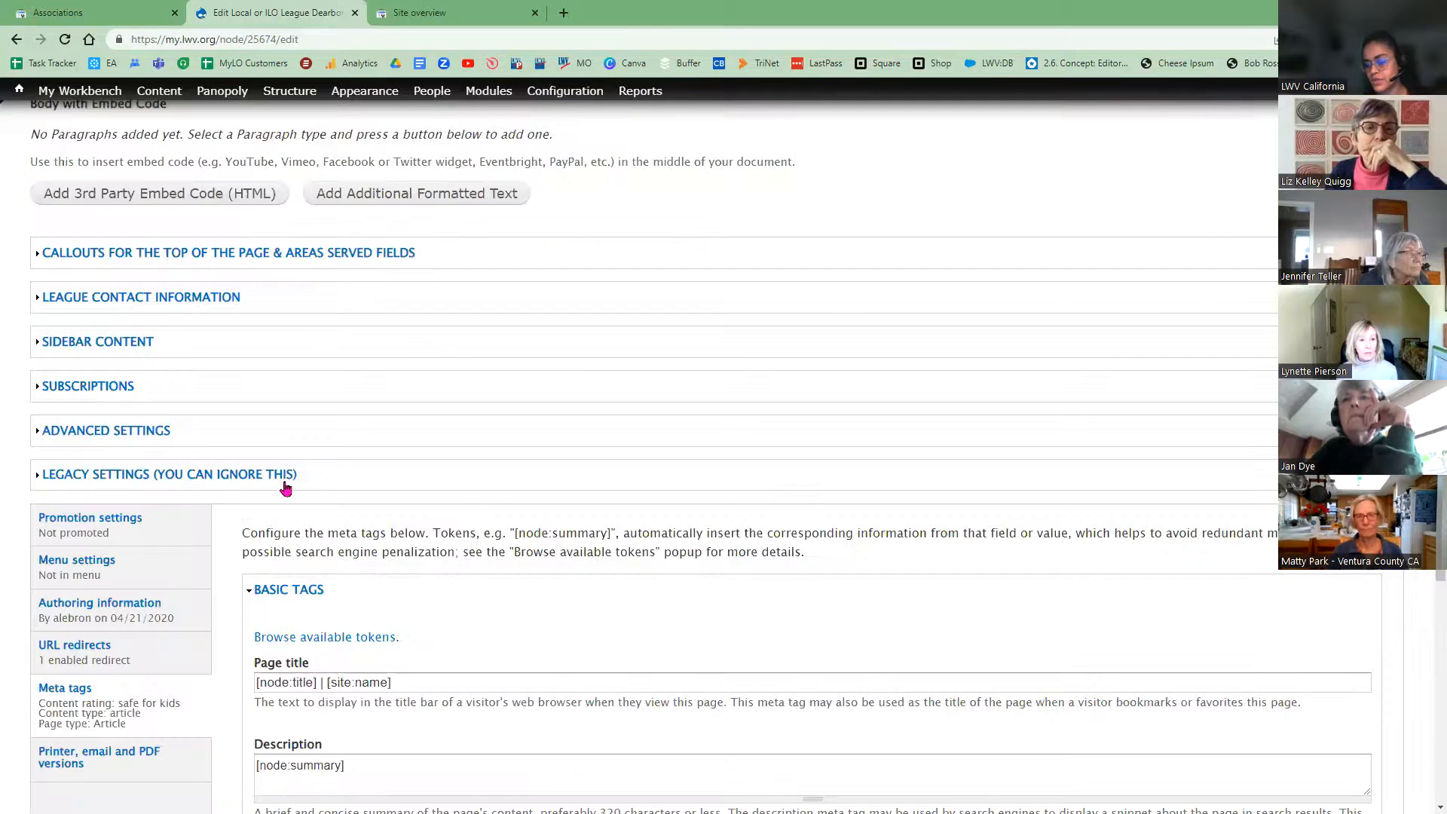
{"action": "scroll", "coordinate": [581, 690], "scroll_direction": "down", "scroll_amount": 2}
{"action": "scroll", "coordinate": [599, 665], "scroll_direction": "down", "scroll_amount": 1}
{"action": "double_click", "coordinate": [607, 661]}
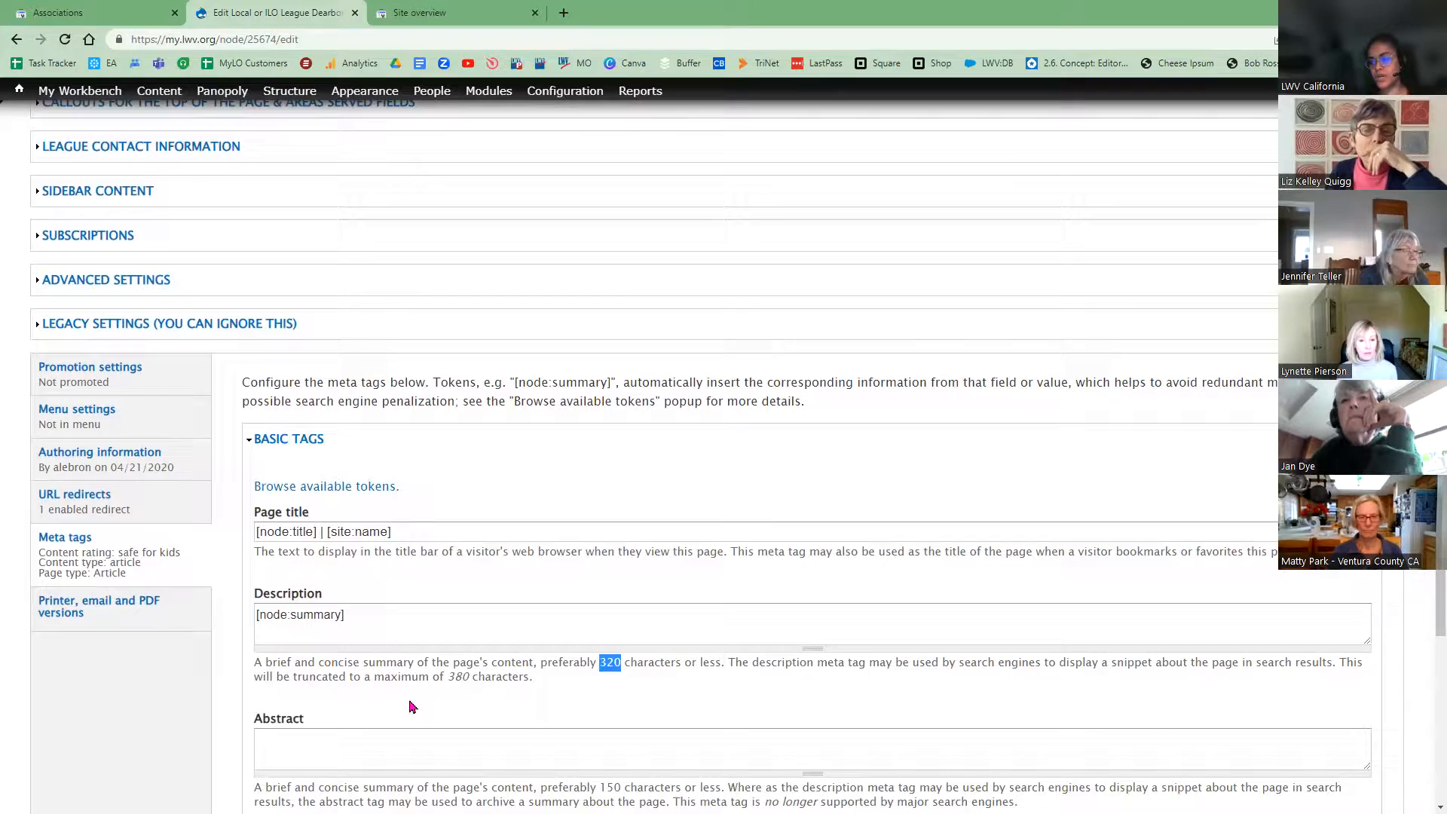
{"action": "scroll", "coordinate": [427, 488], "scroll_direction": "up", "scroll_amount": 6}
{"action": "scroll", "coordinate": [429, 528], "scroll_direction": "up", "scroll_amount": 2}
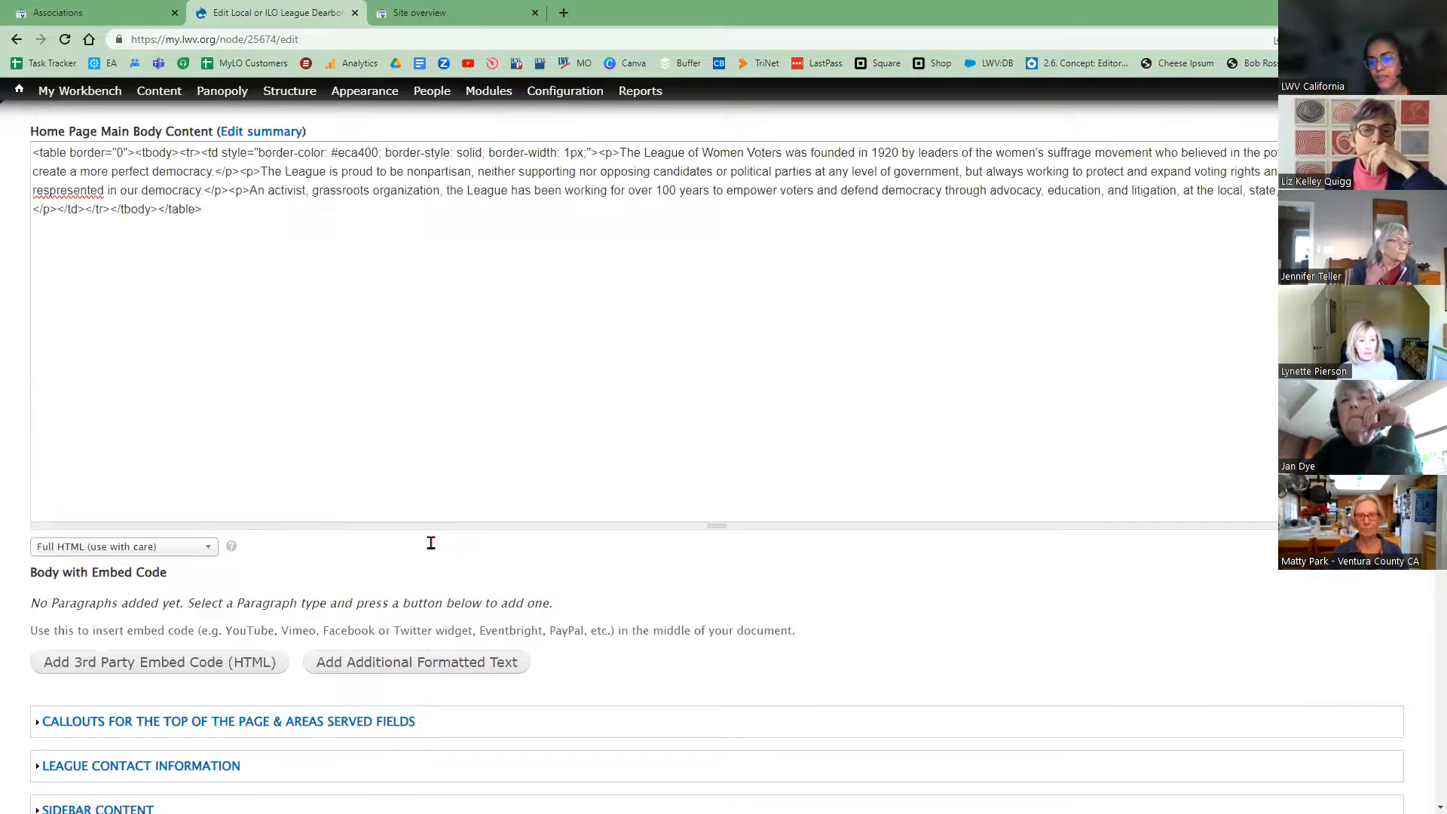
{"action": "scroll", "coordinate": [429, 548], "scroll_direction": "up", "scroll_amount": 2}
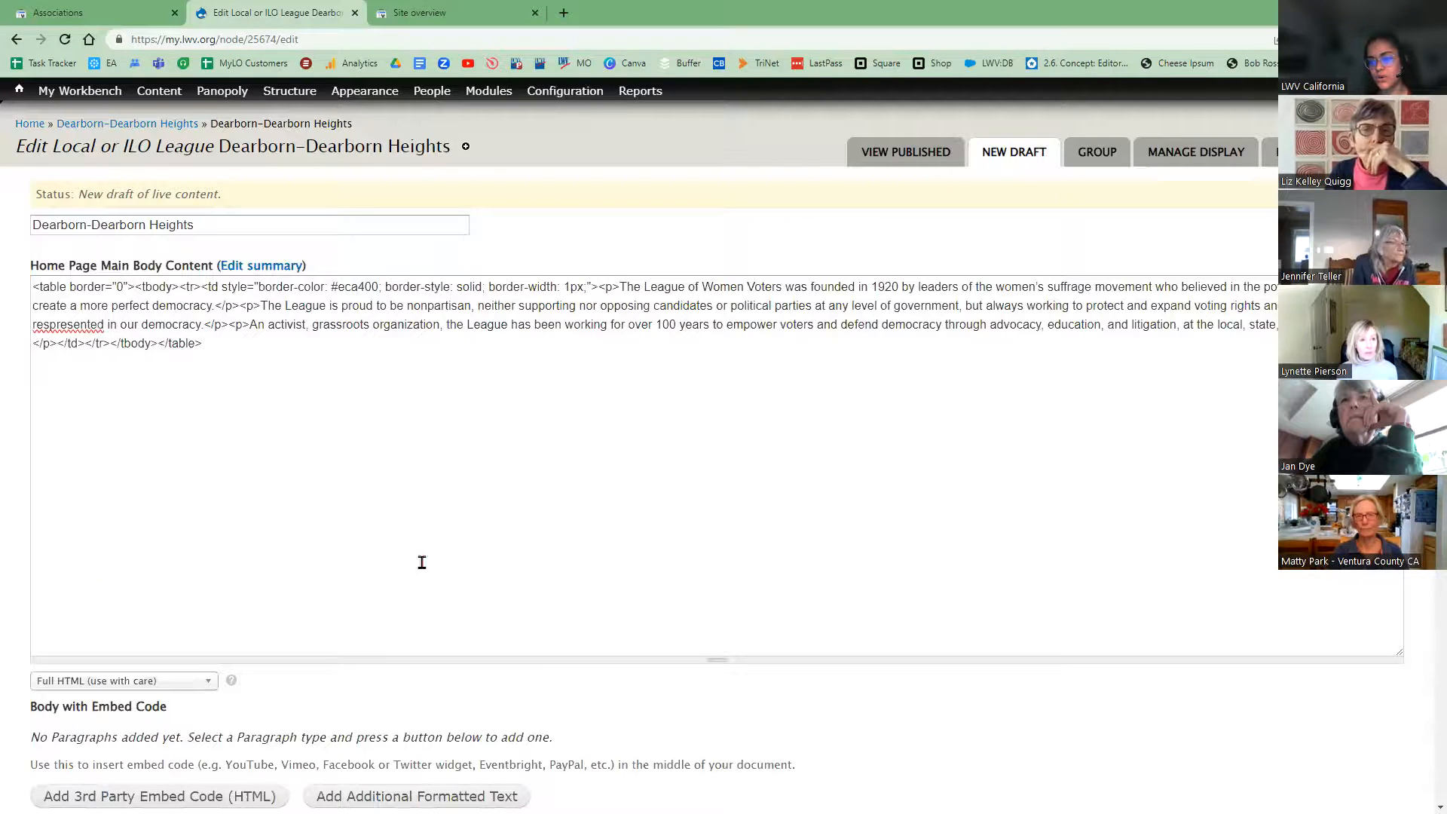
{"action": "scroll", "coordinate": [43, 234], "scroll_direction": "down", "scroll_amount": 1}
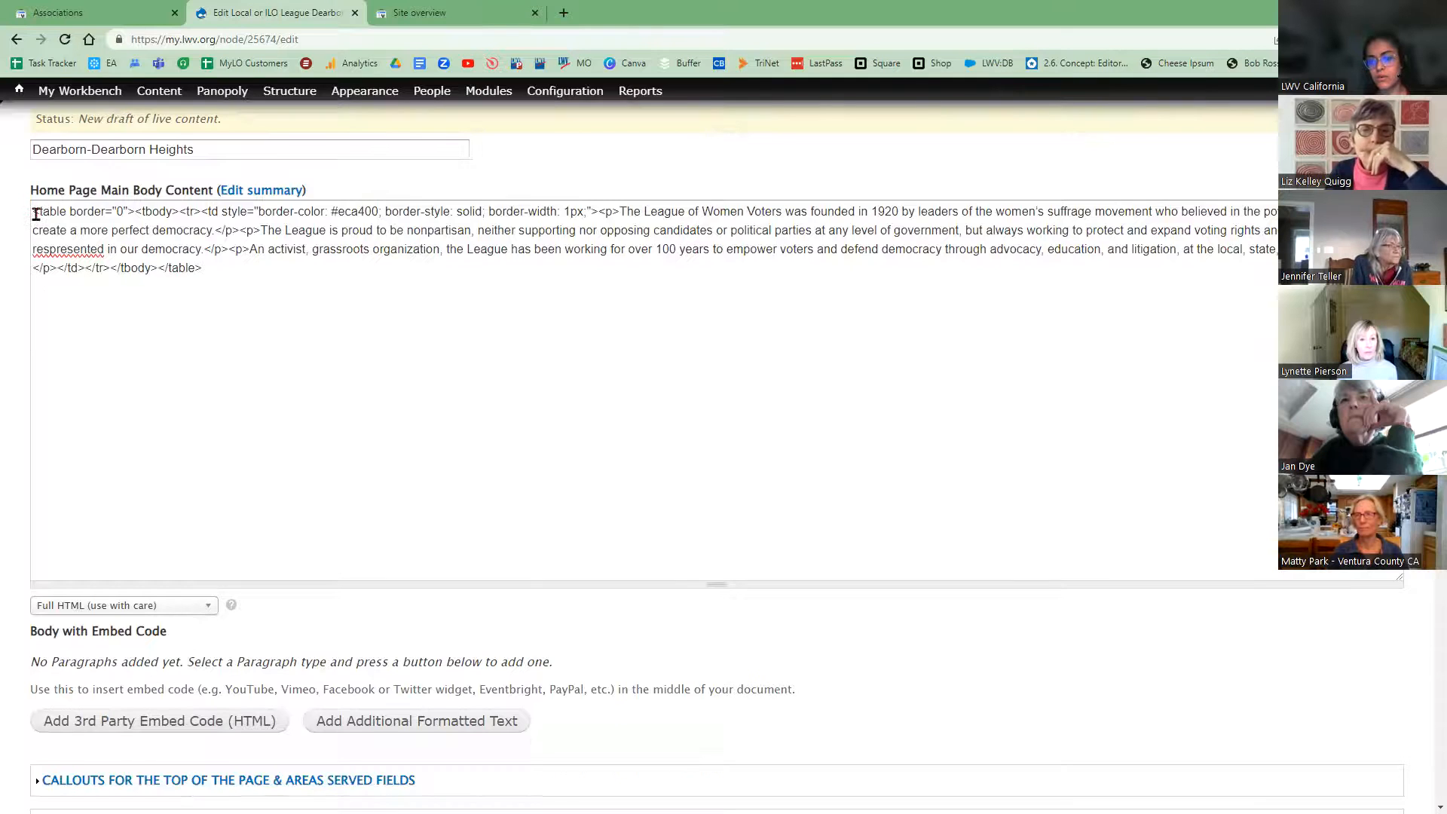
{"action": "left_click", "coordinate": [76, 221]}
{"action": "left_click_drag", "start_coordinate": [161, 241], "coordinate": [245, 248]}
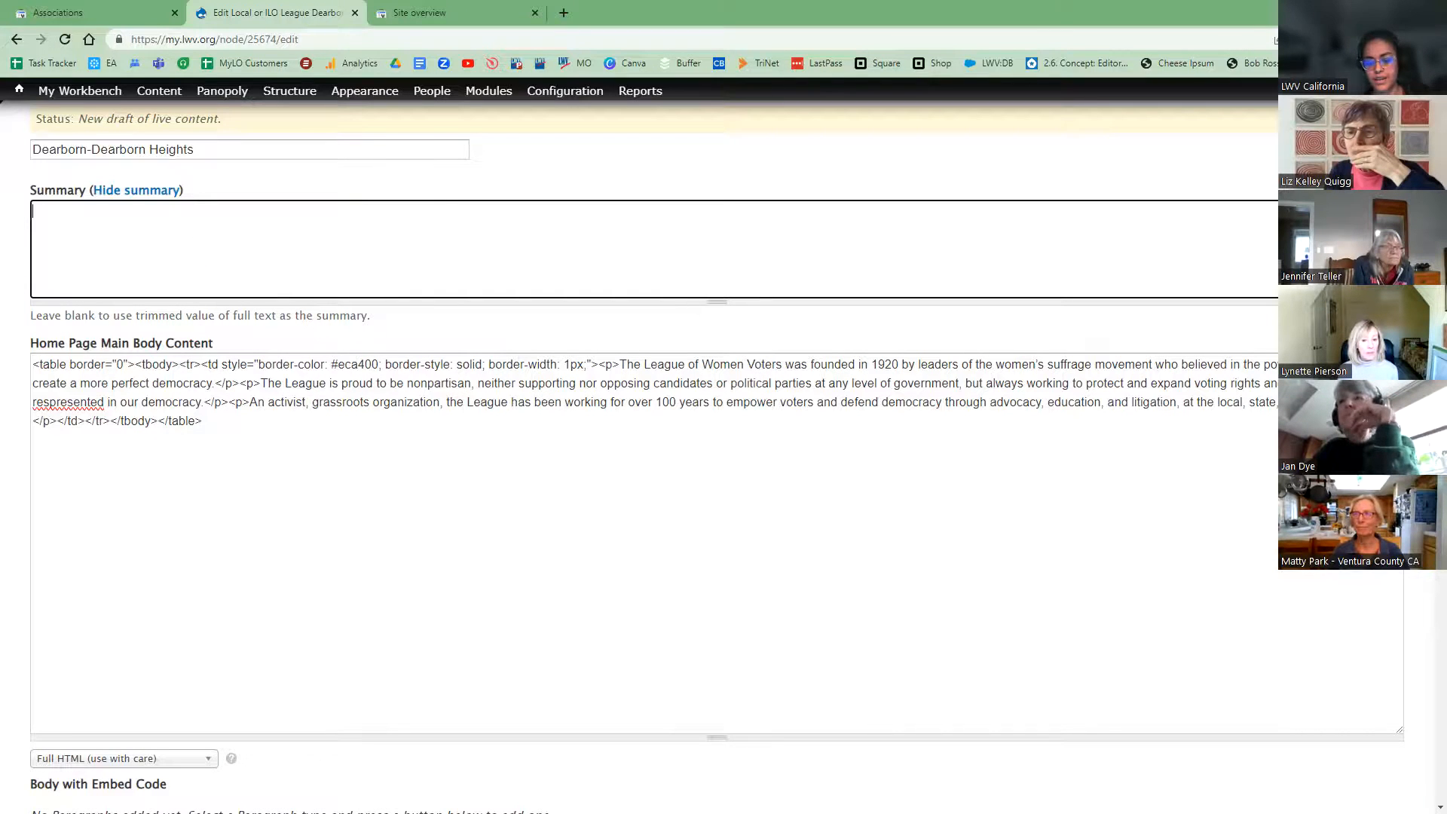
Step: Copy the body's founding-in-1920 sentence, without its tags, into the Summary field
{"action": "left_click", "coordinate": [510, 733]}
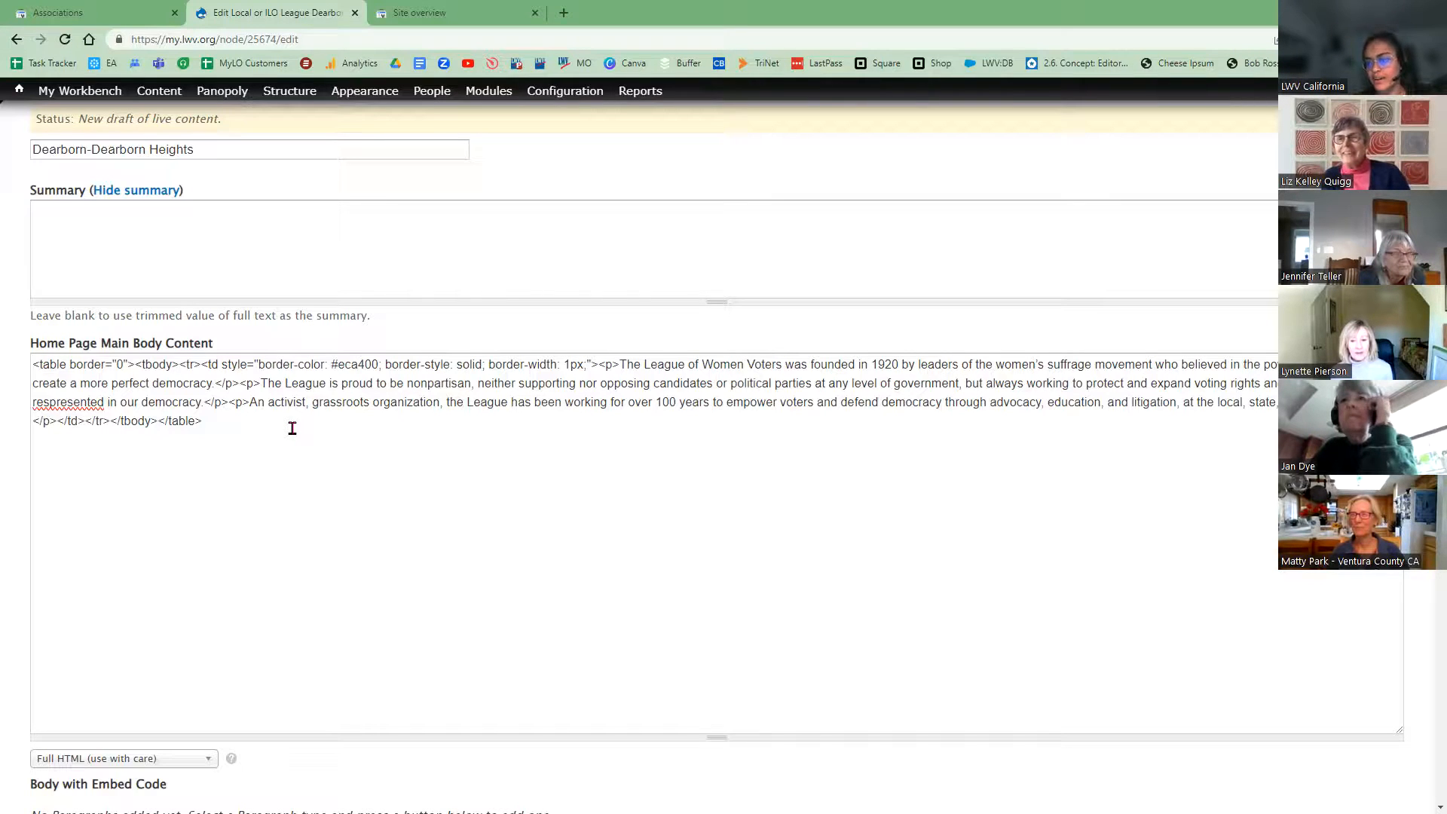
{"action": "left_click", "coordinate": [200, 226]}
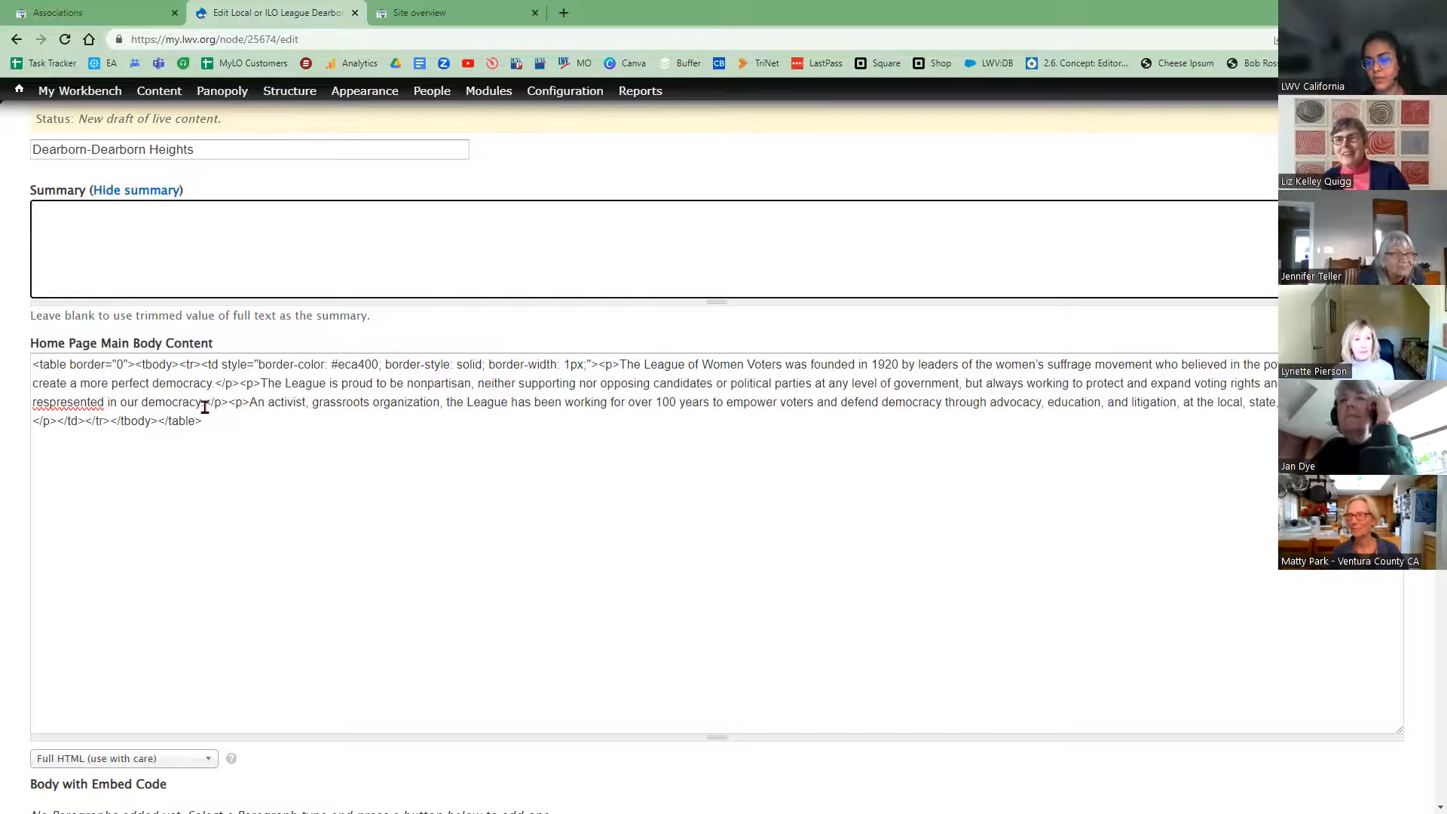
{"action": "left_click_drag", "start_coordinate": [33, 367], "coordinate": [221, 384]}
{"action": "left_click", "coordinate": [308, 427]}
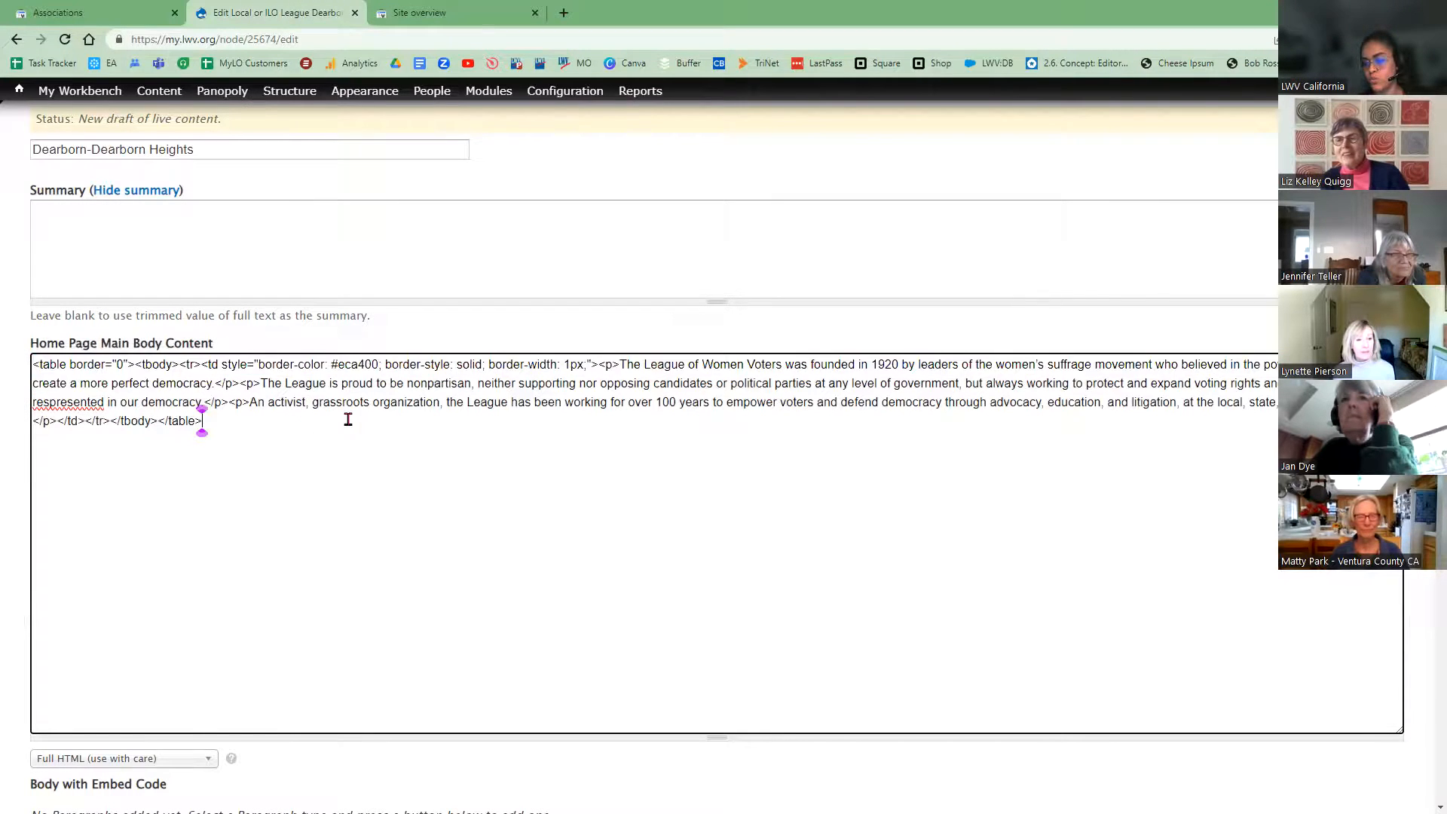
{"action": "left_click_drag", "start_coordinate": [620, 367], "coordinate": [212, 387]}
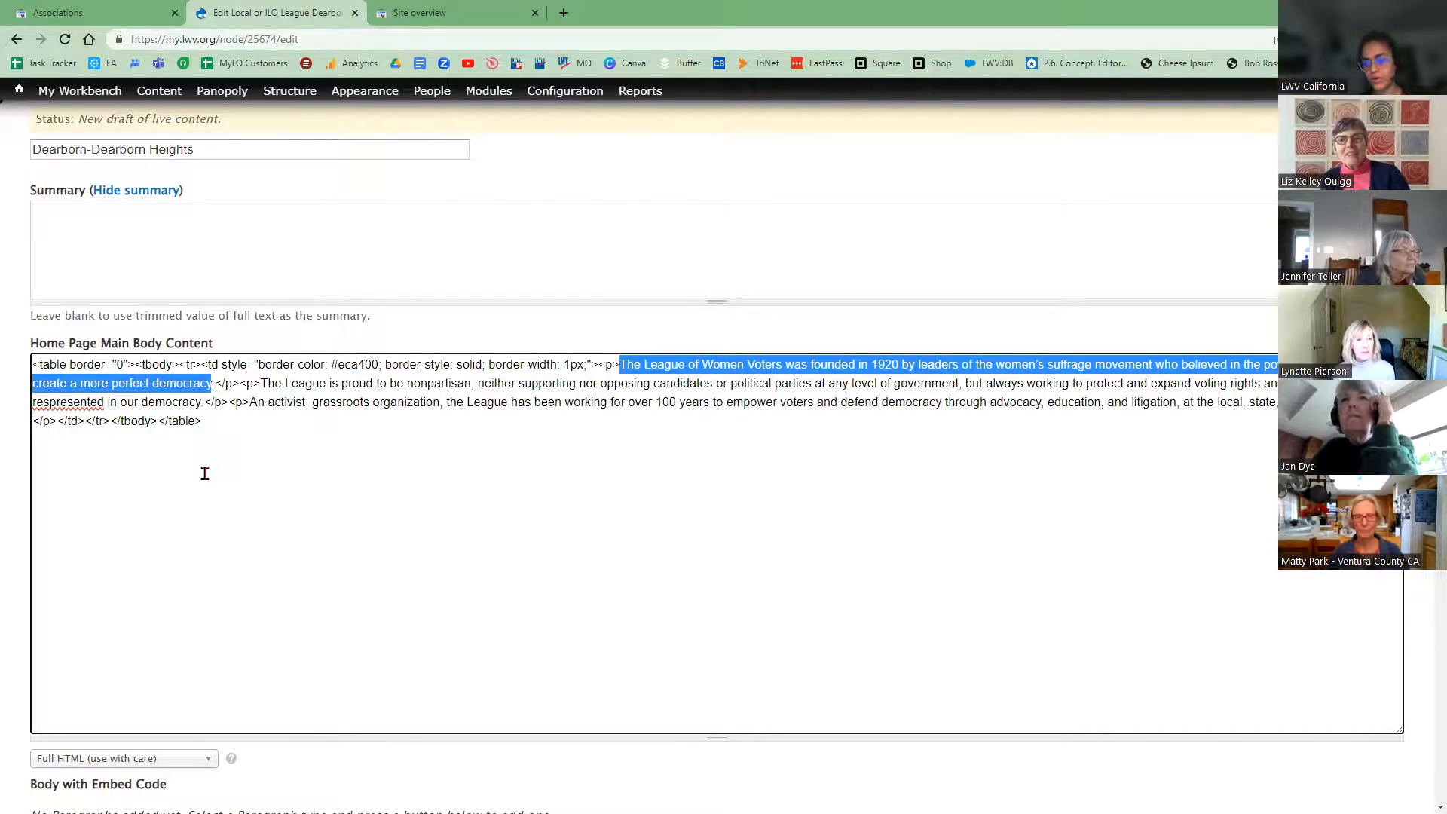
{"action": "left_click", "coordinate": [255, 220]}
{"action": "type", "text": "The League of Women Voters was founded in 1920 by leaders of the women’s suffrage movement who believed in the power of women to create a more perfect democracy"}
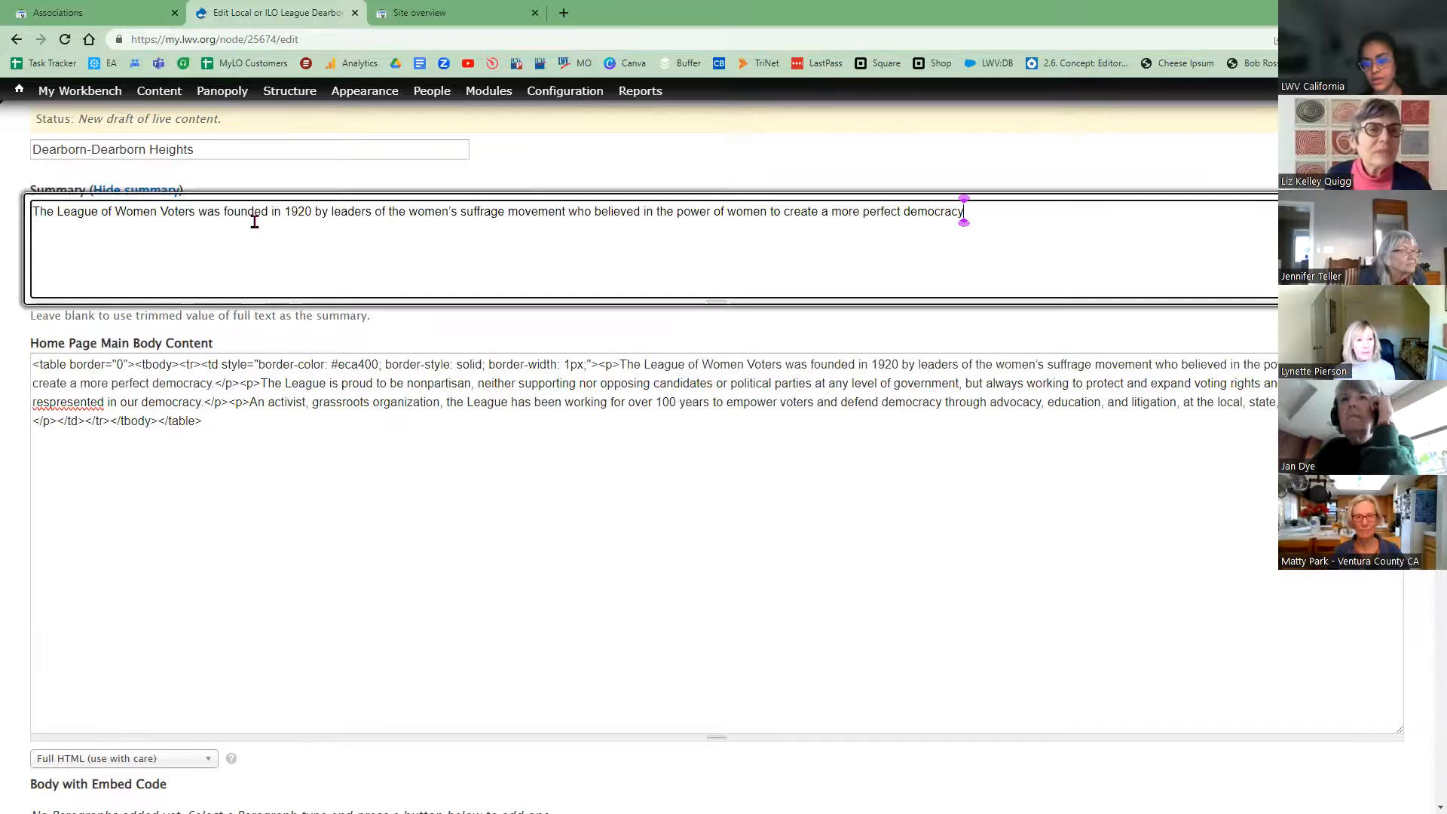
Step: Append the nonpartisan paragraph to the Summary and fix the misspelling of 'represented'
{"action": "left_click_drag", "start_coordinate": [33, 366], "coordinate": [620, 368]}
{"action": "left_click", "coordinate": [533, 427]}
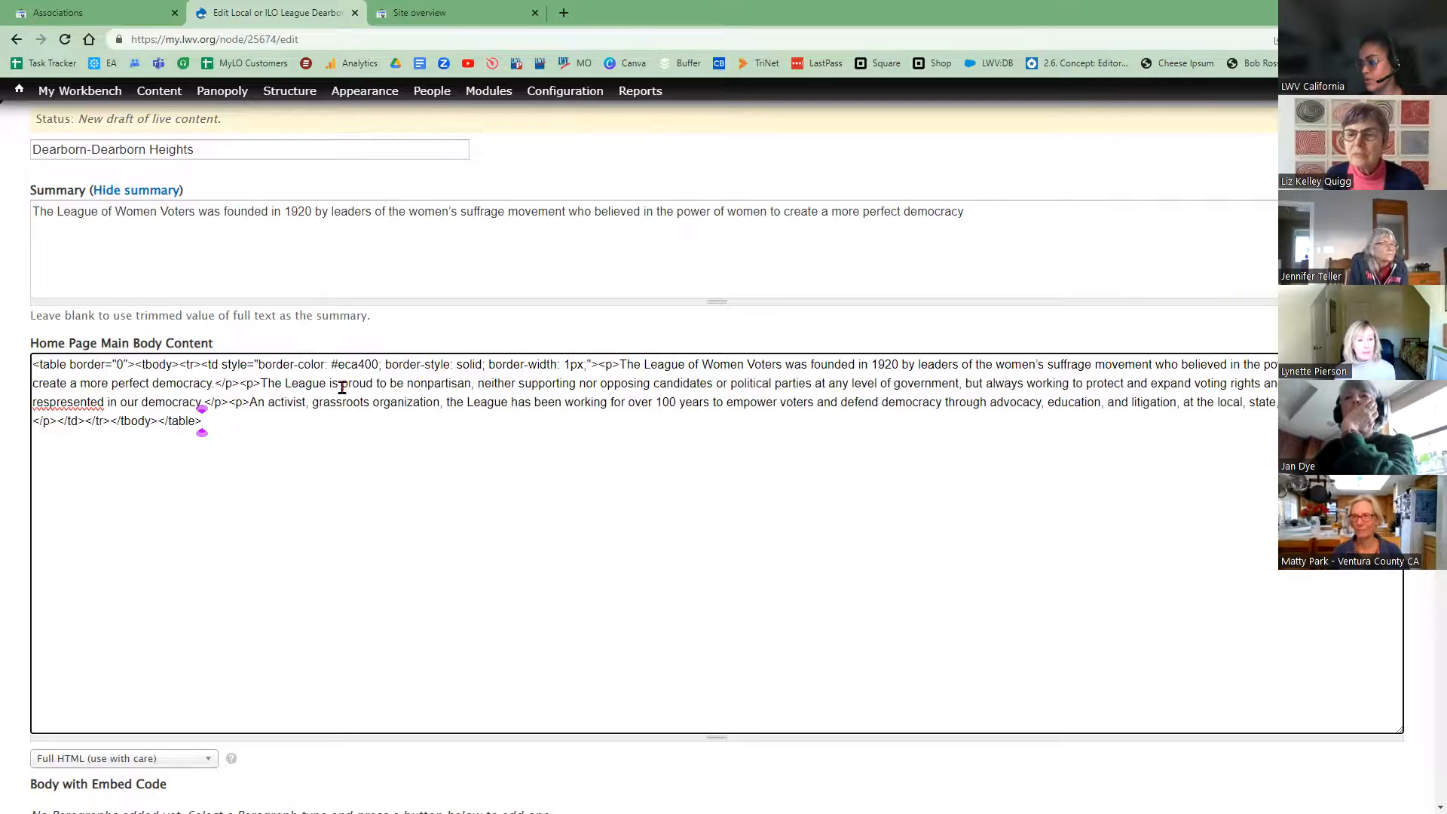
{"action": "left_click_drag", "start_coordinate": [261, 384], "coordinate": [198, 403]}
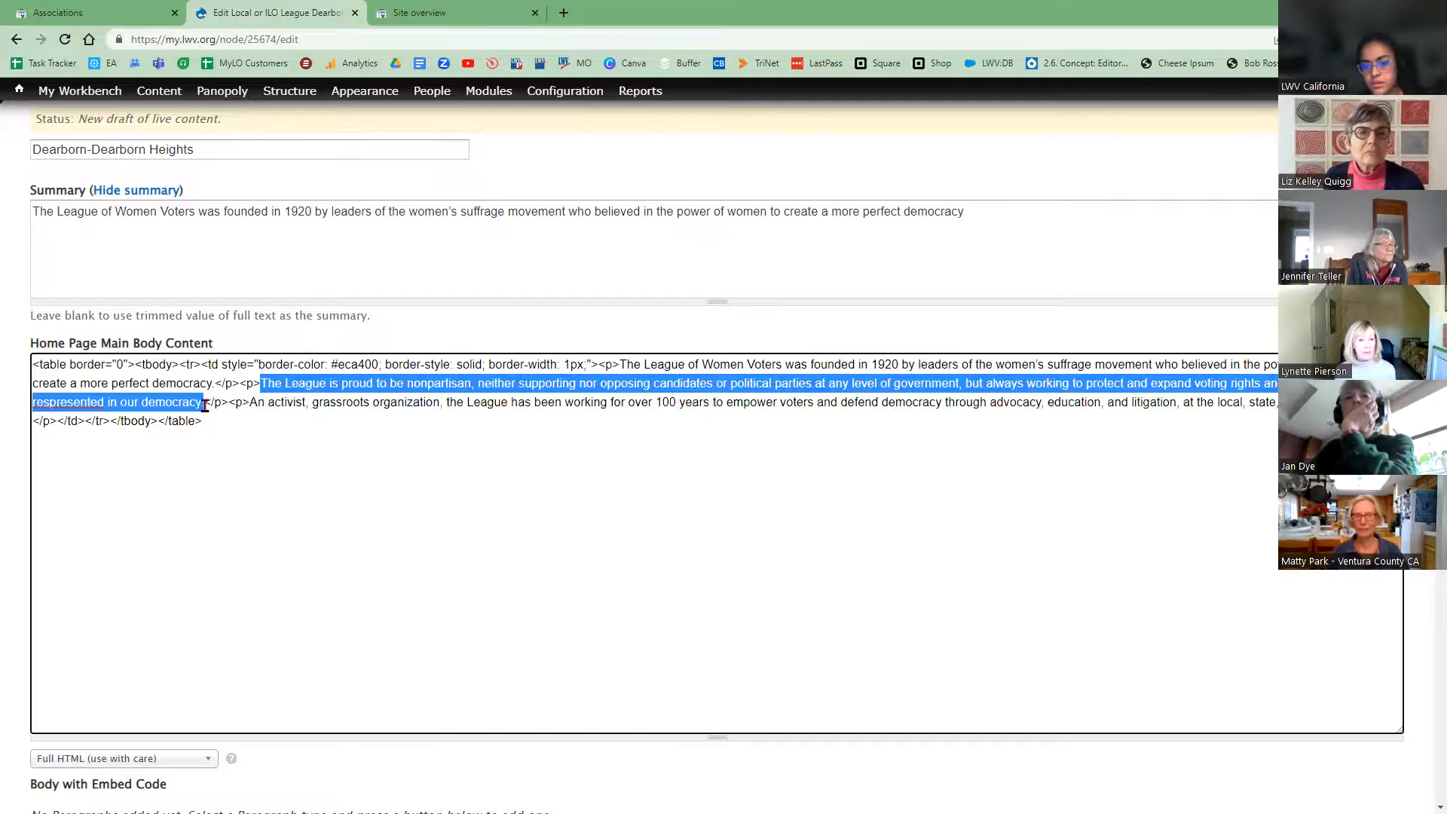
{"action": "left_click", "coordinate": [50, 441]}
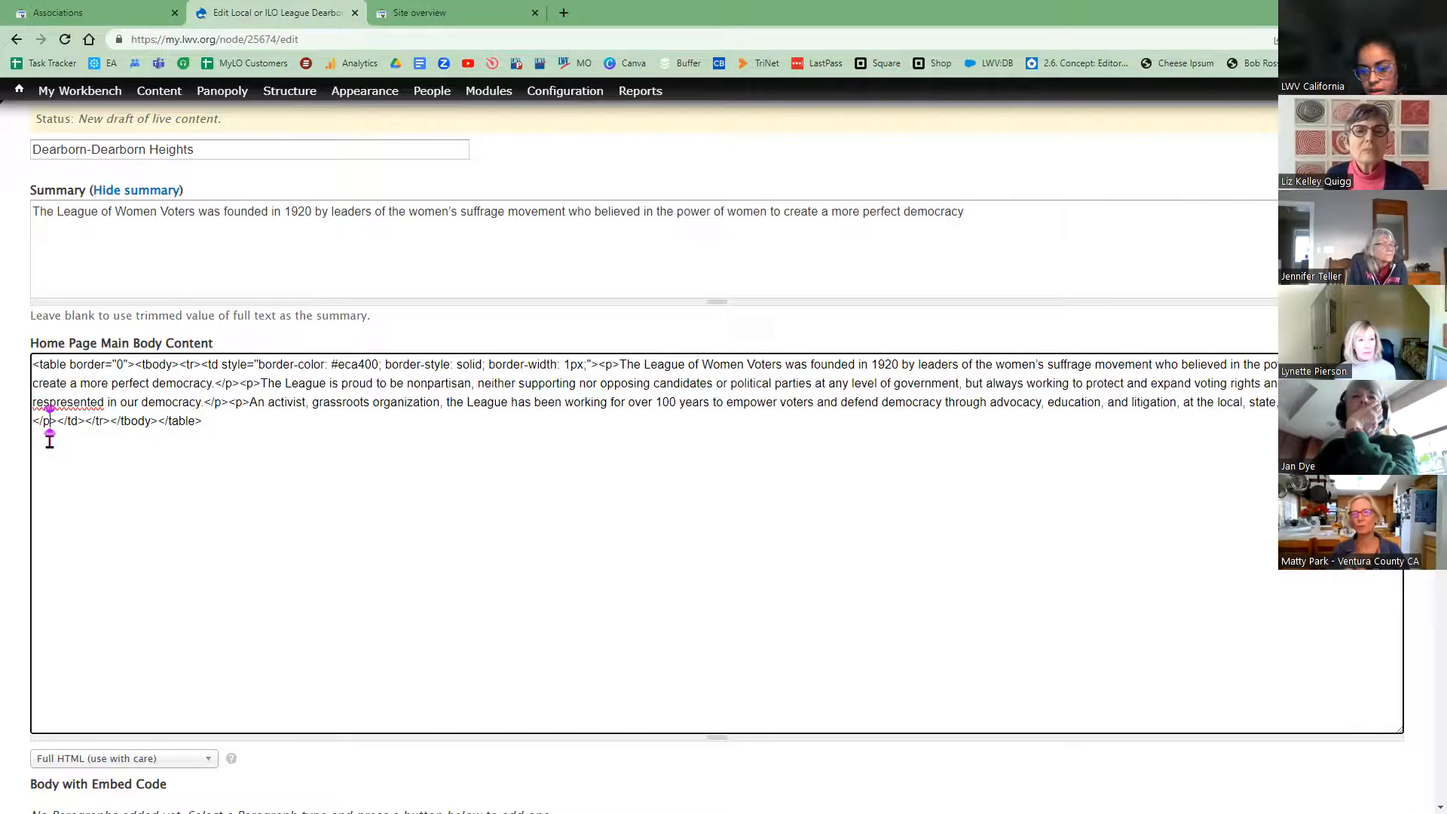
{"action": "key", "text": "BackSpace"}
{"action": "left_click", "coordinate": [979, 227]}
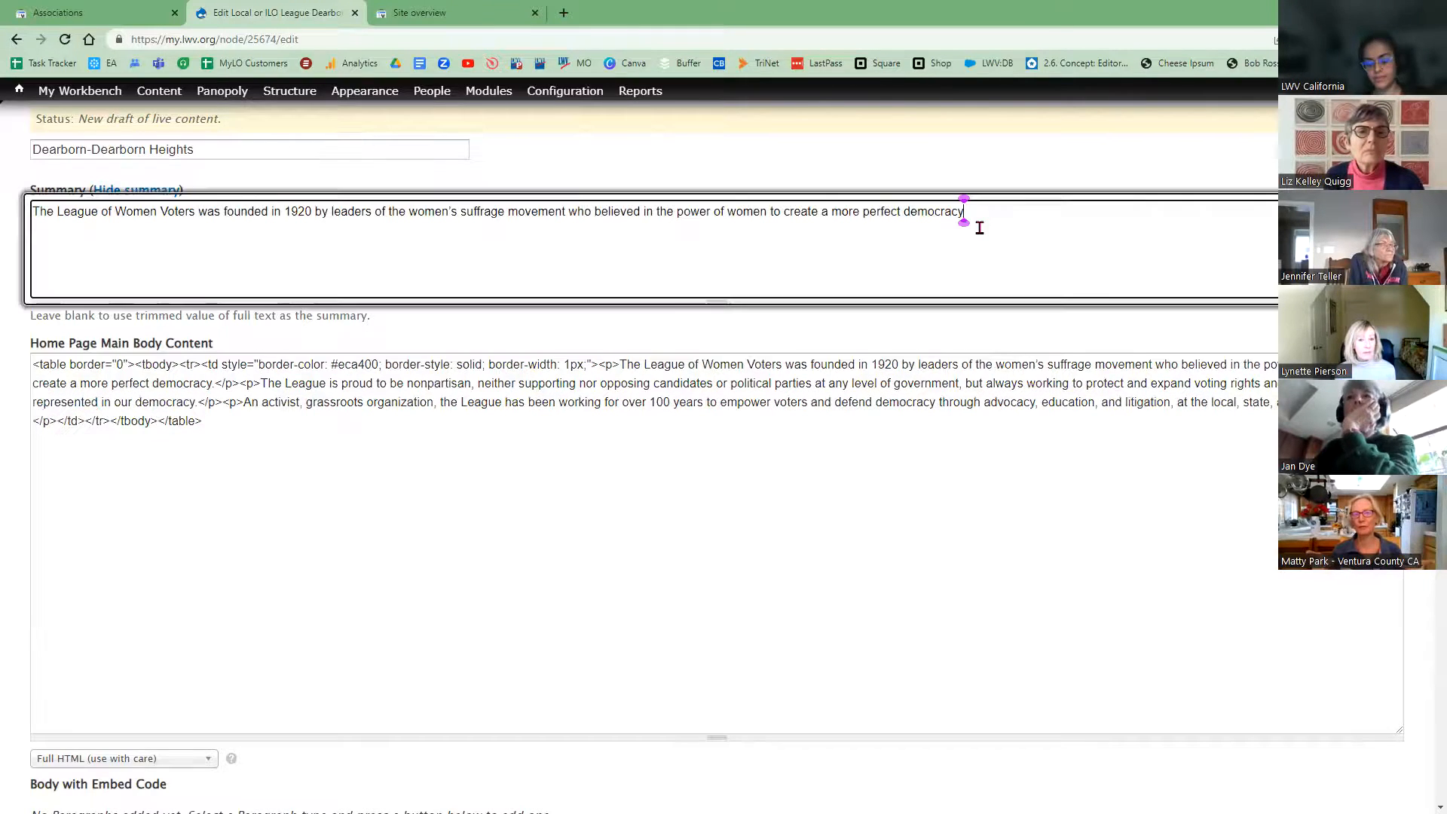
{"action": "type", "text": ". The League is proud to be nonpartisan, neither supporting nor opposing candidates or political parties at any level of government, but always working to protect and expand voting rights and ensure everyone is respresented in our democracy."}
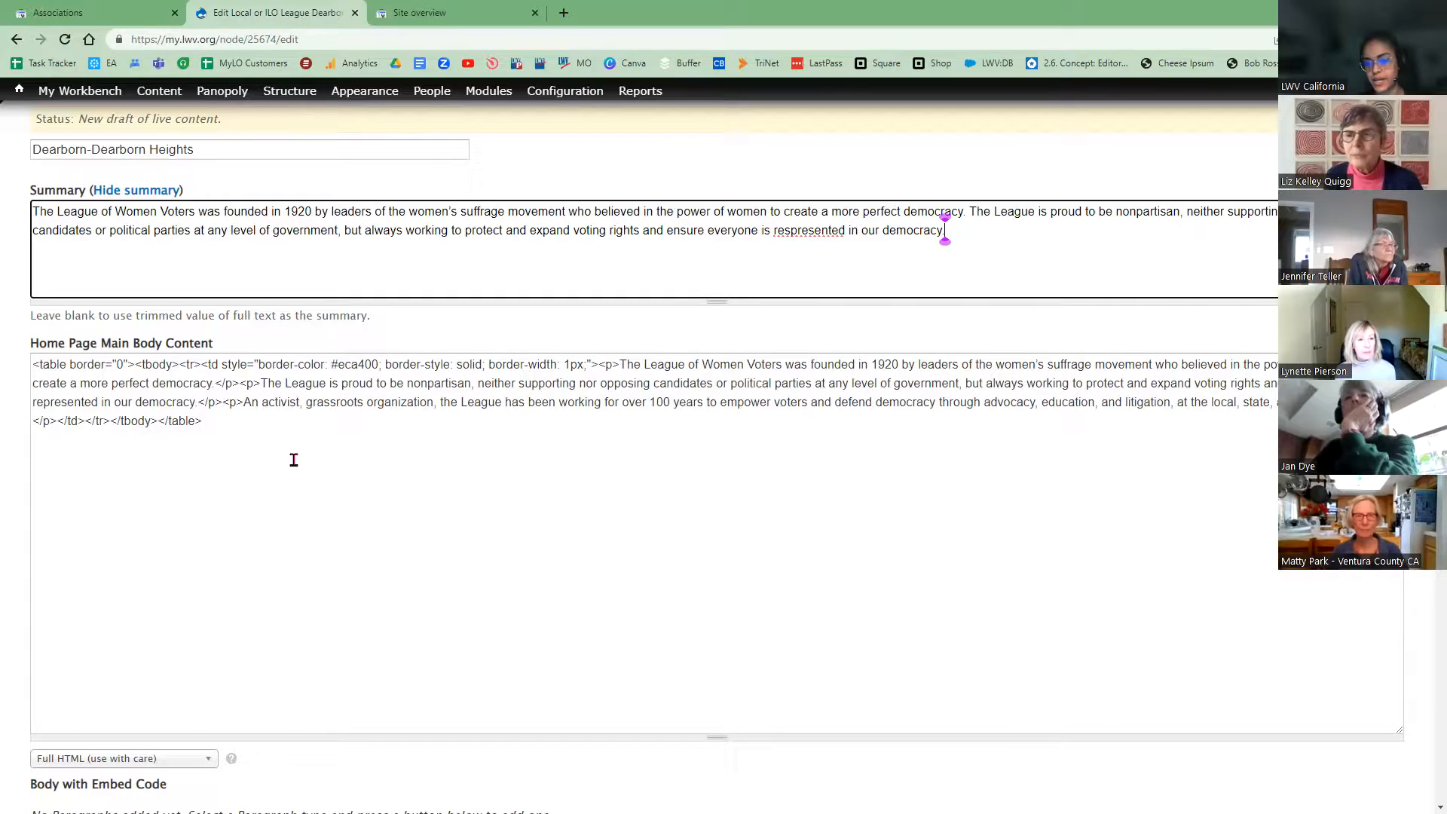
{"action": "left_click", "coordinate": [791, 232]}
{"action": "key", "text": "BackSpace"}
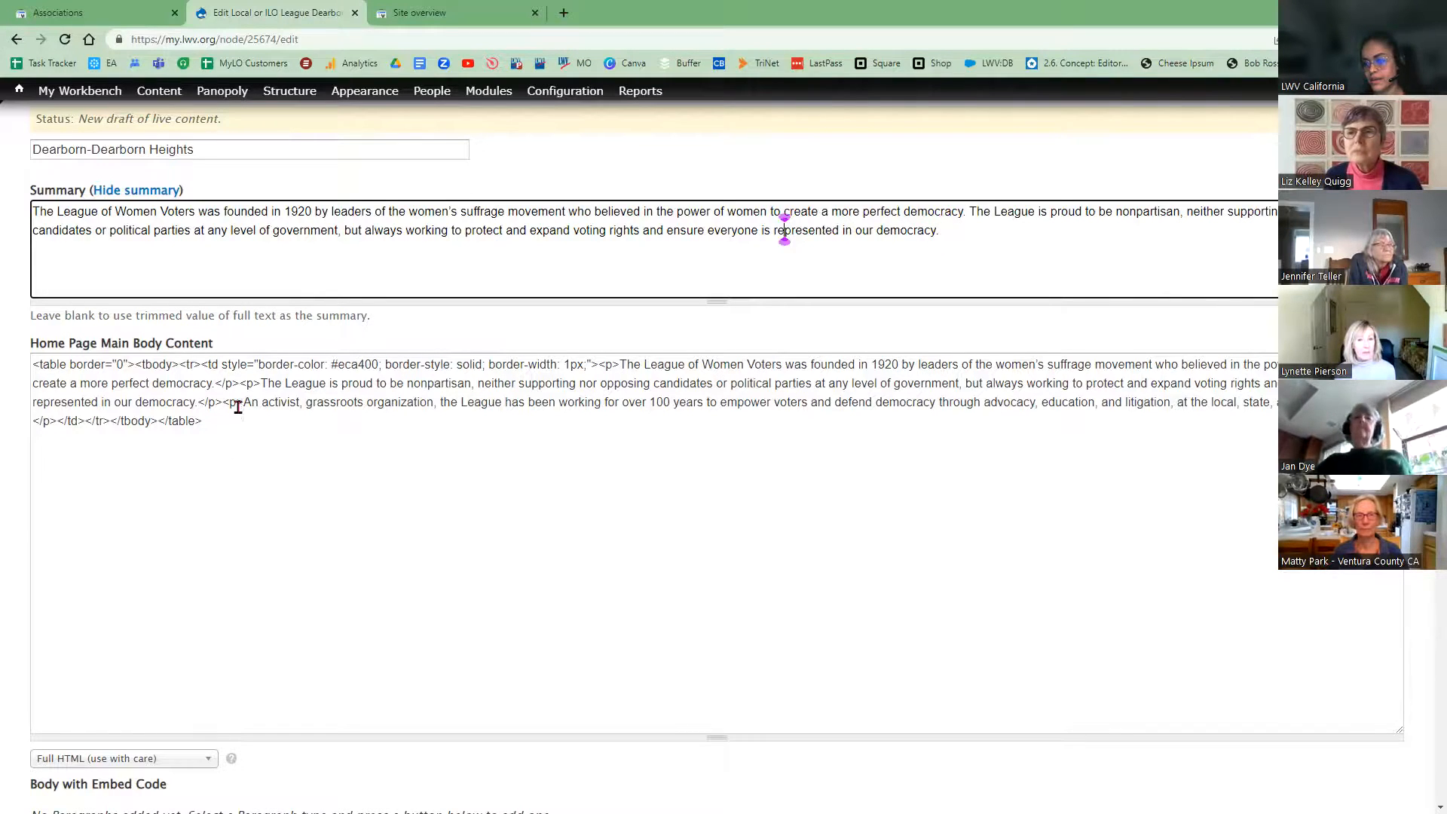
Step: Copy the body's 'An activist, grassroots organization…' sentence
{"action": "left_click_drag", "start_coordinate": [240, 405], "coordinate": [664, 404]}
{"action": "left_click_drag", "start_coordinate": [967, 403], "coordinate": [887, 460]}
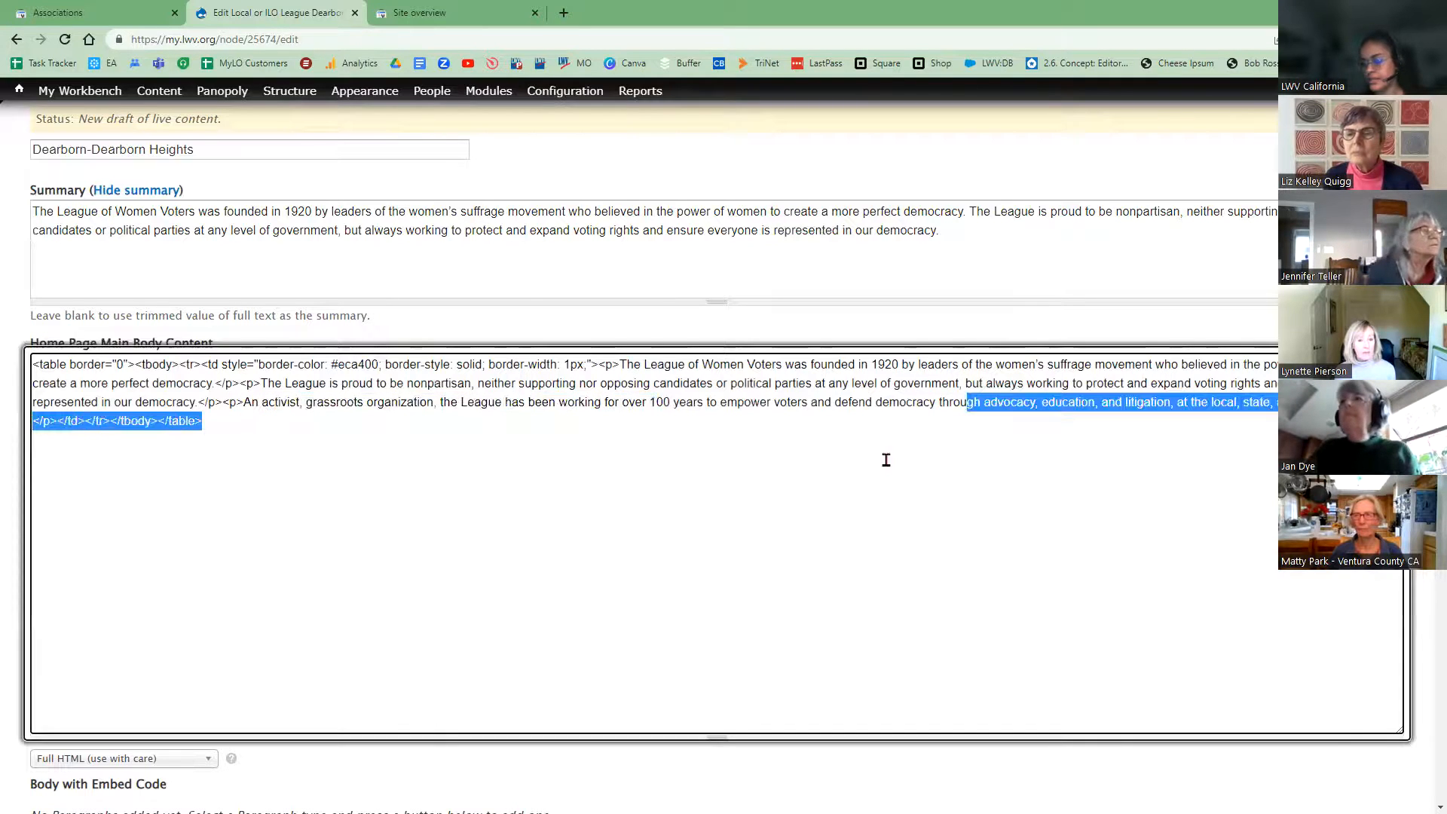
{"action": "left_click", "coordinate": [664, 401]}
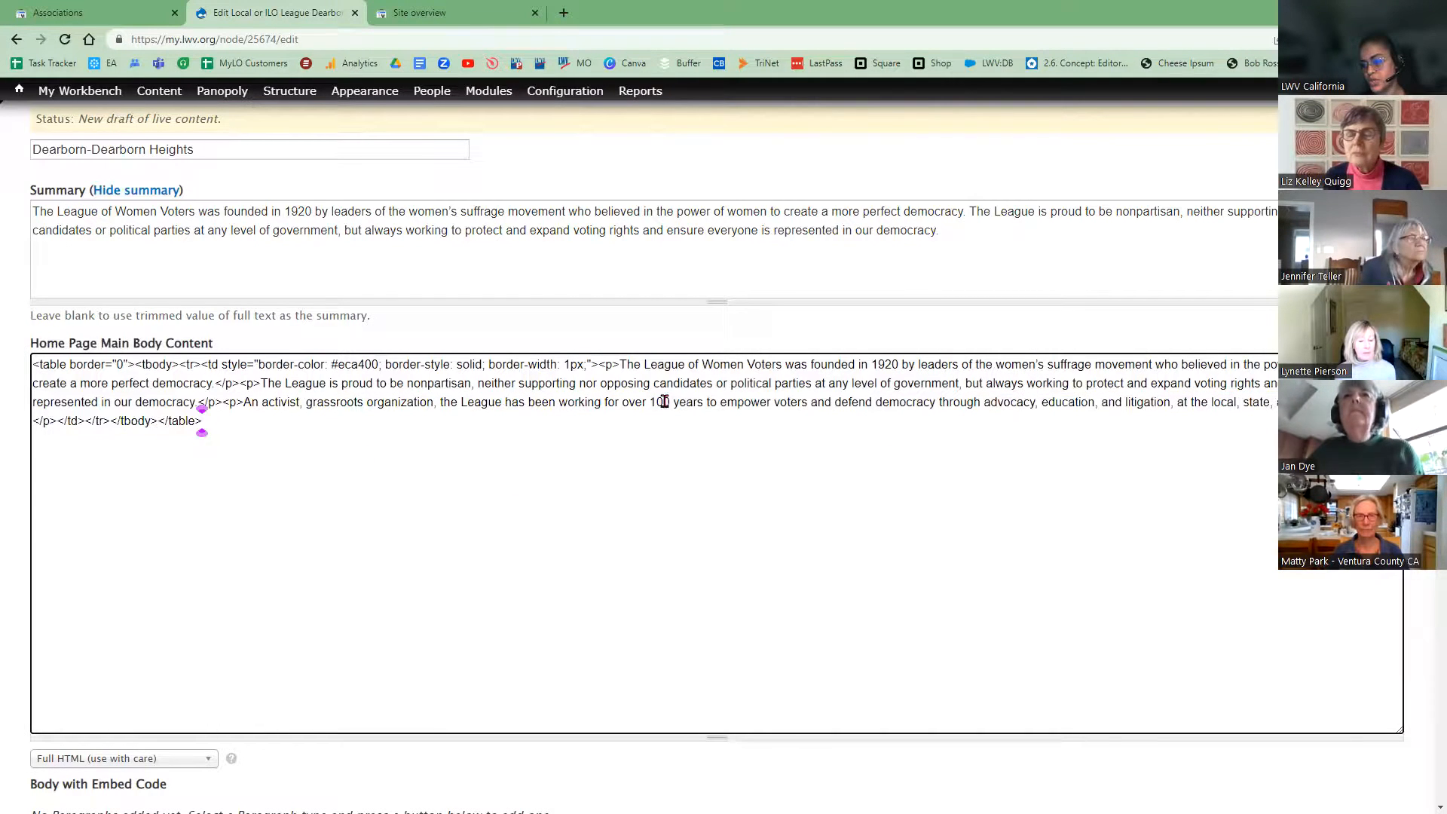
{"action": "left_click", "coordinate": [829, 402], "text": "shift"}
{"action": "key", "text": "shift+End"}
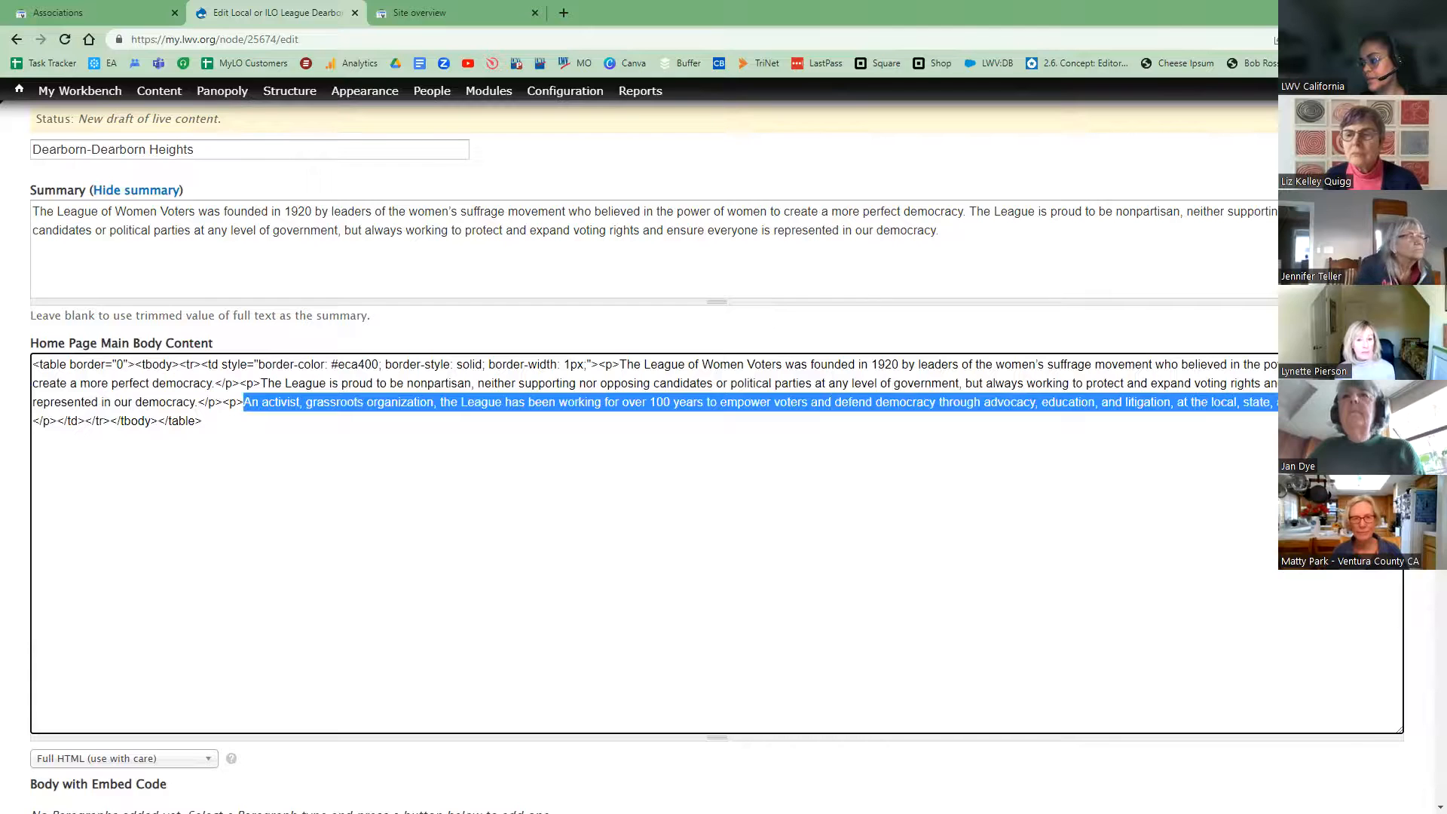
{"action": "right_click", "coordinate": [1063, 405]}
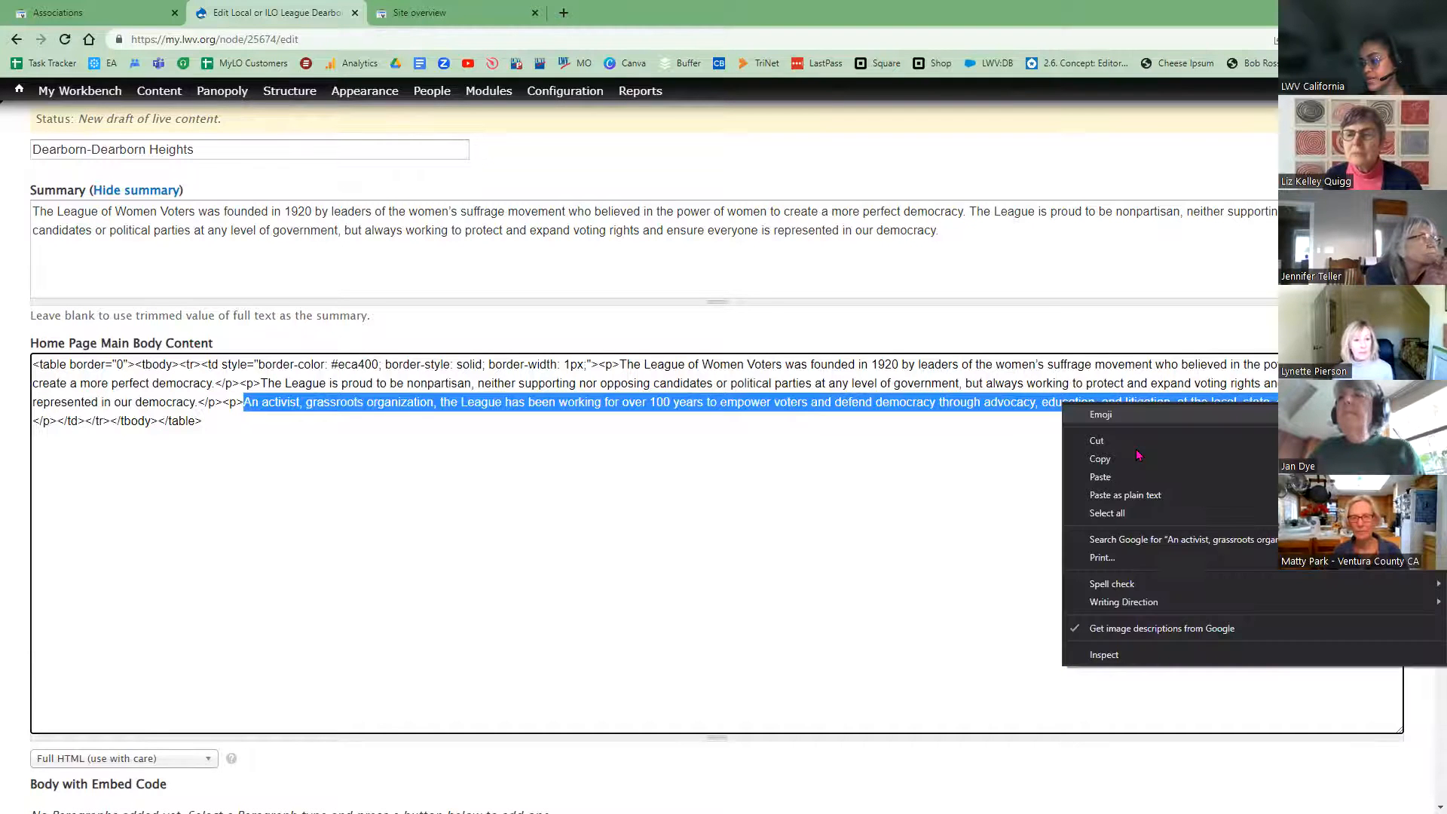
{"action": "key", "text": "Escape"}
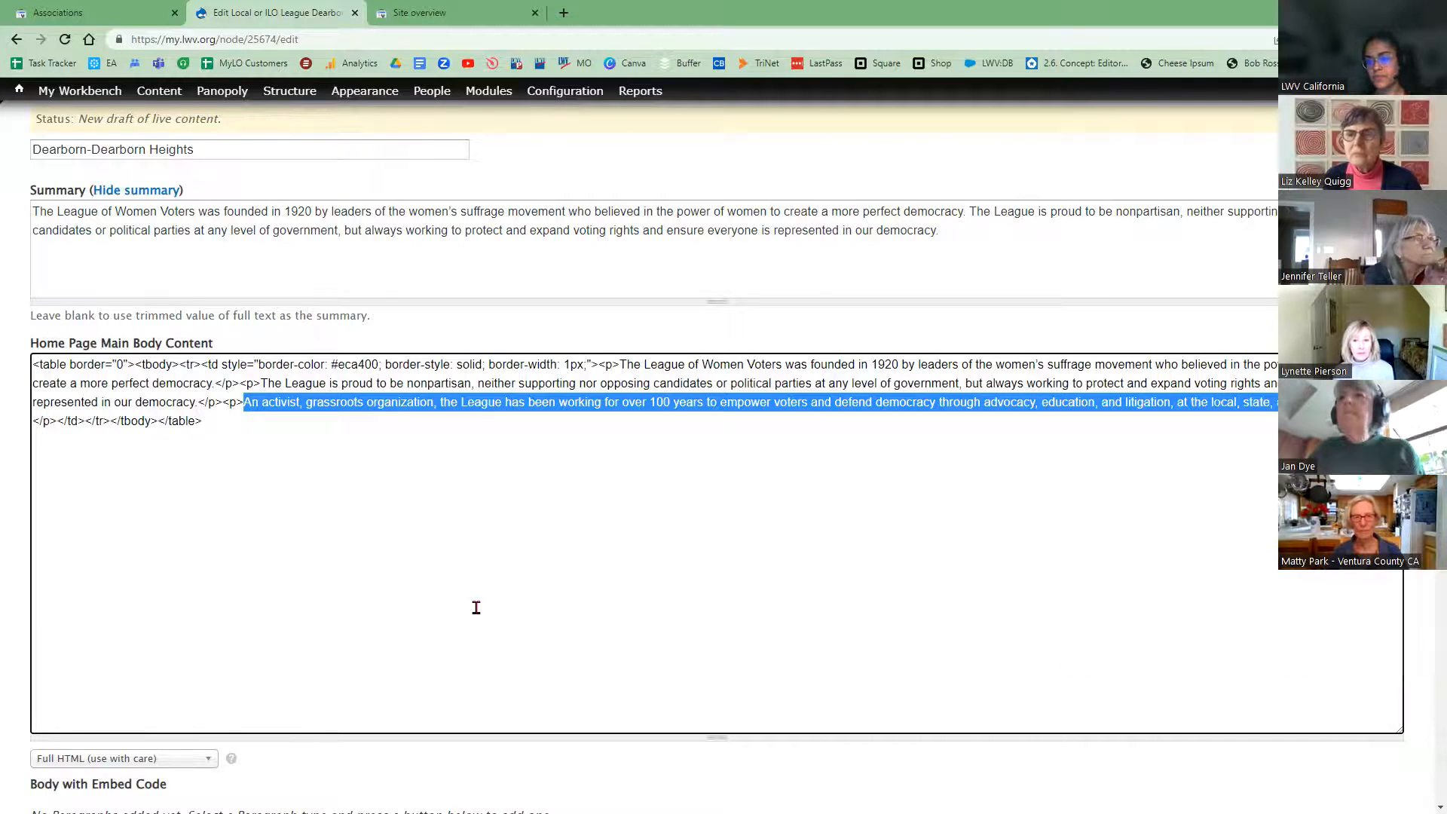
Step: Recheck the page title meta tag, then paste the activist sentence at the Summary's end
{"action": "scroll", "coordinate": [55, 513], "scroll_direction": "up", "scroll_amount": 1}
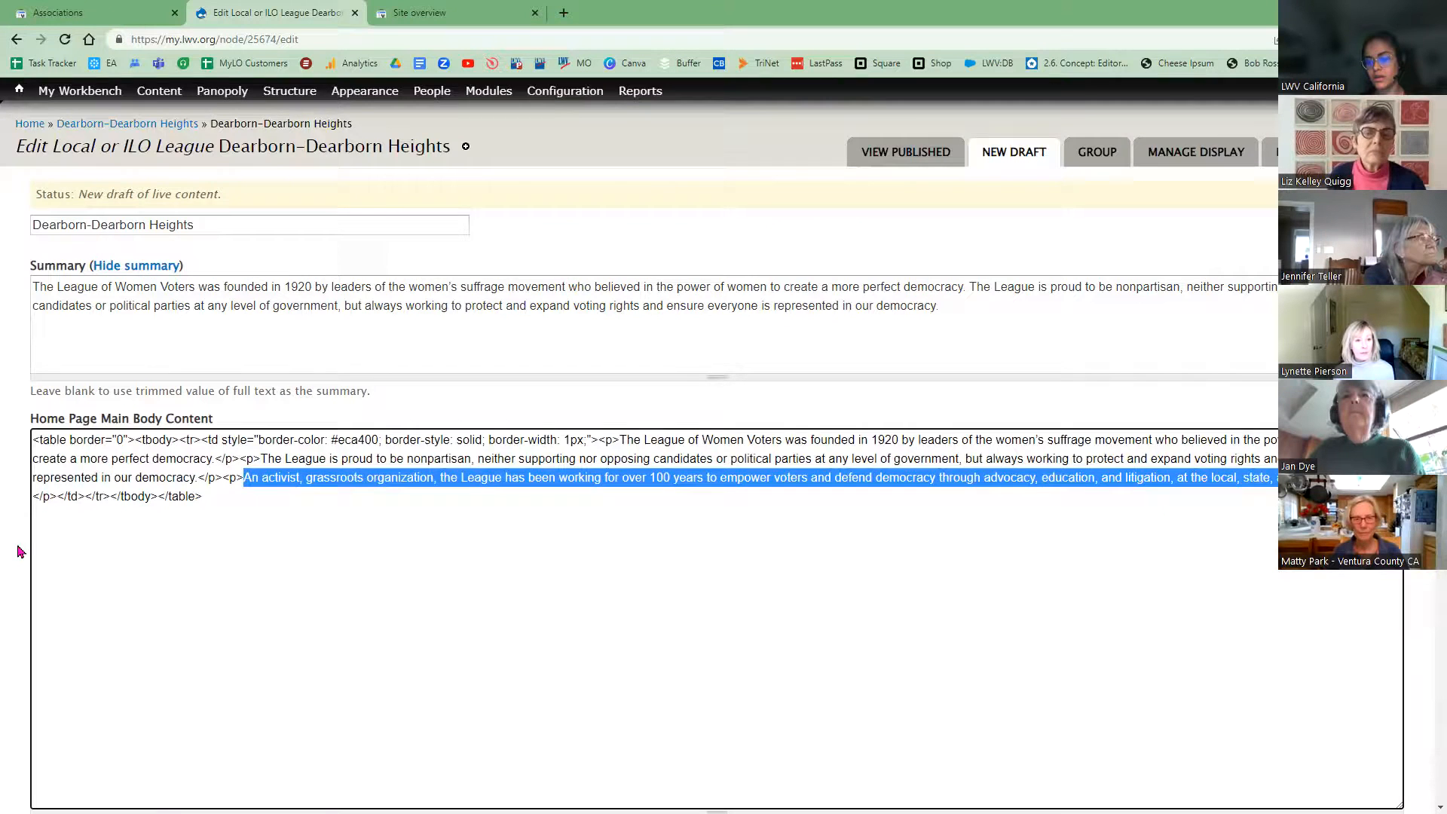
{"action": "scroll", "coordinate": [20, 547], "scroll_direction": "down", "scroll_amount": 10}
{"action": "scroll", "coordinate": [226, 482], "scroll_direction": "down", "scroll_amount": 1}
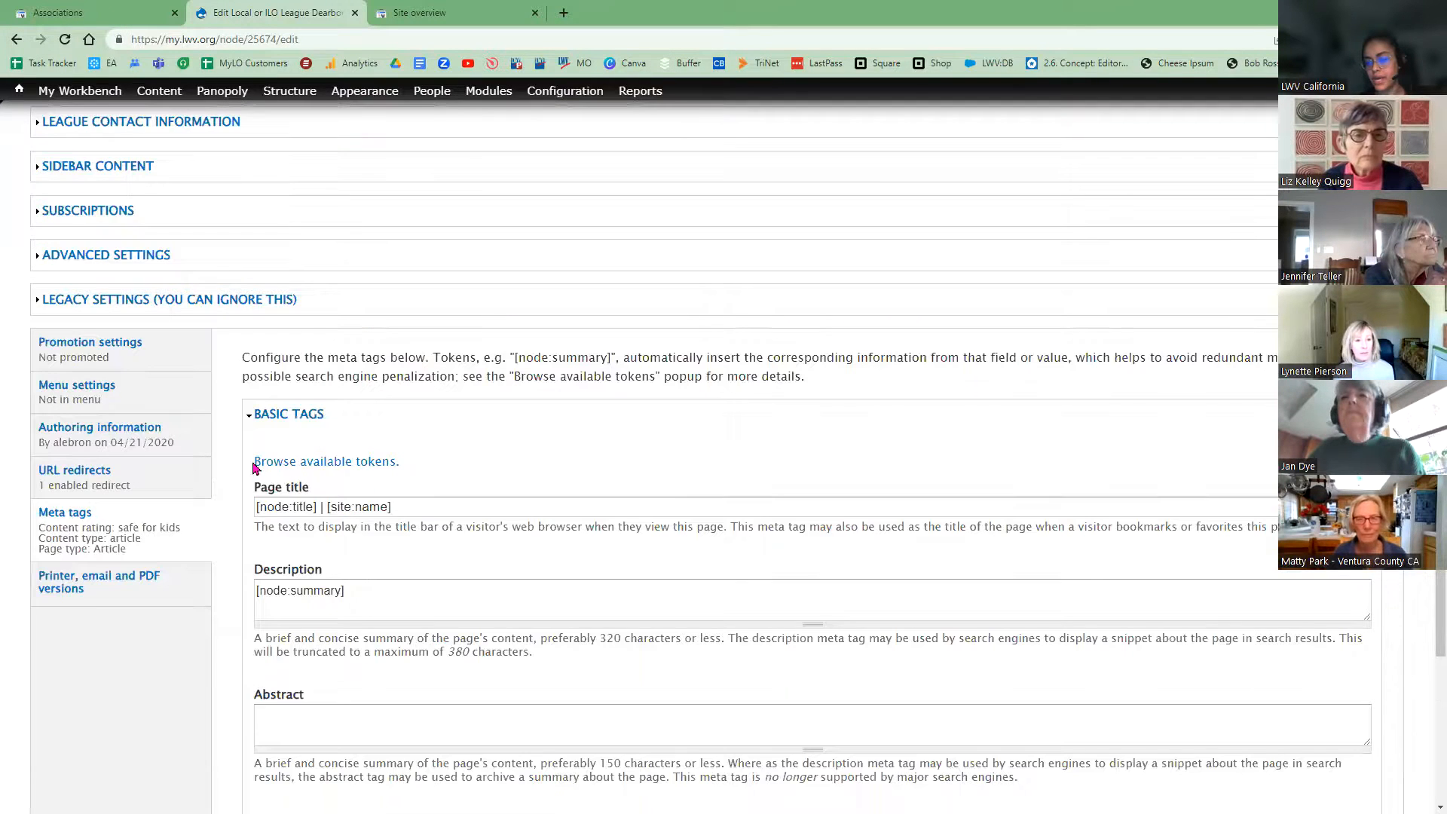
{"action": "scroll", "coordinate": [316, 458], "scroll_direction": "down", "scroll_amount": 1}
{"action": "double_click", "coordinate": [272, 549]}
{"action": "left_click_drag", "start_coordinate": [398, 490], "coordinate": [457, 588]}
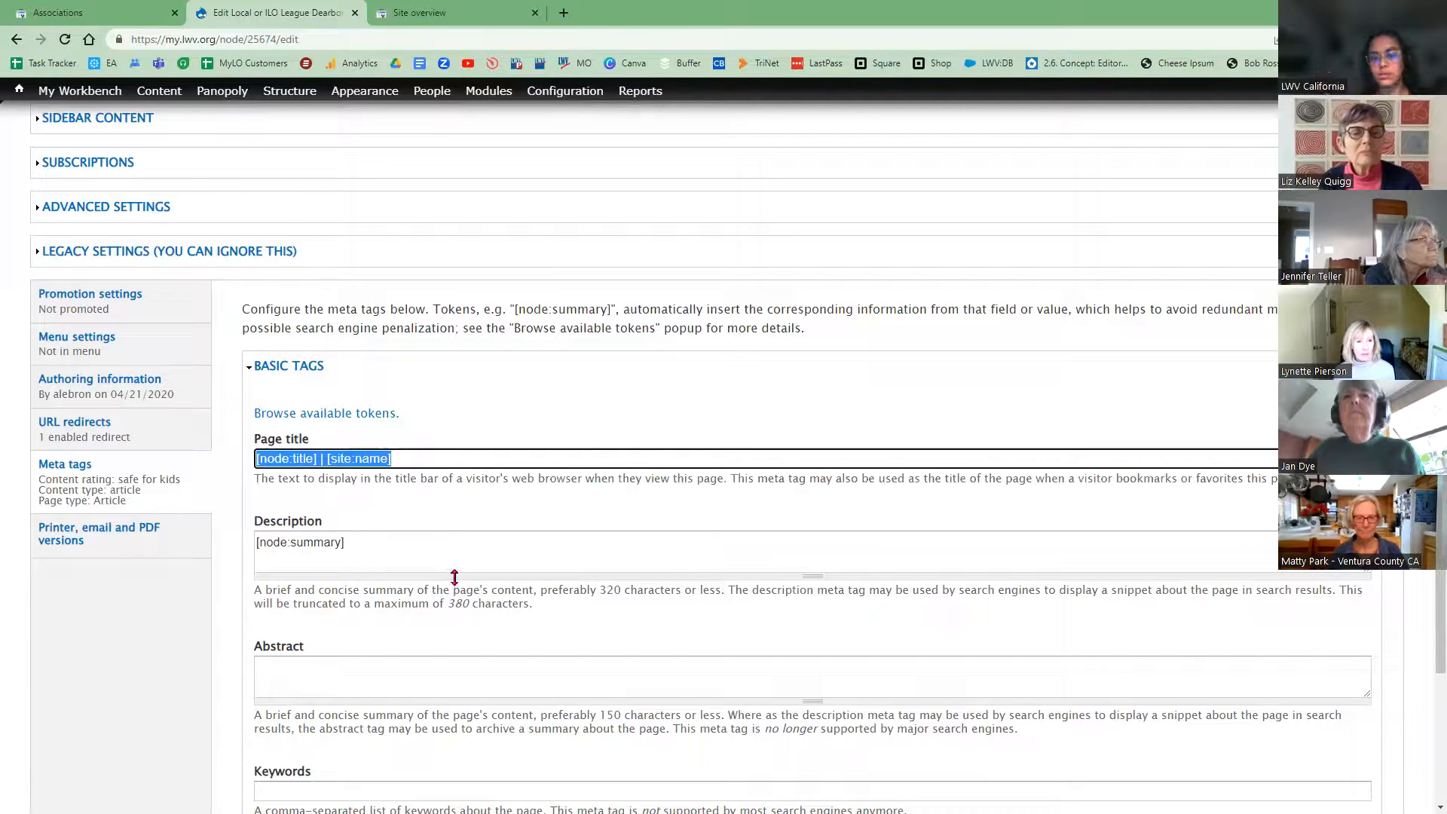
{"action": "scroll", "coordinate": [487, 585], "scroll_direction": "up", "scroll_amount": 6}
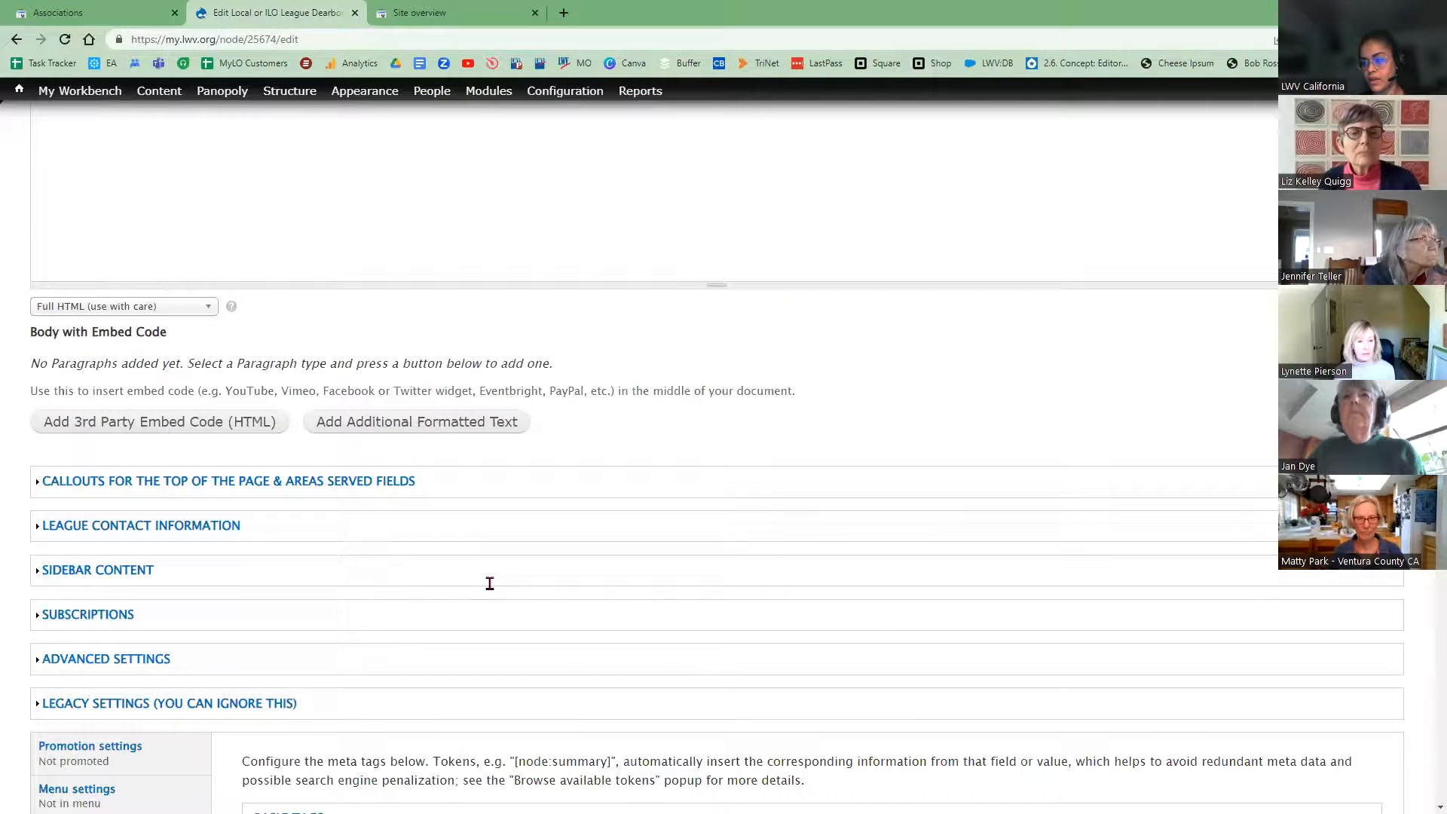
{"action": "scroll", "coordinate": [967, 306], "scroll_direction": "up", "scroll_amount": 10}
{"action": "left_click", "coordinate": [968, 306]}
{"action": "key", "text": "ctrl+v"}
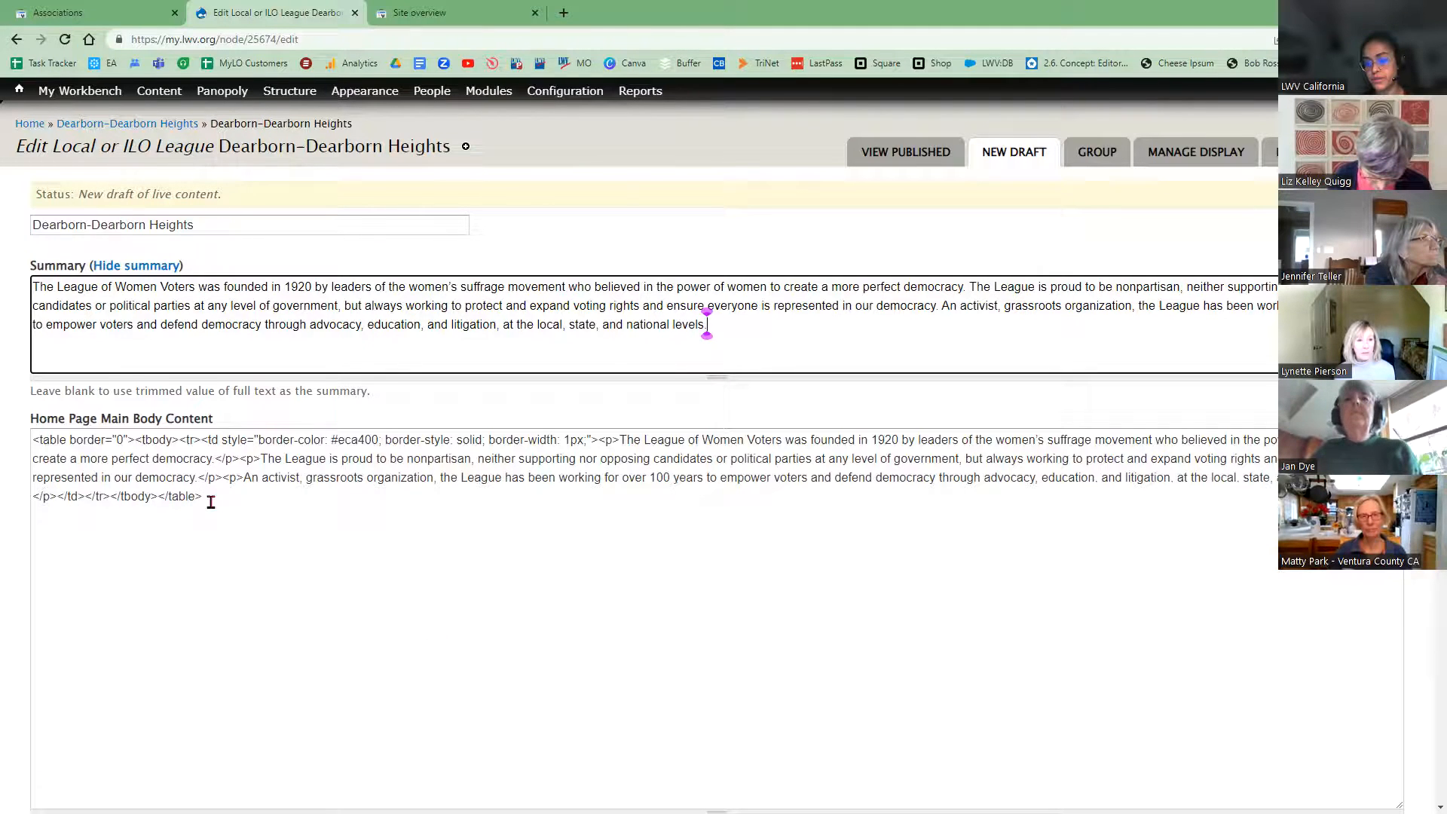
{"action": "left_click", "coordinate": [16, 554]}
Step: Check the body text format list, leaving it unchanged, and review the meta tags
{"action": "scroll", "coordinate": [59, 462], "scroll_direction": "down", "scroll_amount": 5}
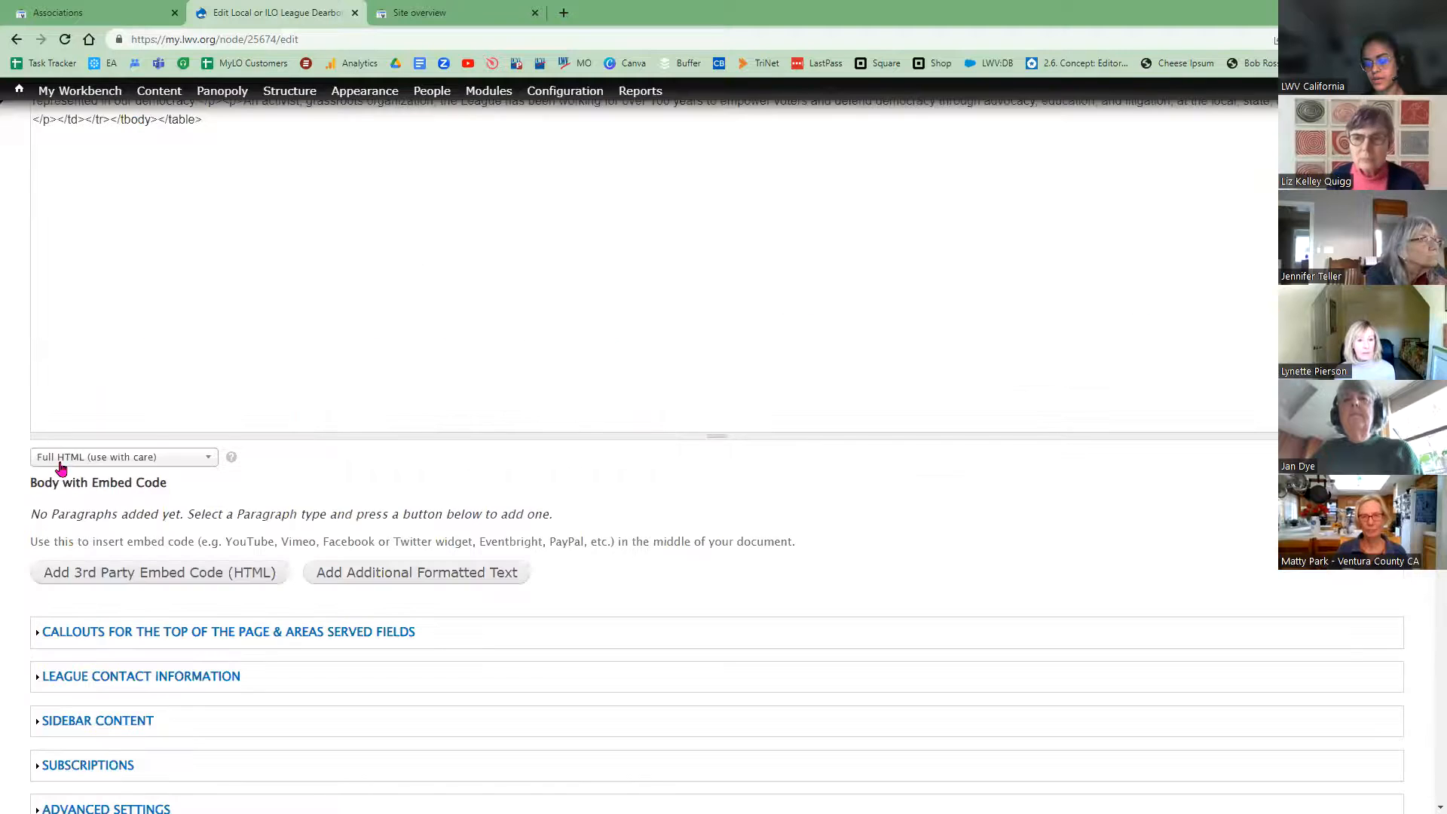
{"action": "left_click", "coordinate": [61, 462]}
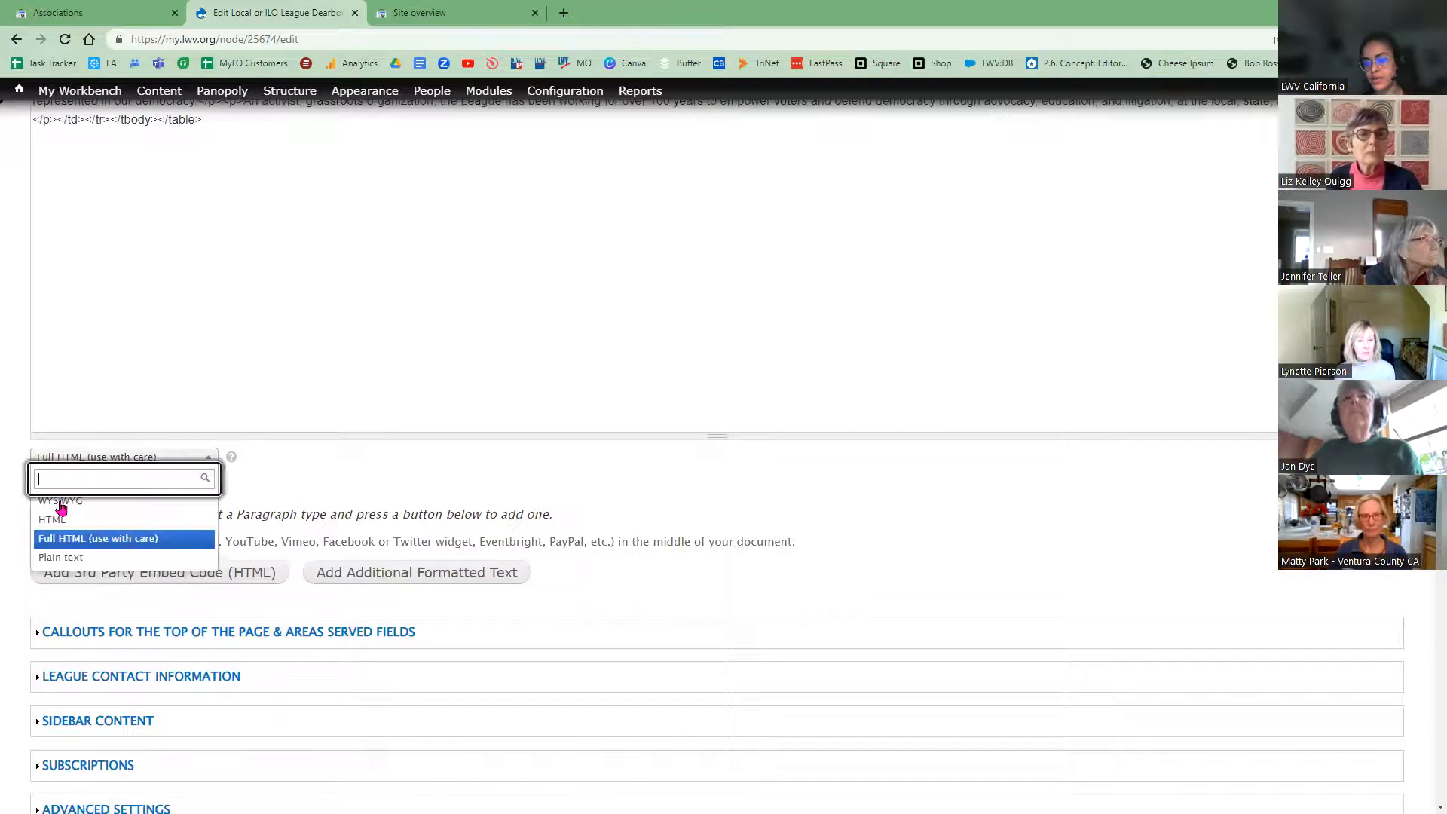
{"action": "scroll", "coordinate": [22, 540], "scroll_direction": "up", "scroll_amount": 3}
{"action": "left_click", "coordinate": [22, 540]}
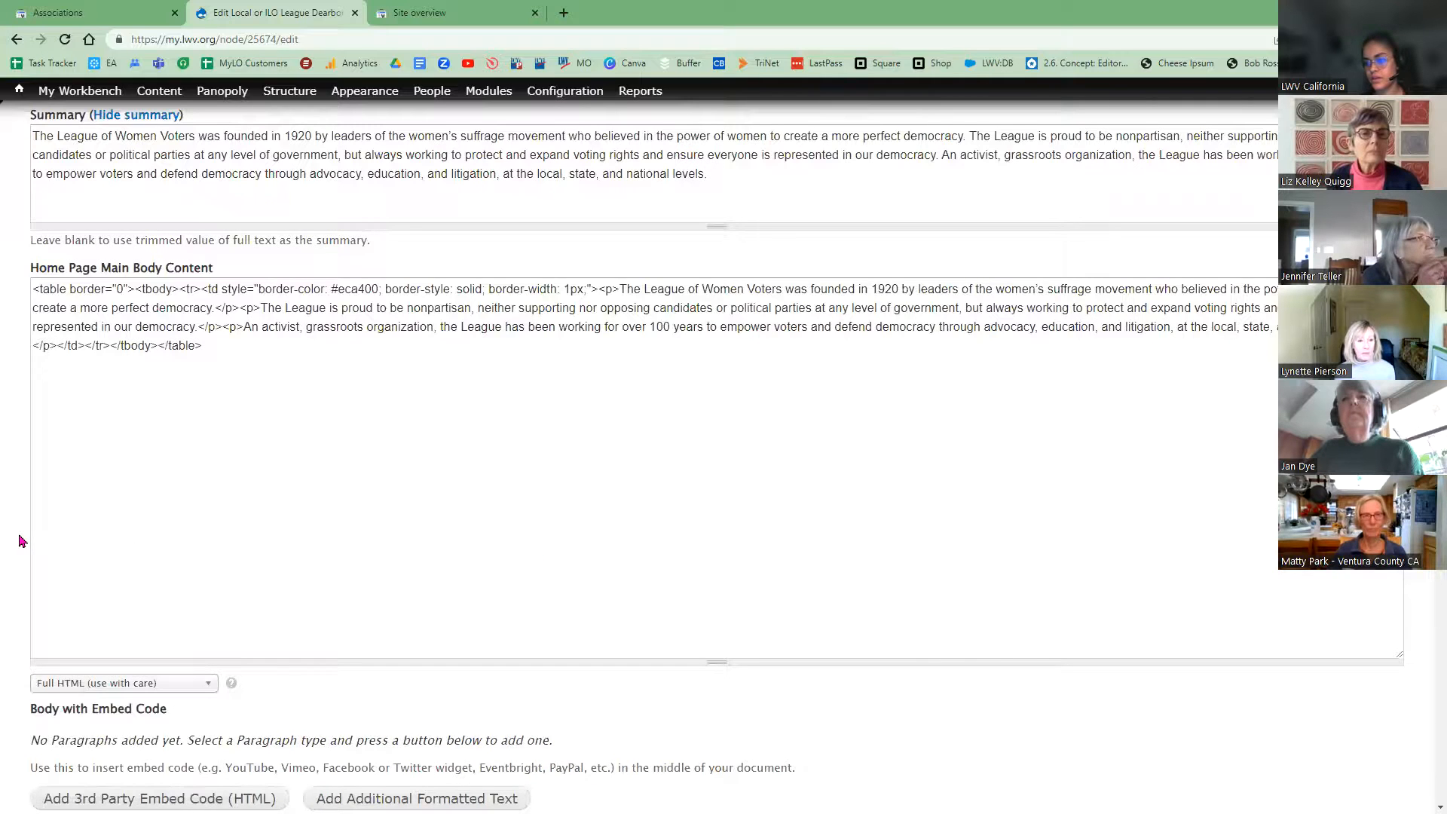
{"action": "scroll", "coordinate": [30, 558], "scroll_direction": "down", "scroll_amount": 3}
{"action": "scroll", "coordinate": [30, 562], "scroll_direction": "down", "scroll_amount": 5}
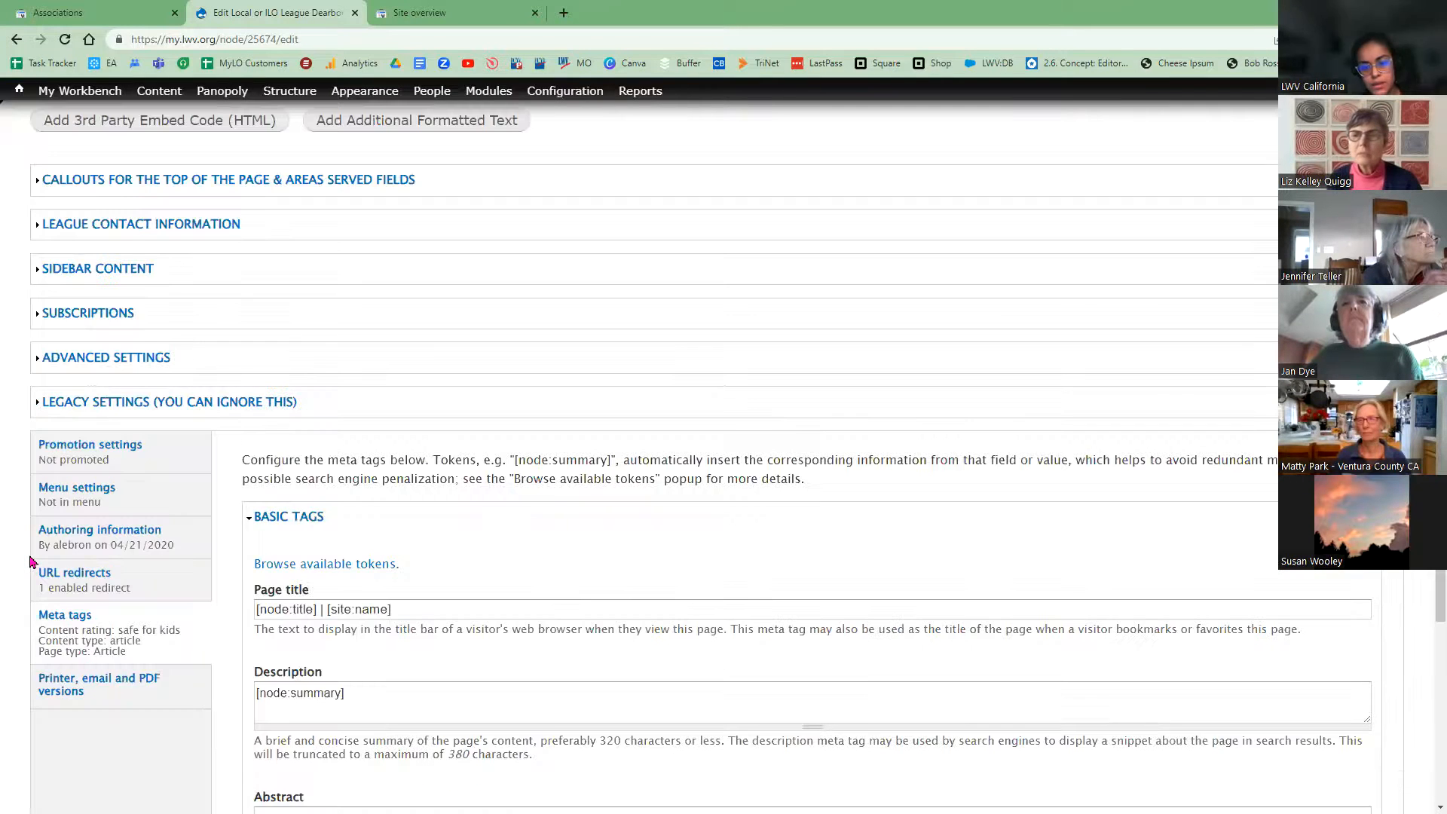
{"action": "scroll", "coordinate": [30, 562], "scroll_direction": "up", "scroll_amount": 1}
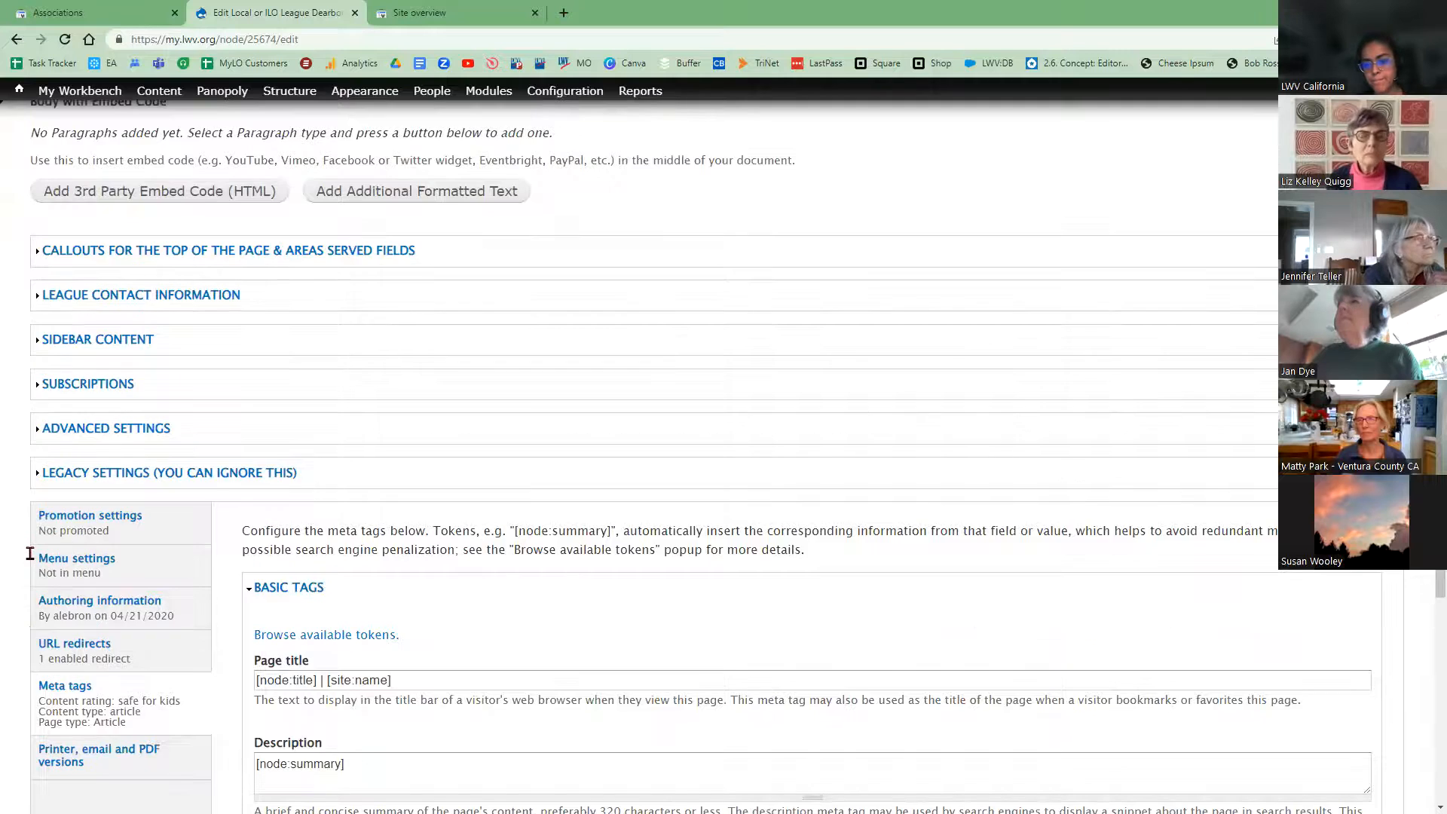
{"action": "scroll", "coordinate": [30, 565], "scroll_direction": "up", "scroll_amount": 7}
{"action": "scroll", "coordinate": [30, 567], "scroll_direction": "up", "scroll_amount": 1}
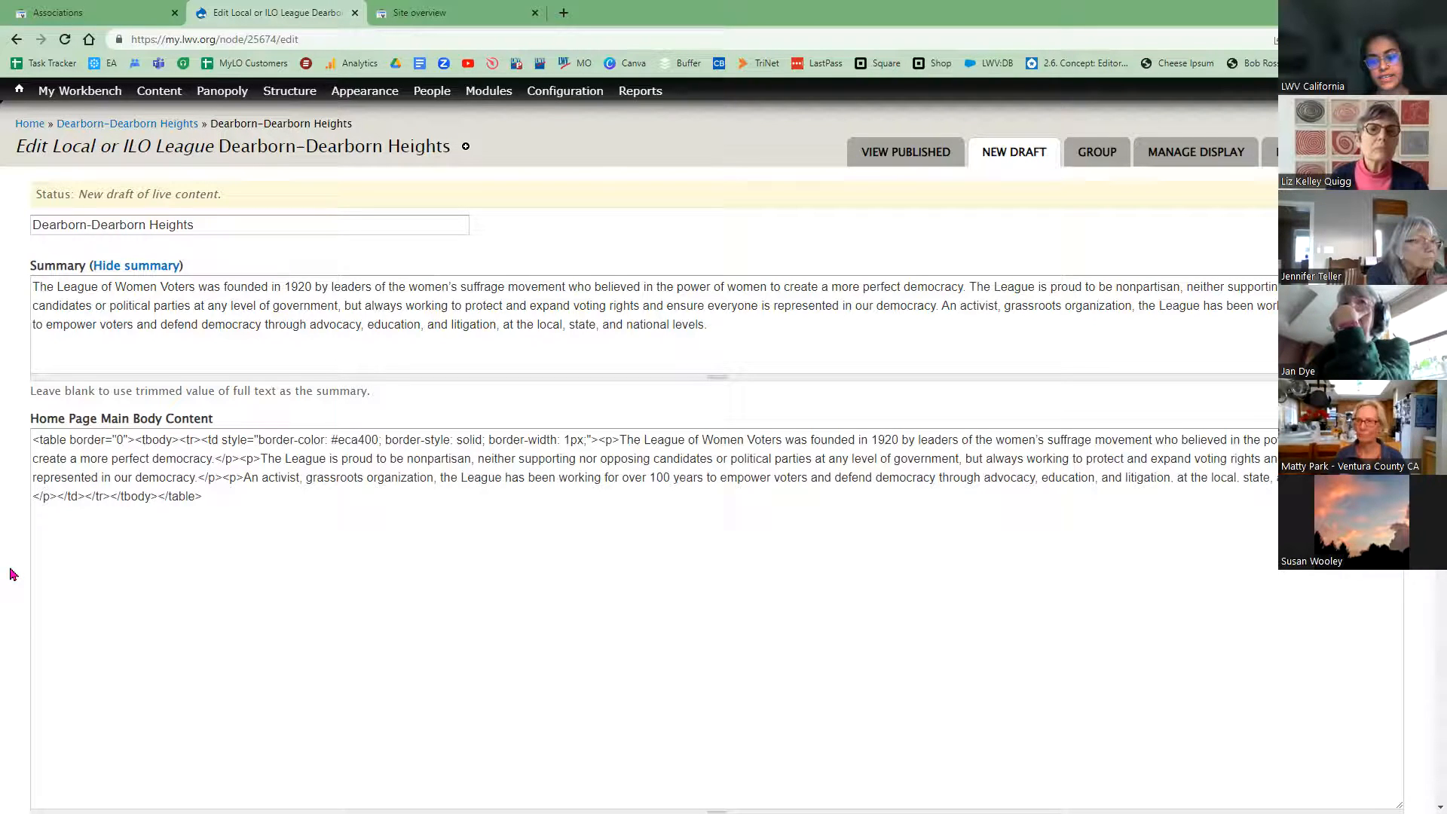
Step: Set the moderation state to Published with the note 'Edited summary.'
{"action": "scroll", "coordinate": [26, 617], "scroll_direction": "down", "scroll_amount": 15}
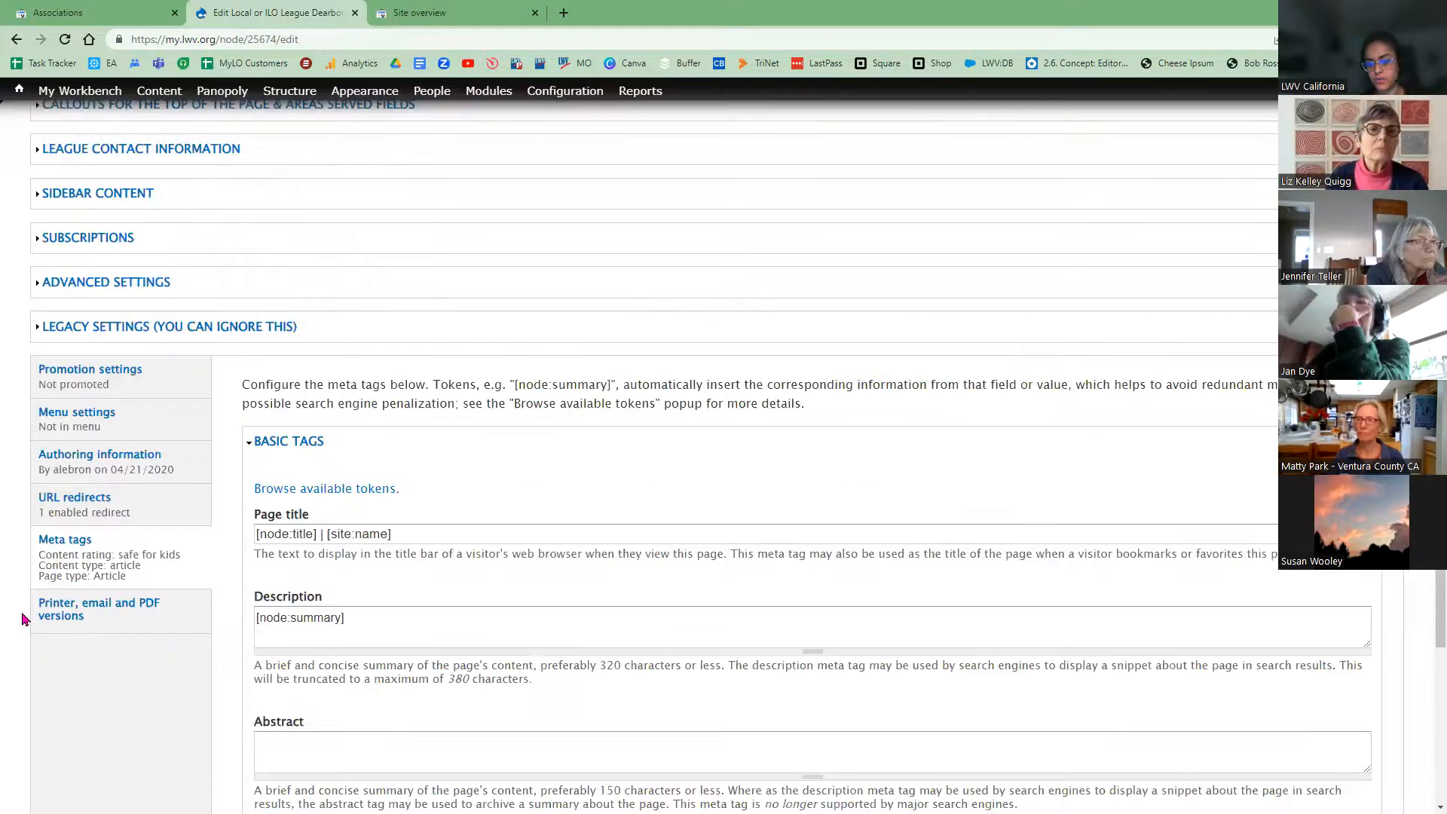
{"action": "left_click", "coordinate": [103, 389]}
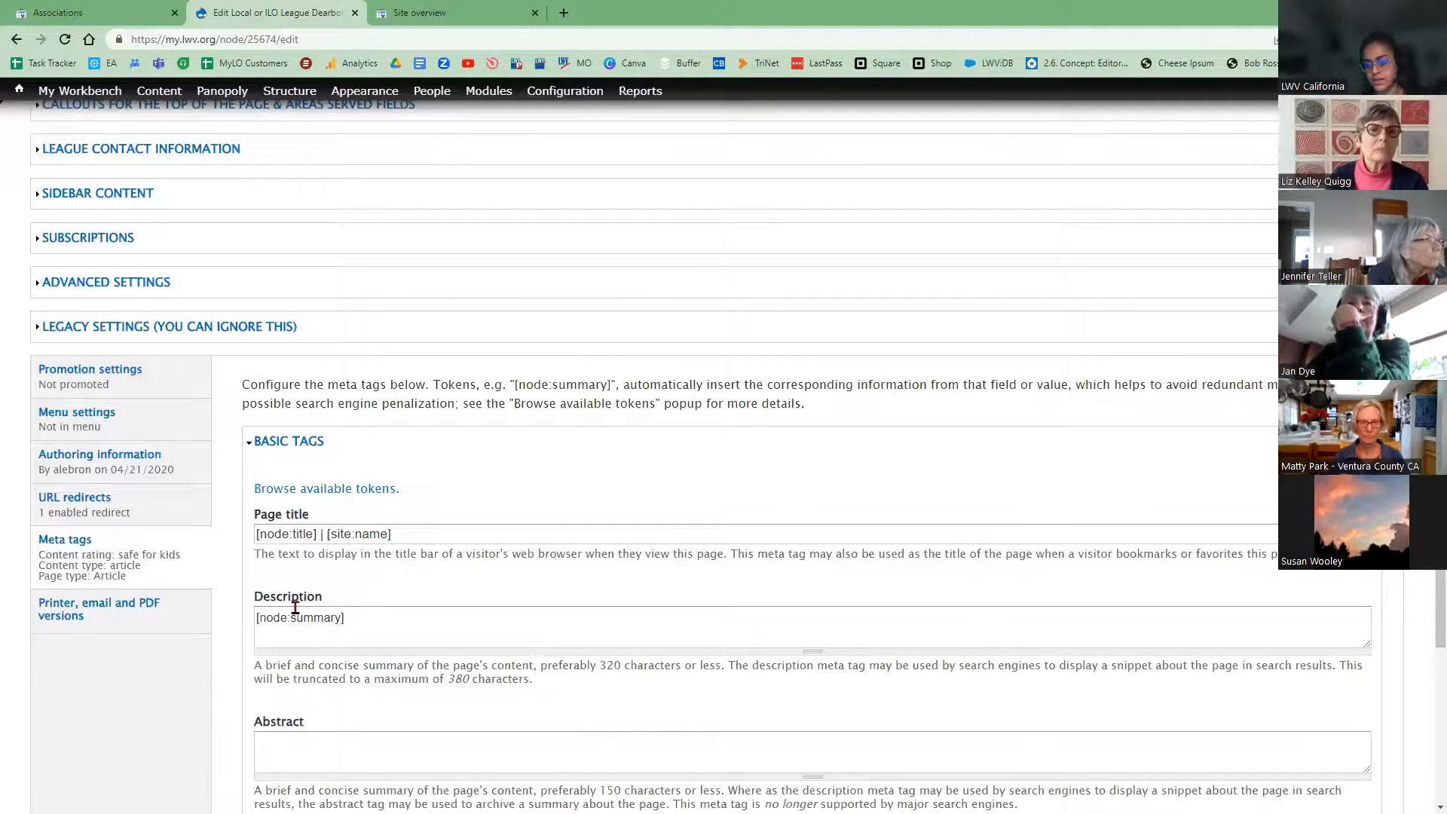
{"action": "left_click", "coordinate": [337, 659]}
{"action": "key", "text": "Down"}
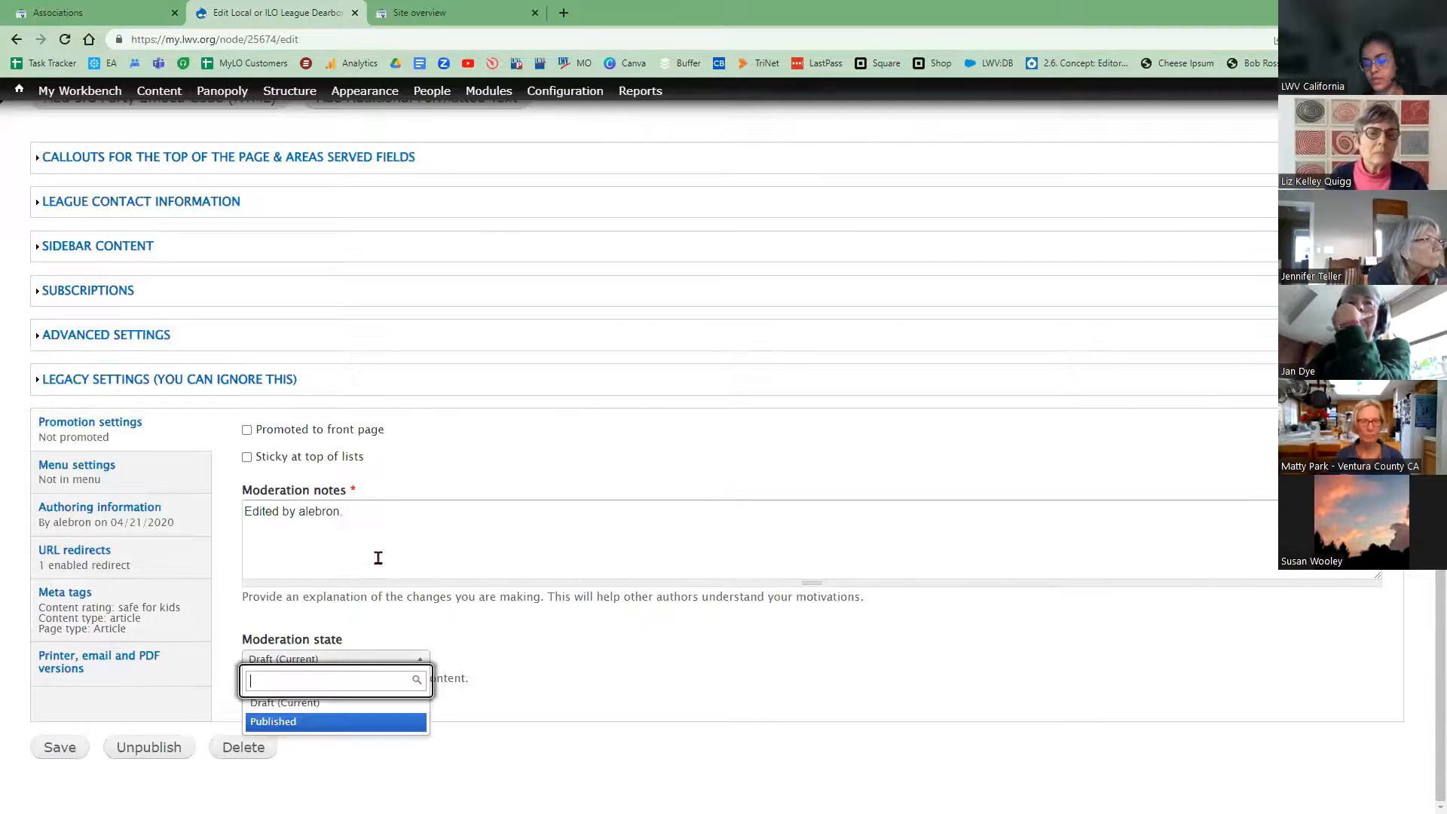
{"action": "left_click", "coordinate": [388, 525]}
{"action": "type", "text": "E"}
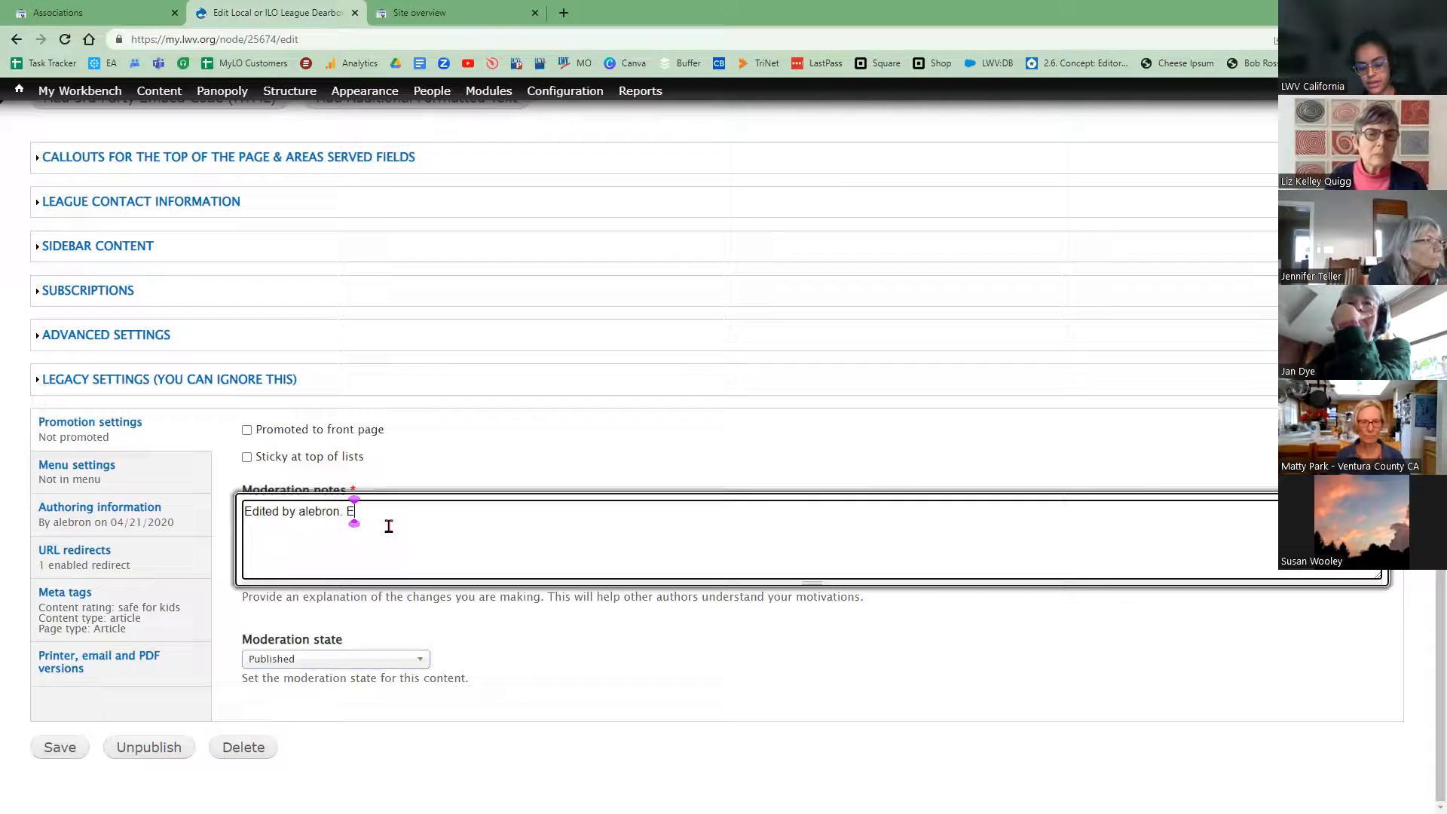
{"action": "type", "text": "dited summary."}
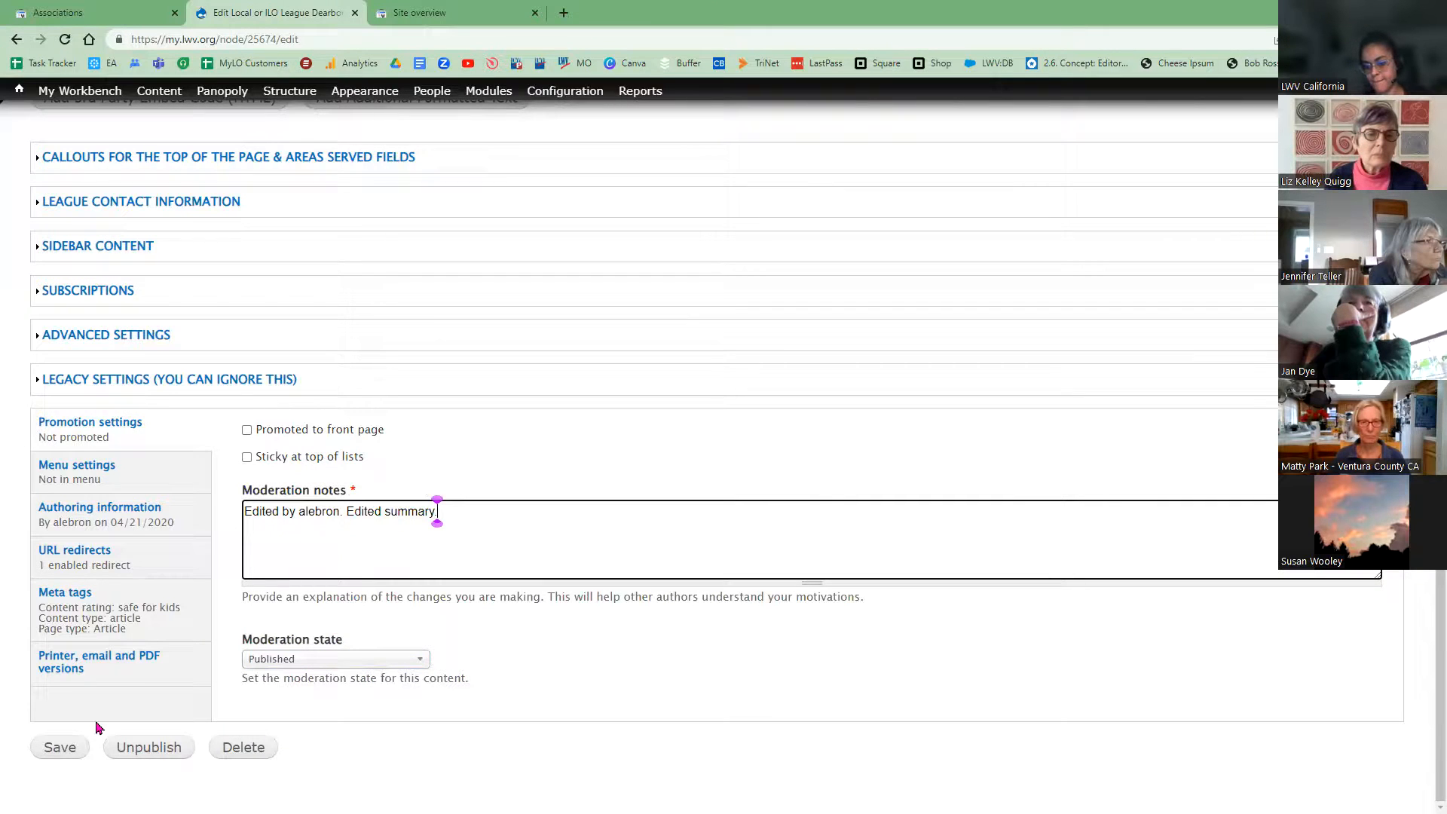
{"action": "scroll", "coordinate": [635, 592], "scroll_direction": "up", "scroll_amount": 3}
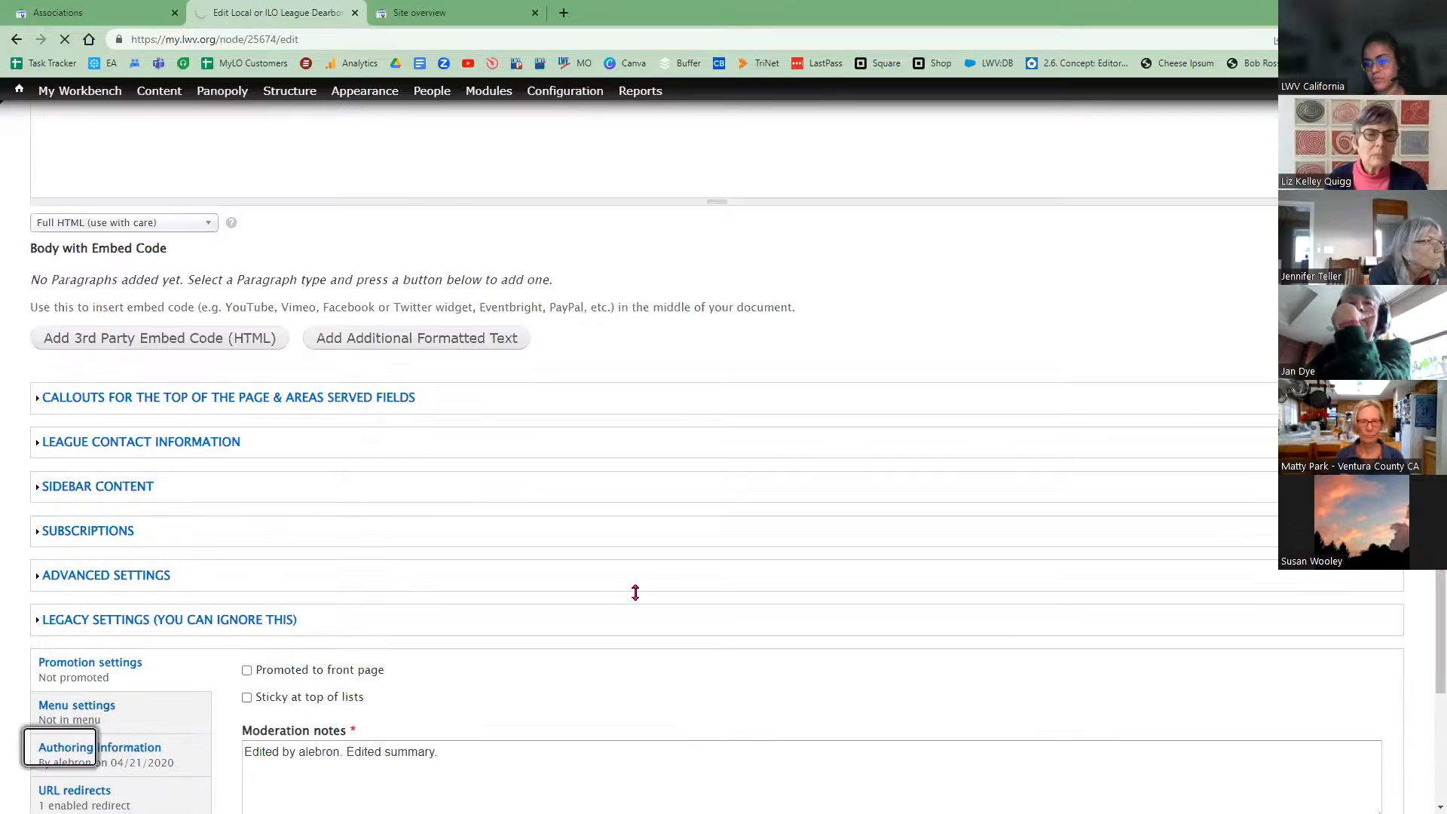
{"action": "scroll", "coordinate": [612, 592], "scroll_direction": "up", "scroll_amount": 3}
{"action": "scroll", "coordinate": [613, 593], "scroll_direction": "up", "scroll_amount": 1}
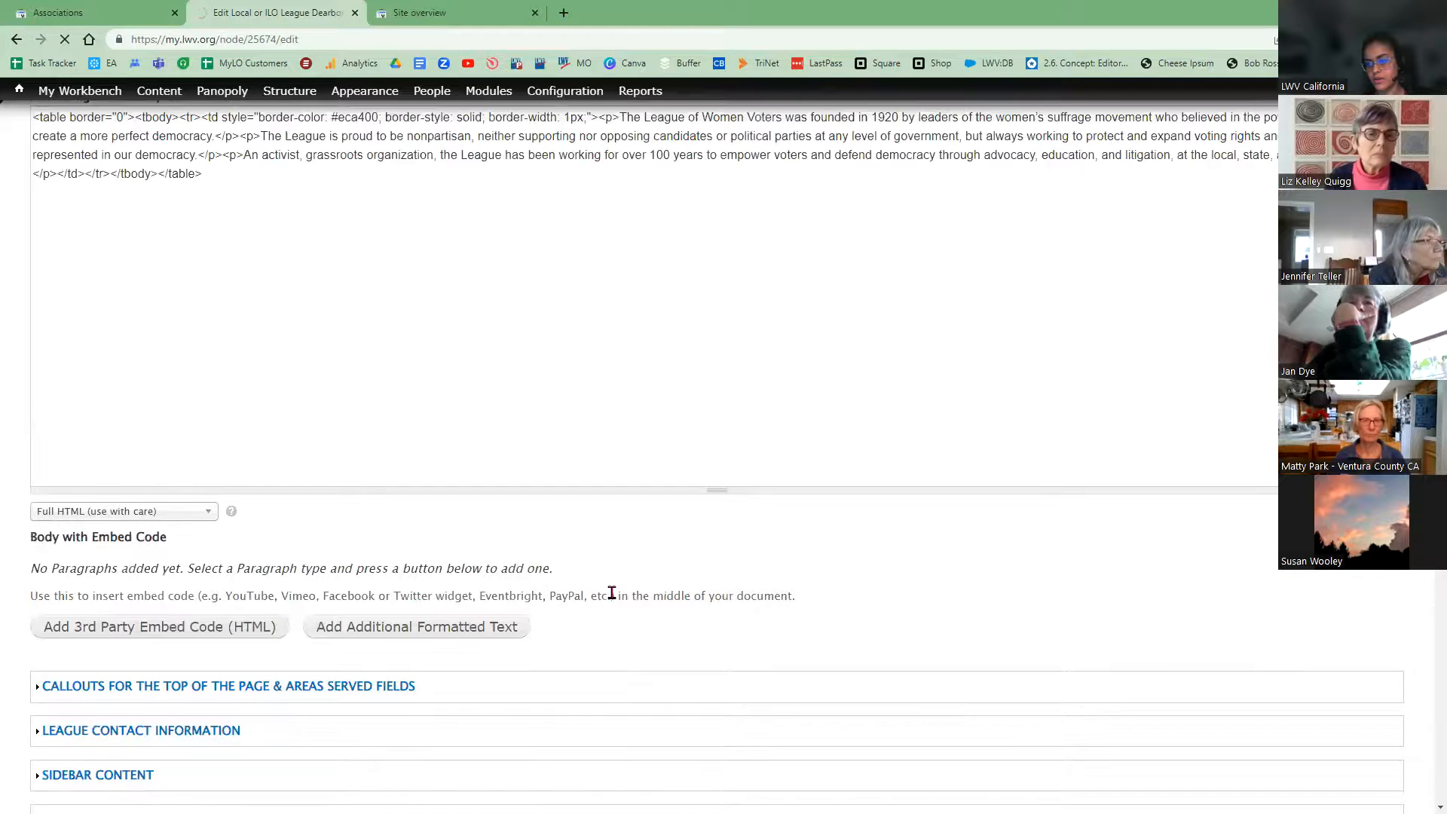
{"action": "scroll", "coordinate": [612, 593], "scroll_direction": "up", "scroll_amount": 4}
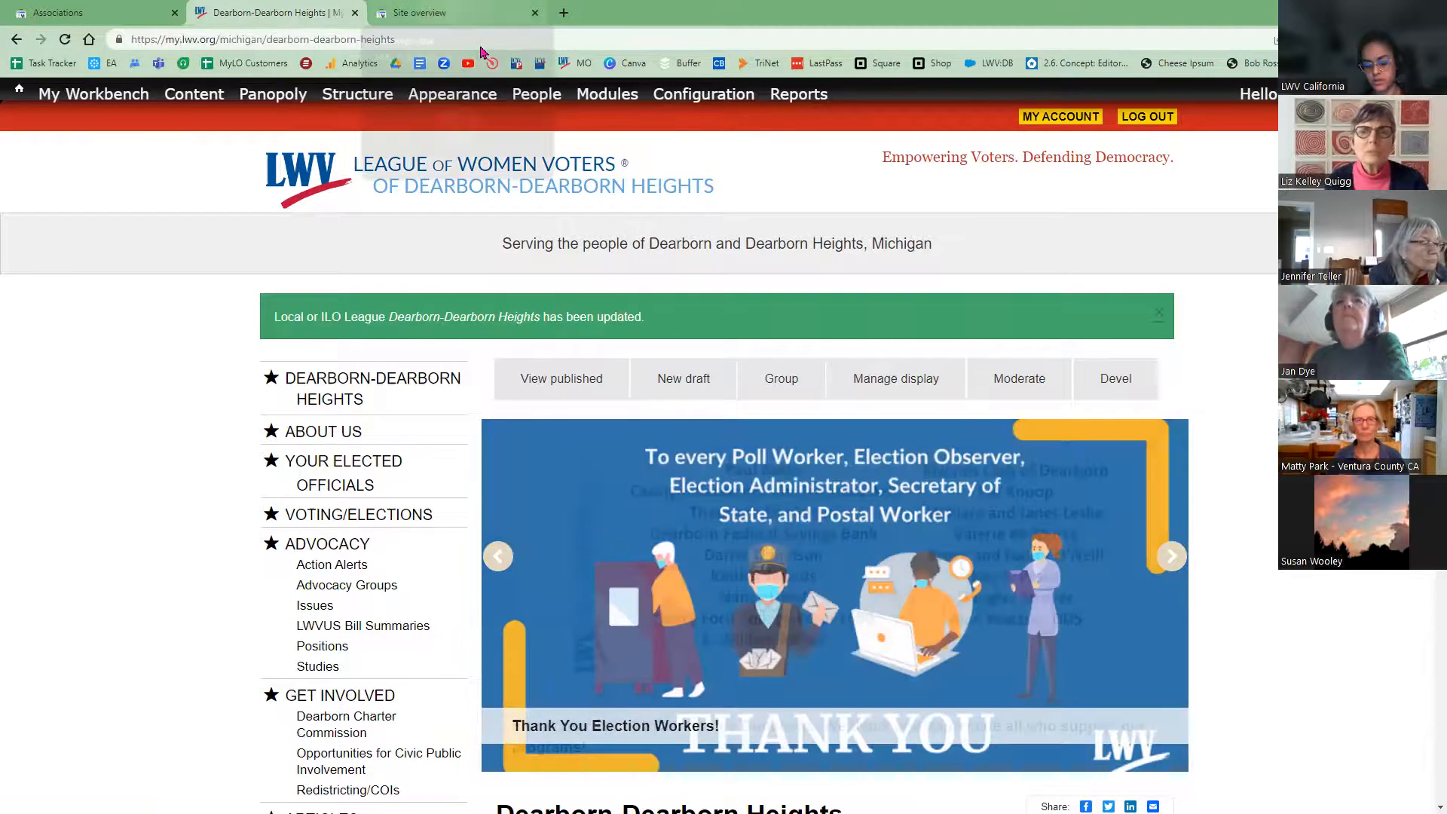
Step: Search Google for 'lwv ddh', highlight the top result's description snippet, then return to the league page
{"action": "key", "text": "ctrl+Tab"}
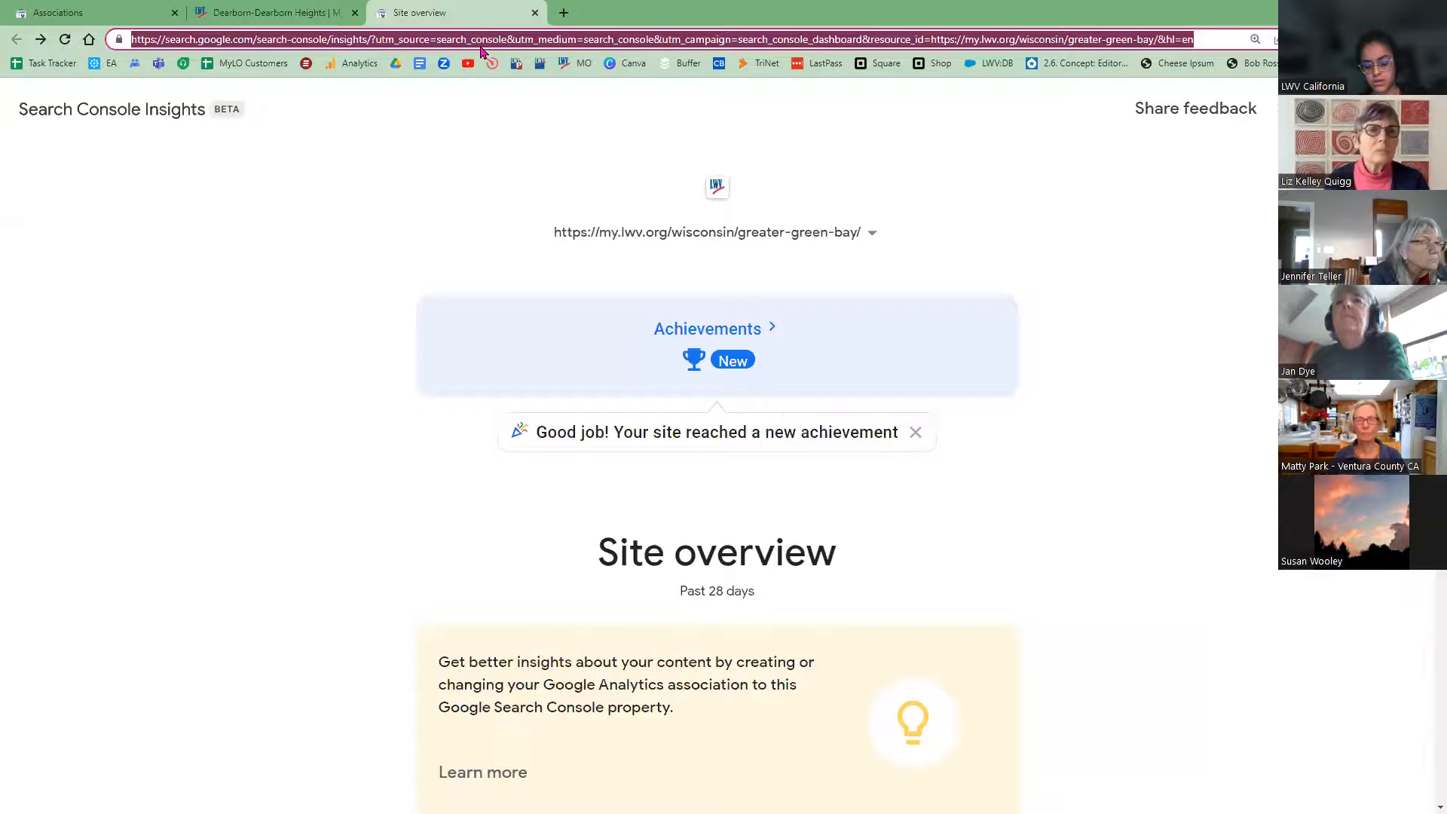
{"action": "type", "text": "lwv ddh"}
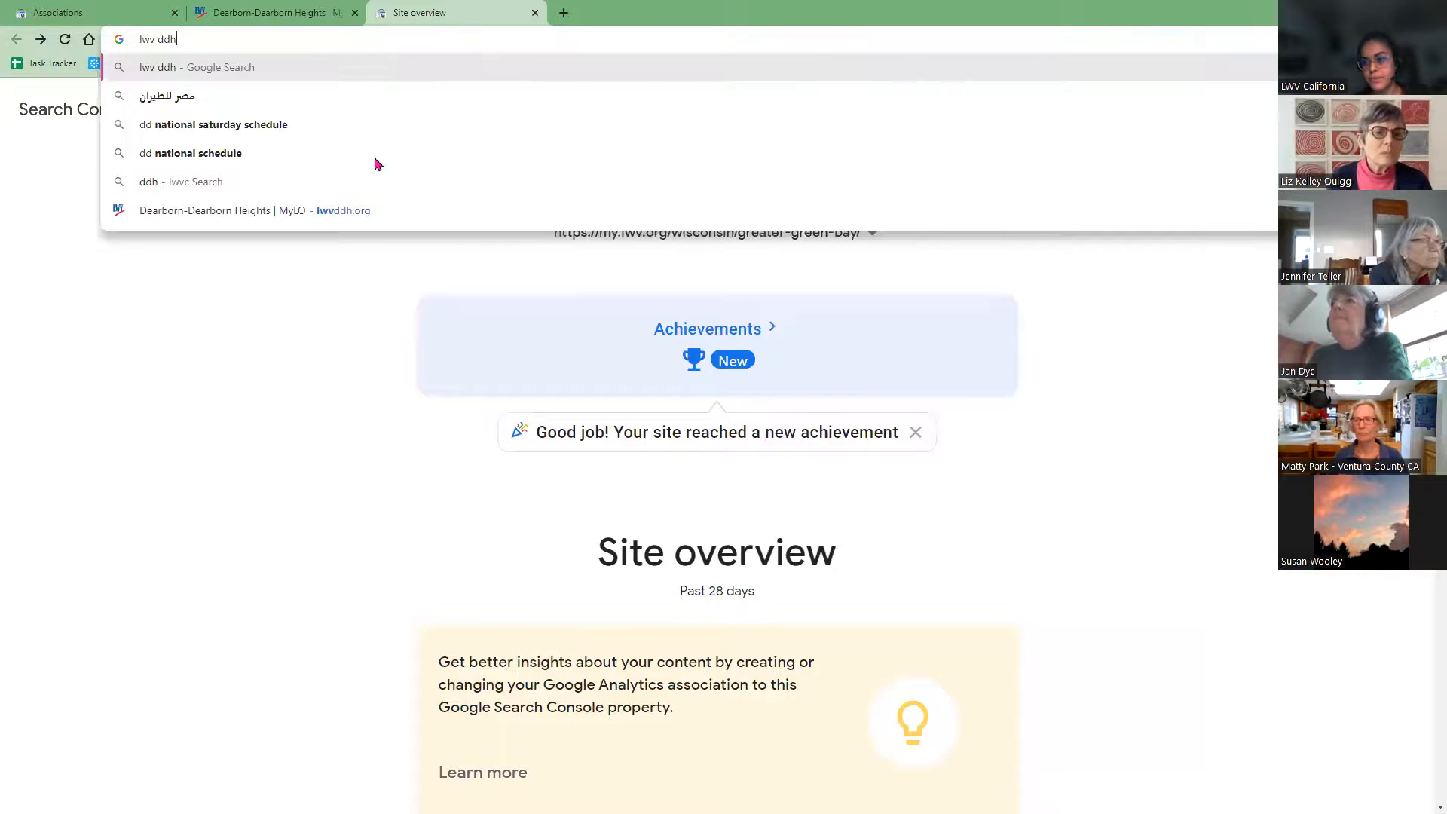
{"action": "key", "text": "Return"}
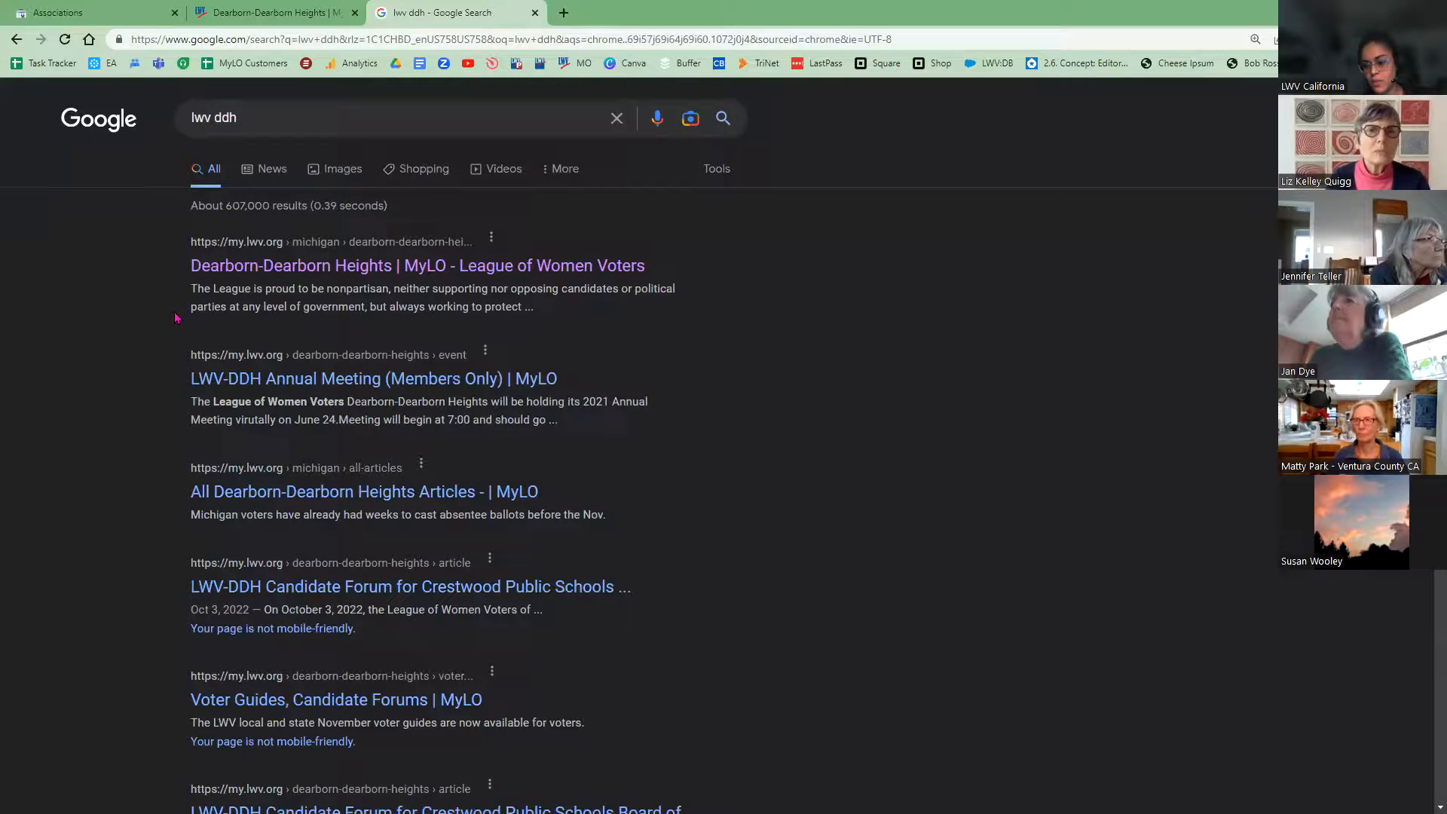
{"action": "double_click", "coordinate": [207, 287]}
{"action": "left_click_drag", "start_coordinate": [217, 292], "coordinate": [536, 311]}
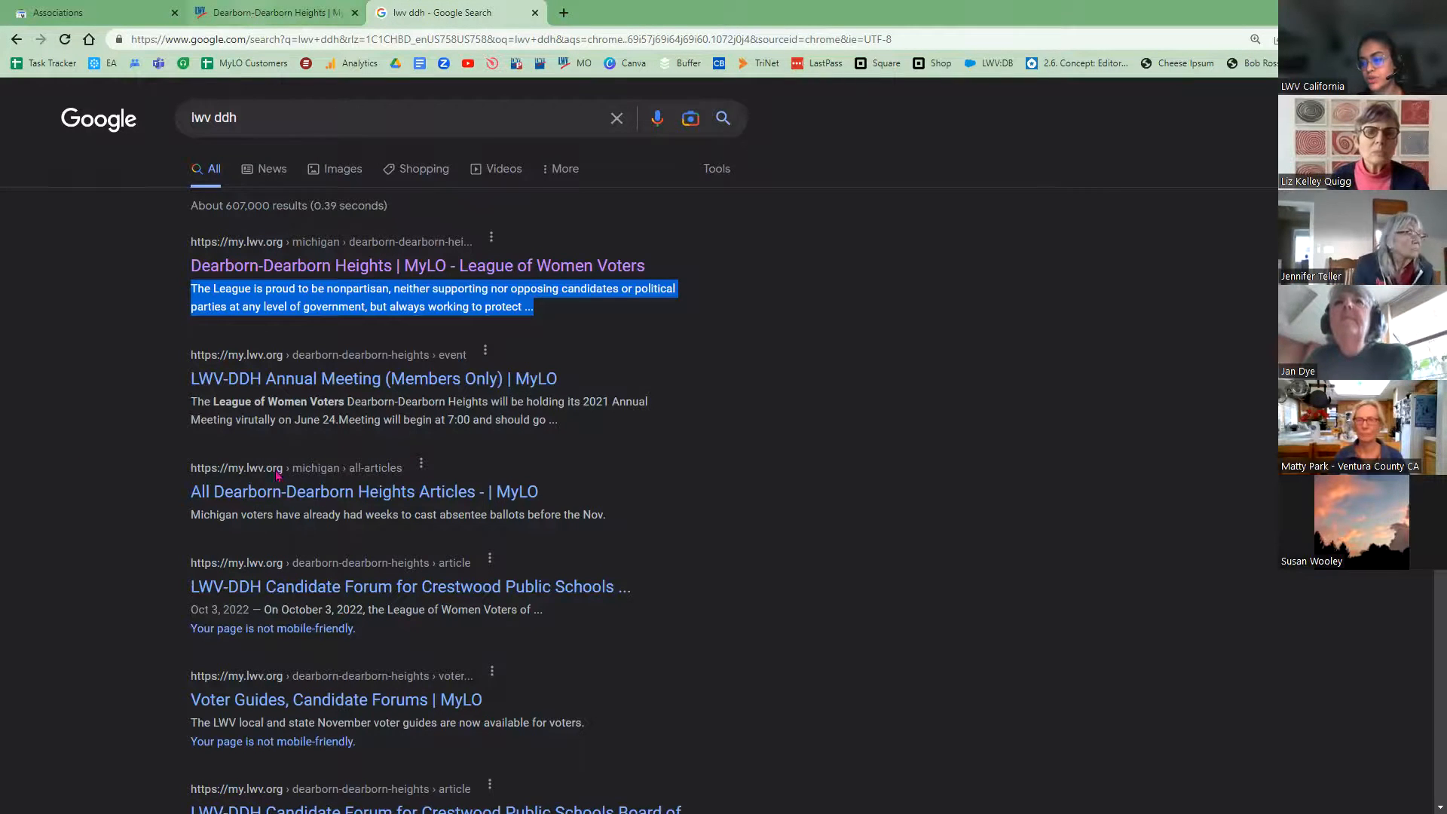
{"action": "left_click", "coordinate": [271, 12]}
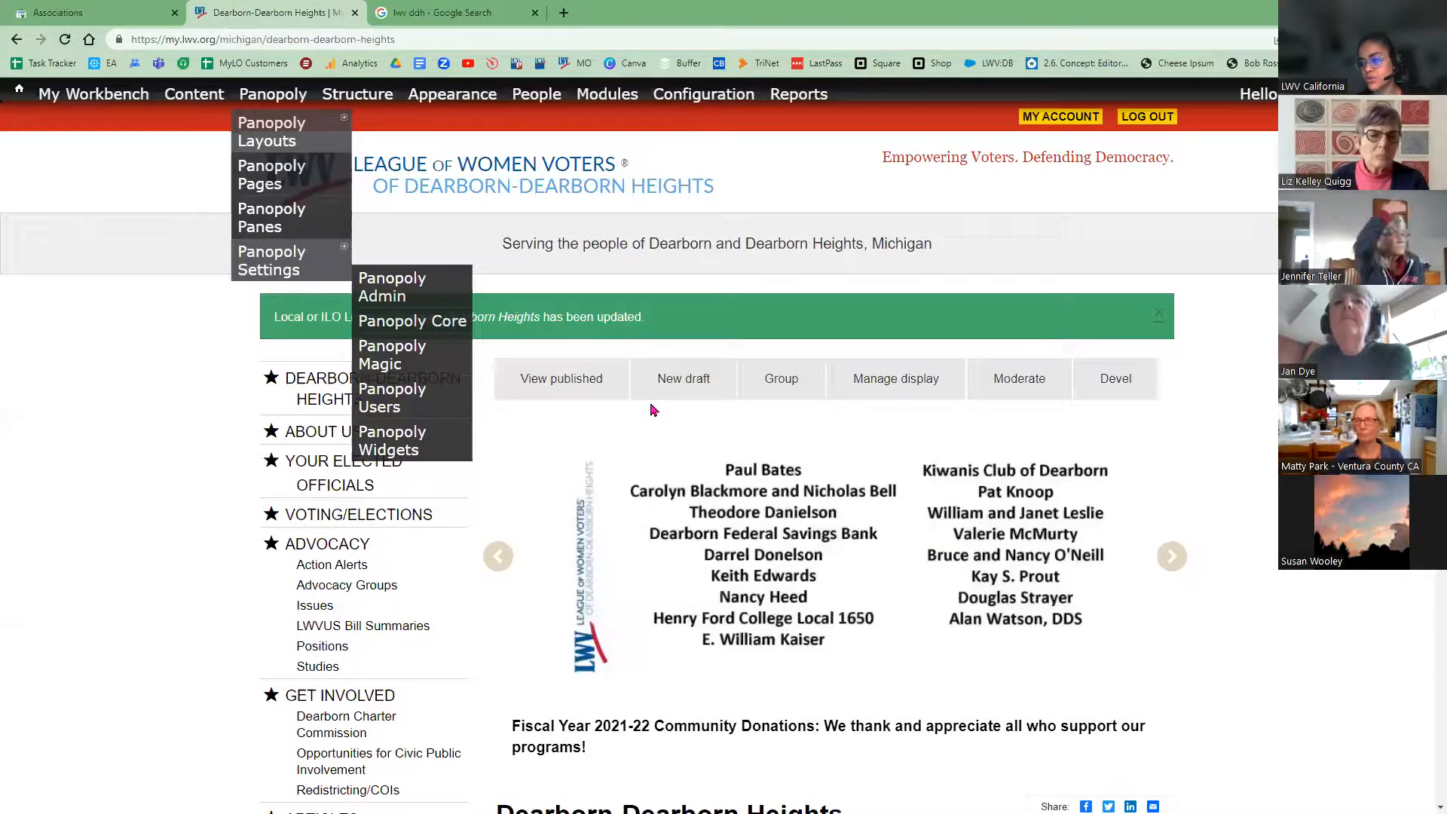
Step: Start a new draft of the league page and open its Meta tags settings showing Description [node:summary]
{"action": "left_click", "coordinate": [686, 381]}
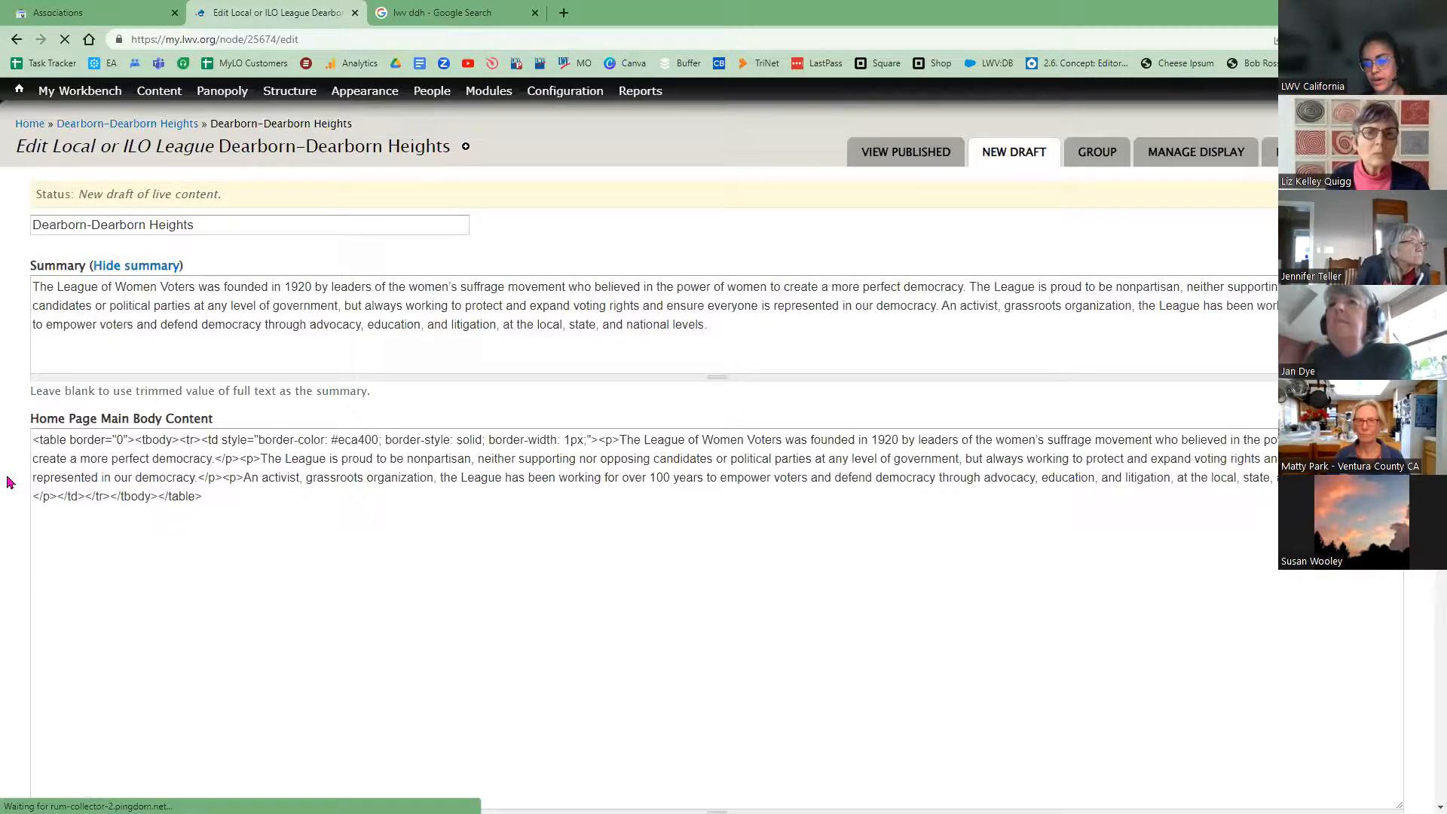
{"action": "scroll", "coordinate": [11, 494], "scroll_direction": "down", "scroll_amount": 7}
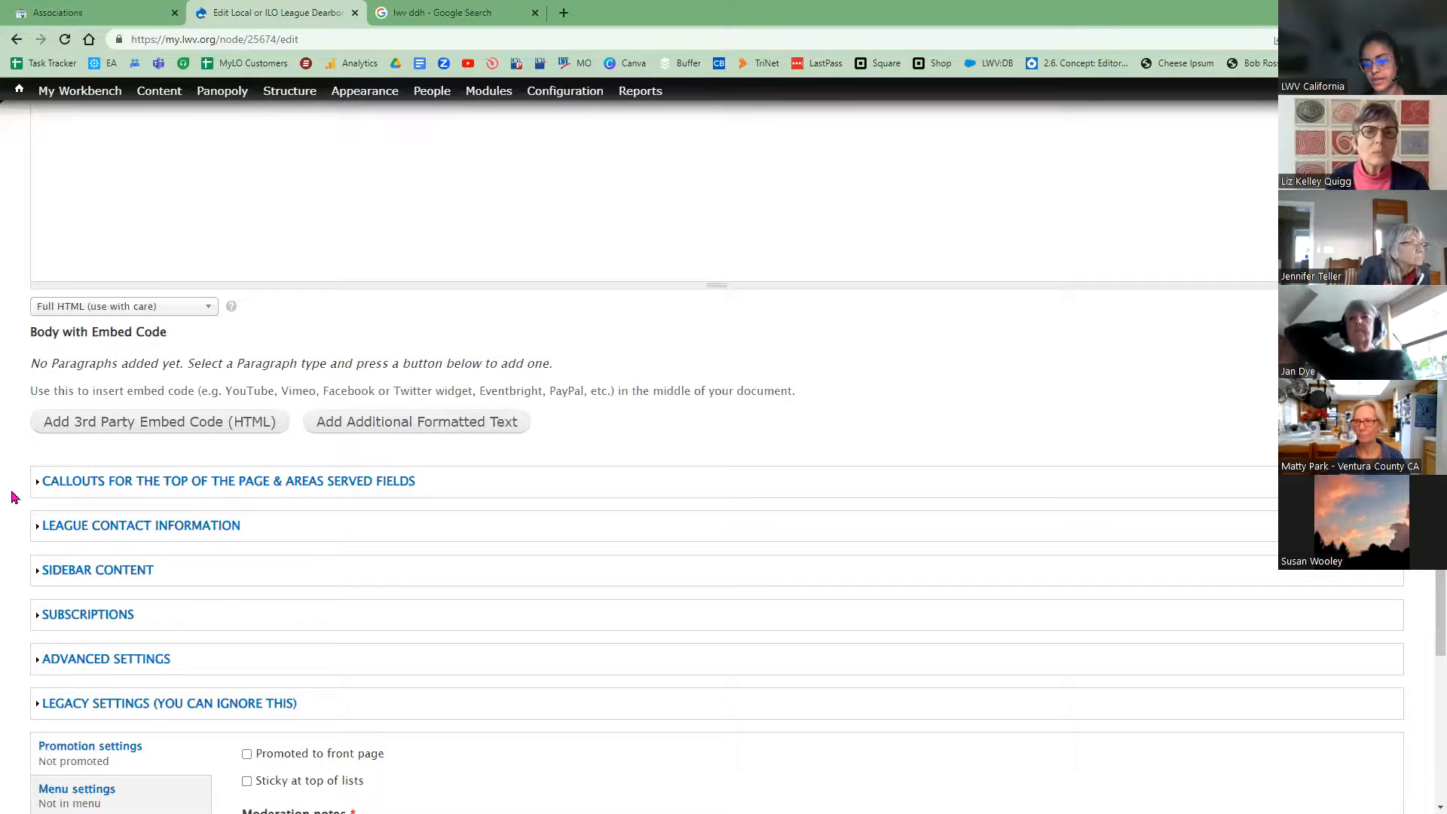
{"action": "scroll", "coordinate": [12, 494], "scroll_direction": "down", "scroll_amount": 4}
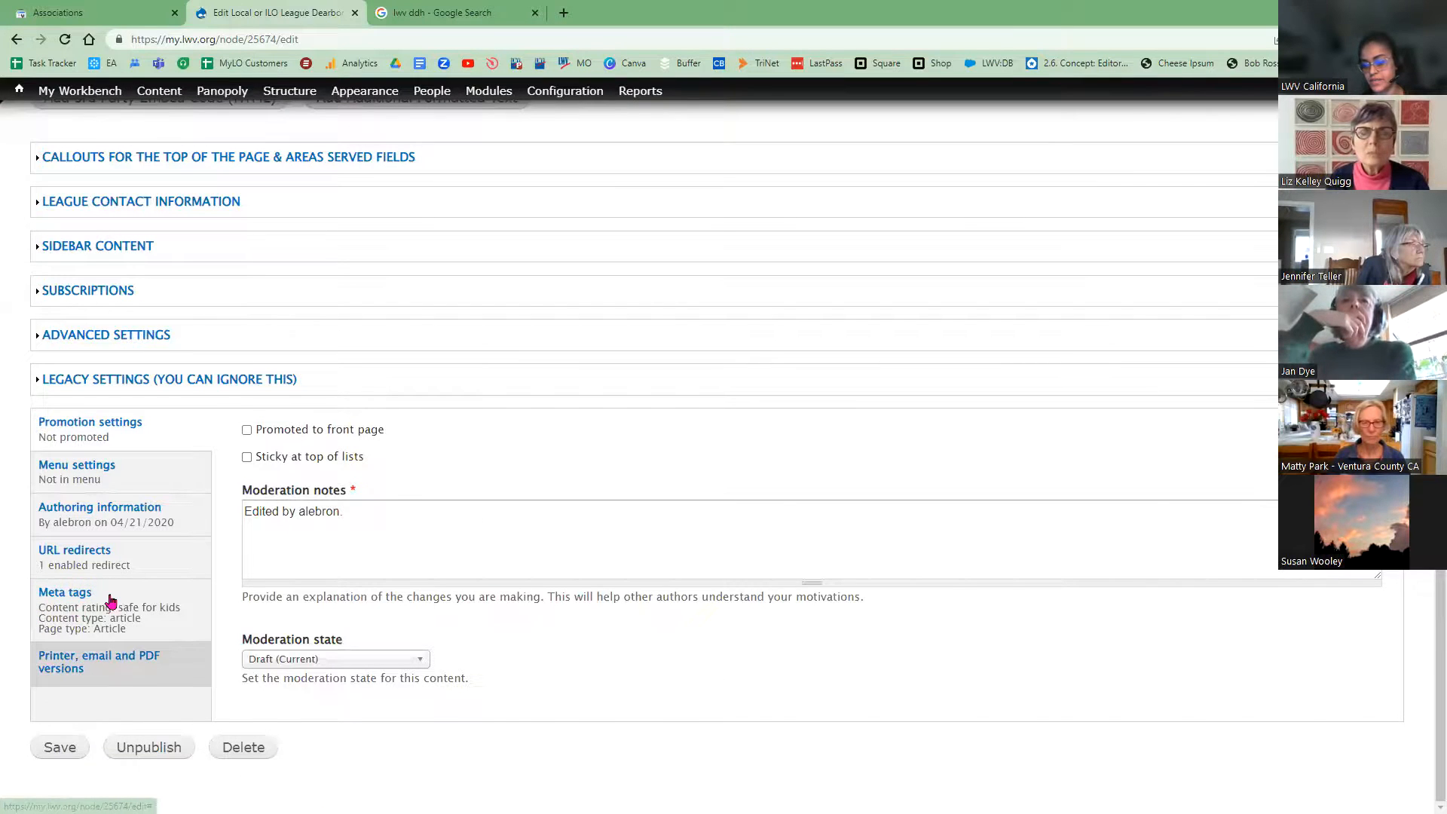
{"action": "left_click", "coordinate": [111, 601]}
{"action": "left_click", "coordinate": [313, 562]}
{"action": "scroll", "coordinate": [319, 453], "scroll_direction": "down", "scroll_amount": 4}
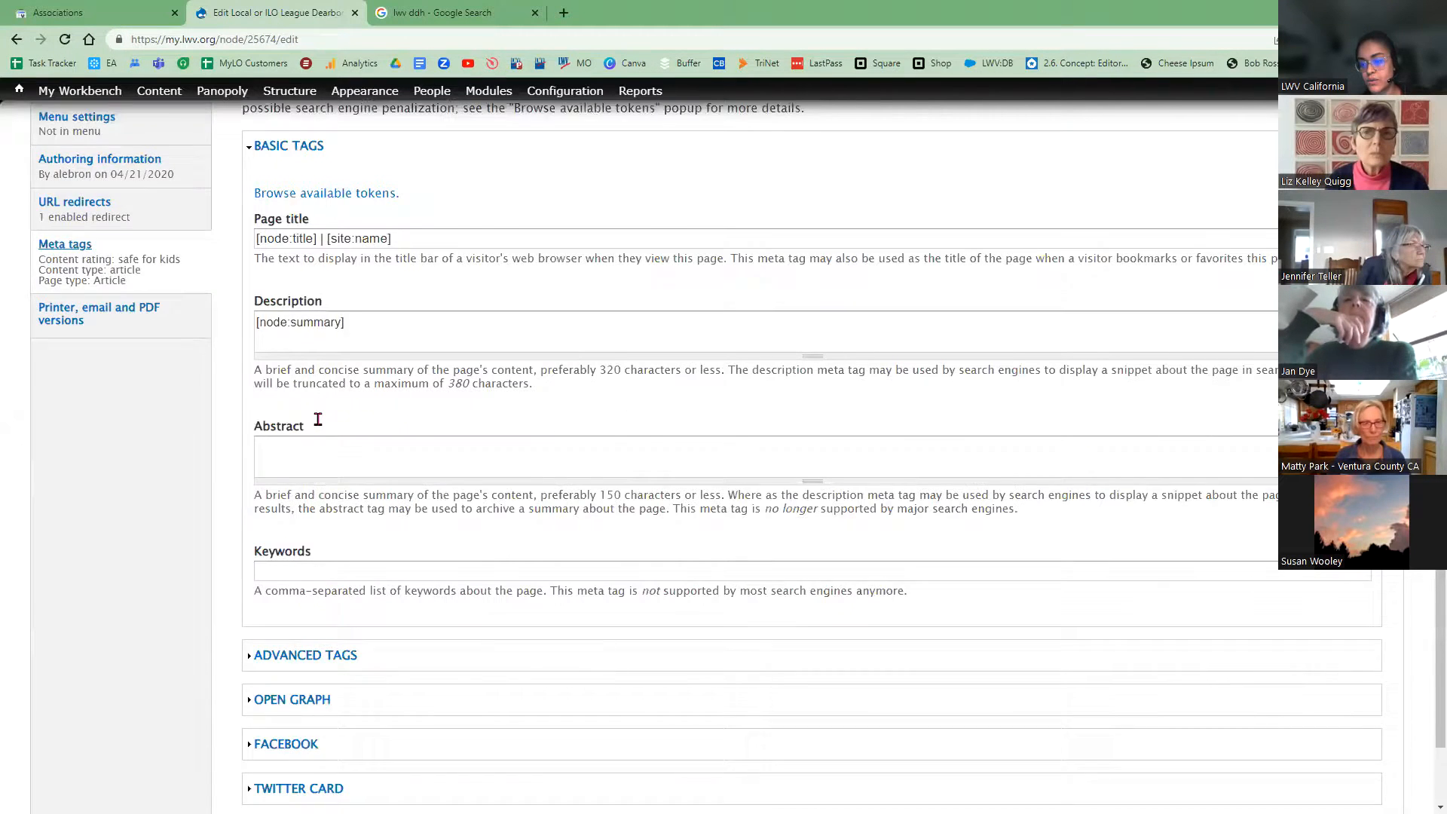
{"action": "scroll", "coordinate": [319, 416], "scroll_direction": "down", "scroll_amount": 2}
Step: Review the note that Keywords are unsupported, then view the published Dearborn-Dearborn Heights page
{"action": "left_click", "coordinate": [362, 419]}
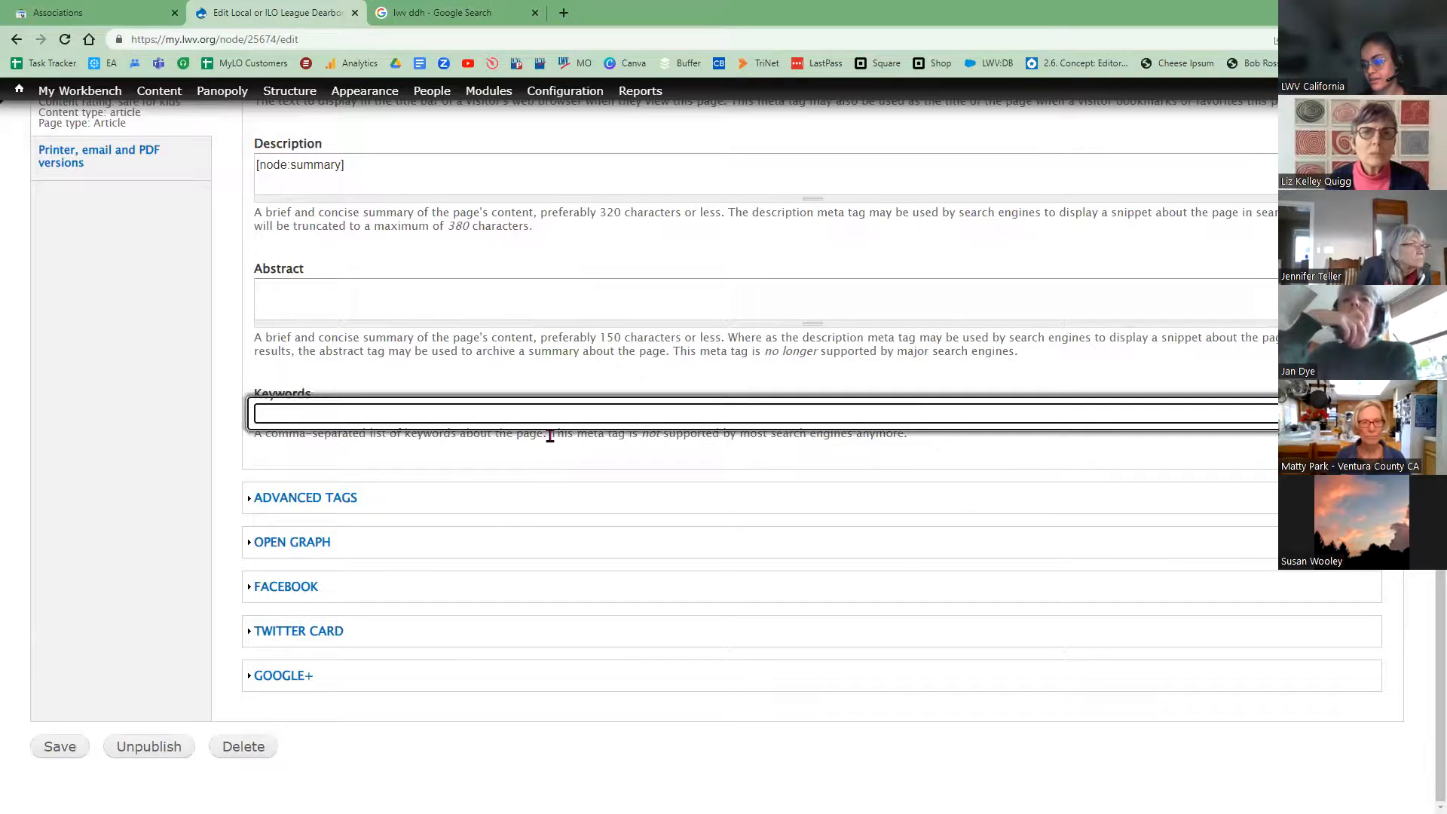
{"action": "left_click", "coordinate": [553, 432]}
{"action": "left_click_drag", "start_coordinate": [623, 461], "coordinate": [692, 475]}
{"action": "left_click_drag", "start_coordinate": [913, 456], "coordinate": [912, 456]}
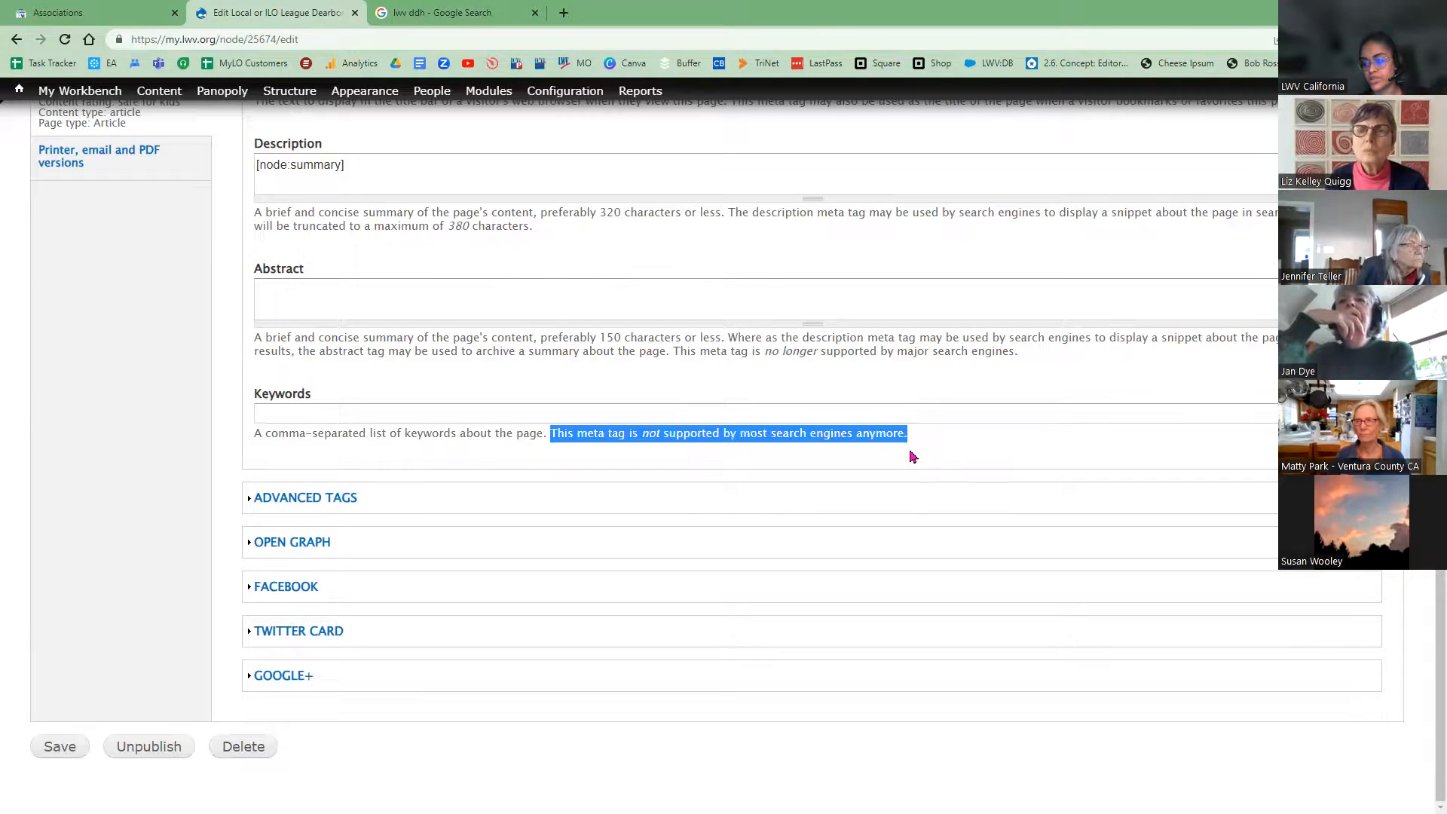
{"action": "left_click", "coordinate": [800, 414]}
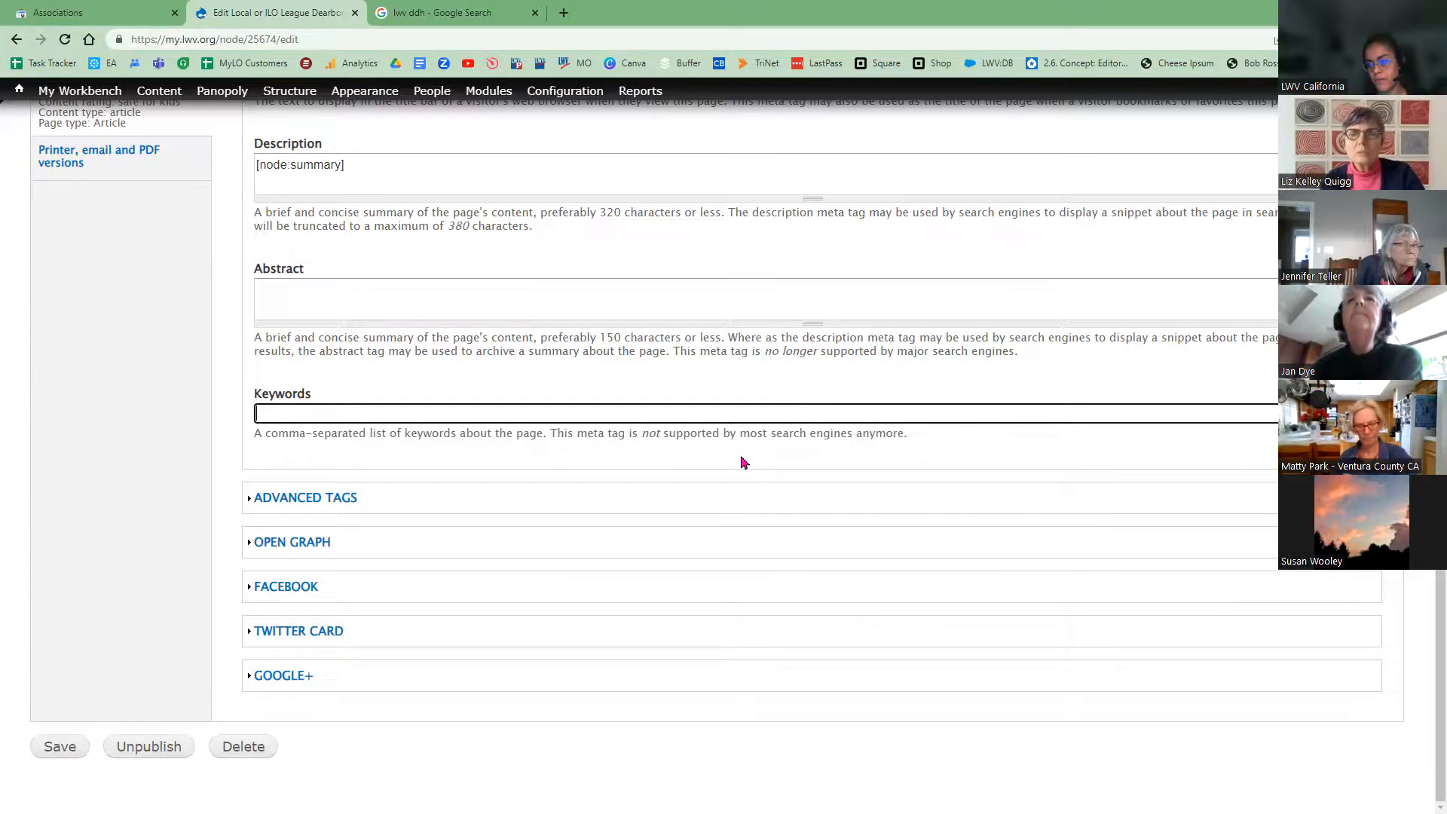
{"action": "scroll", "coordinate": [726, 506], "scroll_direction": "up", "scroll_amount": 1}
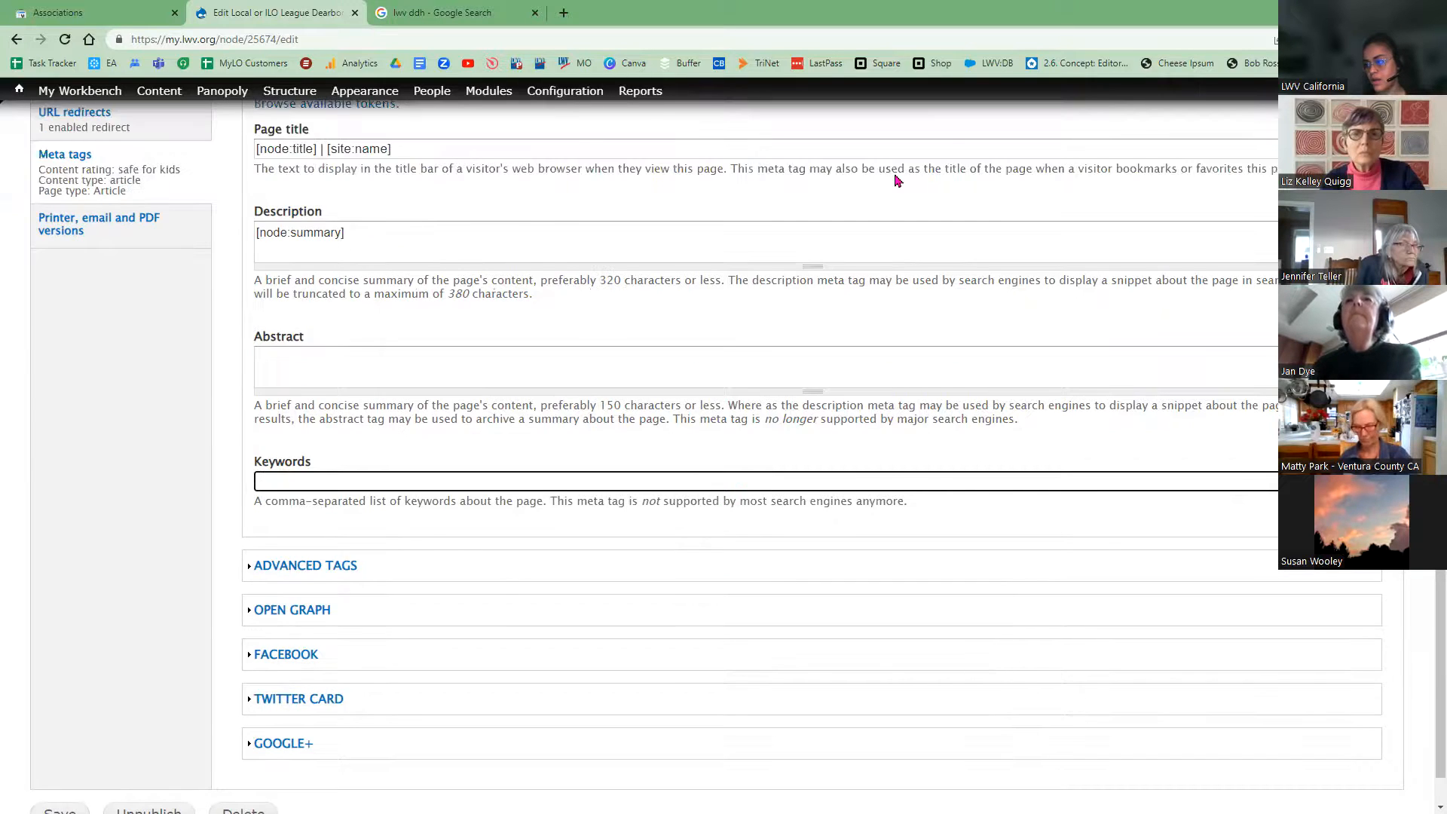
{"action": "scroll", "coordinate": [897, 181], "scroll_direction": "up", "scroll_amount": 10}
{"action": "left_click", "coordinate": [903, 164]}
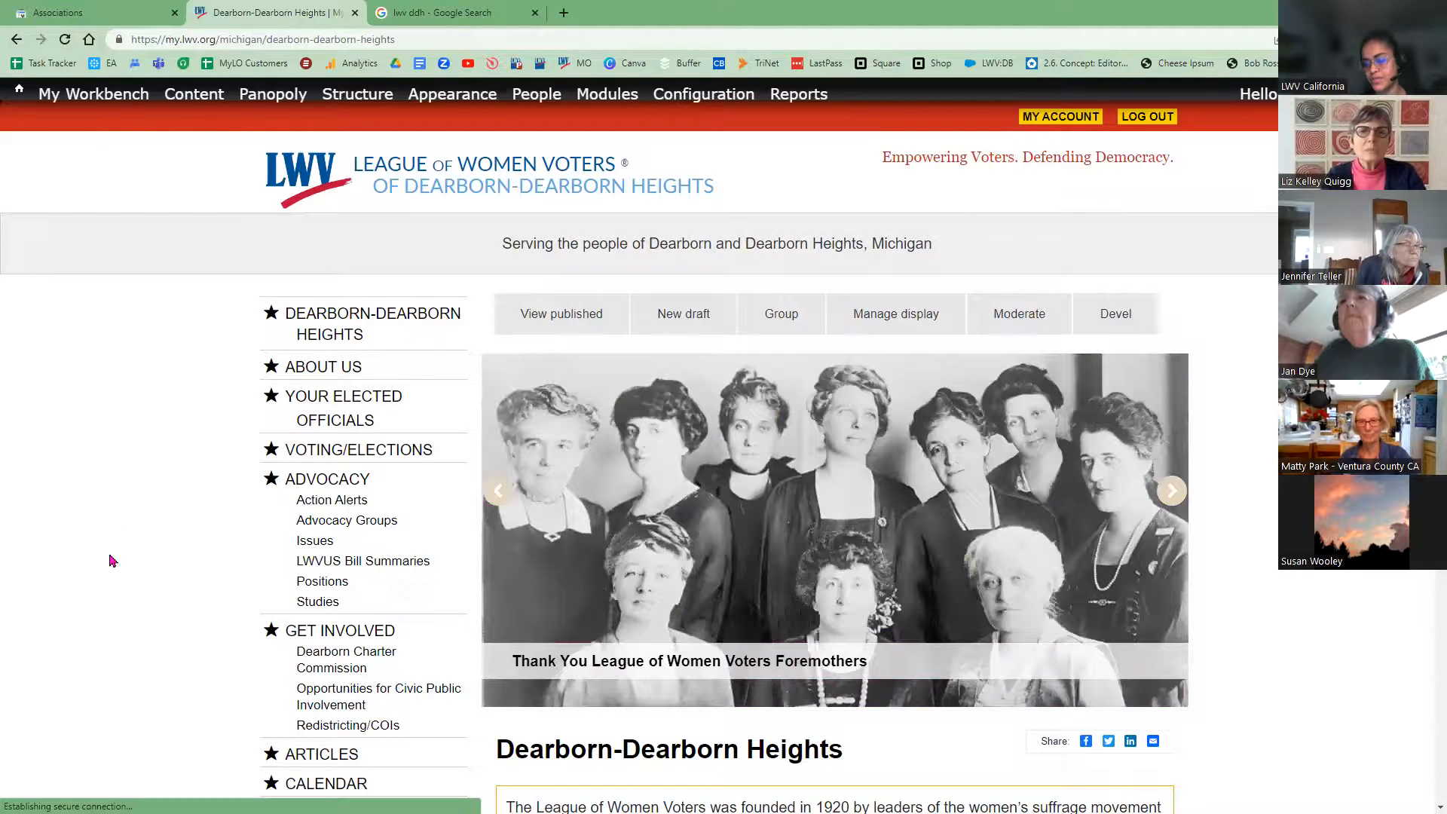
{"action": "scroll", "coordinate": [112, 561], "scroll_direction": "down", "scroll_amount": 4}
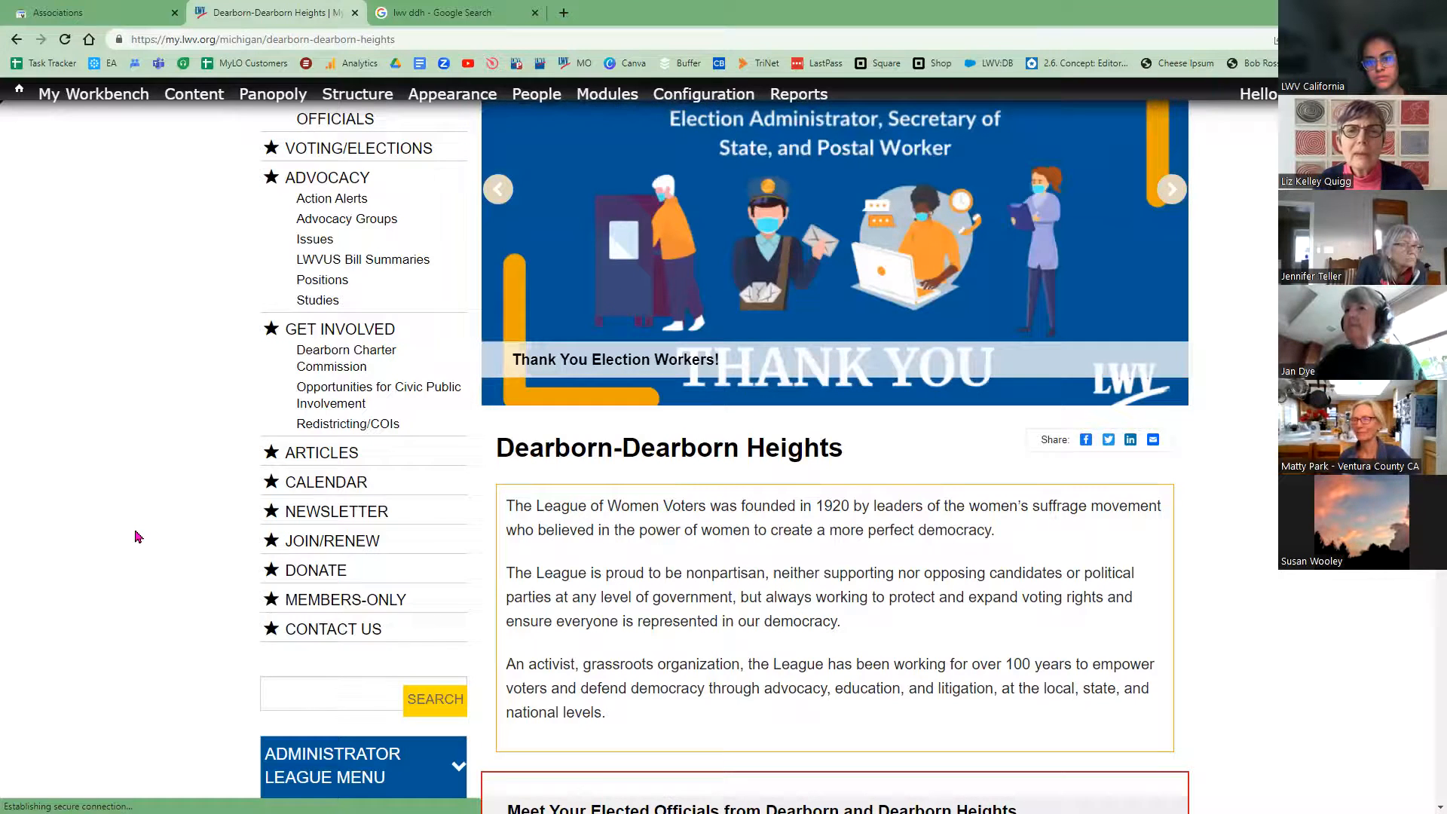
Step: Return to the 'lwv ddh' Google results and load Google Analytics from the bookmark
{"action": "left_click", "coordinate": [453, 15]}
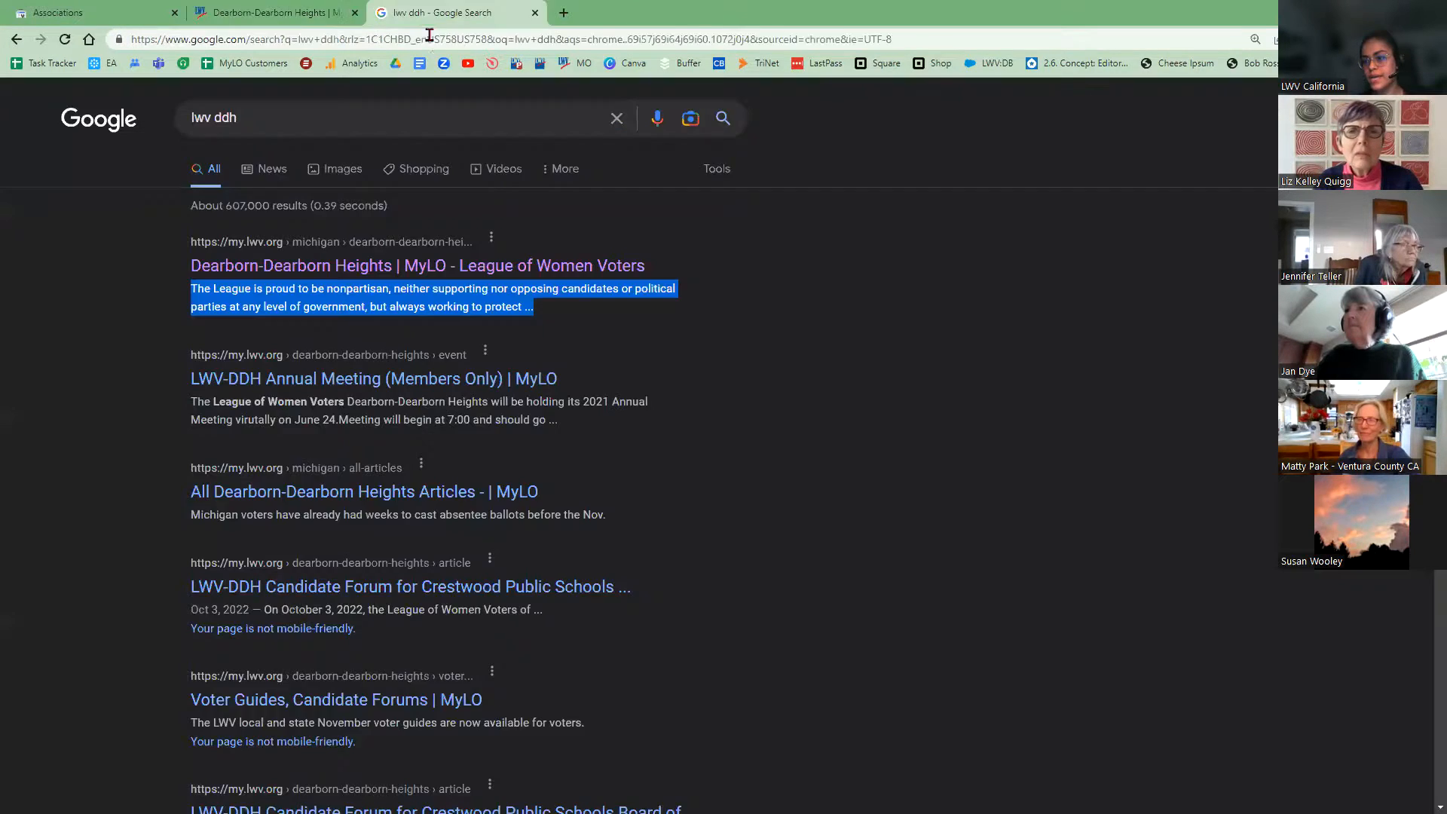
{"action": "left_click", "coordinate": [438, 41]}
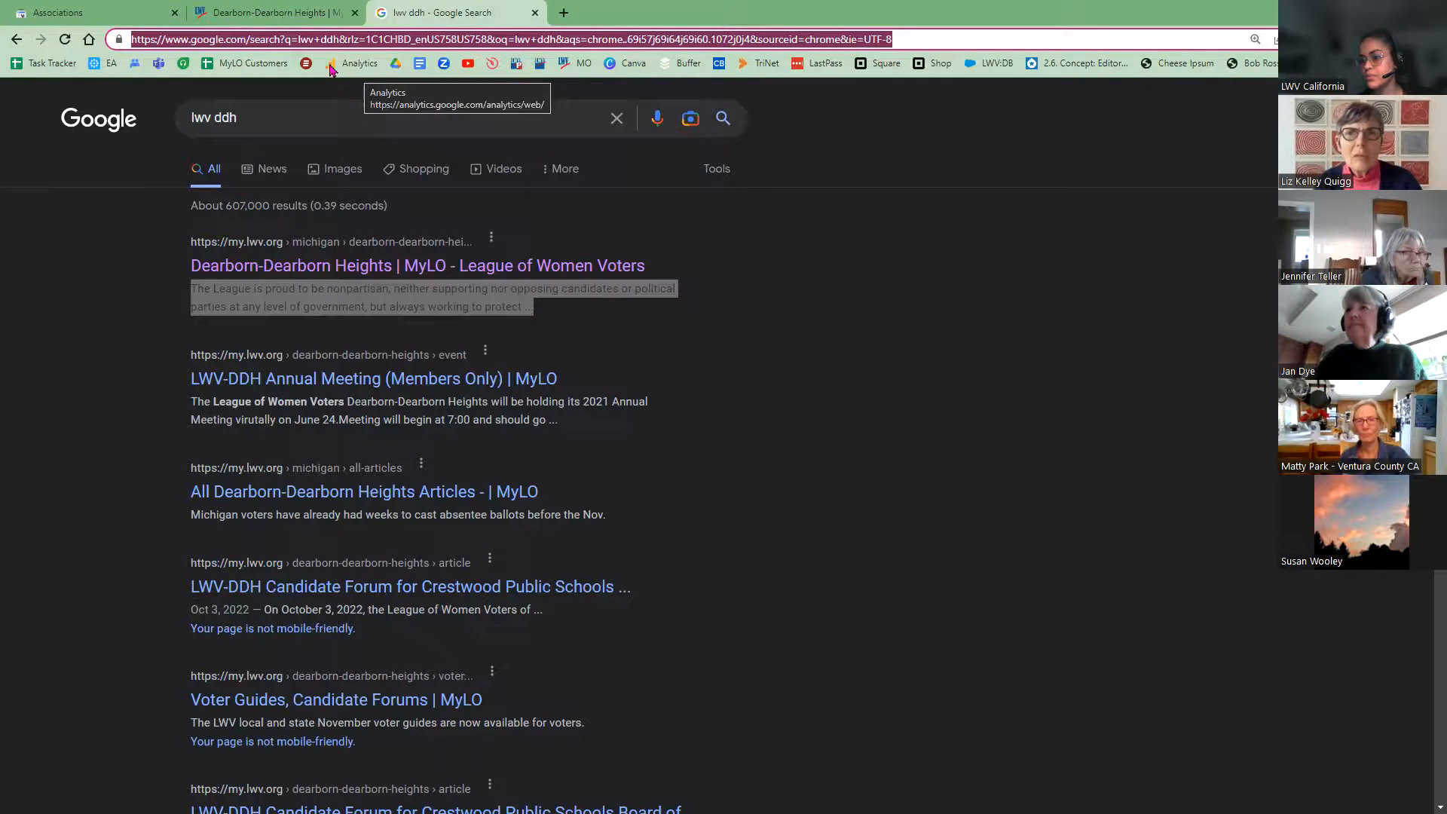
{"action": "left_click", "coordinate": [361, 67]}
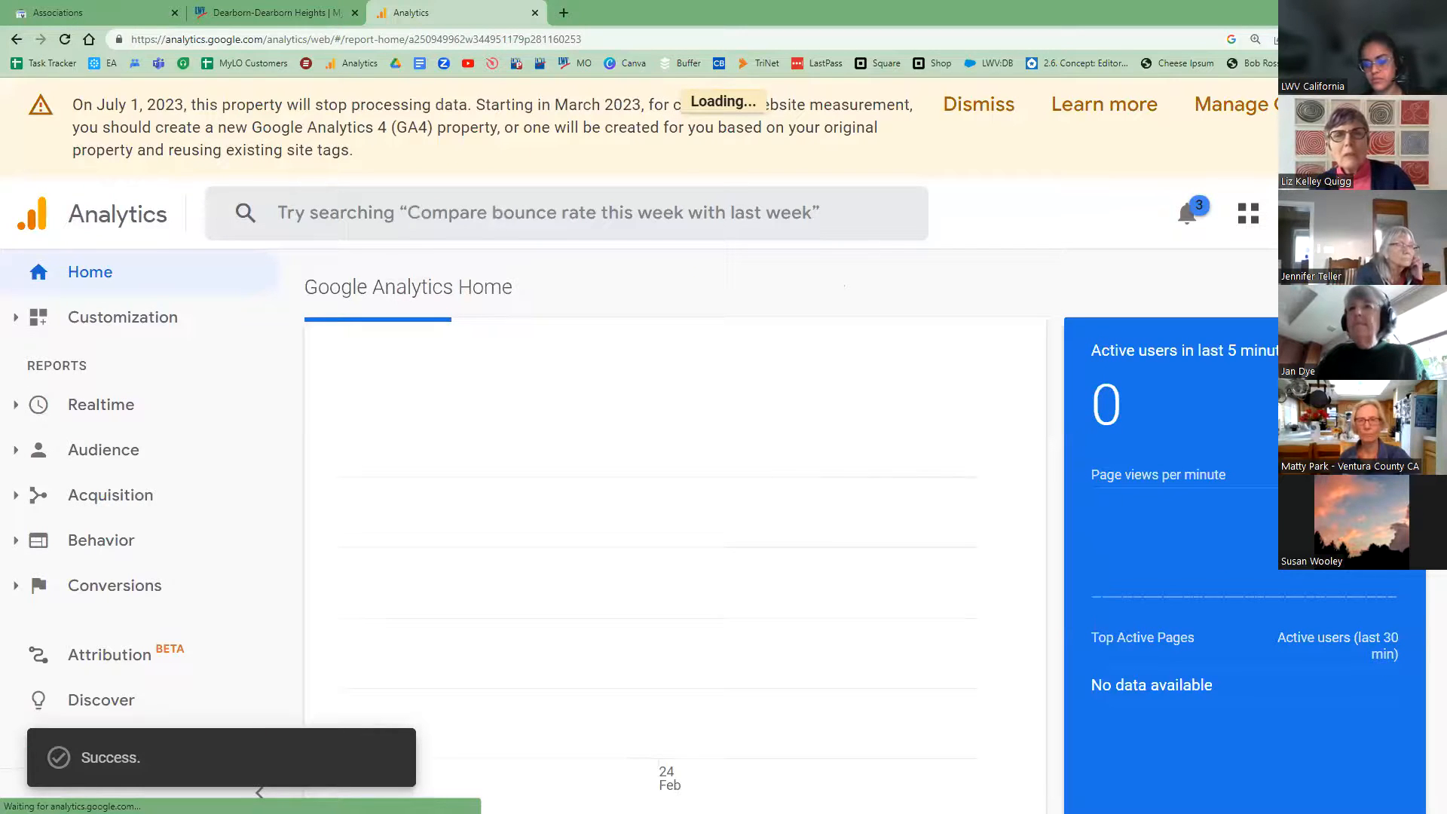
Step: Open Admin > Account Access Management for Demo Site, inspect a viewer's details, then begin Add users
{"action": "left_click", "coordinate": [57, 750]}
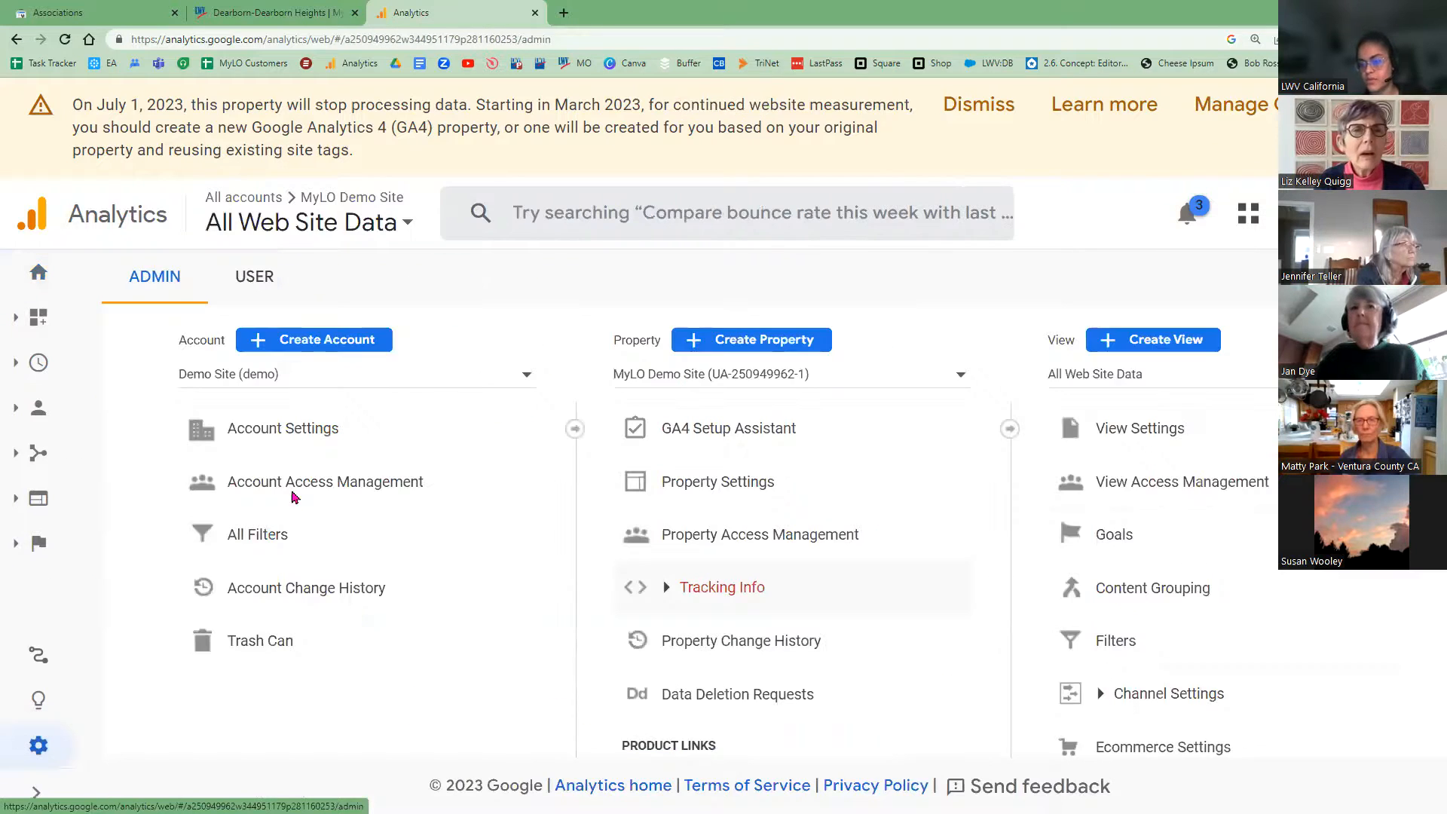
{"action": "left_click", "coordinate": [294, 498]}
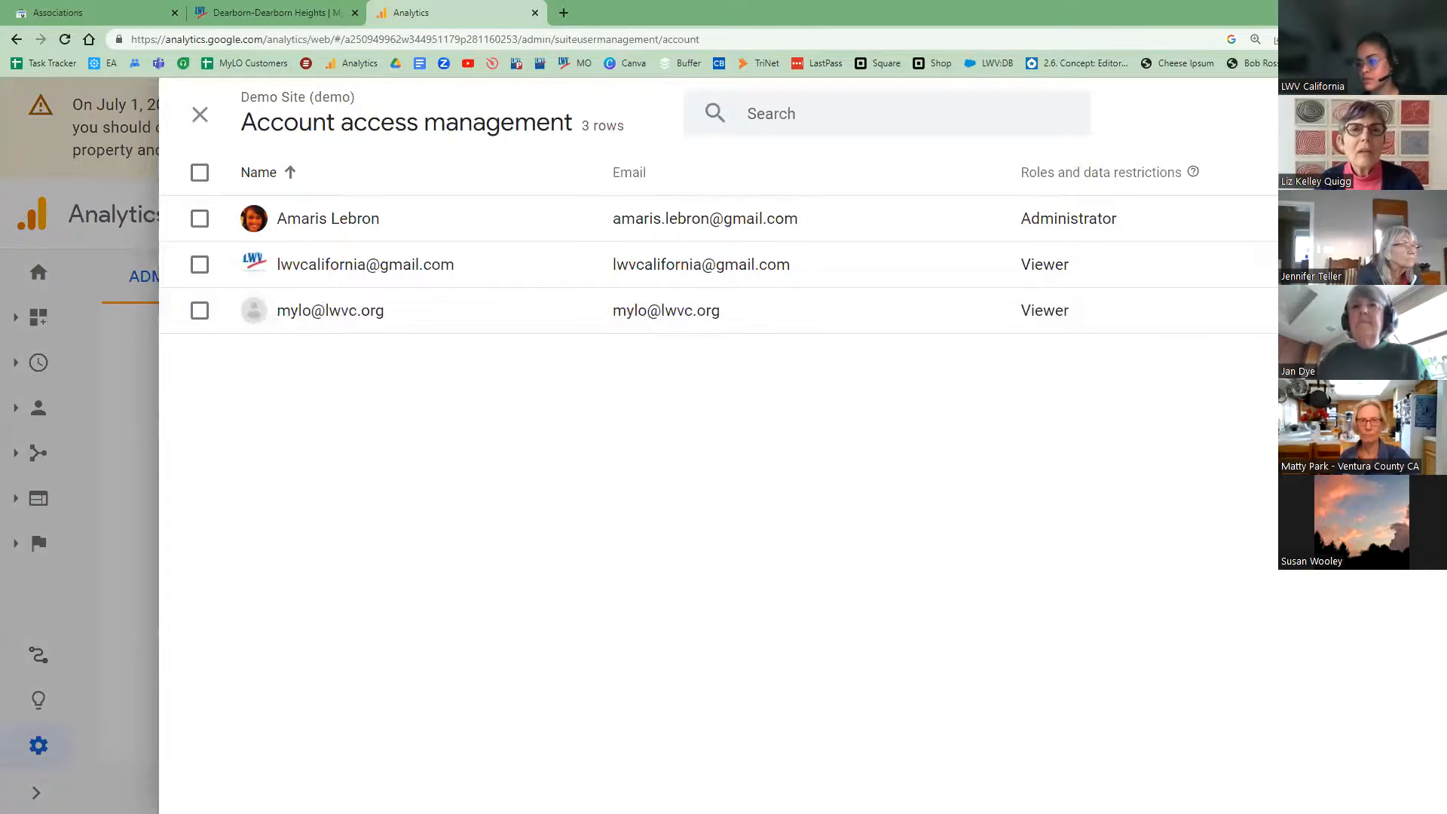
{"action": "left_click", "coordinate": [1412, 311]}
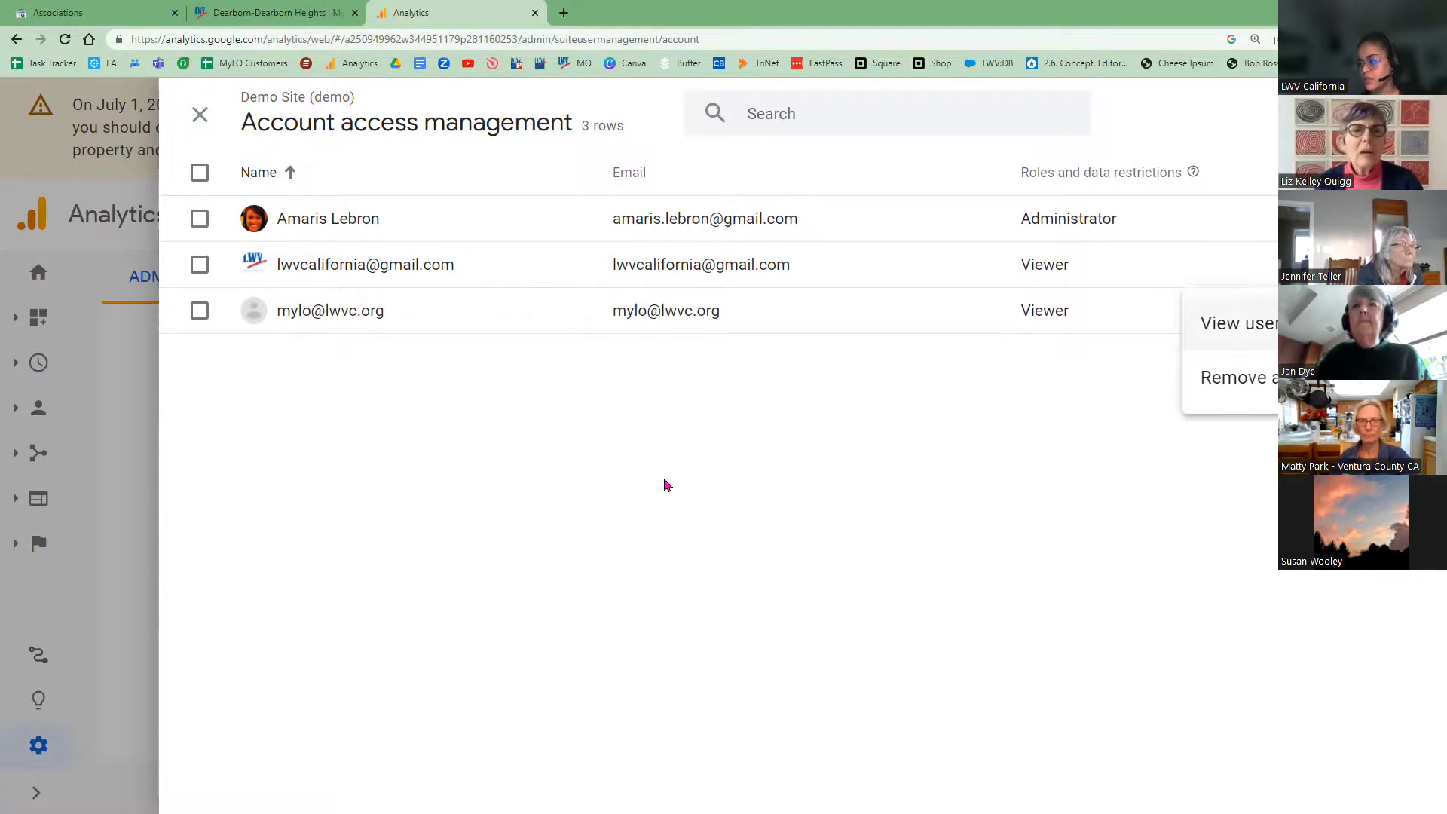
{"action": "key", "text": "Return"}
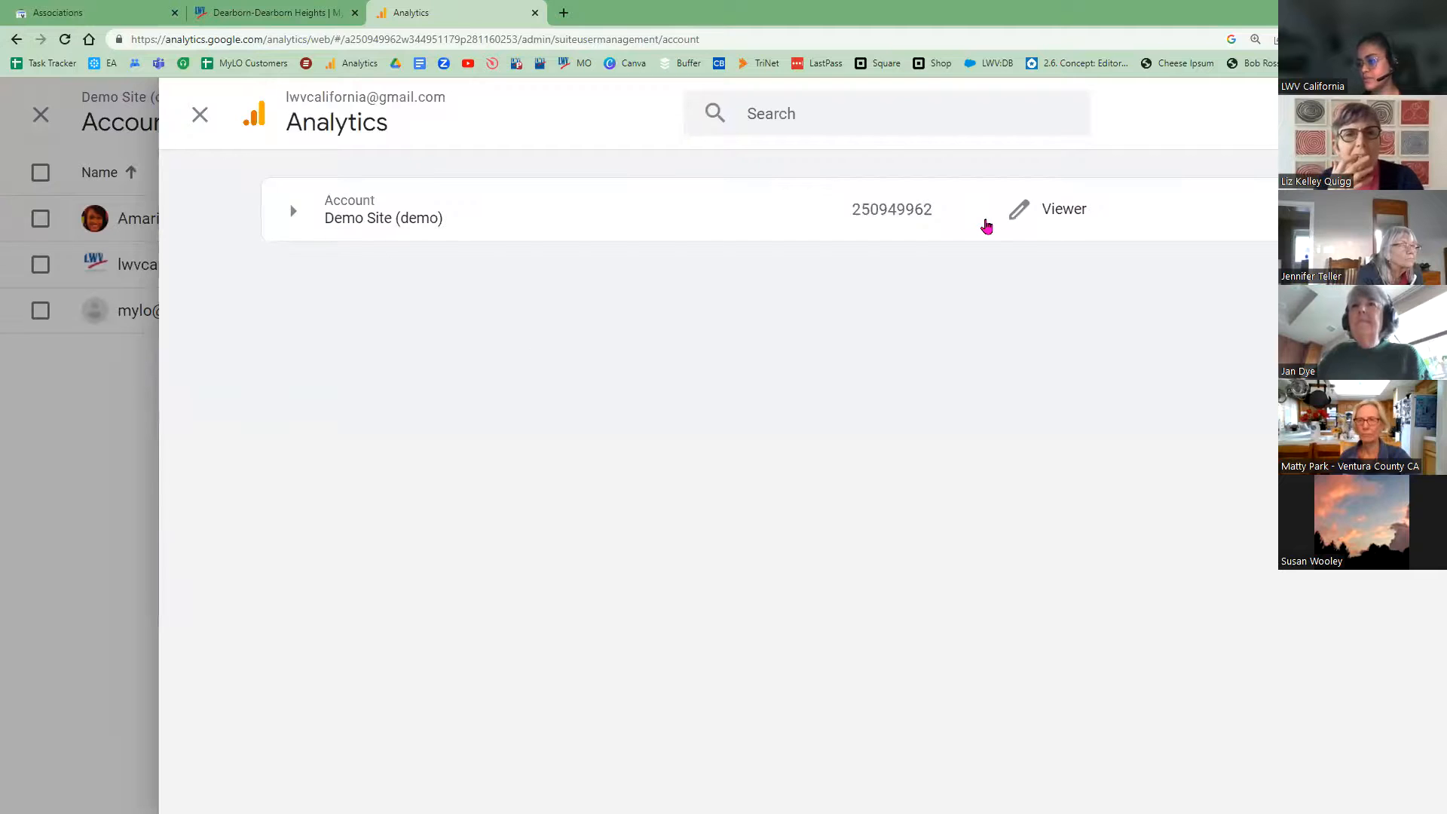
{"action": "left_click", "coordinate": [312, 209]}
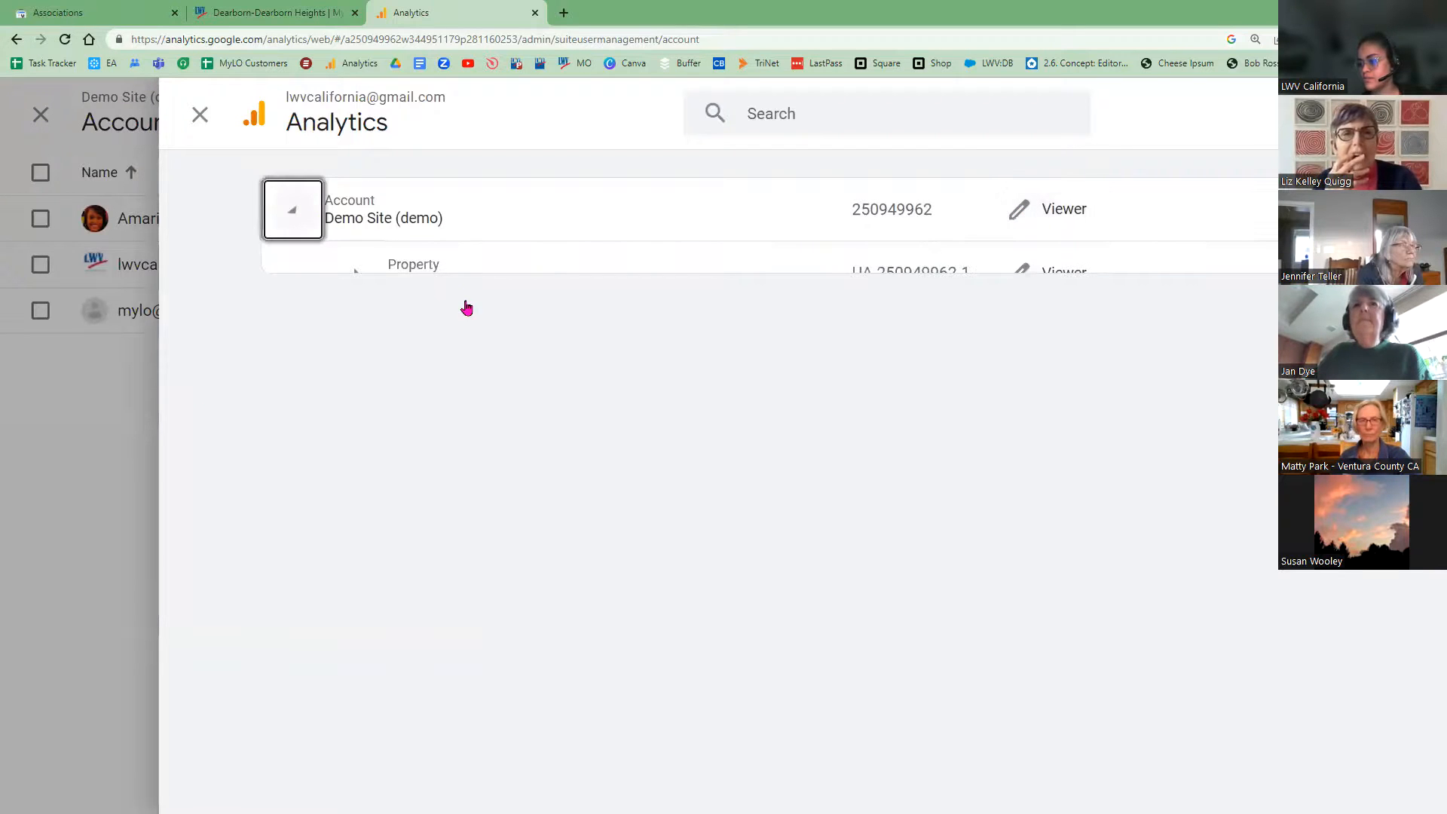
{"action": "key", "text": "Escape"}
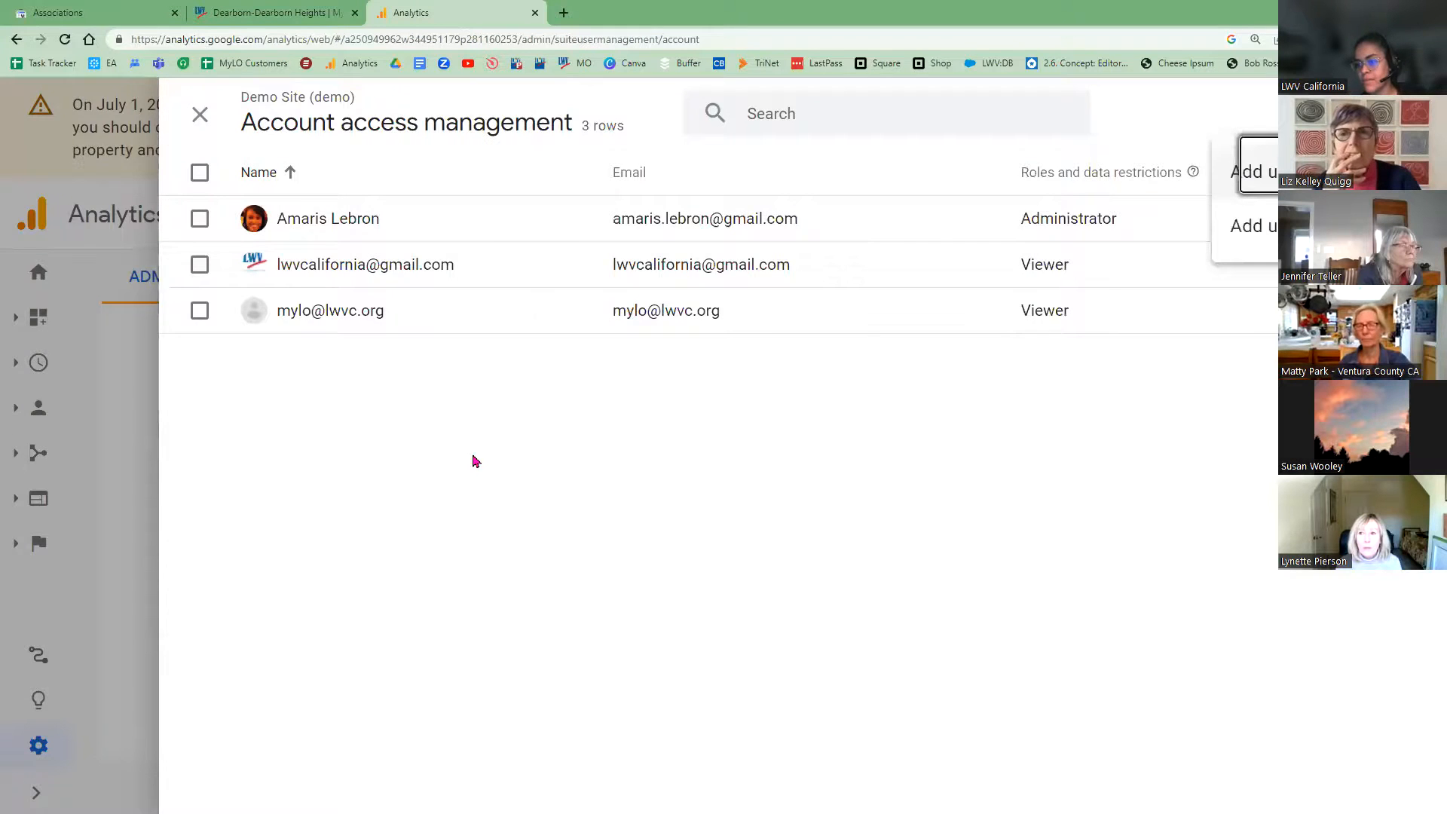
{"action": "key", "text": "Return"}
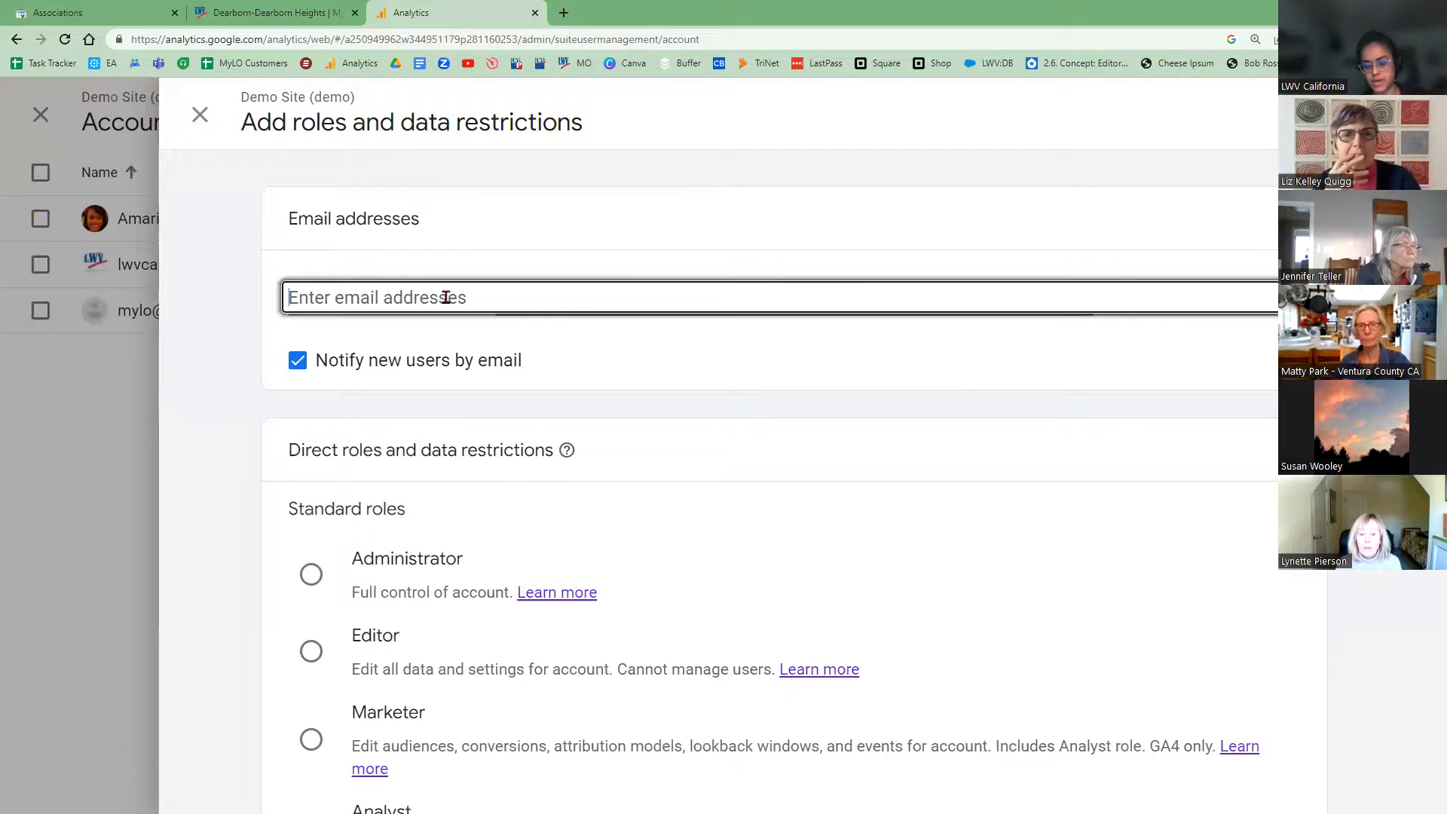
Step: Enter the new user's e-mail address, then close the Google Analytics tab without adding them
{"action": "key", "text": "Return"}
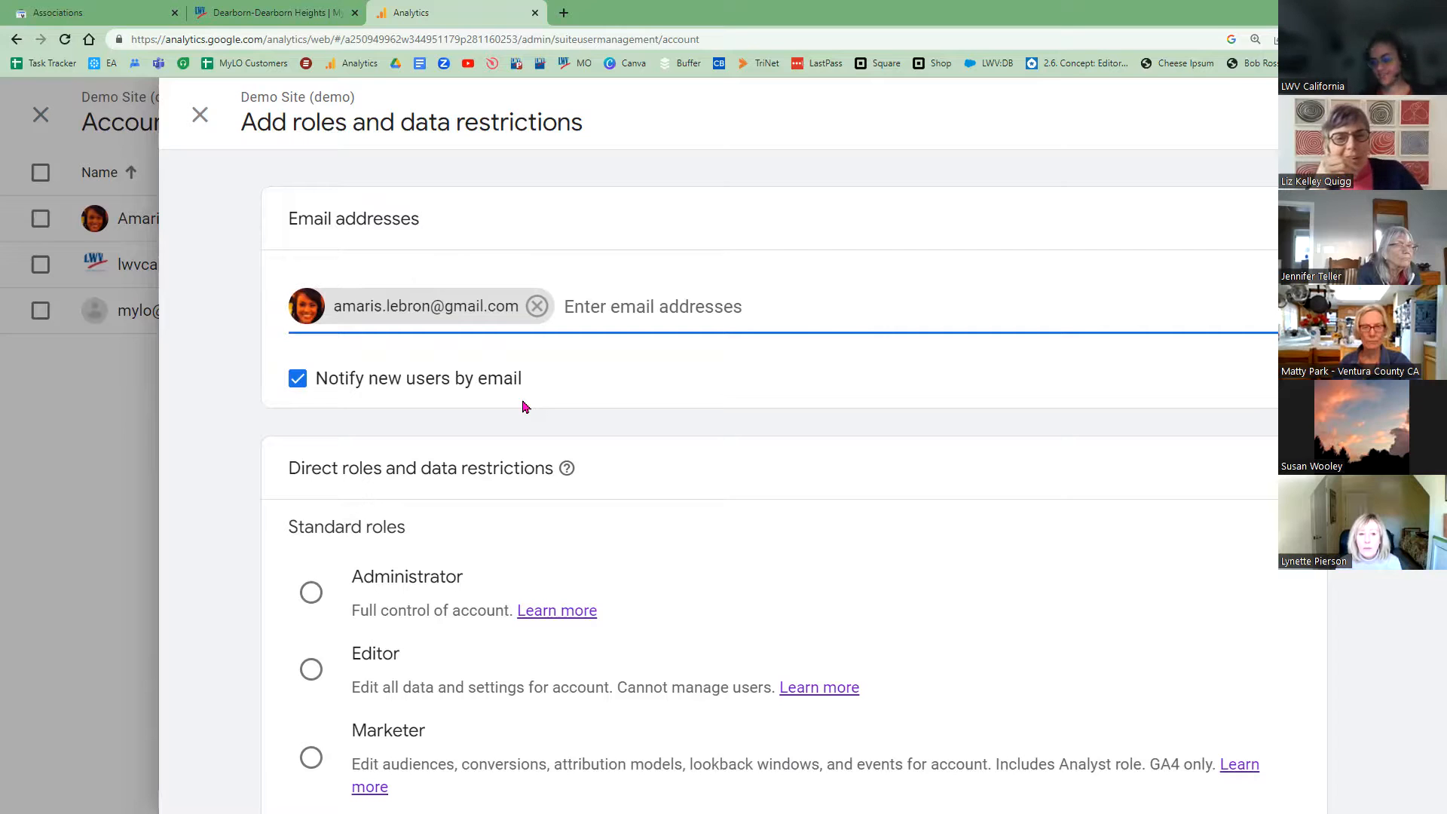
{"action": "left_click", "coordinate": [535, 13]}
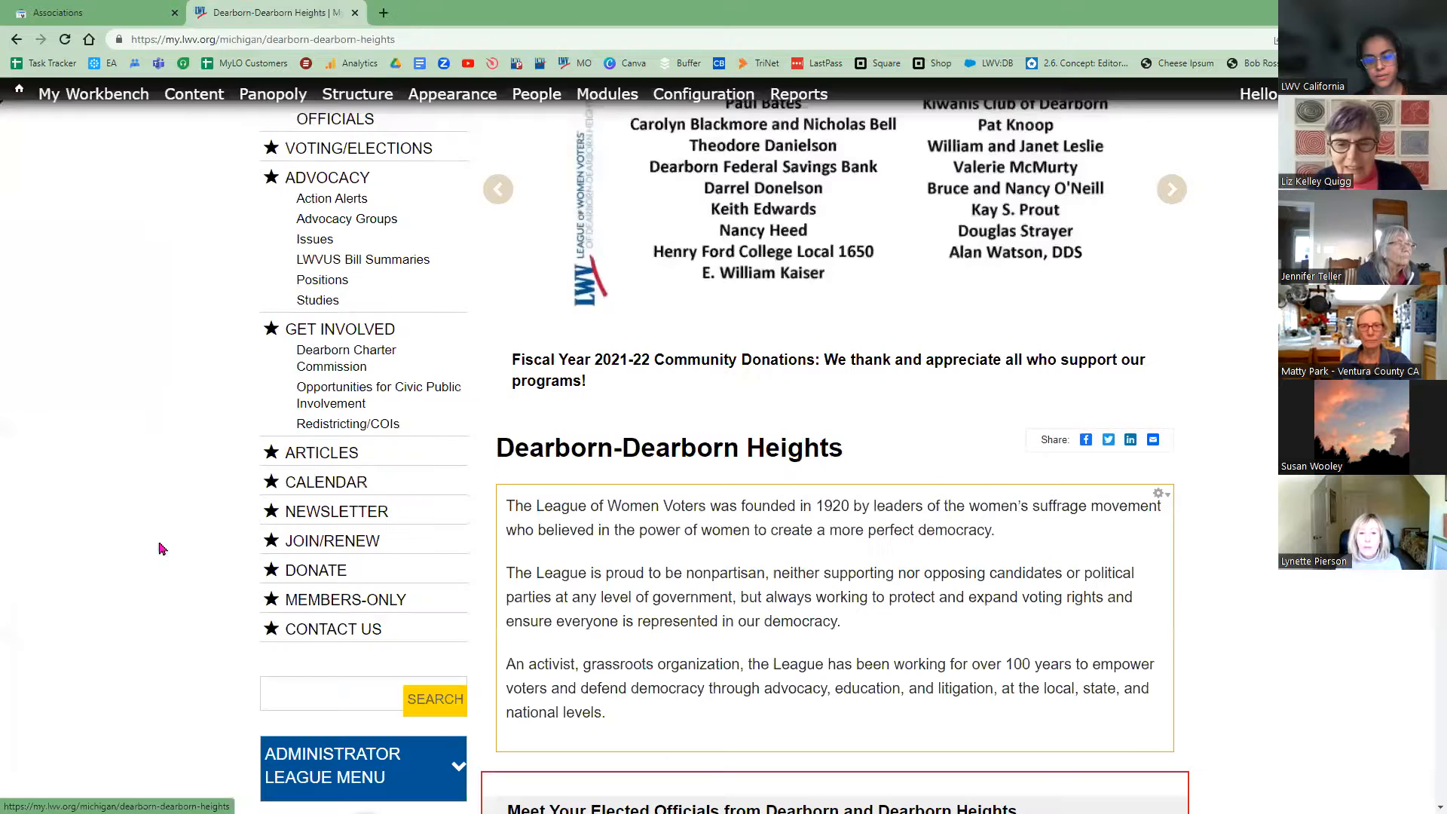